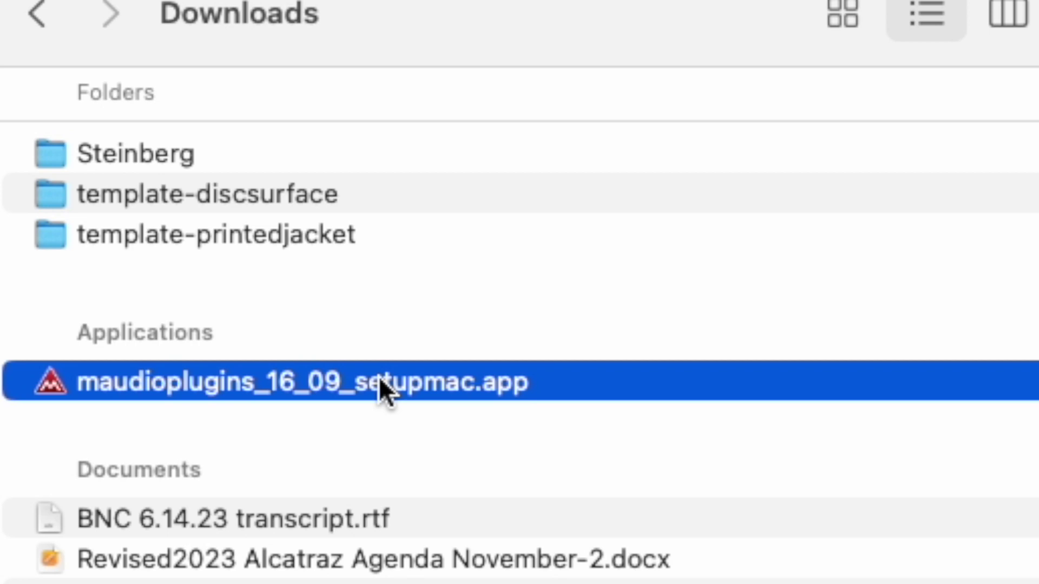
Step: Launch the maudioplugins_16_09_setupmac.app installer from Downloads and accept its licence agreement
{"action": "left_click", "coordinate": [481, 382]}
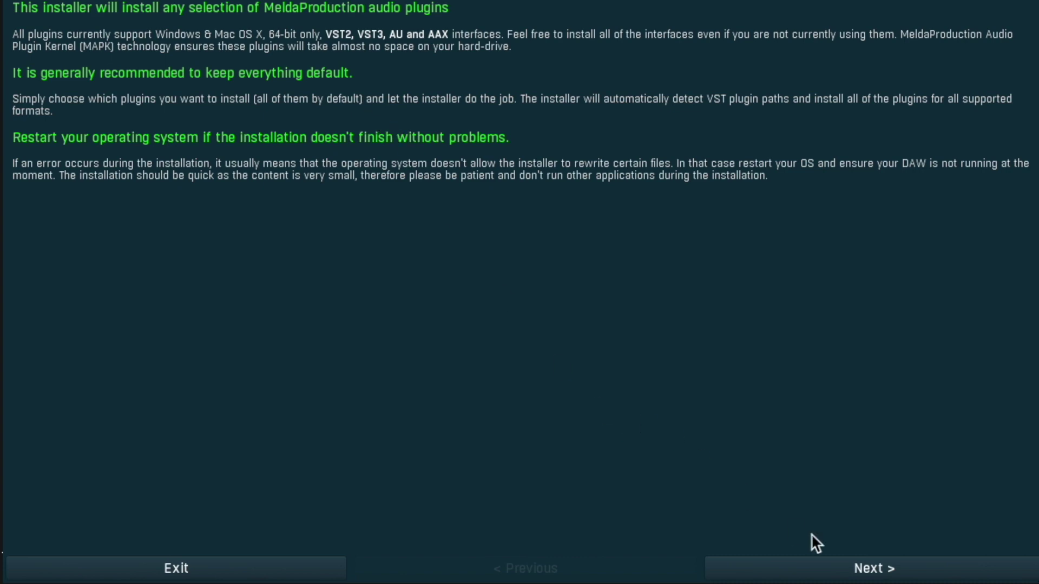
{"action": "left_click", "coordinate": [801, 570]}
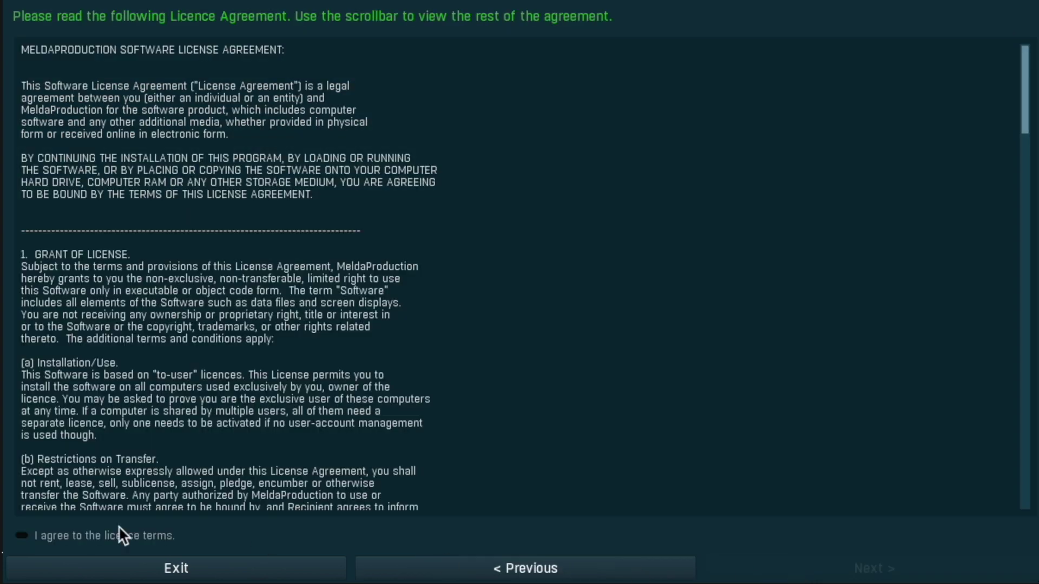
{"action": "left_click", "coordinate": [93, 535]}
{"action": "left_click", "coordinate": [830, 569]}
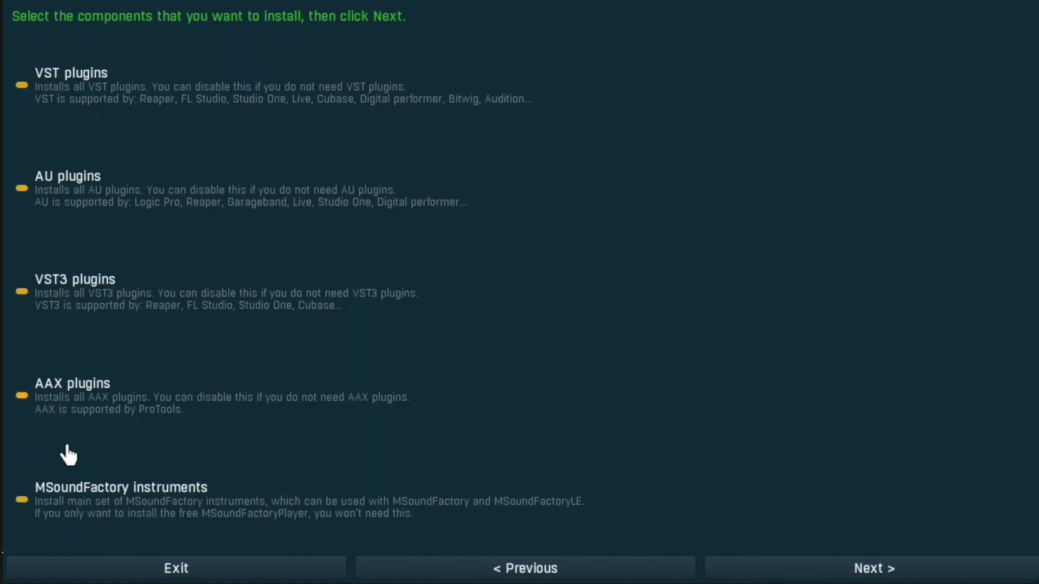
Step: Exclude the MSoundFactory instruments and AAX plugins from the installation and continue to the plugin selection
{"action": "left_click", "coordinate": [24, 501]}
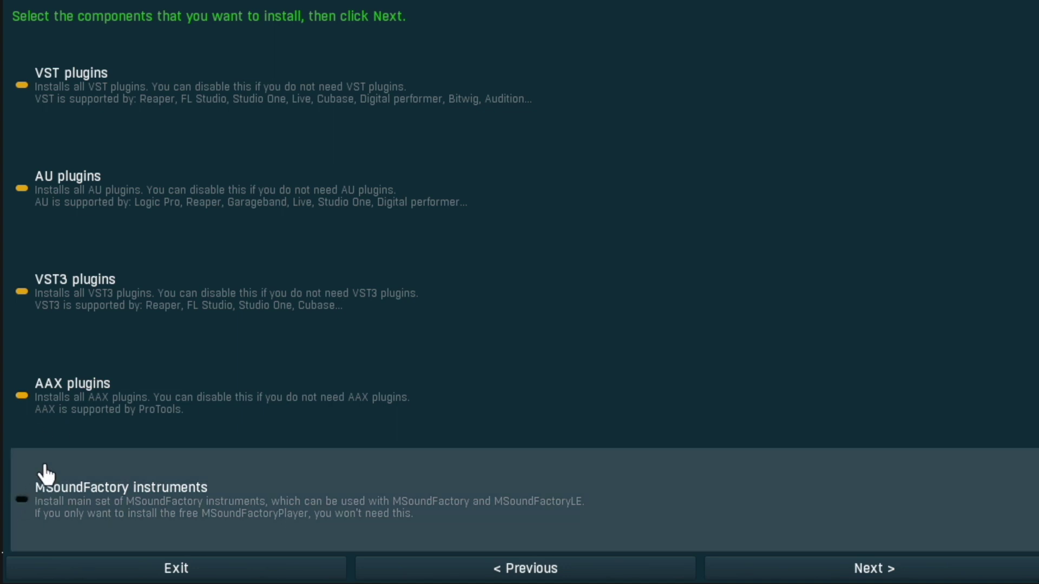
{"action": "left_click", "coordinate": [20, 398]}
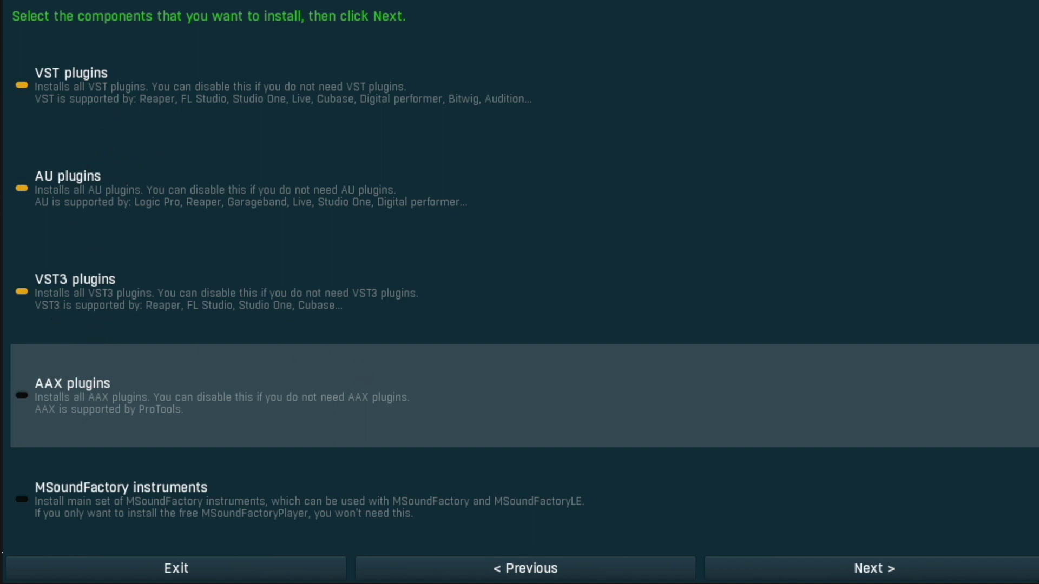
{"action": "left_click", "coordinate": [962, 572]}
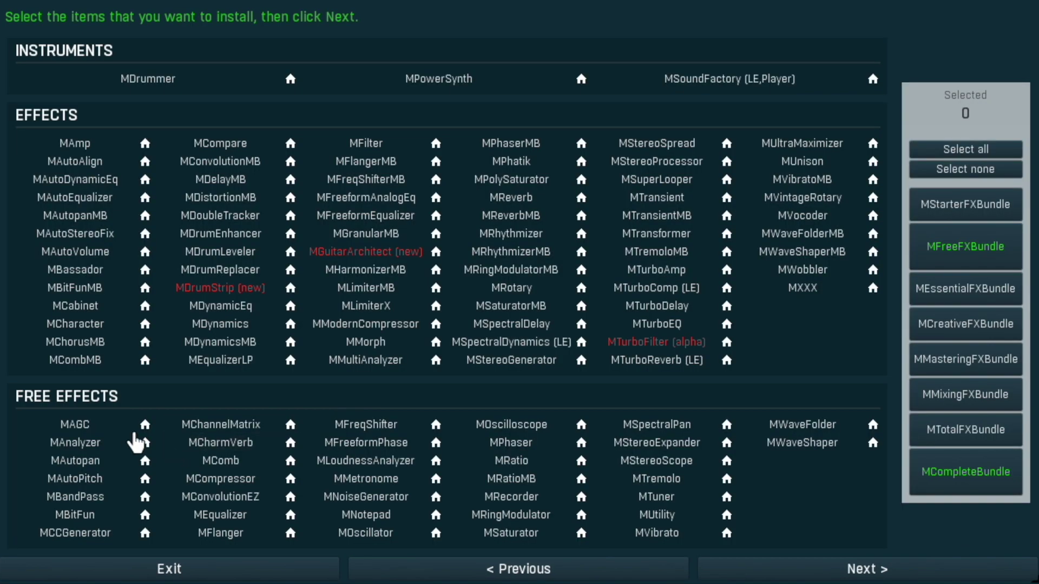
Step: Select every plugin in the Free Effects section for installation, from MAGC through MWaveFolder and MWaveShaper
{"action": "left_click", "coordinate": [81, 424]}
{"action": "left_click", "coordinate": [83, 443]}
{"action": "left_click", "coordinate": [89, 460]}
{"action": "left_click", "coordinate": [95, 479]}
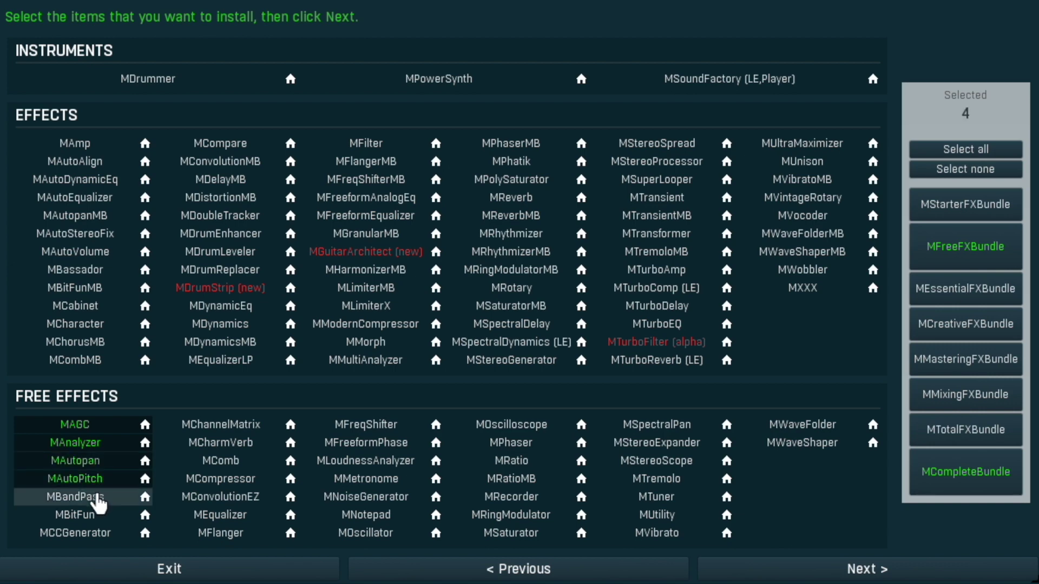
{"action": "left_click", "coordinate": [98, 498]}
{"action": "left_click", "coordinate": [101, 516]}
{"action": "left_click", "coordinate": [99, 534]}
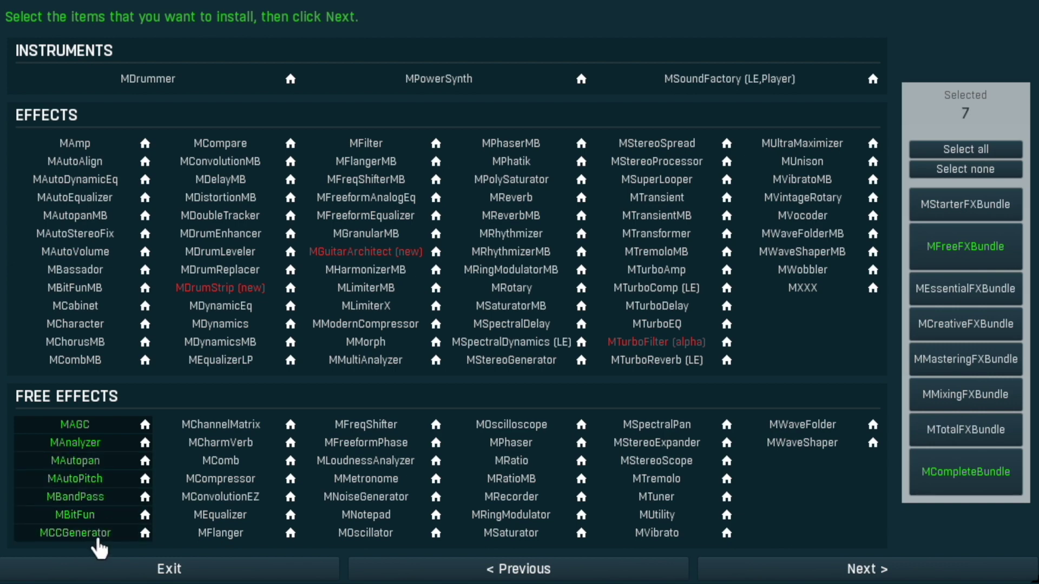
{"action": "left_click", "coordinate": [233, 534]}
{"action": "left_click", "coordinate": [242, 514]}
{"action": "left_click", "coordinate": [240, 497]}
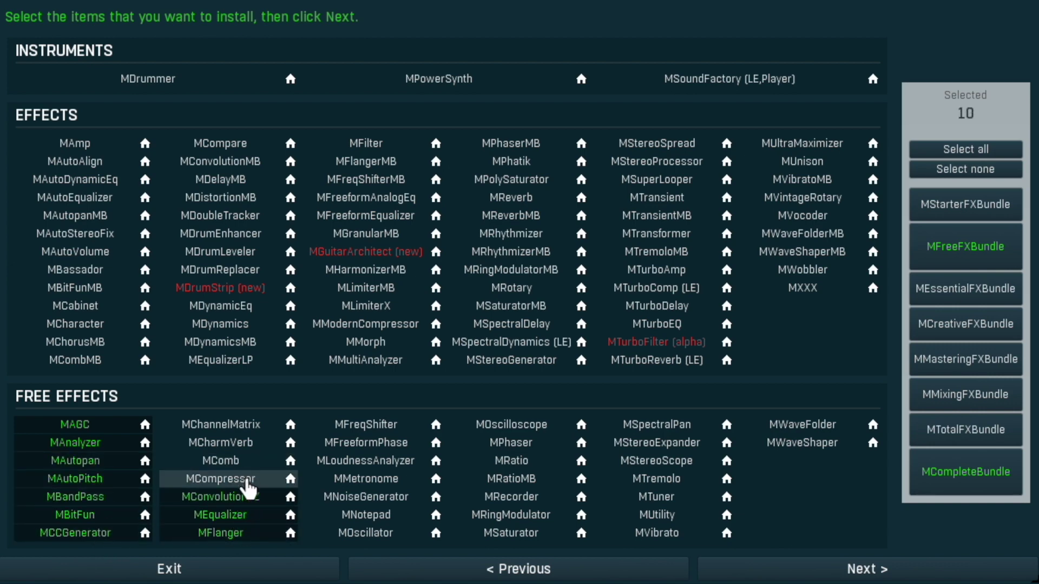
{"action": "left_click", "coordinate": [247, 479]}
{"action": "left_click", "coordinate": [244, 462]}
{"action": "left_click", "coordinate": [248, 442]}
{"action": "left_click", "coordinate": [253, 425]}
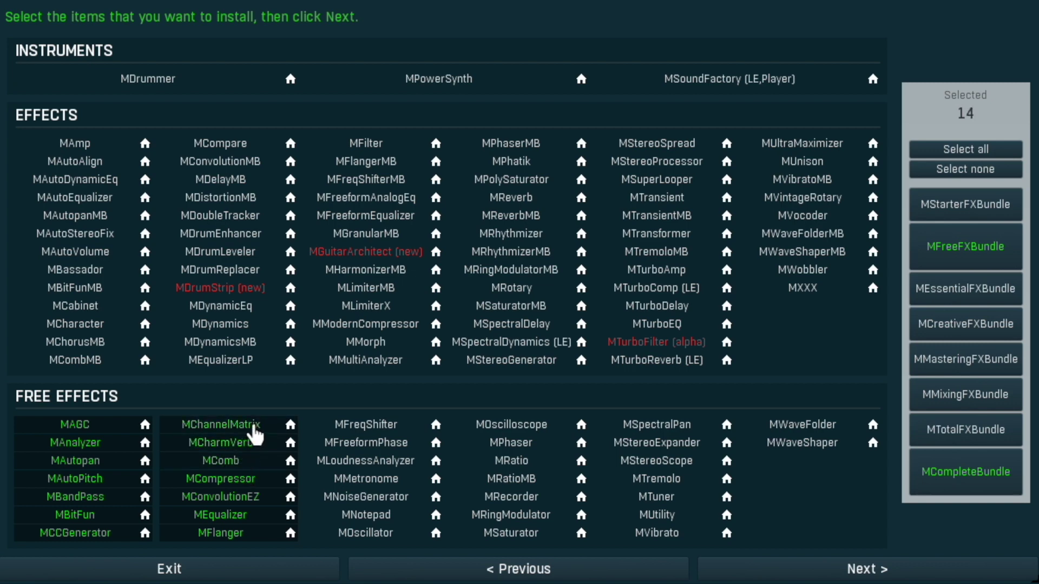
{"action": "left_click", "coordinate": [385, 425]}
{"action": "left_click", "coordinate": [383, 442]}
{"action": "left_click", "coordinate": [381, 461]}
{"action": "left_click", "coordinate": [379, 479]}
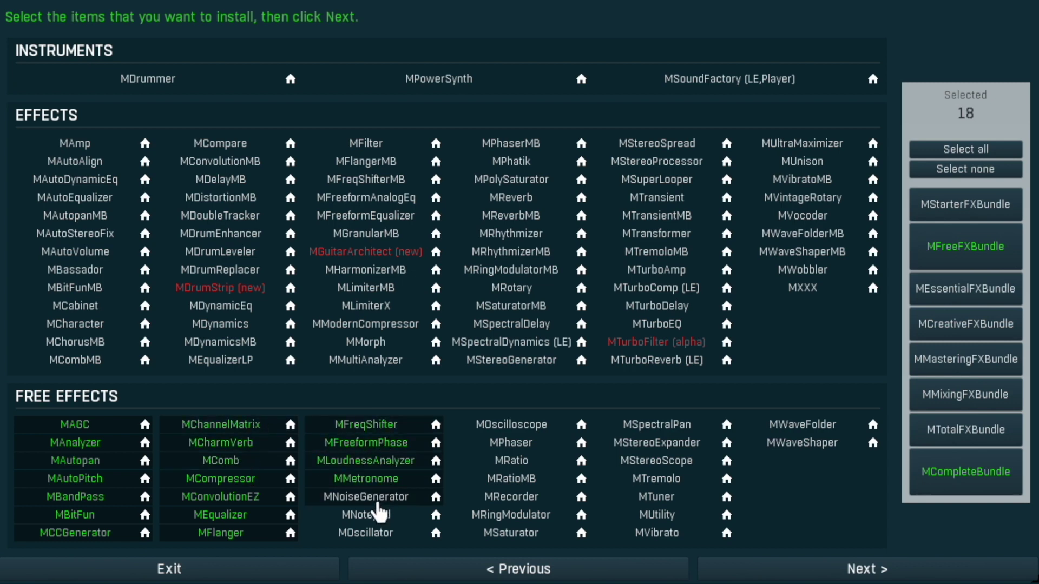
{"action": "left_click", "coordinate": [378, 498]}
{"action": "left_click", "coordinate": [378, 515]}
{"action": "left_click", "coordinate": [379, 532]}
{"action": "left_click", "coordinate": [506, 533]}
{"action": "left_click", "coordinate": [506, 515]}
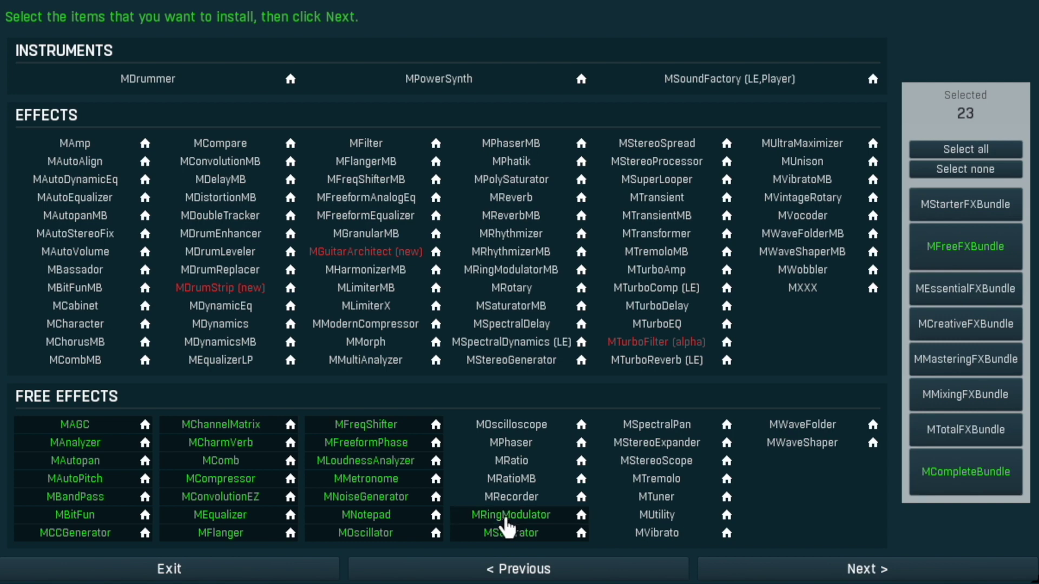
{"action": "left_click", "coordinate": [513, 496]}
{"action": "left_click", "coordinate": [512, 479]}
{"action": "left_click", "coordinate": [513, 460]}
{"action": "left_click", "coordinate": [516, 442]}
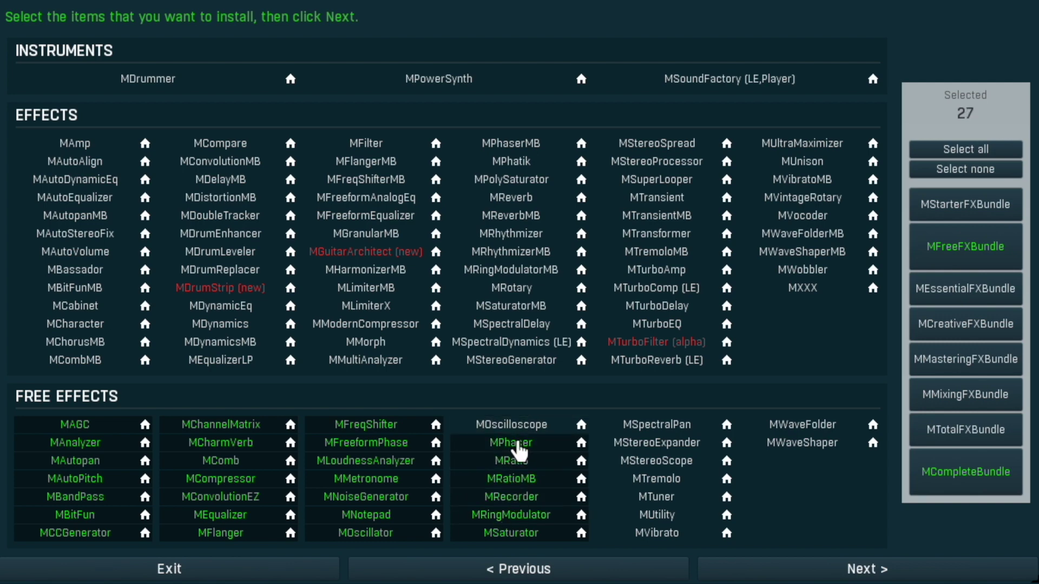
{"action": "left_click", "coordinate": [511, 425]}
{"action": "left_click", "coordinate": [677, 426]}
{"action": "left_click", "coordinate": [678, 443]}
{"action": "left_click", "coordinate": [673, 460]}
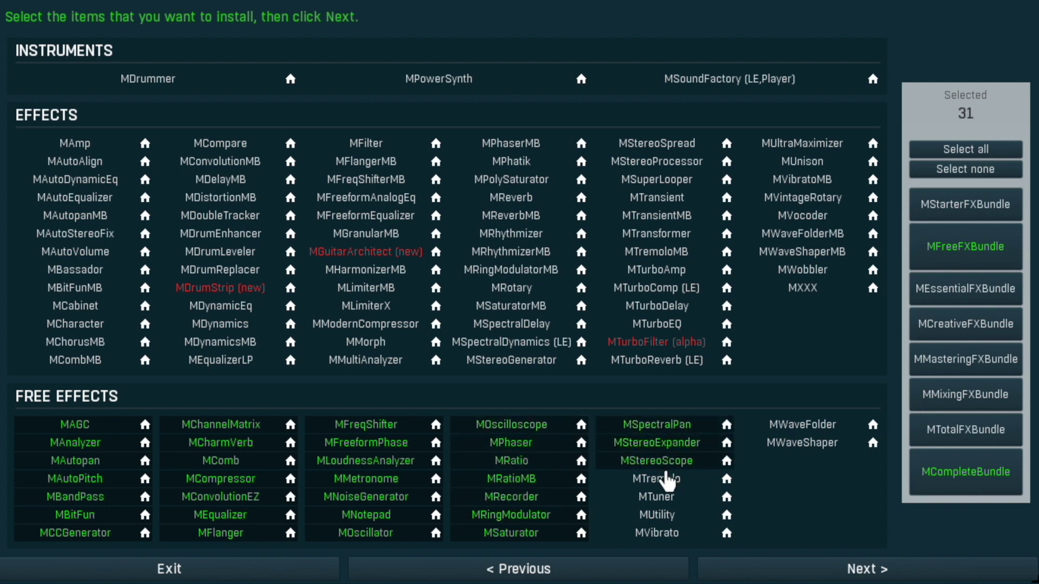
{"action": "left_click", "coordinate": [669, 480]}
{"action": "left_click", "coordinate": [662, 495]}
{"action": "left_click", "coordinate": [665, 515]}
{"action": "left_click", "coordinate": [679, 532]}
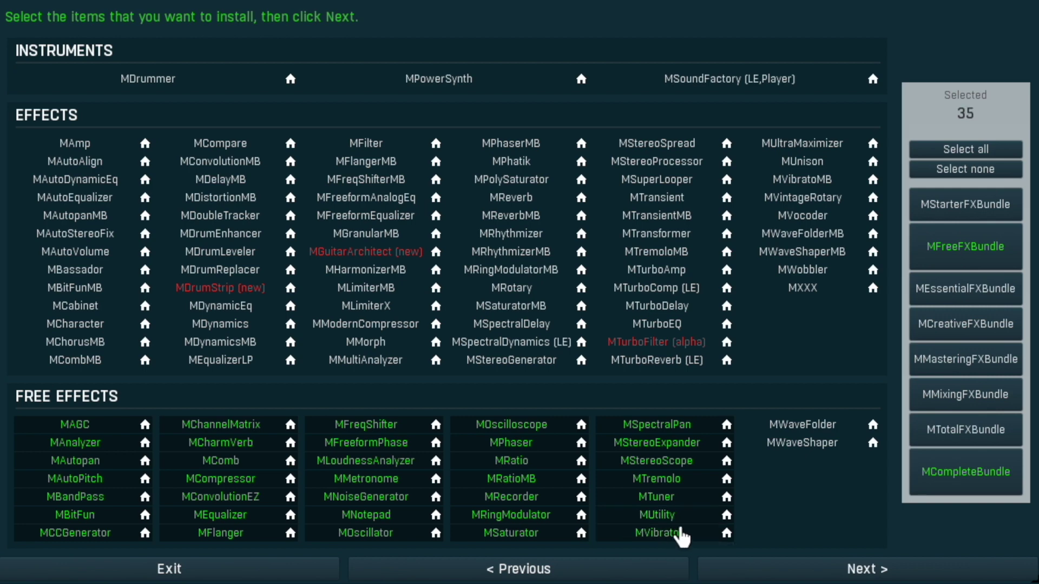
{"action": "left_click", "coordinate": [831, 443]}
{"action": "left_click", "coordinate": [819, 426]}
Step: Install the selected plugins with the default destination directory and no clean-up, and exit the installer
{"action": "left_click", "coordinate": [825, 570]}
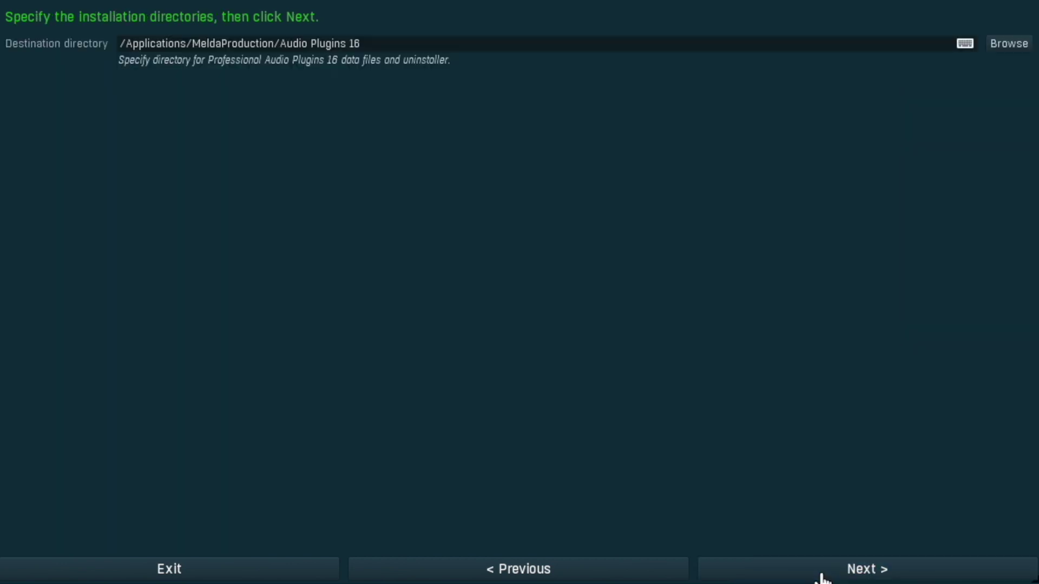
{"action": "left_click", "coordinate": [822, 574]}
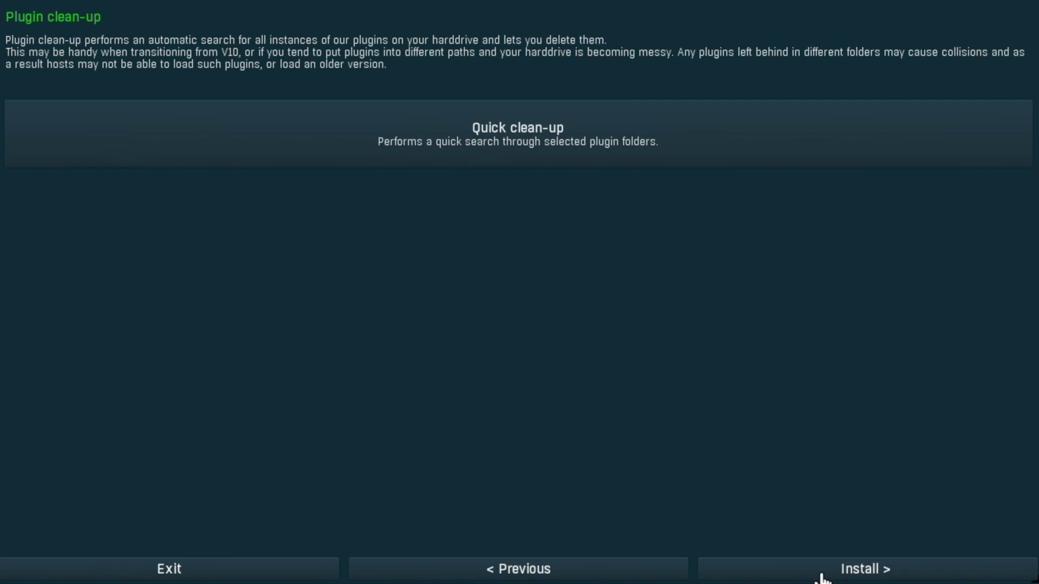
{"action": "left_click", "coordinate": [827, 576]}
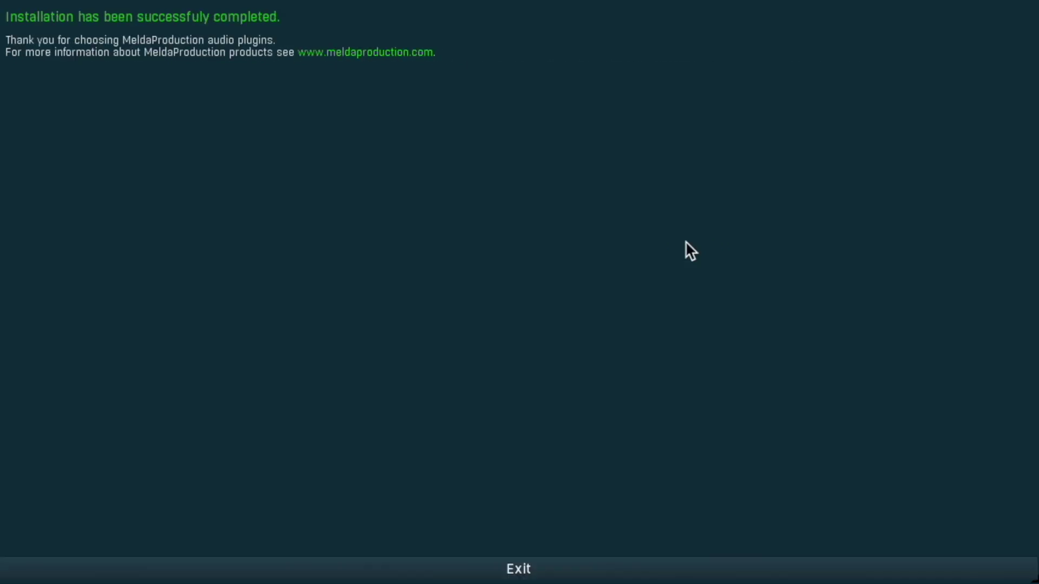
{"action": "left_click", "coordinate": [498, 570]}
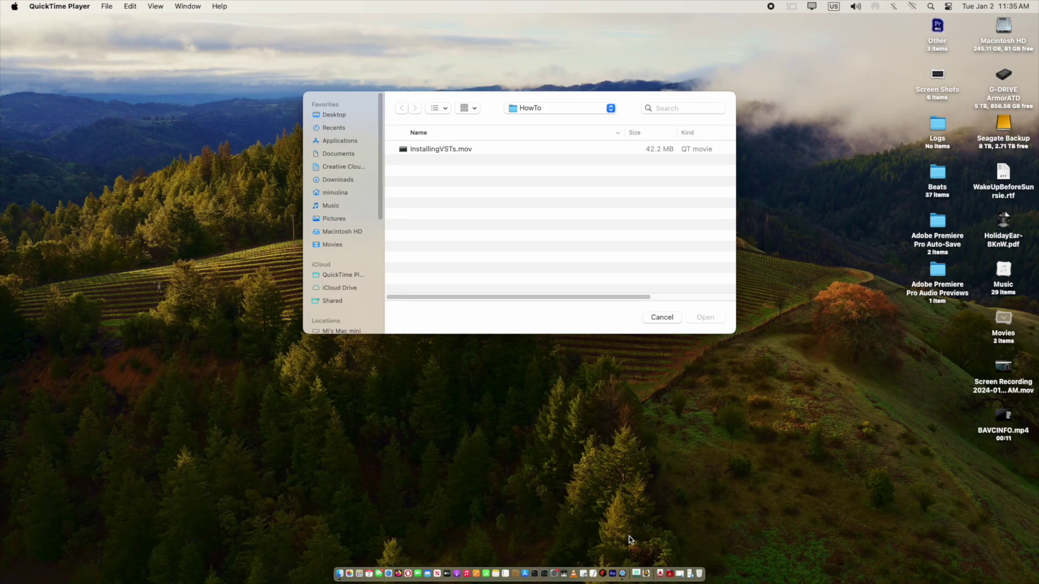
Step: Switch to ocenaudio, search for new VST plugins and open the plugin preferences
{"action": "left_click", "coordinate": [647, 575]}
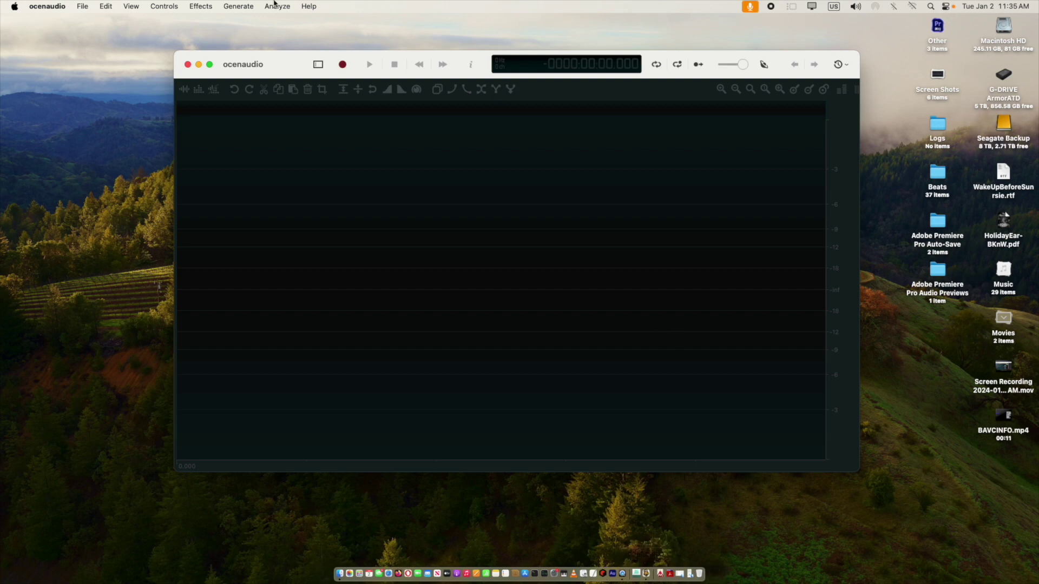
{"action": "left_click", "coordinate": [200, 5]}
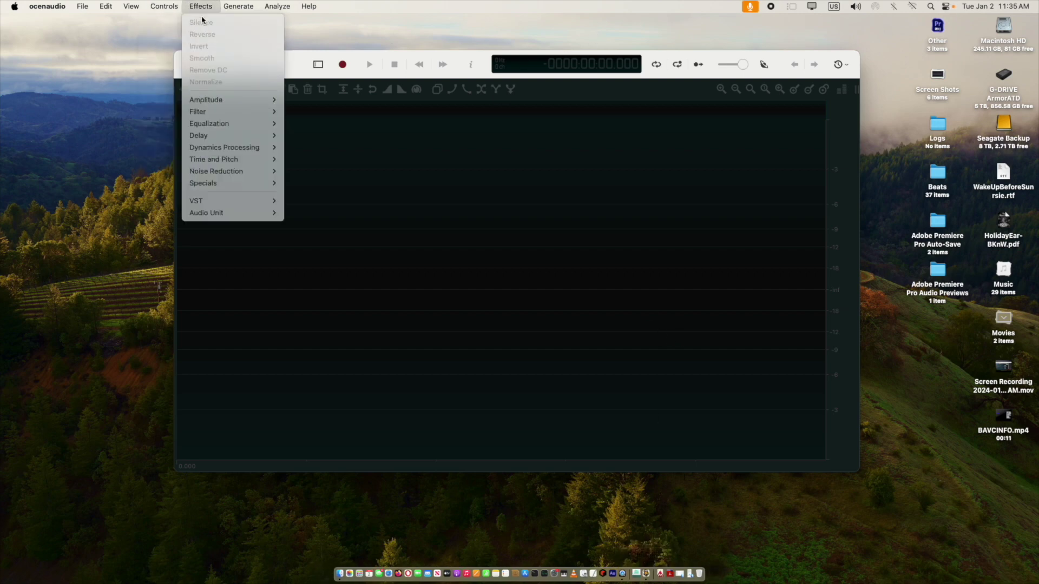
{"action": "mouse_move", "coordinate": [215, 201]}
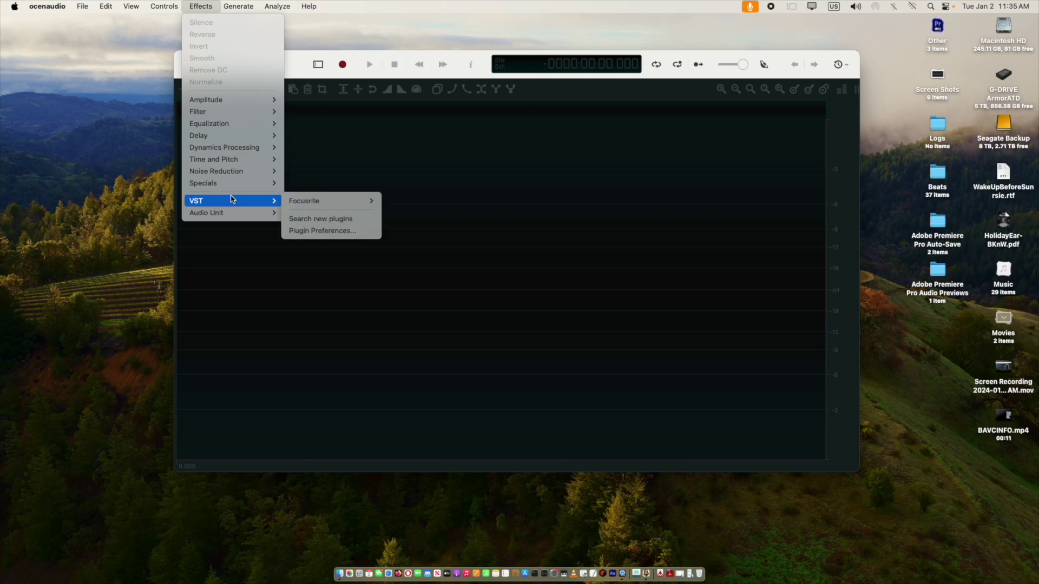
{"action": "left_click", "coordinate": [327, 218]}
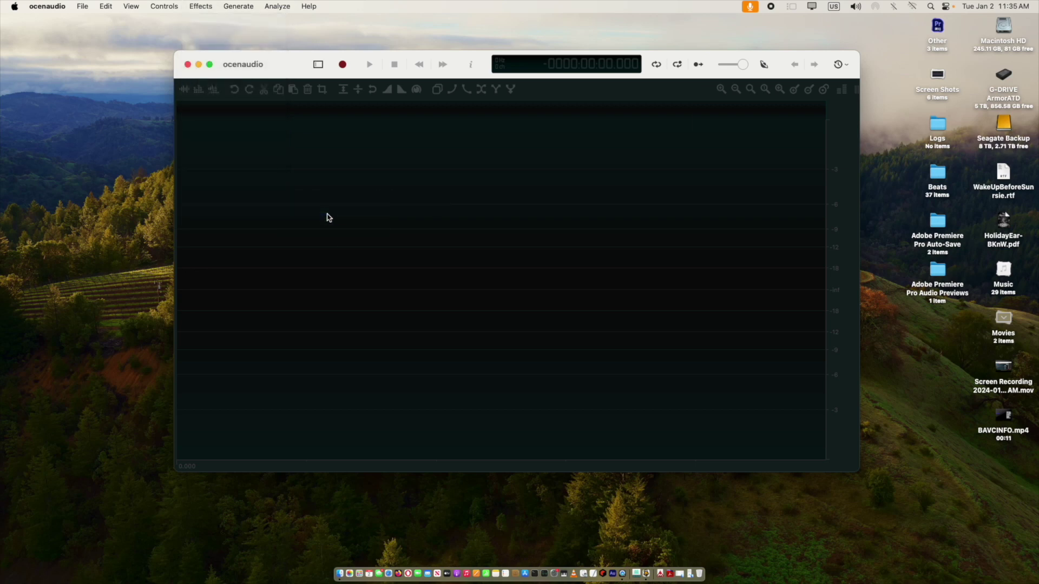
{"action": "left_click", "coordinate": [755, 114]}
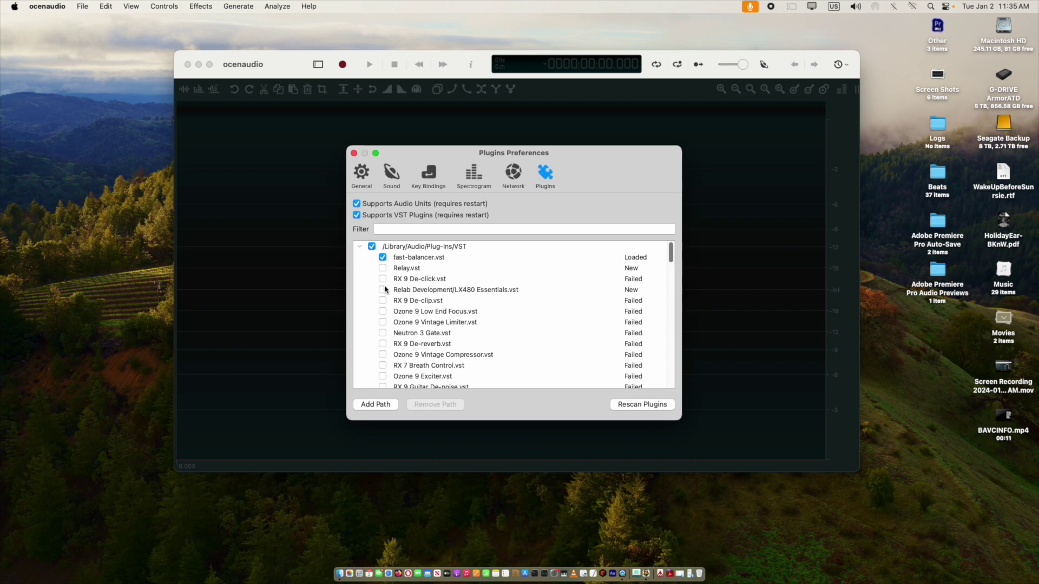
Step: Enable all MeldaProduction Modulation plugins: MAutopan, MFreqShifter, MFlanger, MRingModulator, MVibrato, MPhaser and MTremolo
{"action": "scroll", "coordinate": [386, 289], "scroll_direction": "down", "scroll_amount": 15}
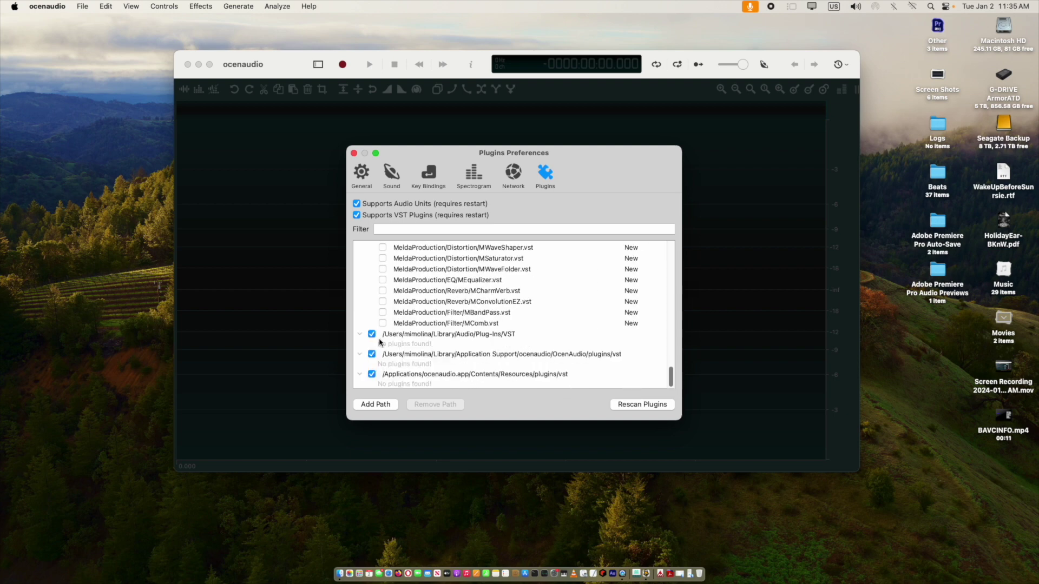
{"action": "scroll", "coordinate": [381, 341], "scroll_direction": "up", "scroll_amount": 8}
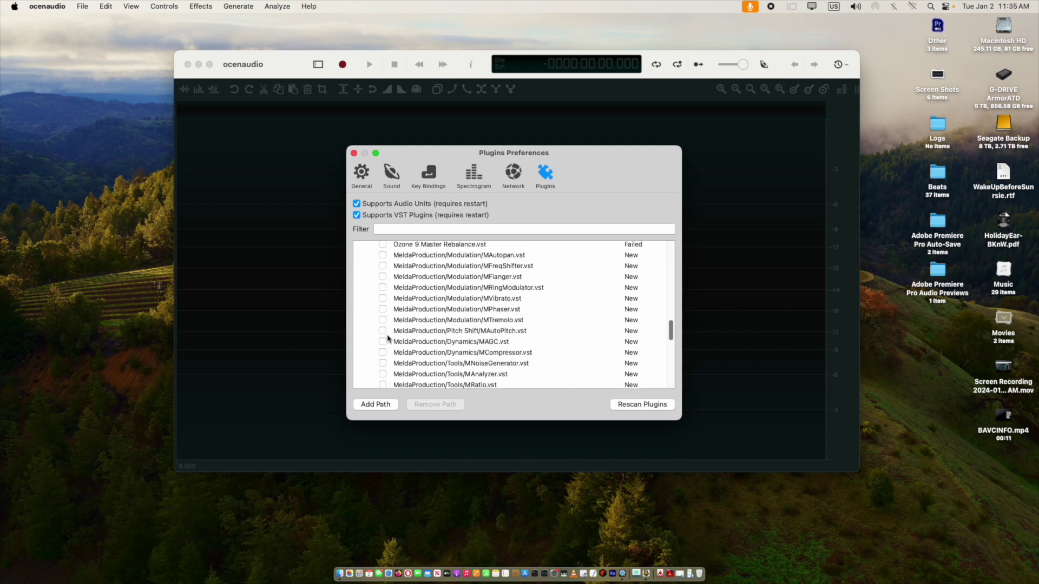
{"action": "scroll", "coordinate": [388, 338], "scroll_direction": "up", "scroll_amount": 4}
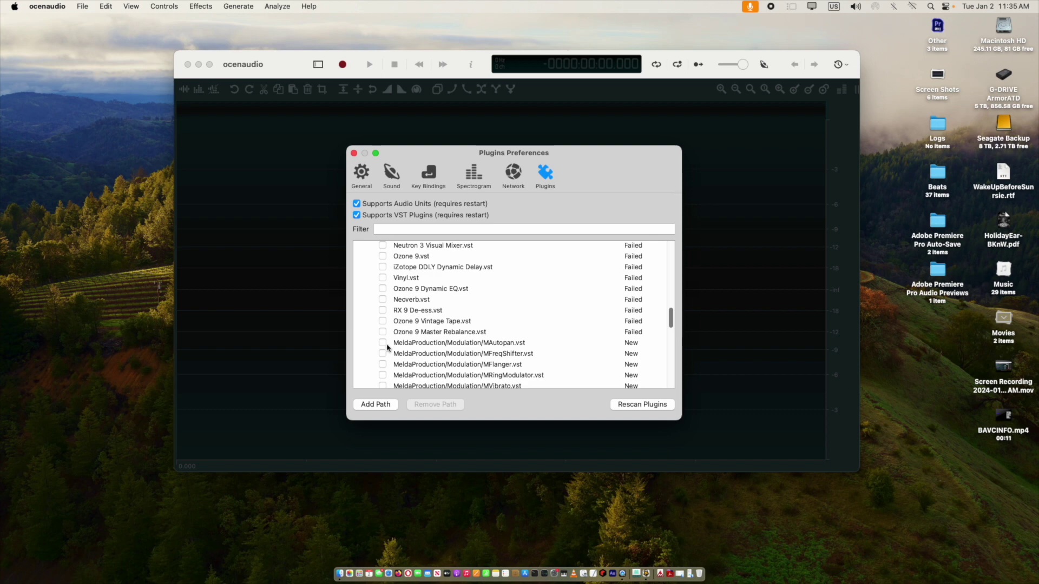
{"action": "scroll", "coordinate": [387, 349], "scroll_direction": "down", "scroll_amount": 3}
{"action": "left_click", "coordinate": [382, 284]}
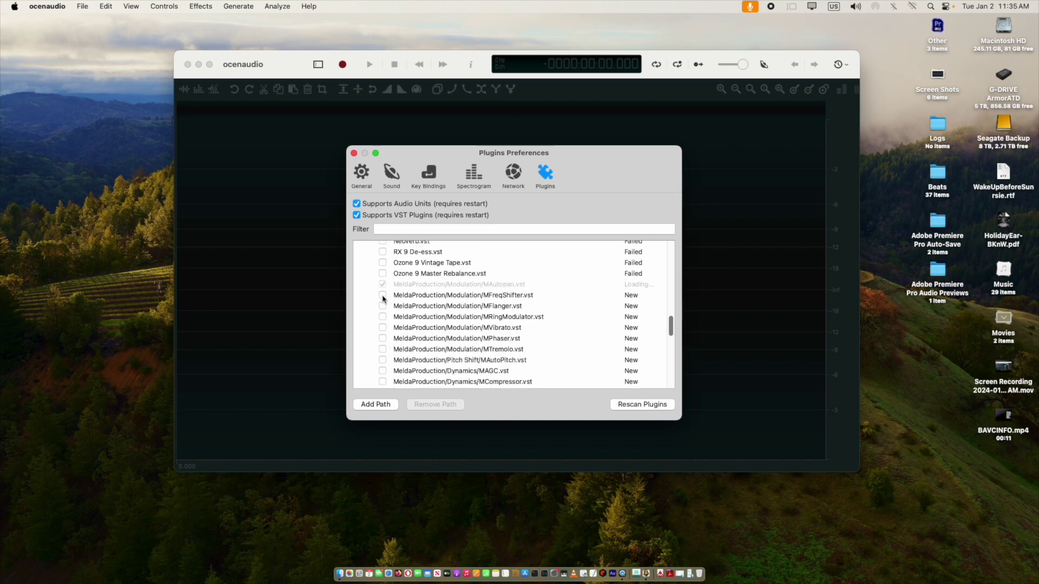
{"action": "left_click", "coordinate": [382, 295]}
{"action": "left_click", "coordinate": [383, 306]}
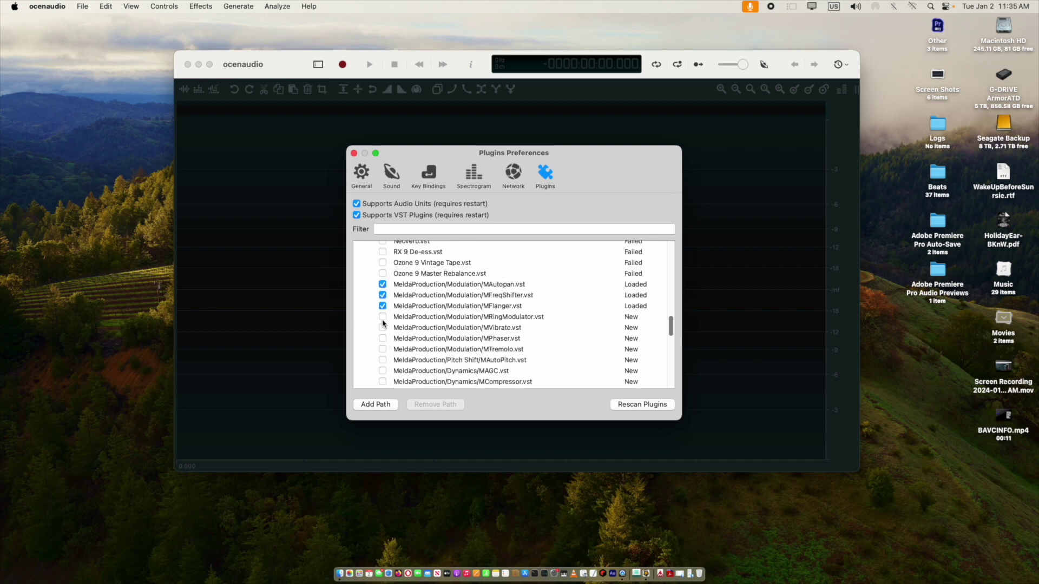
{"action": "left_click", "coordinate": [383, 317]}
{"action": "left_click", "coordinate": [382, 327]}
{"action": "left_click", "coordinate": [382, 339]}
{"action": "scroll", "coordinate": [389, 340], "scroll_direction": "down", "scroll_amount": 3}
{"action": "left_click", "coordinate": [383, 291]}
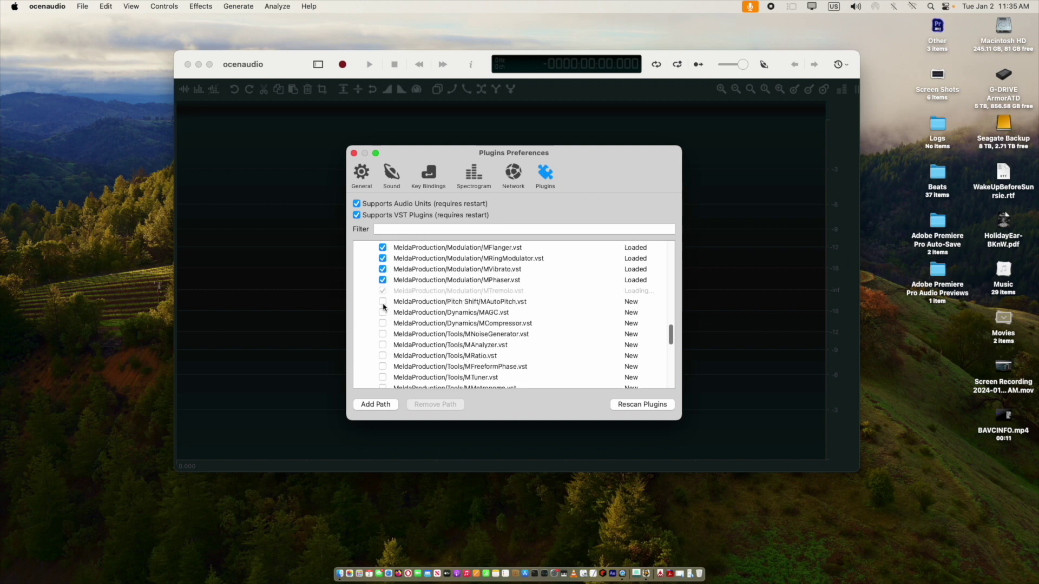
Step: Enable the MeldaProduction Pitch Shift plugin MAutoPitch and the Dynamics plugins MAGC and MCompressor
{"action": "left_click", "coordinate": [382, 302]}
{"action": "left_click", "coordinate": [383, 312]}
{"action": "left_click", "coordinate": [383, 323]}
Step: Enable all MeldaProduction Tools plugins, from MNoiseGenerator.vst through MOscilloscope.vst
{"action": "left_click", "coordinate": [382, 334]}
{"action": "left_click", "coordinate": [382, 345]}
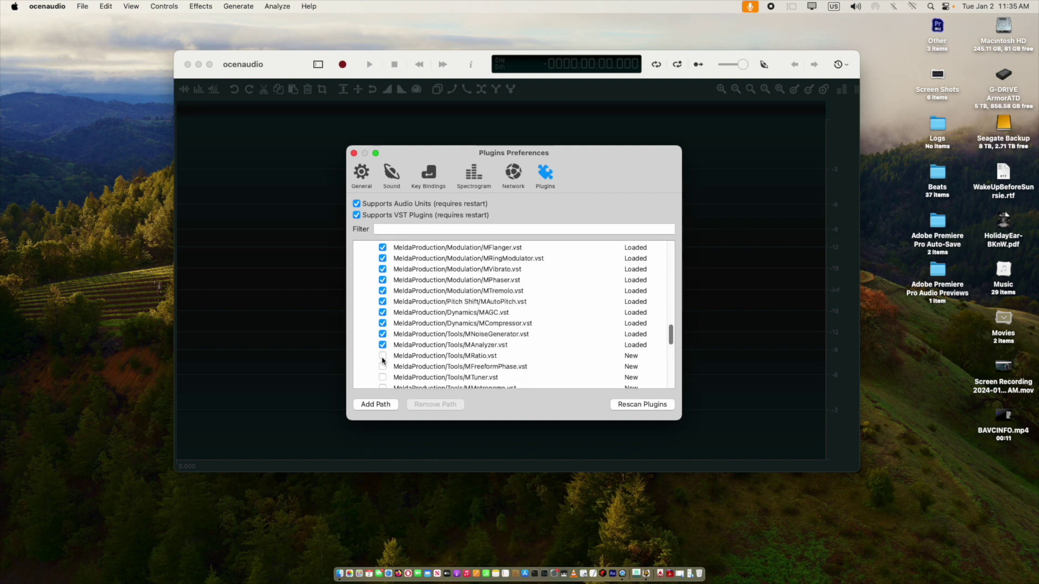
{"action": "left_click", "coordinate": [383, 355]}
{"action": "scroll", "coordinate": [384, 357], "scroll_direction": "down", "scroll_amount": 5}
{"action": "left_click", "coordinate": [383, 250]}
{"action": "left_click", "coordinate": [383, 260]}
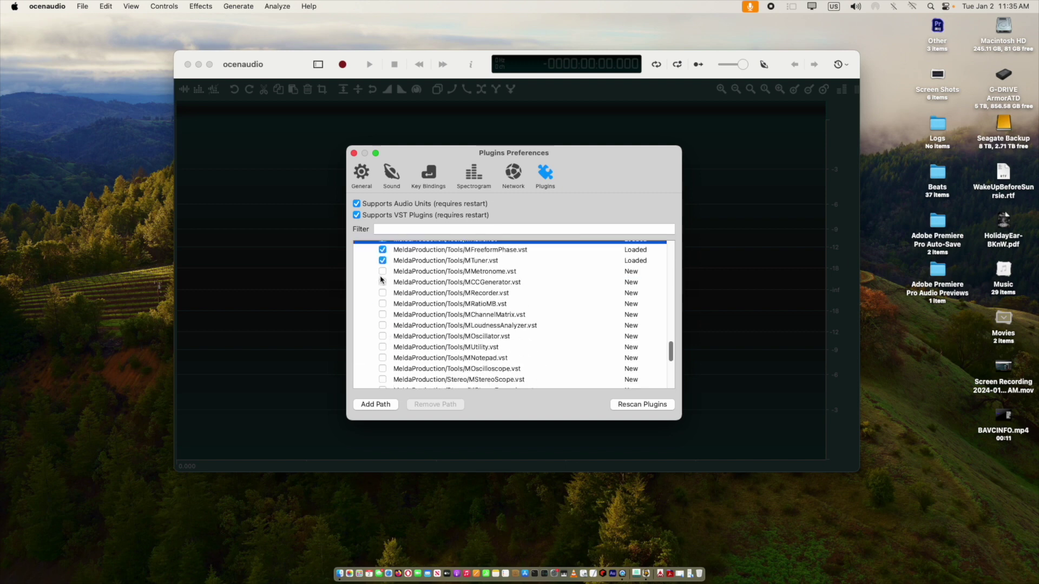
{"action": "left_click", "coordinate": [382, 271]}
{"action": "left_click", "coordinate": [383, 282]}
{"action": "left_click", "coordinate": [382, 293]}
{"action": "left_click", "coordinate": [383, 304]}
{"action": "left_click", "coordinate": [383, 315]}
{"action": "left_click", "coordinate": [382, 325]}
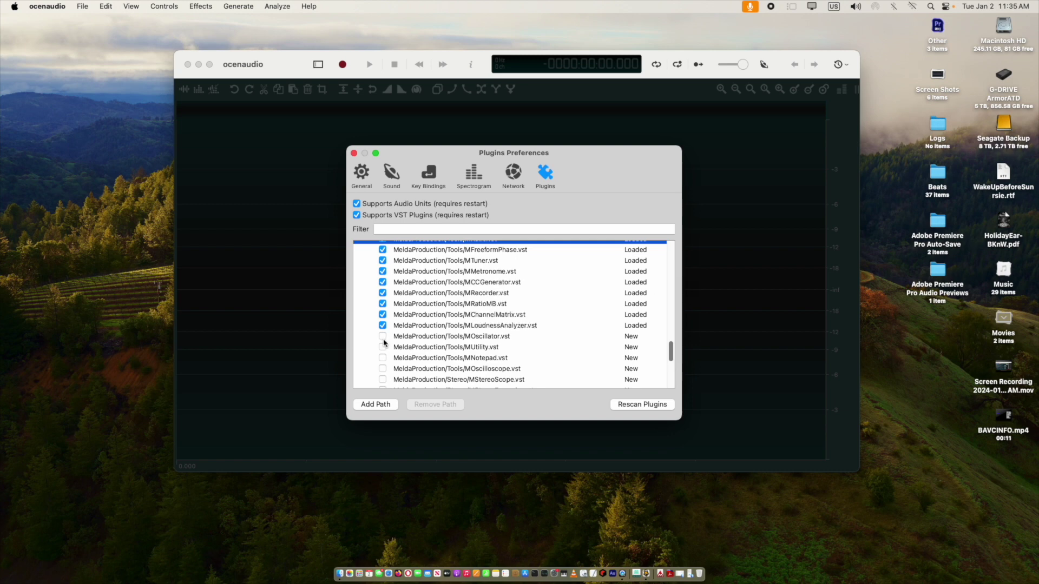
{"action": "left_click", "coordinate": [382, 336]}
{"action": "left_click", "coordinate": [382, 347]}
{"action": "left_click", "coordinate": [382, 358]}
{"action": "left_click", "coordinate": [383, 368]}
Step: Enable the MeldaProduction Stereo plugins MStereoScope, MStereoExpander and MSpectralPan and the Distortion plugins MBitFun, MWaveShaper, MSaturator and MWaveFolder
{"action": "scroll", "coordinate": [384, 373], "scroll_direction": "down", "scroll_amount": 5}
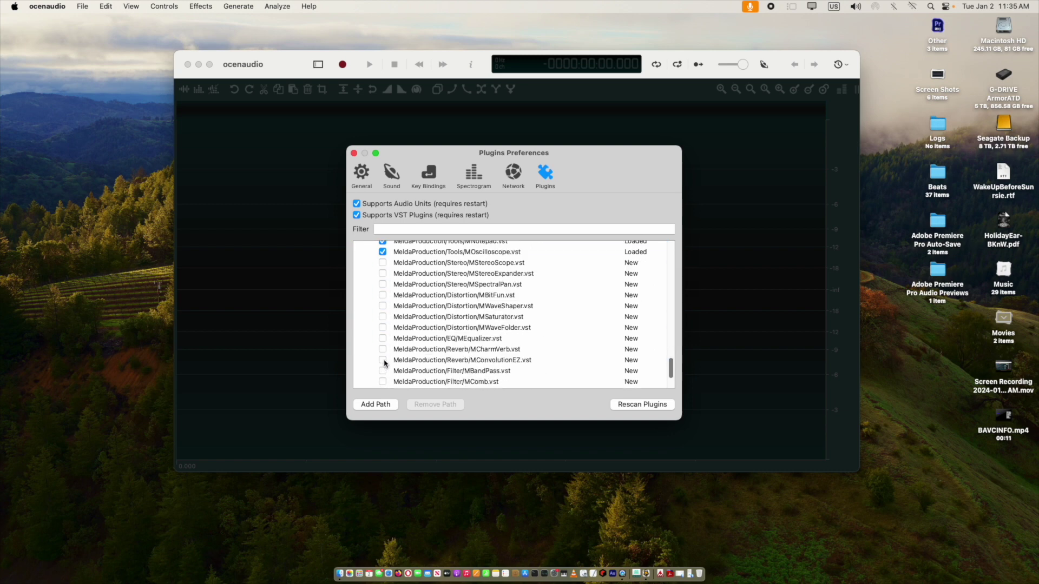
{"action": "left_click", "coordinate": [383, 262]}
{"action": "left_click", "coordinate": [382, 273]}
{"action": "left_click", "coordinate": [383, 284]}
{"action": "left_click", "coordinate": [383, 295]}
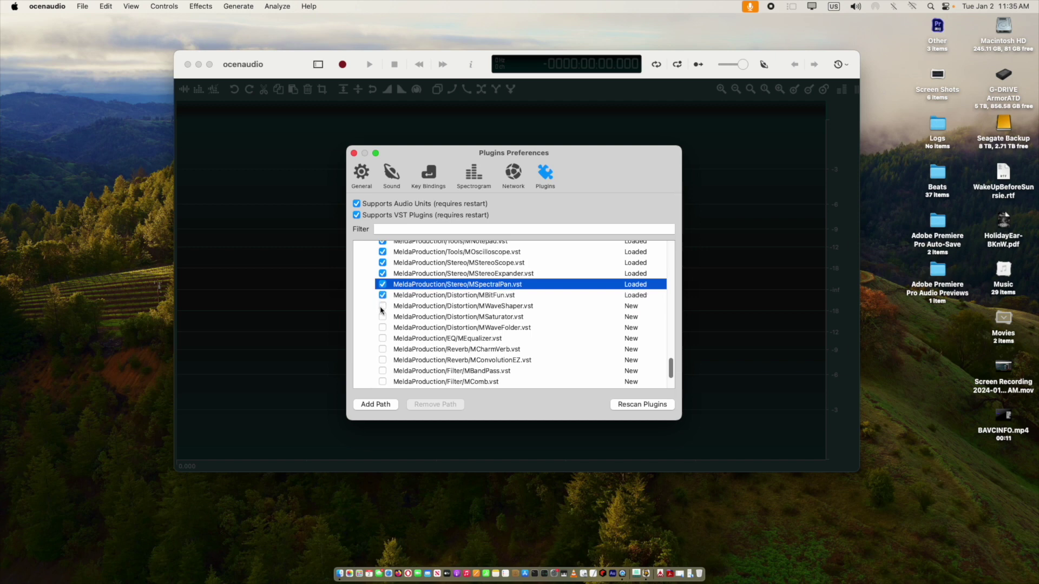
{"action": "left_click", "coordinate": [383, 306]}
{"action": "left_click", "coordinate": [383, 317]}
{"action": "left_click", "coordinate": [383, 327]}
Step: Enable the MeldaProduction plugins MEqualizer, MCharmVerb, MConvolutionEZ, MBandPass and MComb, and close the plugin preferences
{"action": "left_click", "coordinate": [383, 339]}
{"action": "left_click", "coordinate": [383, 349]}
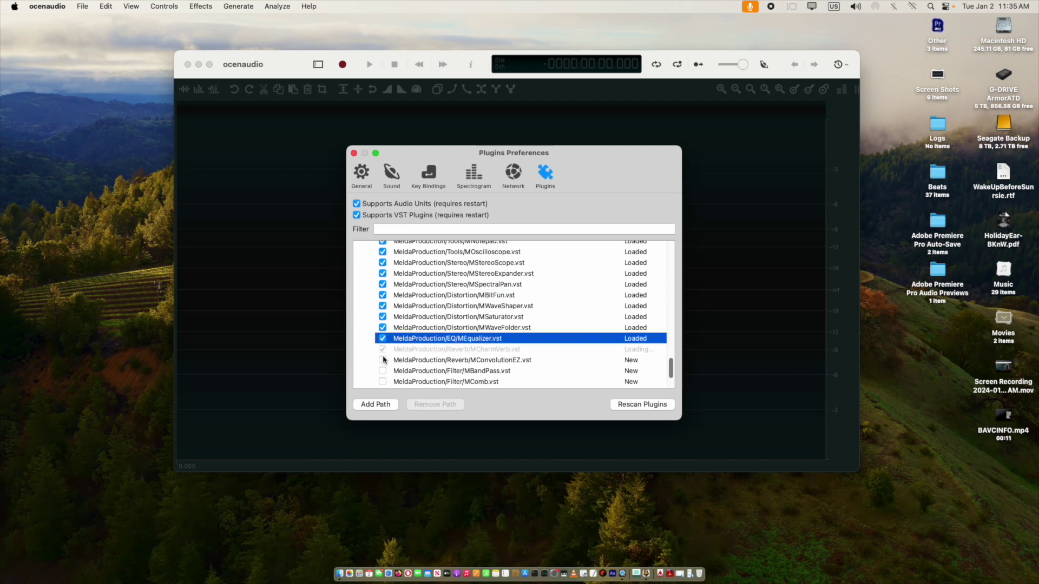
{"action": "left_click", "coordinate": [383, 360]}
{"action": "left_click", "coordinate": [383, 371]}
{"action": "left_click", "coordinate": [383, 382]}
{"action": "scroll", "coordinate": [376, 325], "scroll_direction": "down", "scroll_amount": 3}
{"action": "scroll", "coordinate": [376, 305], "scroll_direction": "up", "scroll_amount": 10}
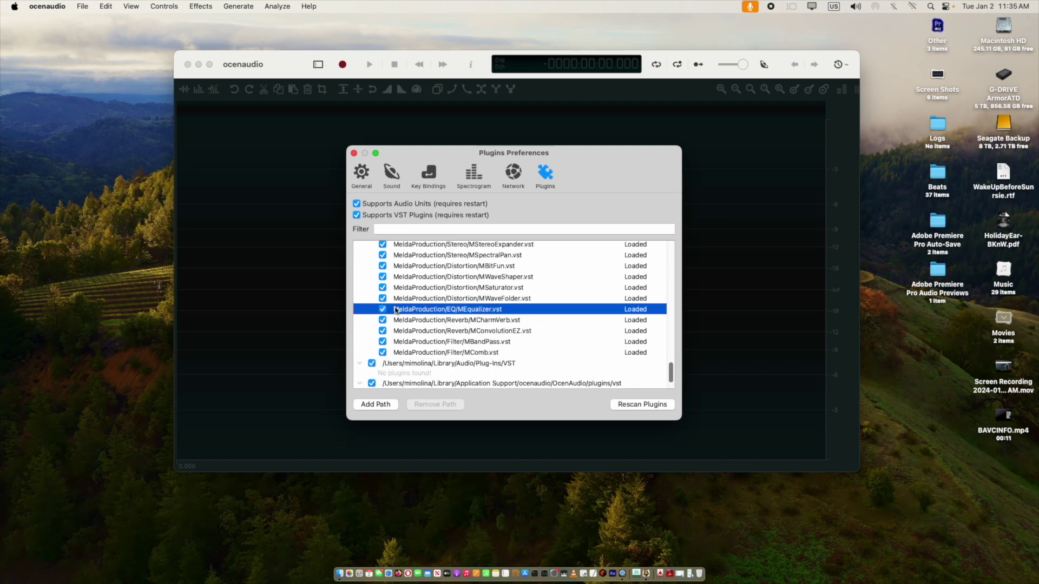
{"action": "scroll", "coordinate": [430, 323], "scroll_direction": "down", "scroll_amount": 3}
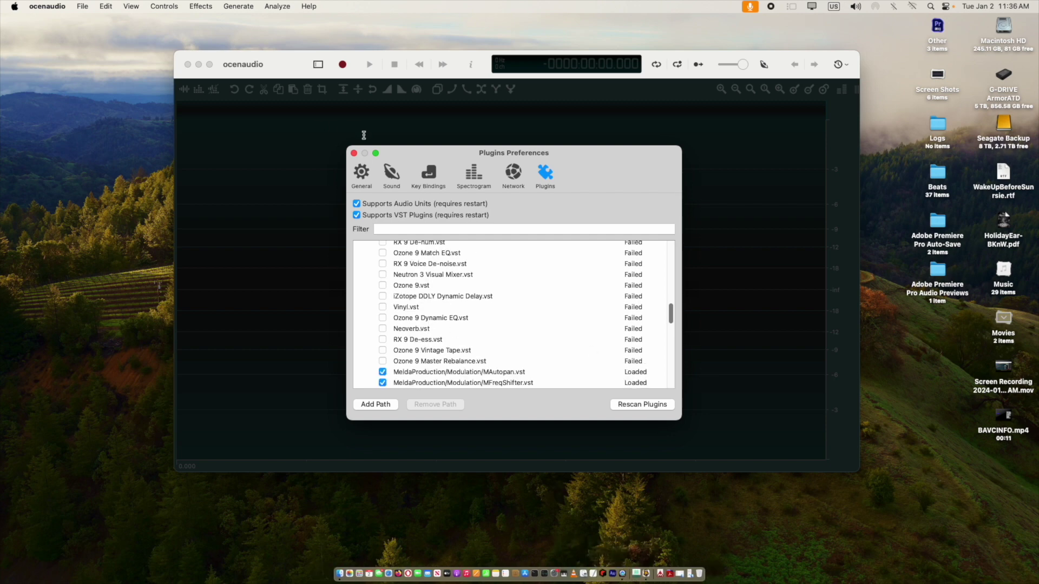
{"action": "left_click", "coordinate": [354, 153]}
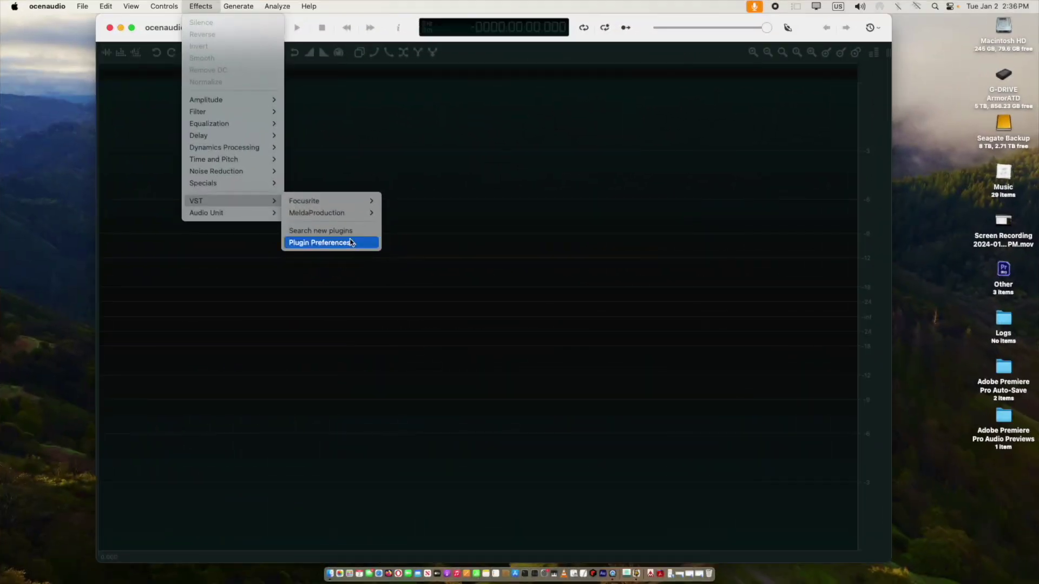
Step: Reopen the VST plugin preferences, check the status of the MeldaProduction plugins and close the preferences
{"action": "left_click", "coordinate": [344, 242]}
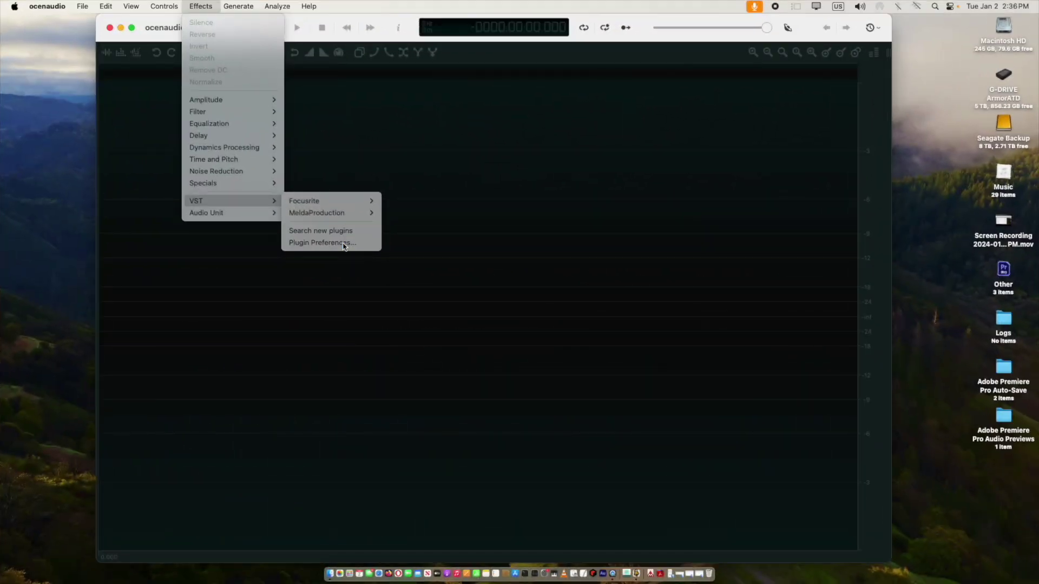
{"action": "scroll", "coordinate": [545, 306], "scroll_direction": "down", "scroll_amount": 15}
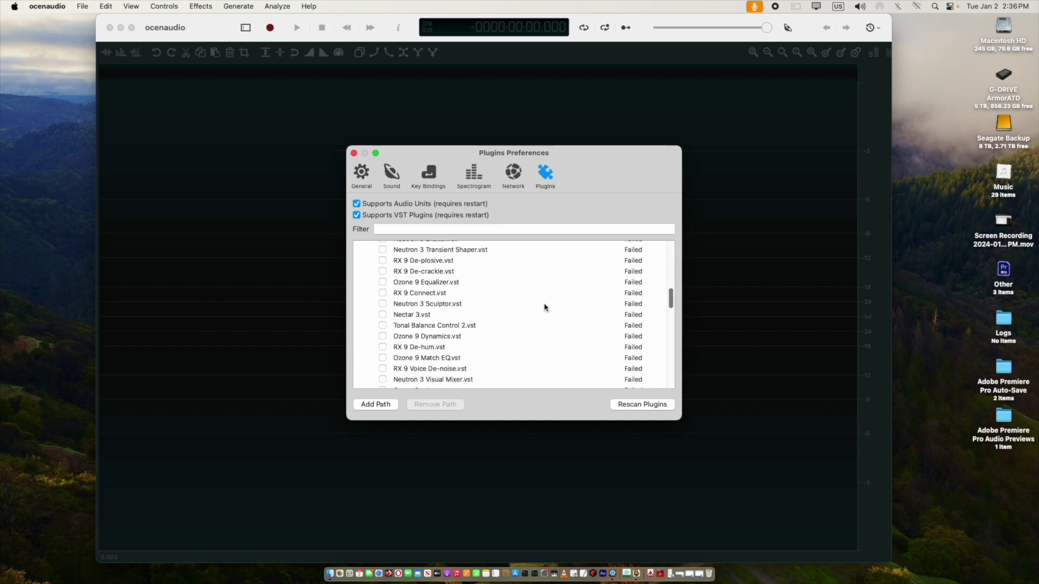
{"action": "scroll", "coordinate": [546, 307], "scroll_direction": "down", "scroll_amount": 8}
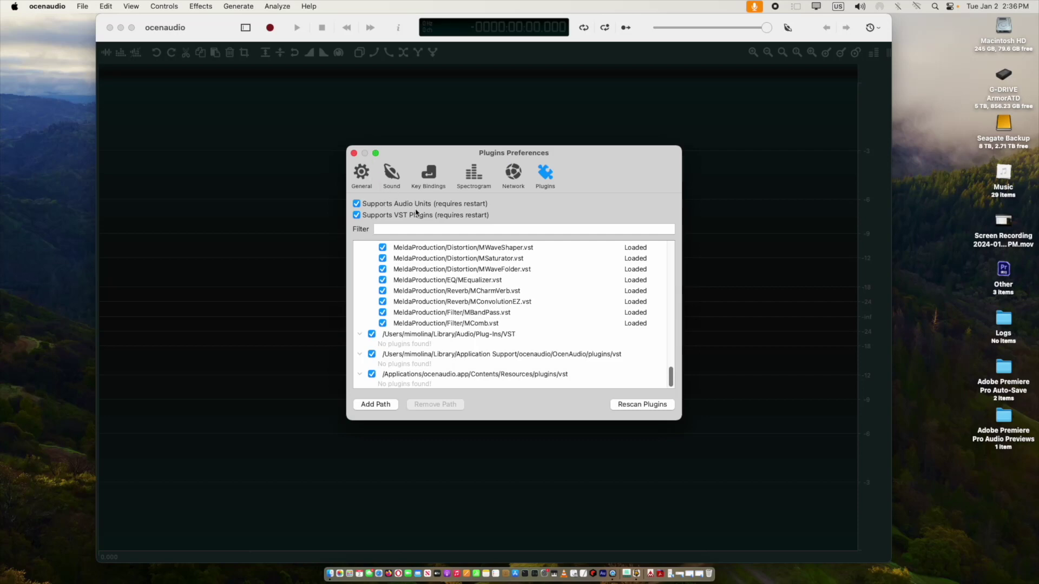
{"action": "left_click", "coordinate": [354, 154]}
Step: Look over the MeldaProduction plugins offered among the VST effects
{"action": "left_click", "coordinate": [202, 6]}
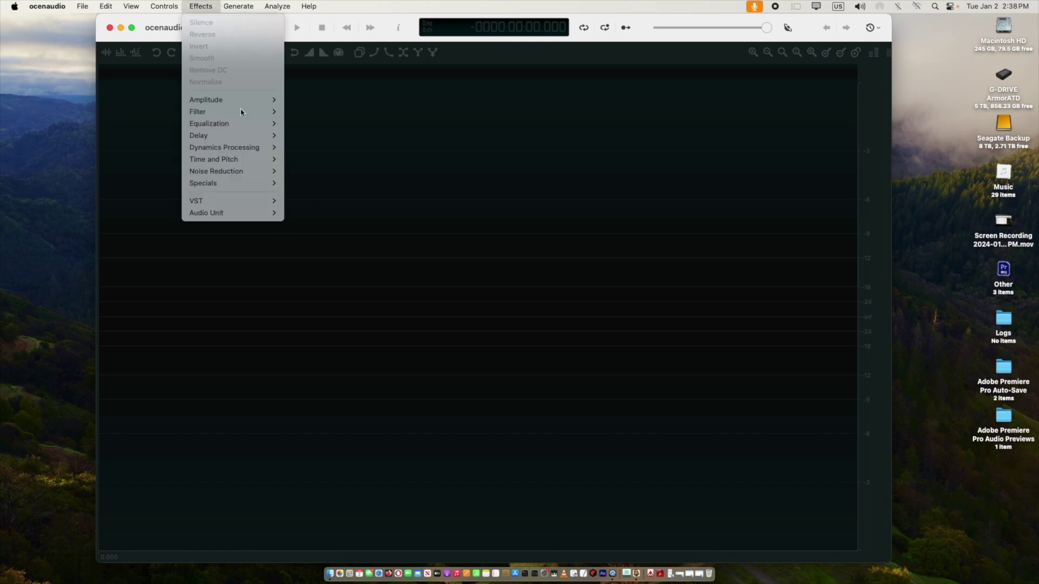
{"action": "mouse_move", "coordinate": [277, 201]}
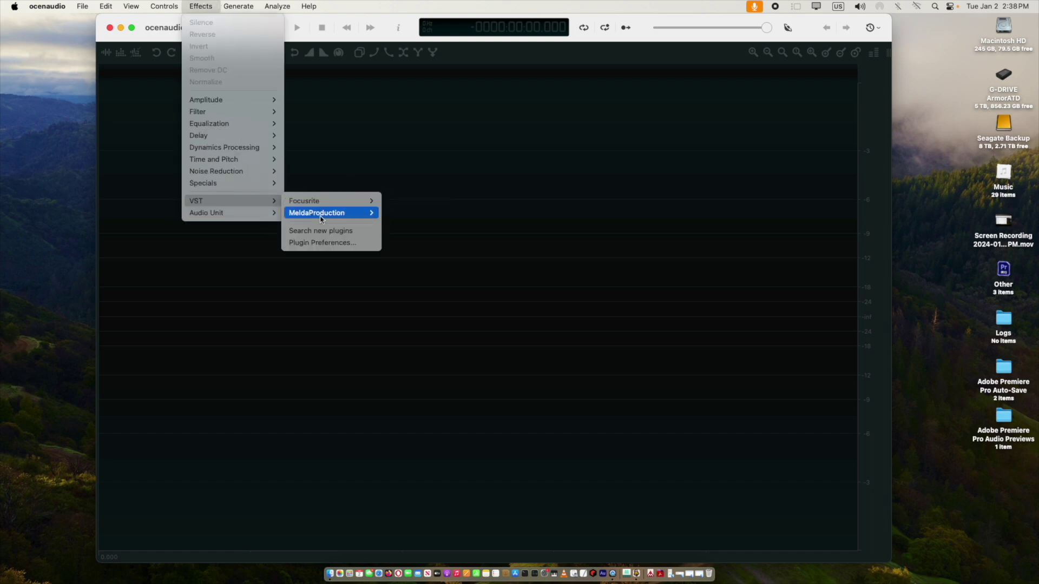
{"action": "mouse_move", "coordinate": [321, 216]}
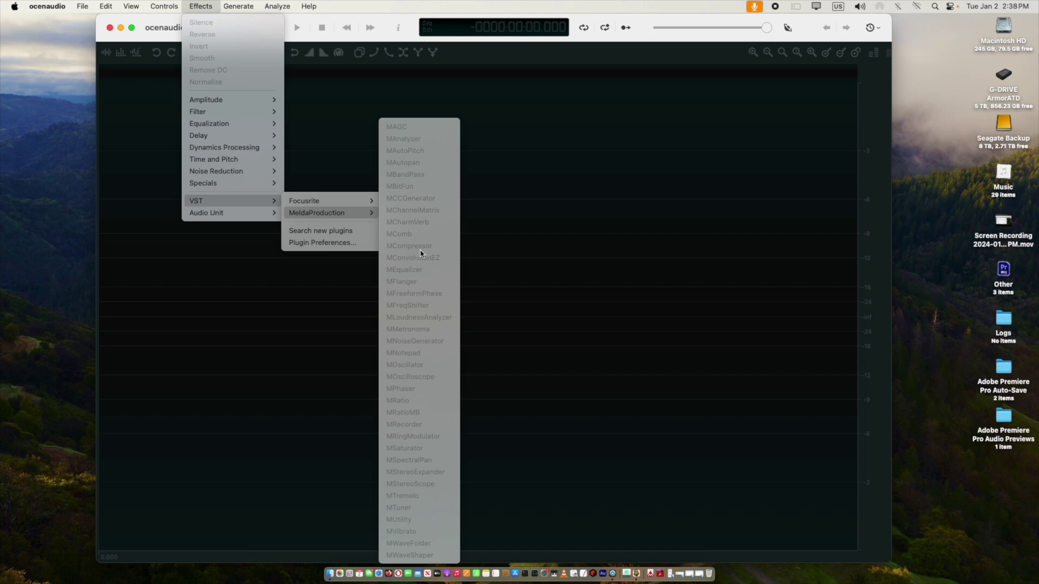
{"action": "key", "text": "Escape"}
Step: Open the audio file Versoul.wav from the Desktop
{"action": "left_click", "coordinate": [83, 6]}
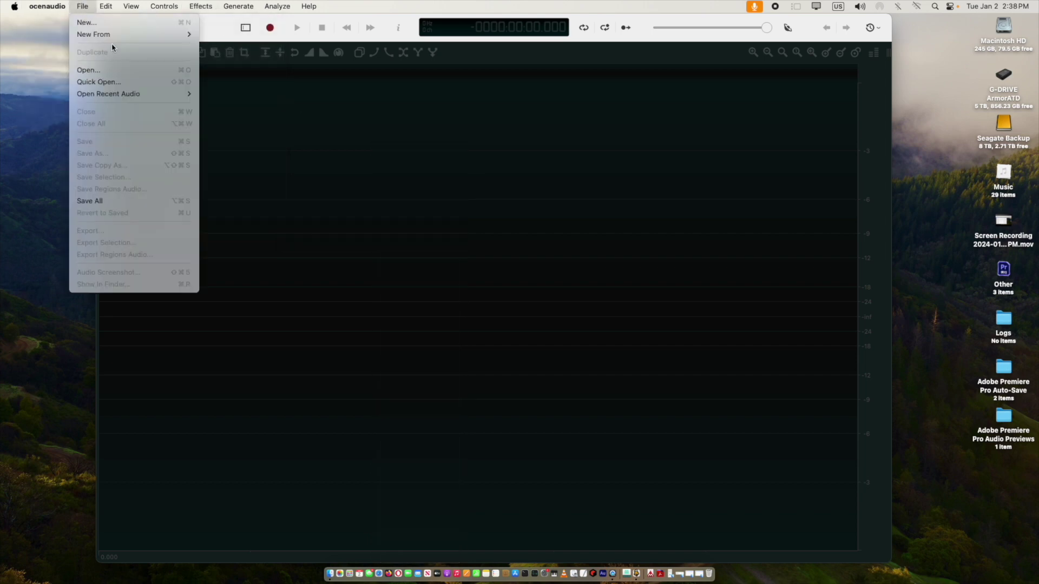
{"action": "mouse_move", "coordinate": [118, 39]}
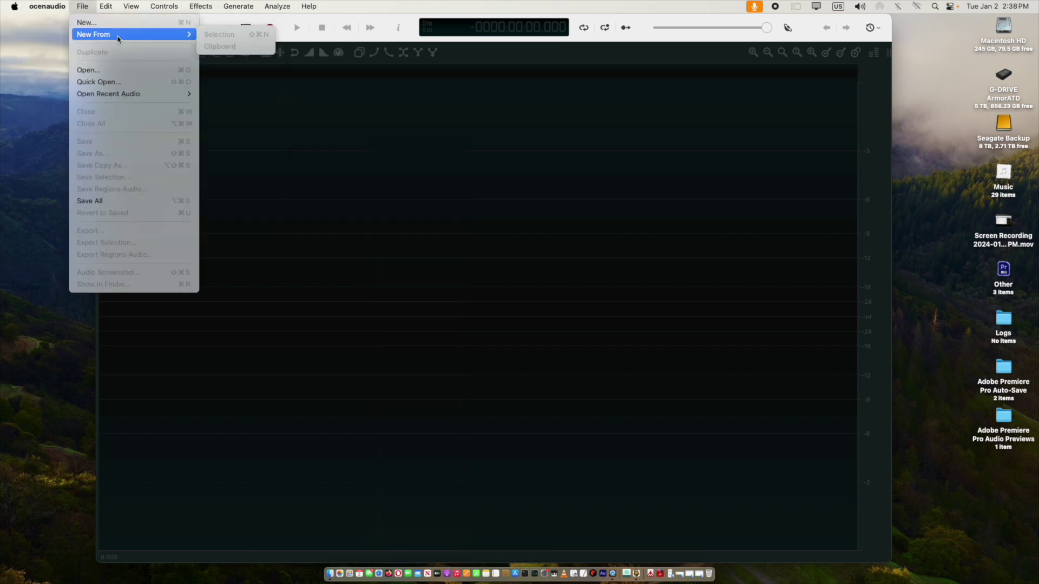
{"action": "left_click", "coordinate": [107, 71]}
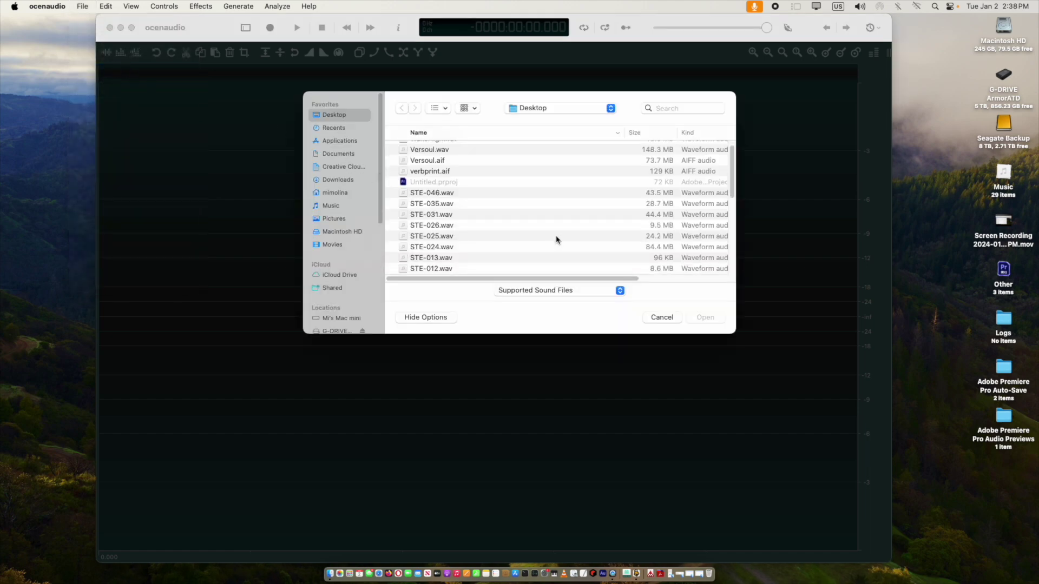
{"action": "left_click", "coordinate": [453, 162]}
{"action": "double_click", "coordinate": [453, 161]}
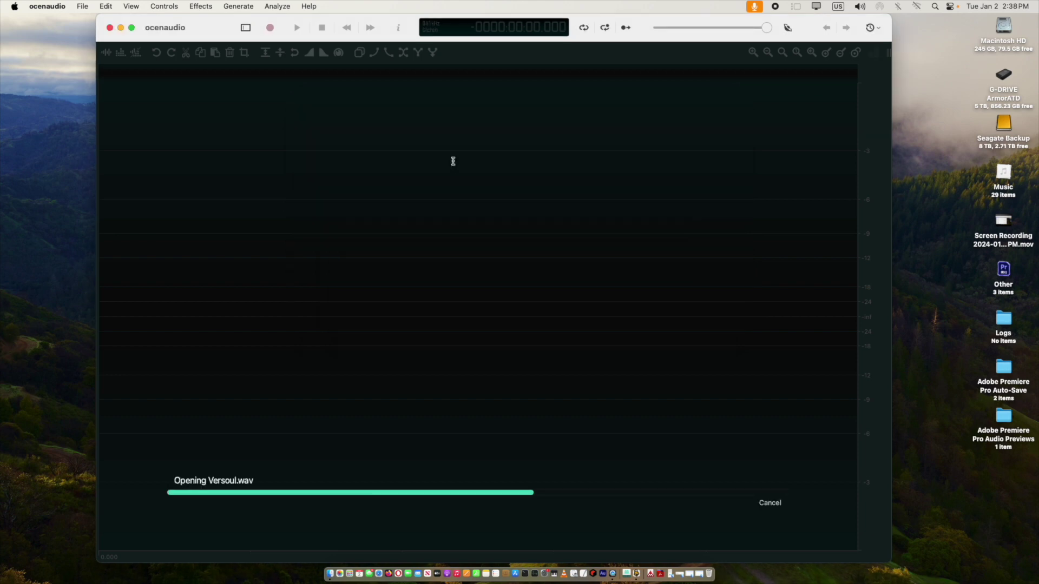
Step: Play Versoul.wav from about 5:15, inspect its waveform up close, and stop playback
{"action": "left_click", "coordinate": [696, 254]}
{"action": "left_click", "coordinate": [686, 249]}
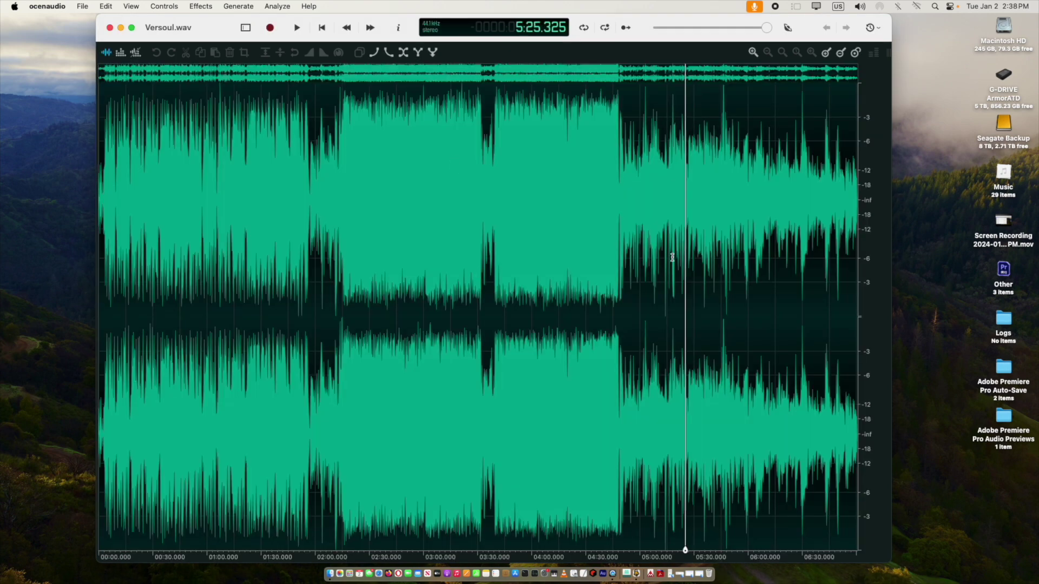
{"action": "left_click", "coordinate": [668, 258]}
{"action": "key", "text": "space"}
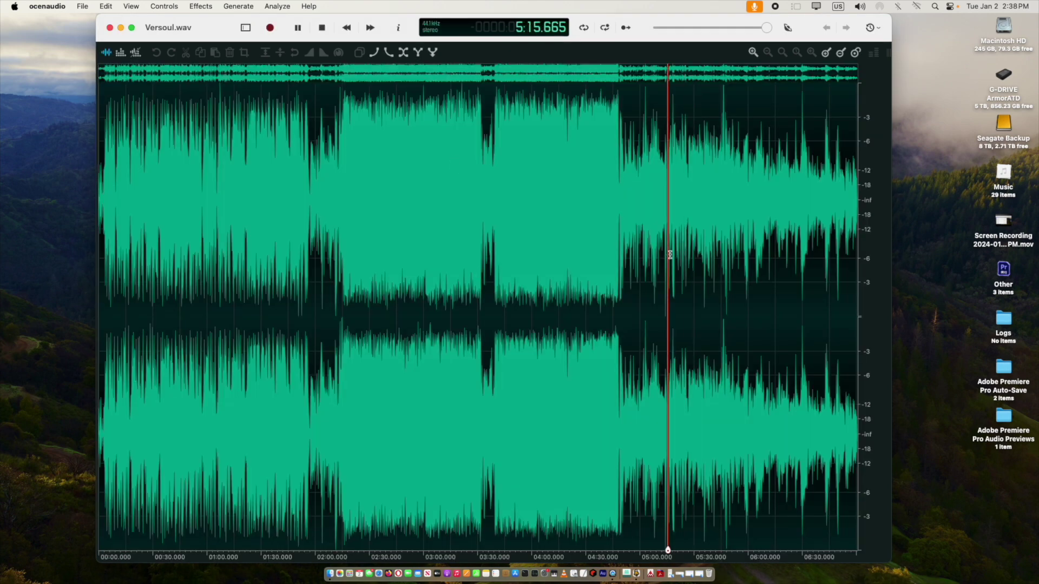
{"action": "scroll", "coordinate": [654, 273], "scroll_direction": "up", "scroll_amount": 5}
{"action": "scroll", "coordinate": [651, 279], "scroll_direction": "up", "scroll_amount": 2}
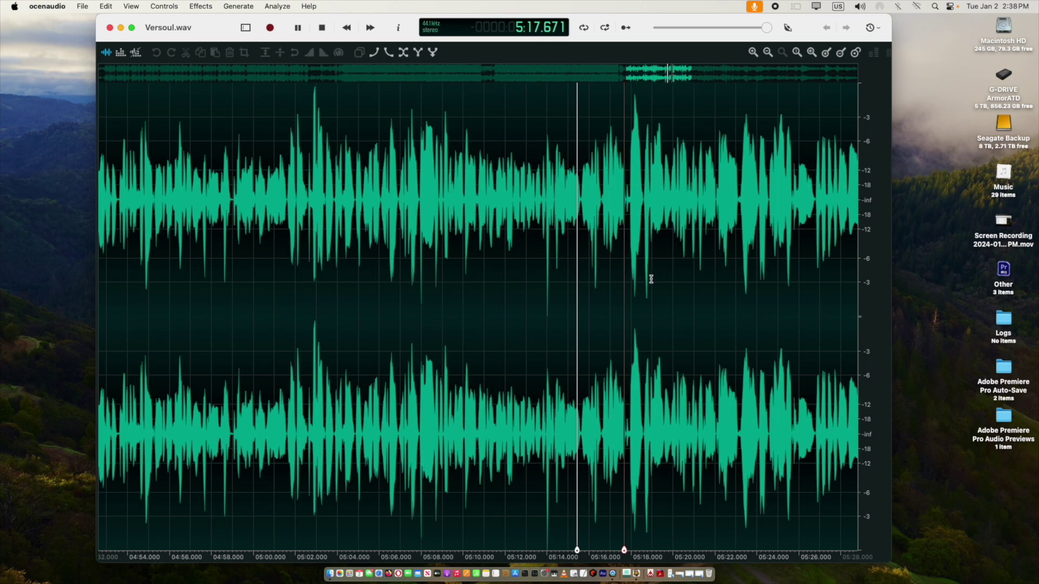
{"action": "scroll", "coordinate": [652, 278], "scroll_direction": "down", "scroll_amount": 6}
{"action": "scroll", "coordinate": [653, 277], "scroll_direction": "down", "scroll_amount": 2}
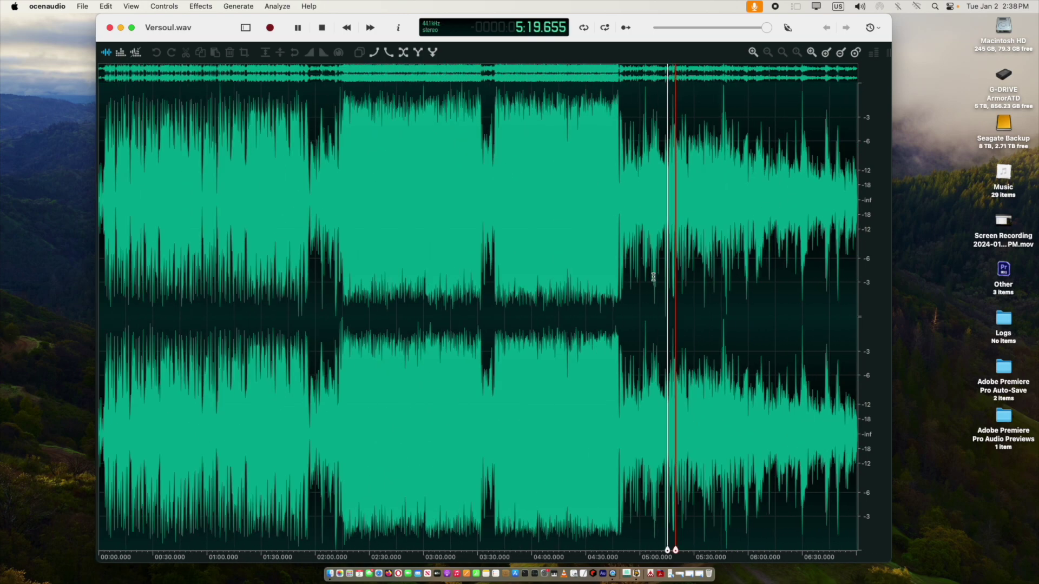
{"action": "key", "text": "space"}
Step: Select the entire waveform and apply a gain of 22 % to both channels
{"action": "left_click", "coordinate": [554, 302]}
{"action": "key", "text": "super+a"}
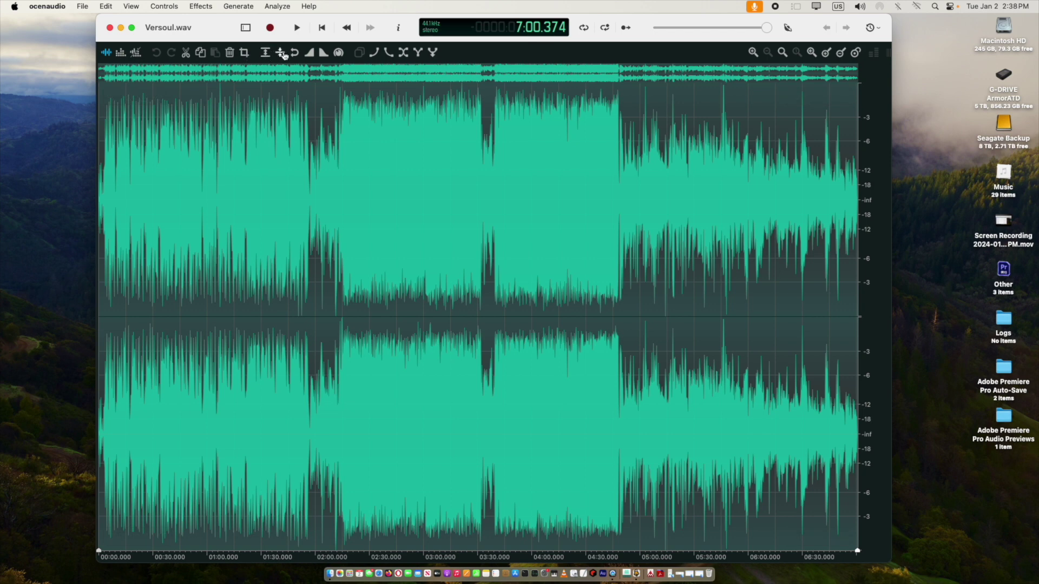
{"action": "left_click", "coordinate": [200, 6]}
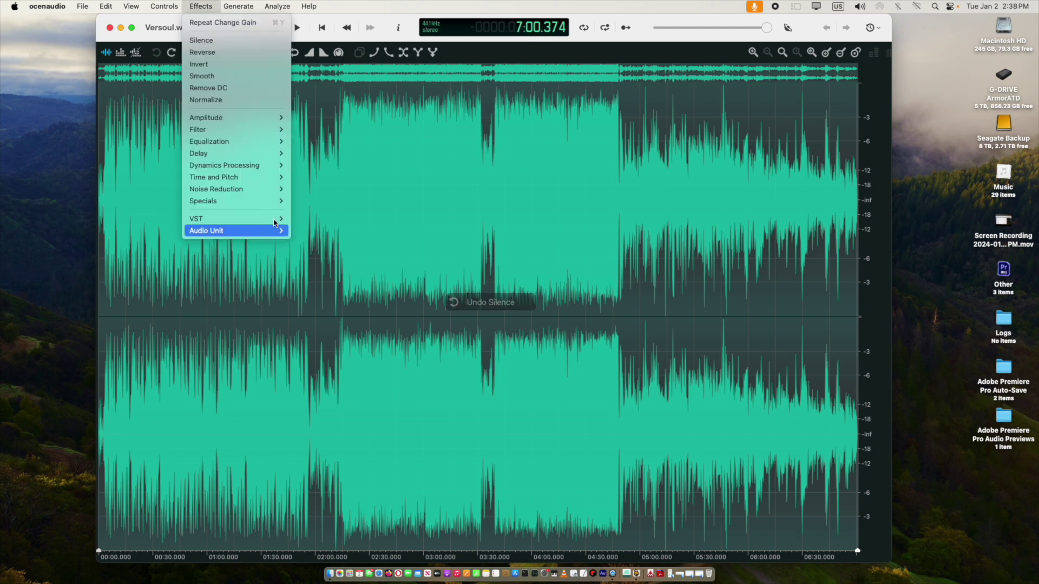
{"action": "mouse_move", "coordinate": [263, 142]}
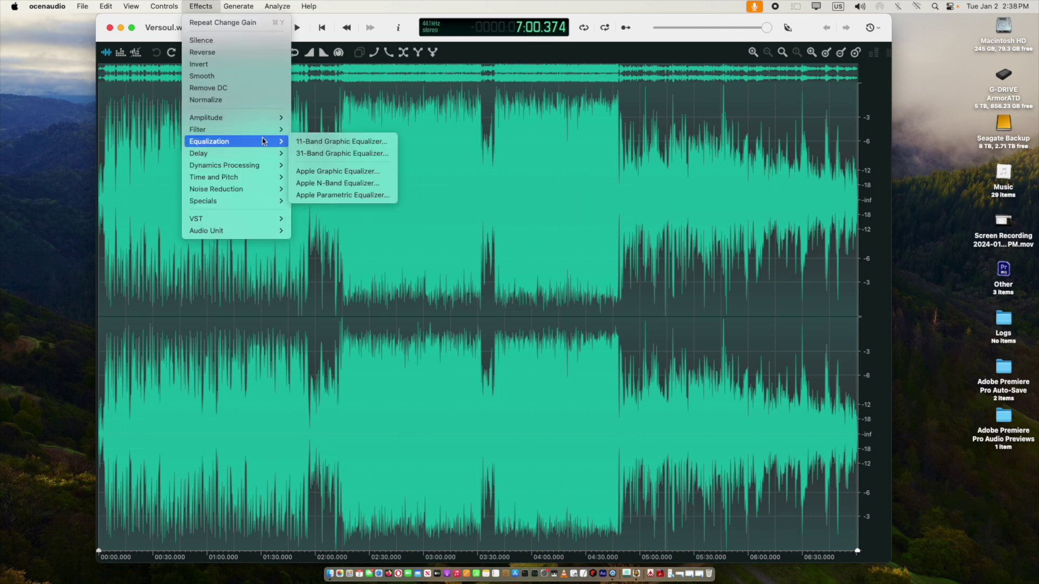
{"action": "mouse_move", "coordinate": [274, 117]}
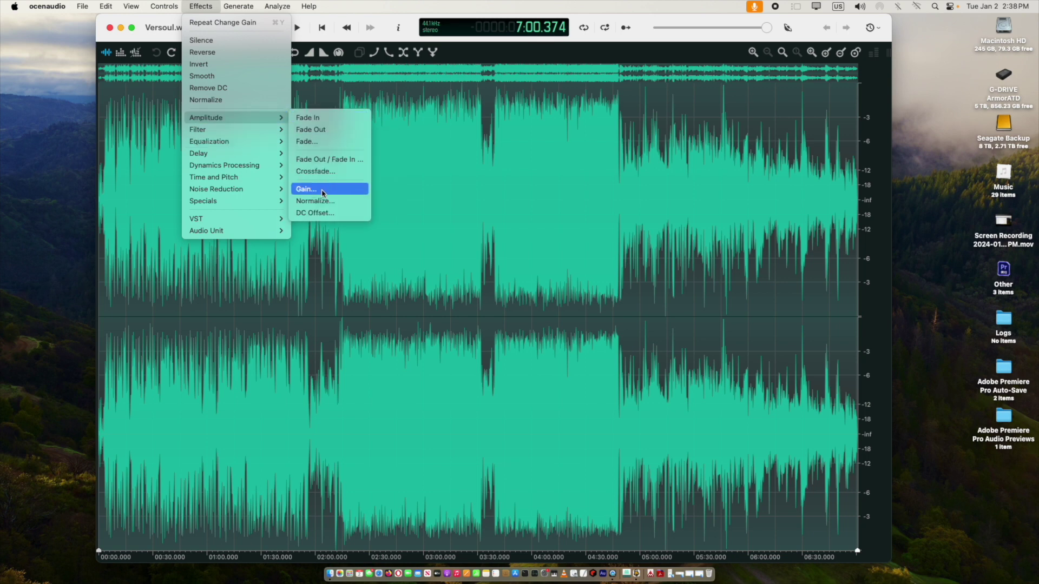
{"action": "left_click", "coordinate": [322, 190]}
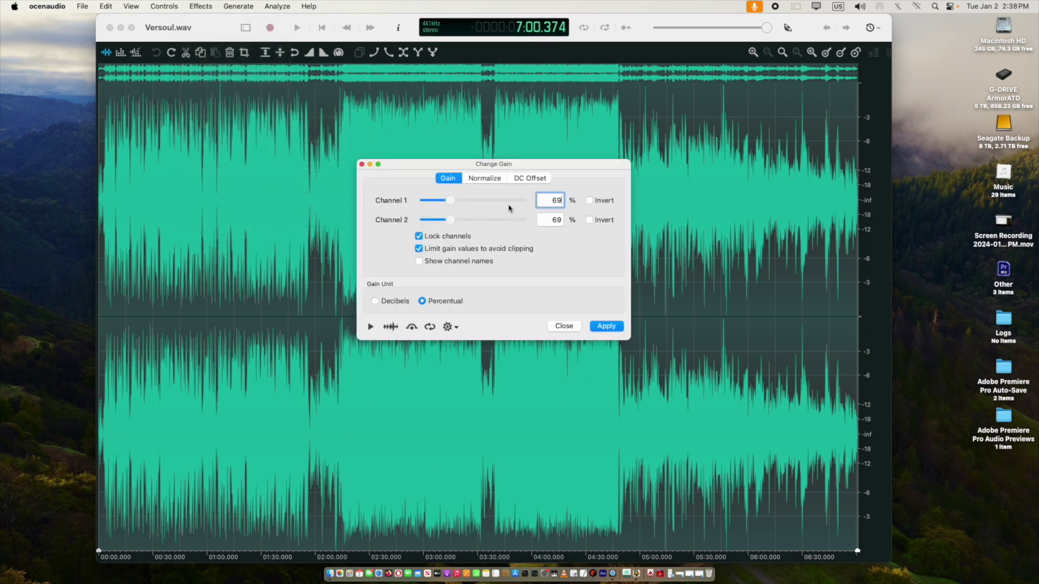
{"action": "left_click_drag", "start_coordinate": [443, 204], "coordinate": [432, 201]}
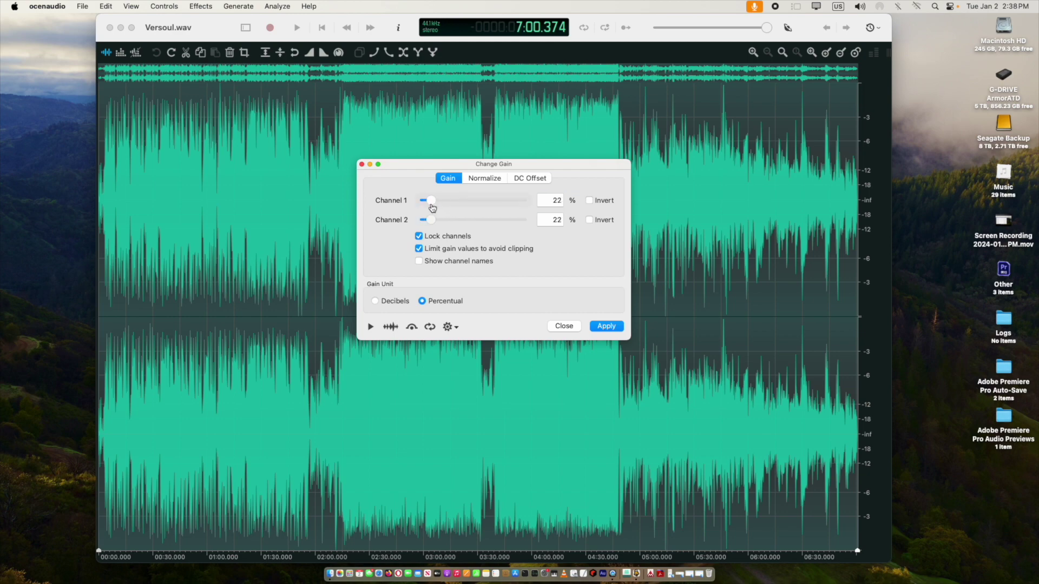
{"action": "left_click", "coordinate": [606, 326]}
{"action": "left_click", "coordinate": [369, 384]}
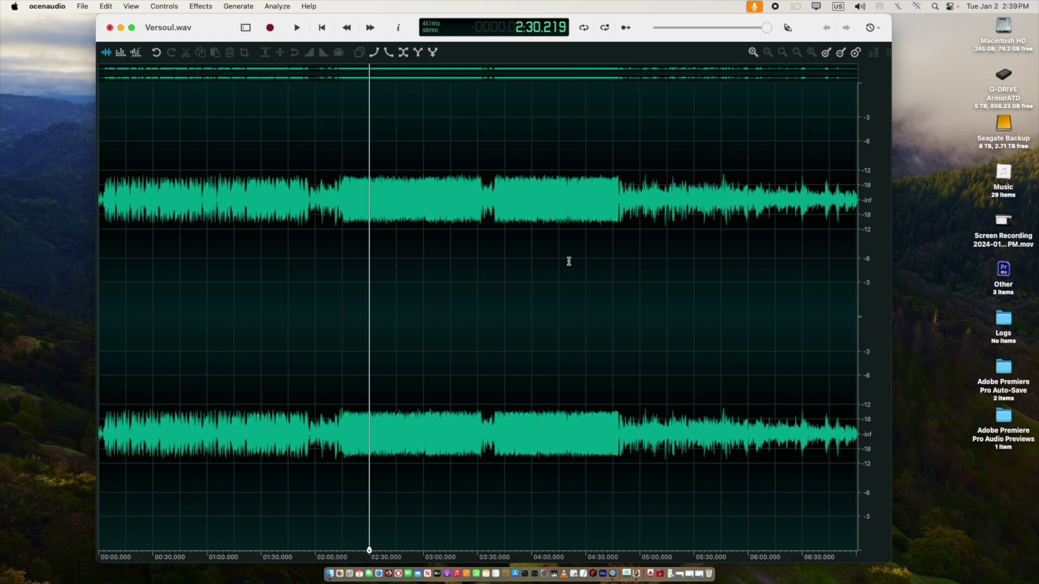
Step: Make the editor window full screen and look through the available effects, including the MeldaProduction VST plugins
{"action": "left_click_drag", "start_coordinate": [206, 28], "coordinate": [180, 30]}
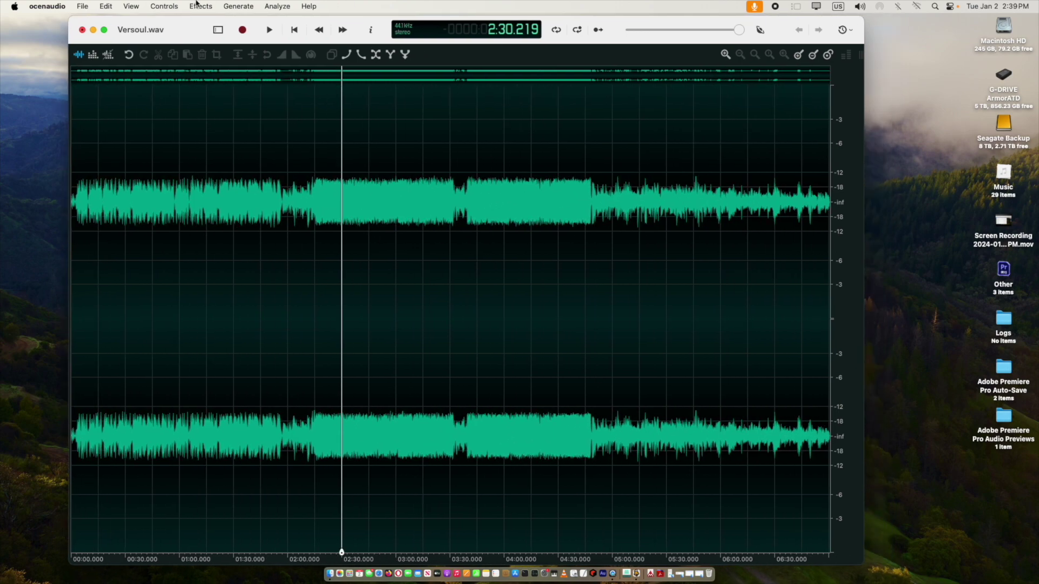
{"action": "left_click", "coordinate": [105, 30]}
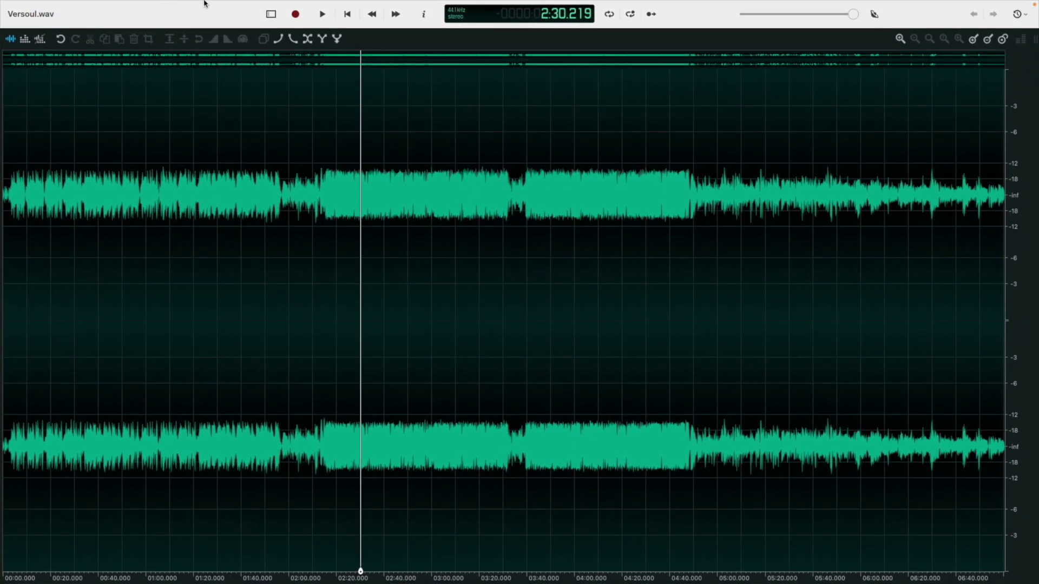
{"action": "left_click", "coordinate": [206, 6]}
{"action": "mouse_move", "coordinate": [244, 124]}
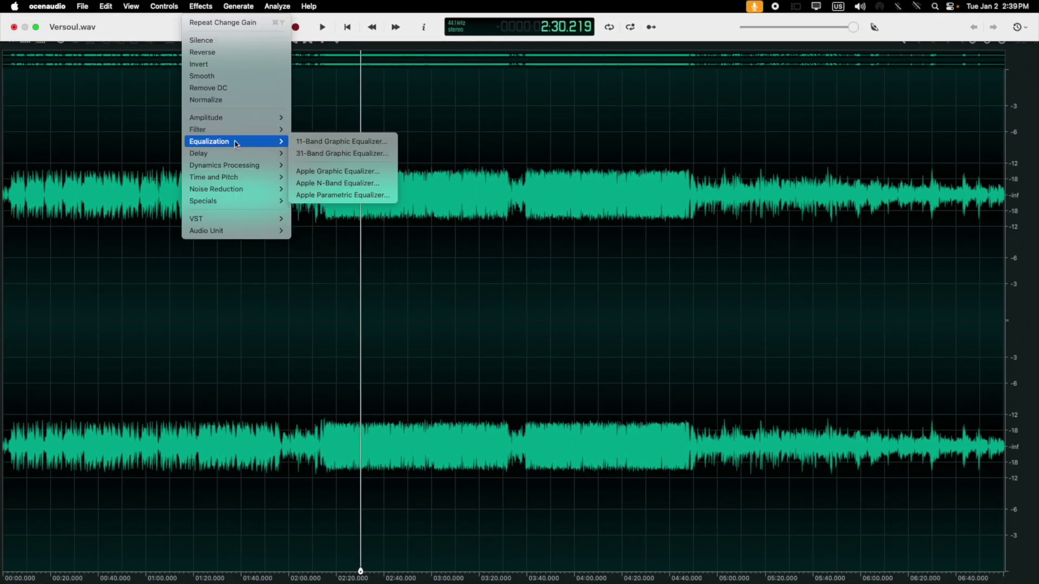
{"action": "mouse_move", "coordinate": [221, 160]}
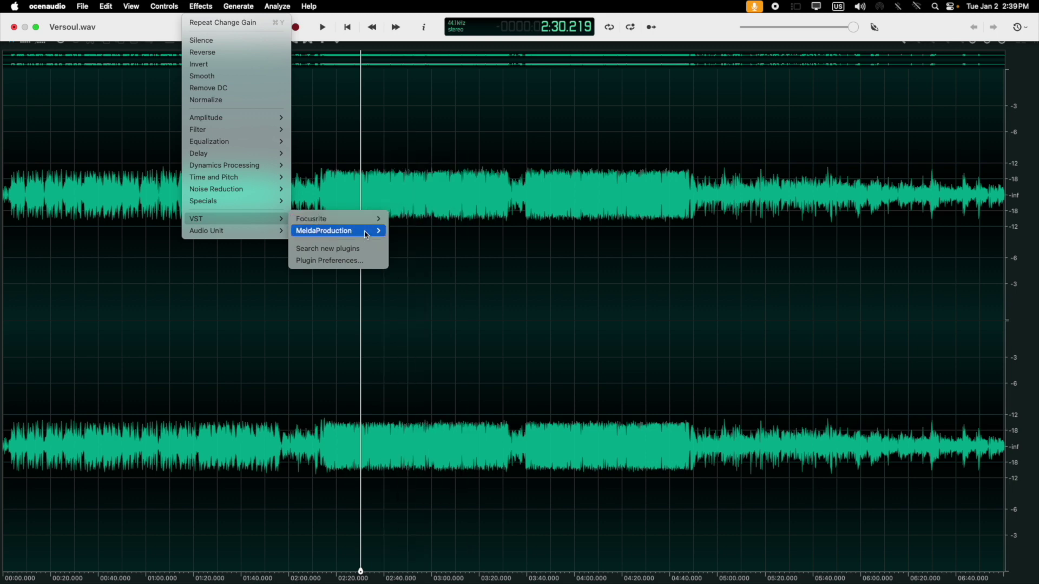
{"action": "mouse_move", "coordinate": [361, 238]}
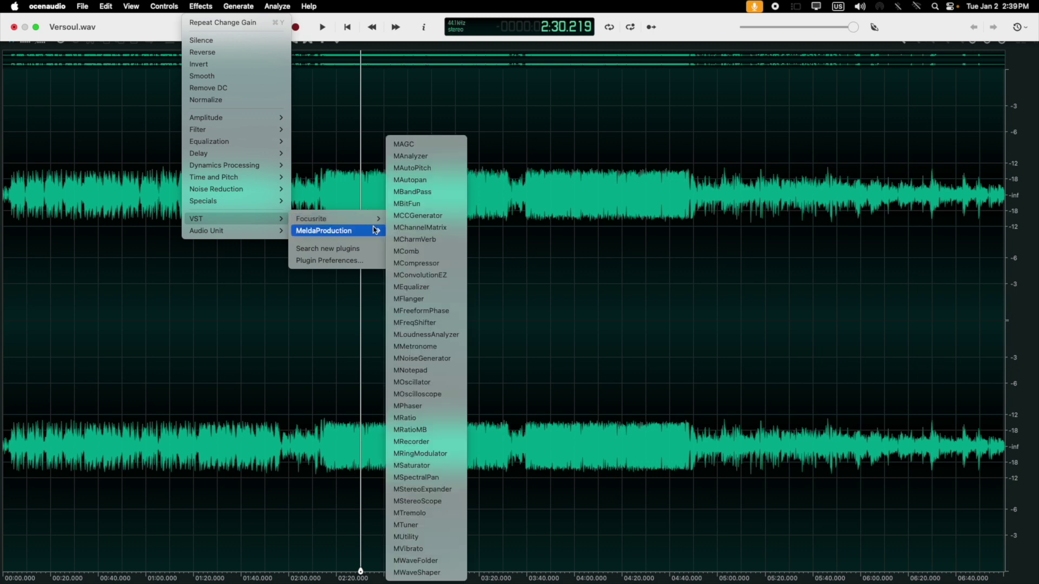
Step: View Apple's Dynamics Processor effect and close it without applying
{"action": "mouse_move", "coordinate": [255, 165]}
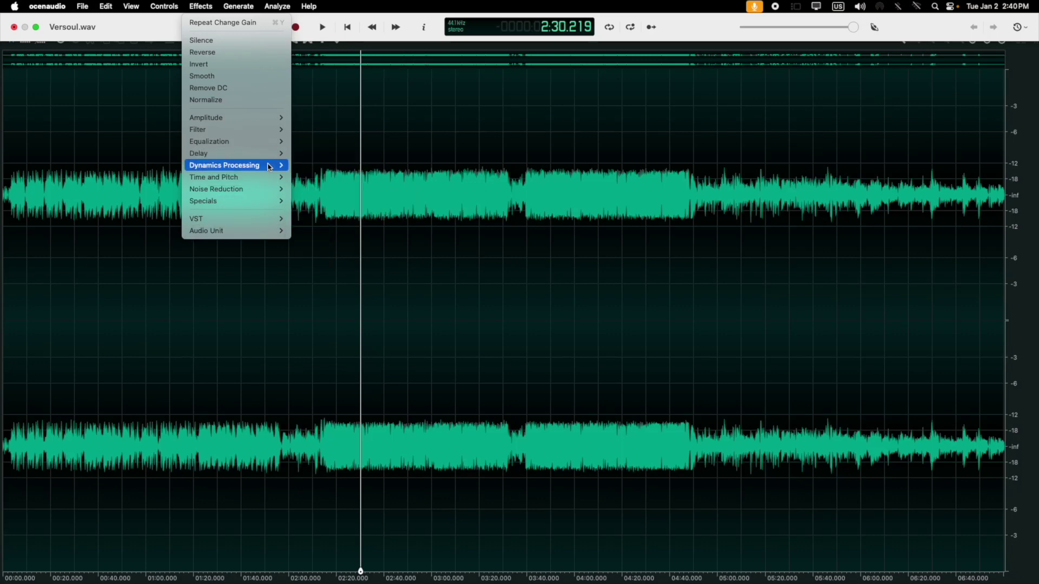
{"action": "left_click", "coordinate": [316, 218]}
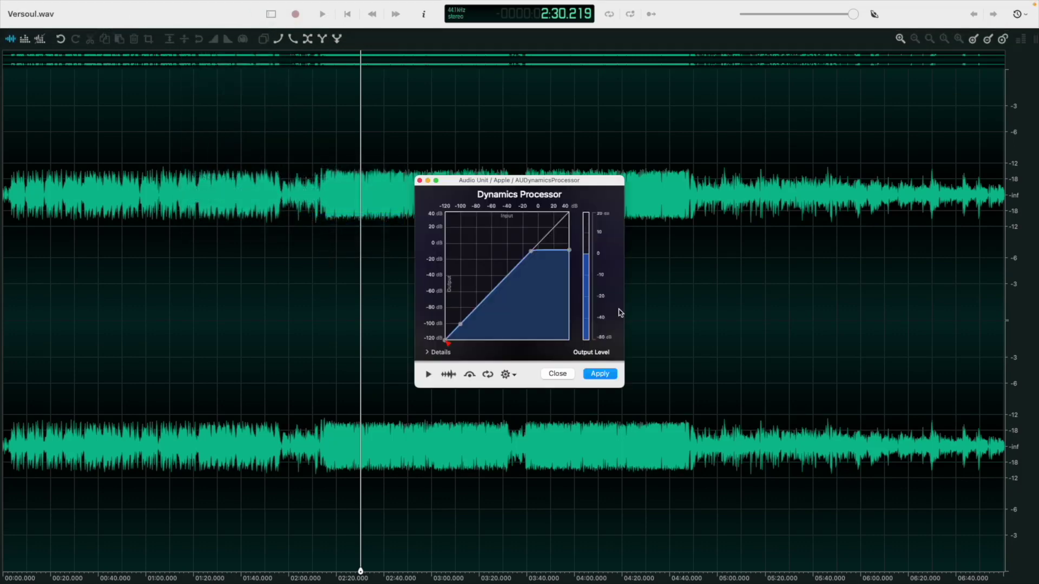
{"action": "left_click", "coordinate": [420, 181]}
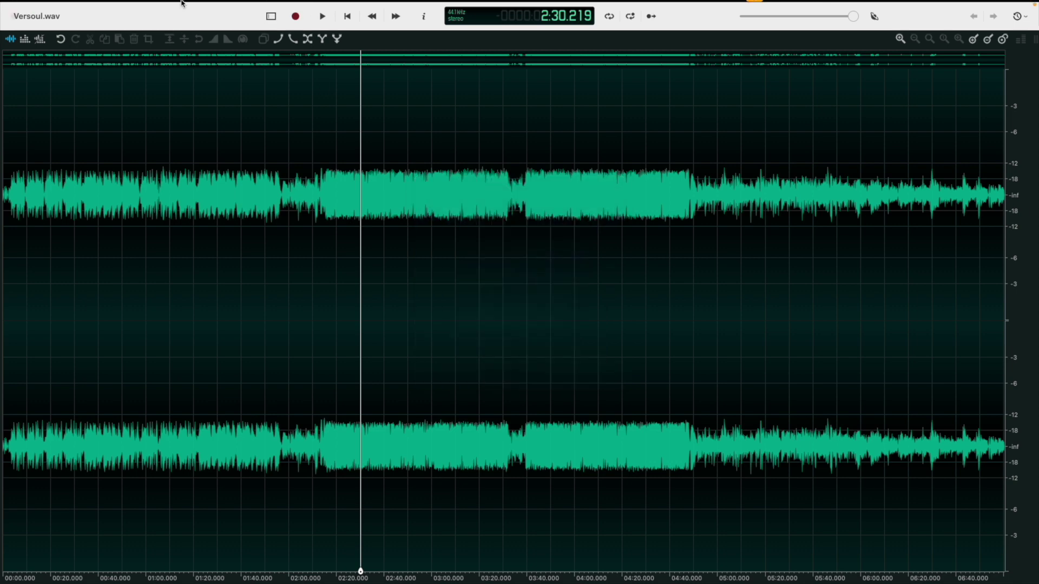
Step: View MeldaProduction's MCompressor VST effect and close it without applying
{"action": "left_click", "coordinate": [200, 6]}
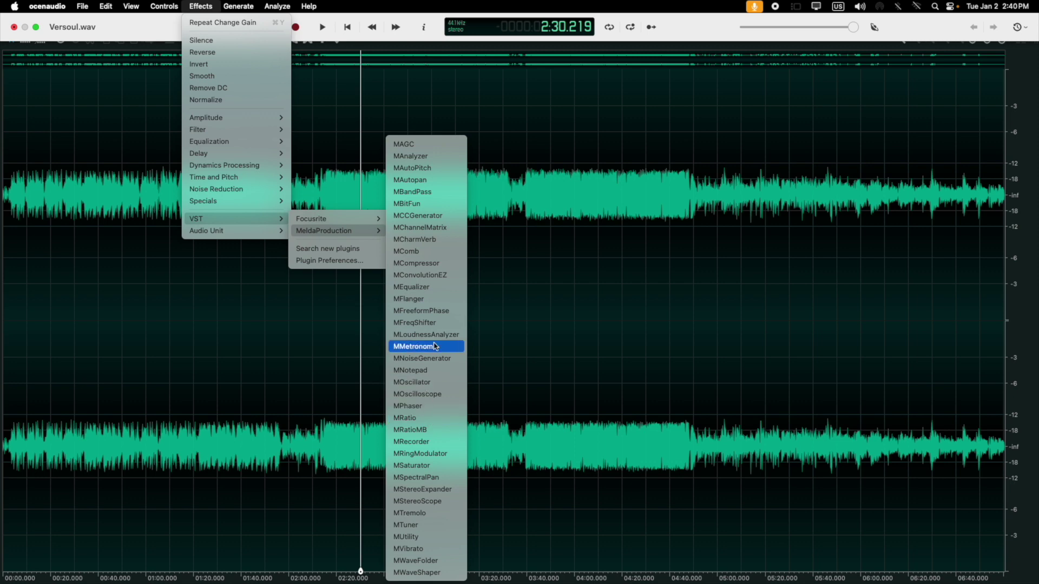
{"action": "left_click", "coordinate": [430, 265]}
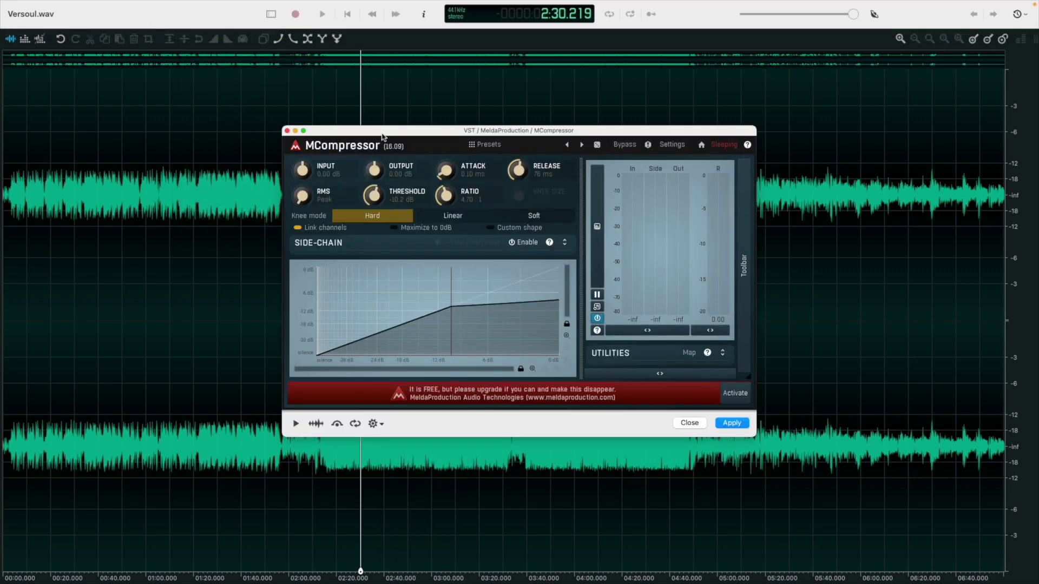
{"action": "left_click_drag", "start_coordinate": [382, 138], "coordinate": [362, 130]}
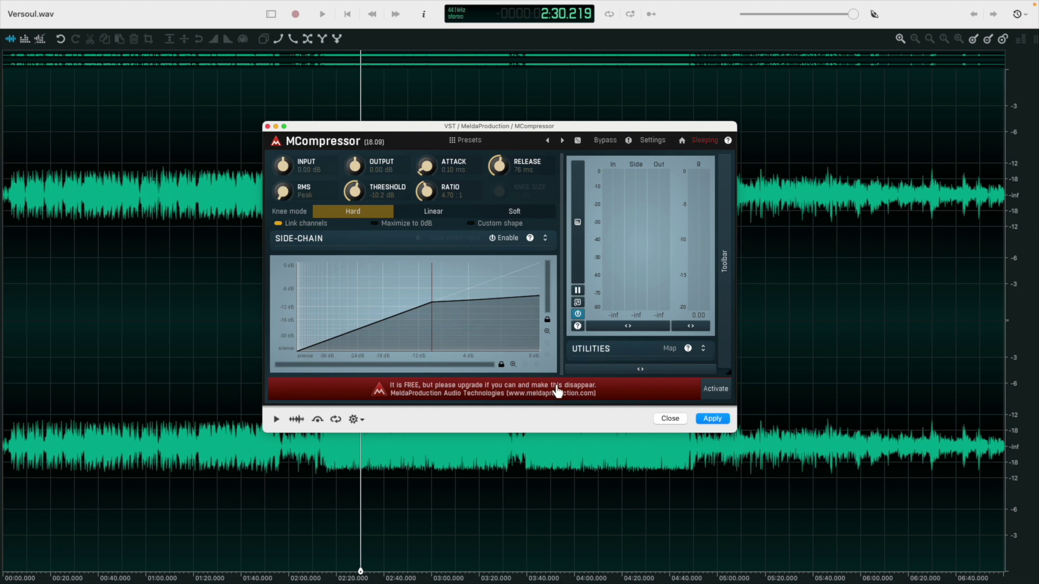
{"action": "left_click", "coordinate": [669, 420]}
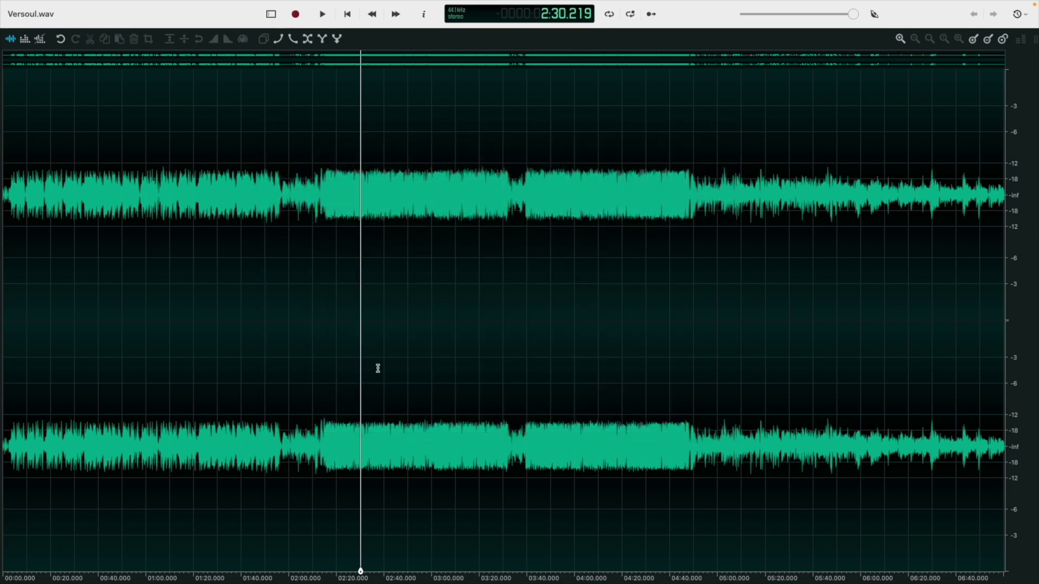
Step: Place the cursor at about 2:48 and compare the spectrogram view with the combined waveform and spectrogram view
{"action": "double_click", "coordinate": [378, 367]}
{"action": "left_click", "coordinate": [404, 318]}
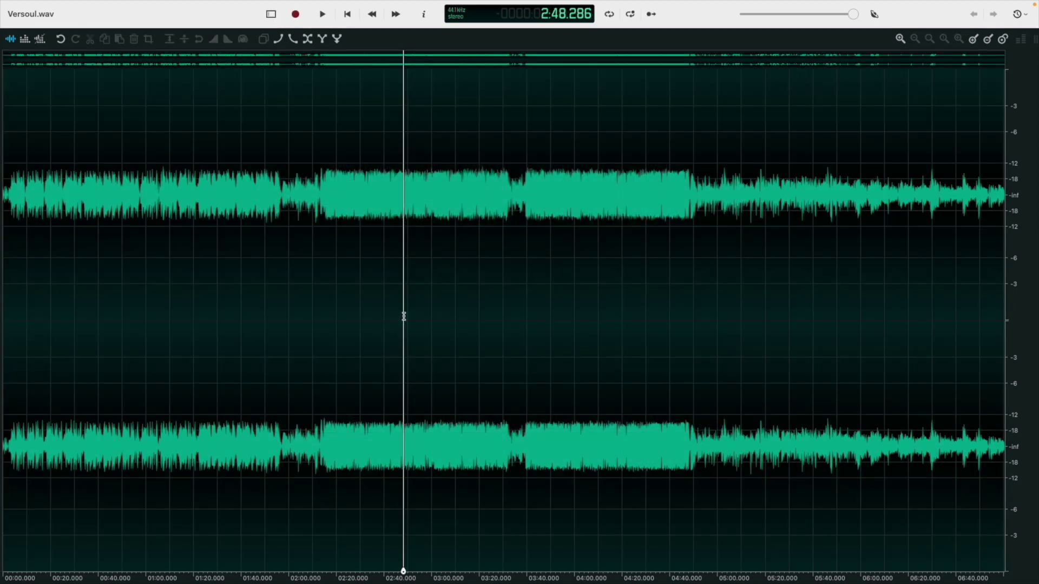
{"action": "left_click", "coordinate": [28, 42]}
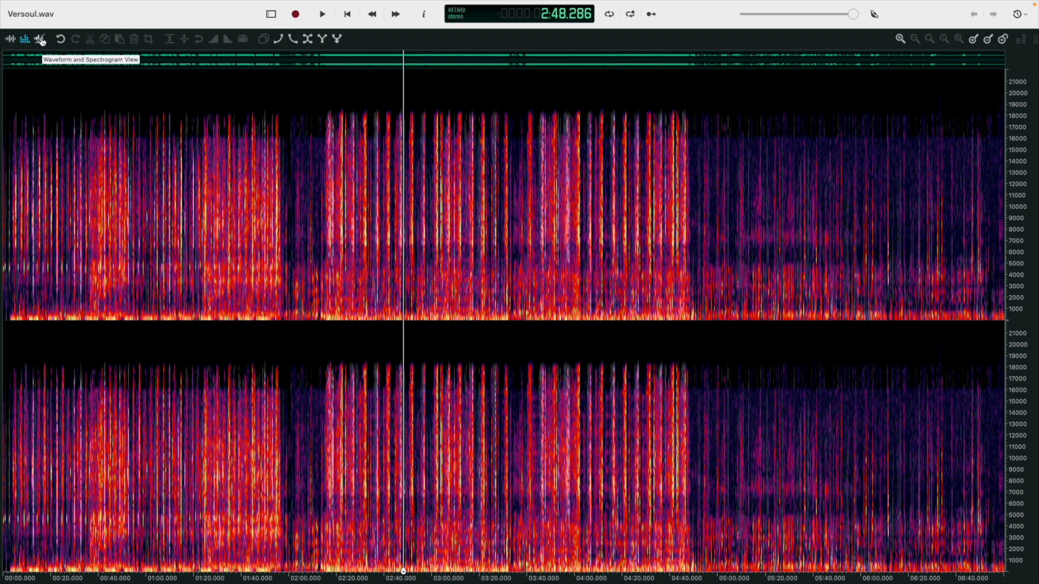
{"action": "left_click", "coordinate": [40, 40]}
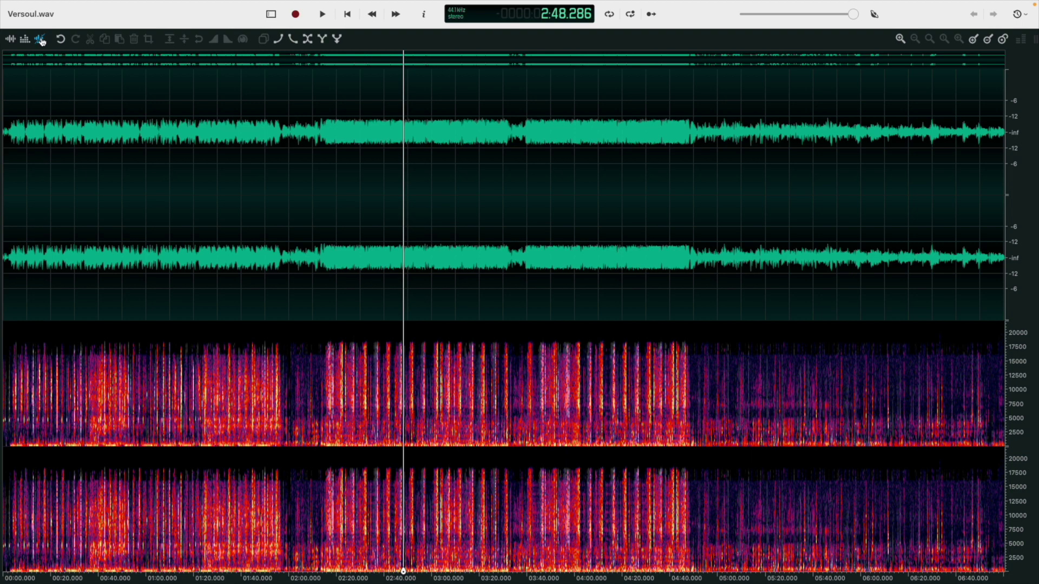
{"action": "left_click", "coordinate": [26, 42]}
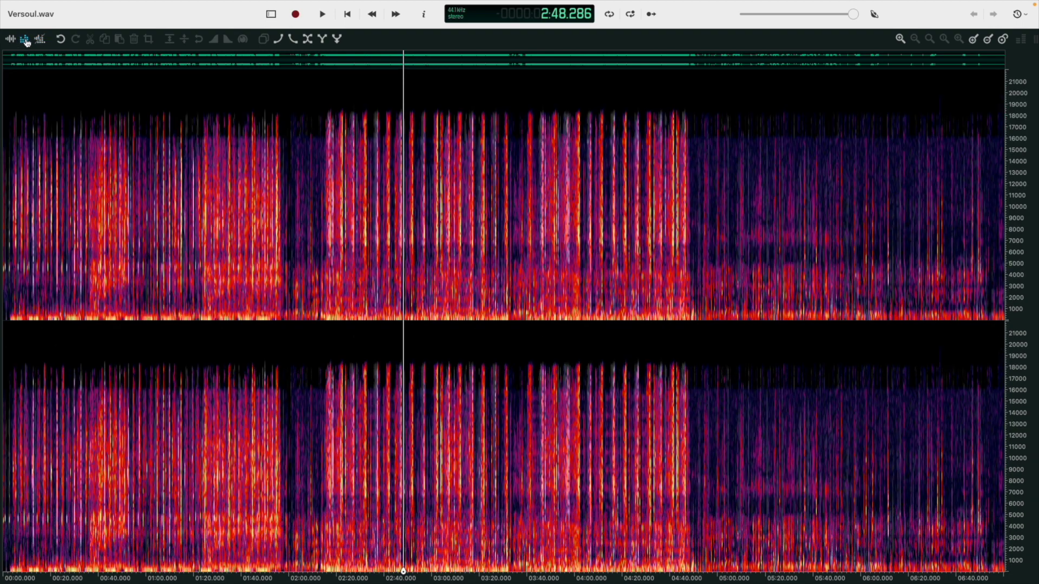
Step: Return to the waveform-only view and select a stretch of about 0.7 seconds ending at 3:30.443
{"action": "key", "text": "ctrl+a"}
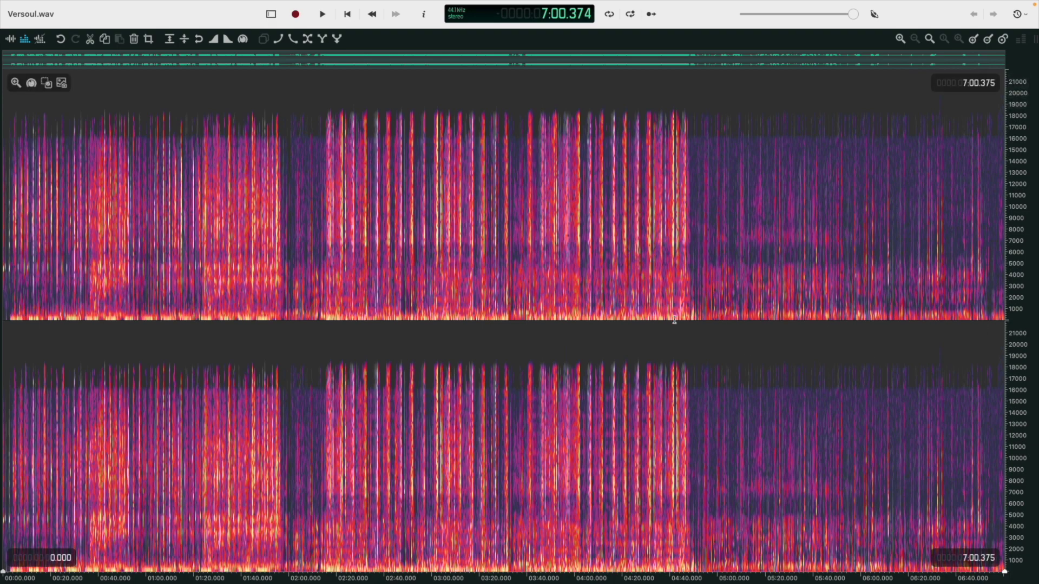
{"action": "left_click", "coordinate": [699, 248]}
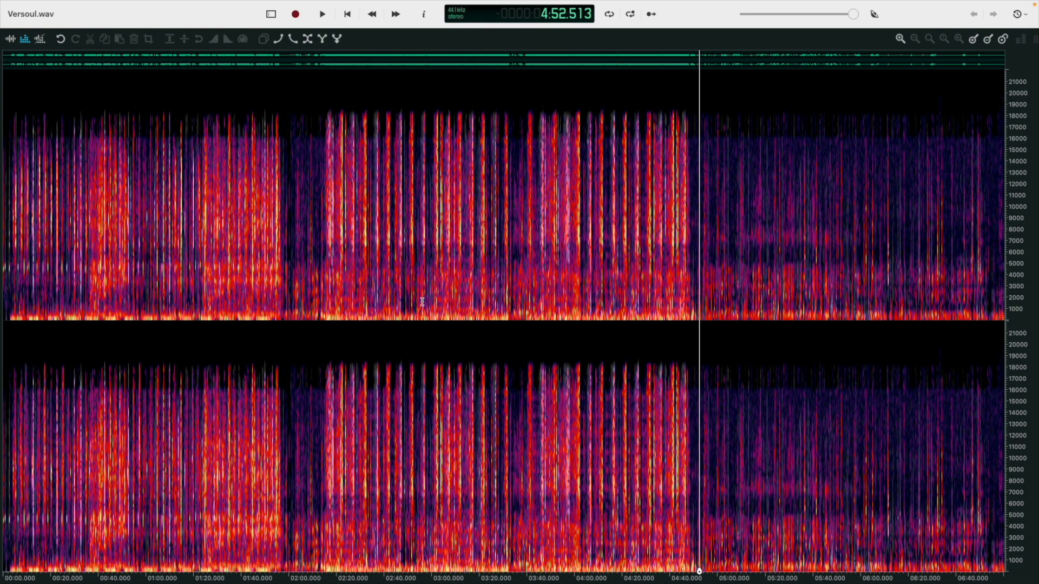
{"action": "scroll", "coordinate": [538, 274], "scroll_direction": "up", "scroll_amount": 10}
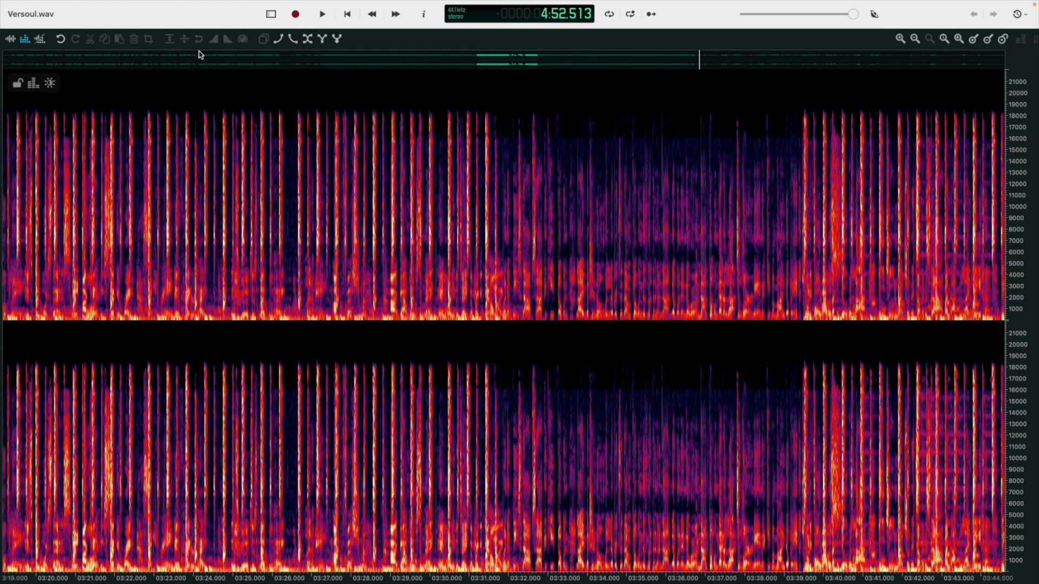
{"action": "left_click", "coordinate": [9, 39]}
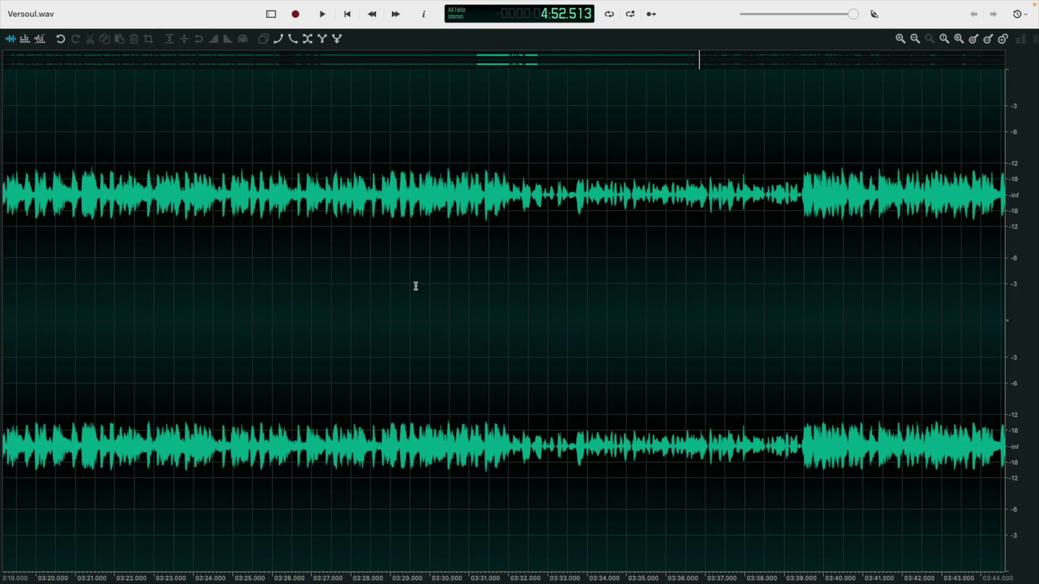
{"action": "scroll", "coordinate": [417, 284], "scroll_direction": "up", "scroll_amount": 6}
{"action": "left_click_drag", "start_coordinate": [419, 283], "coordinate": [821, 295]}
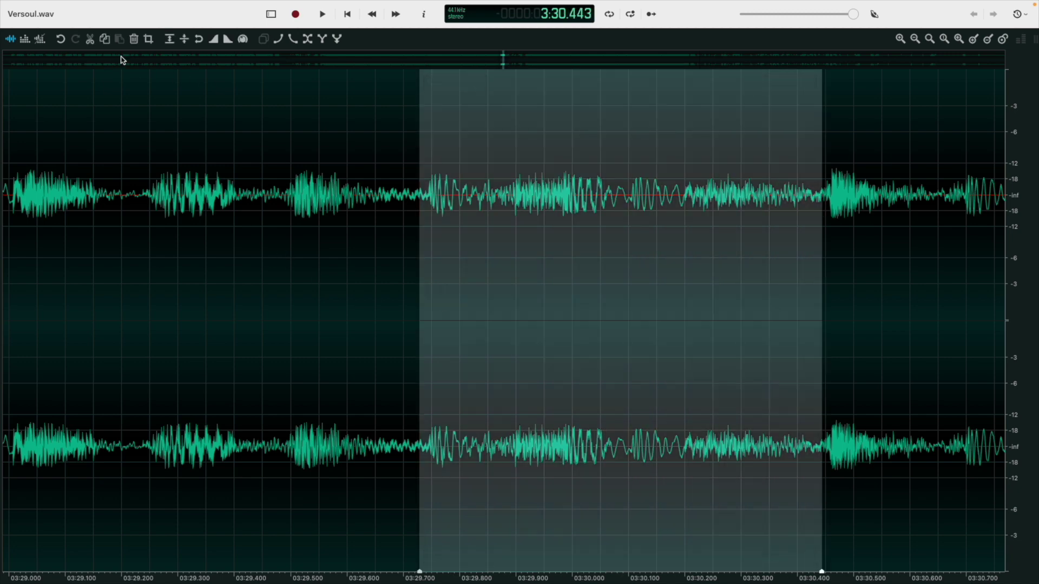
Step: Show the waveform and spectrogram together and try selecting short stretches around 3:30, clearing each selection
{"action": "left_click", "coordinate": [39, 39]}
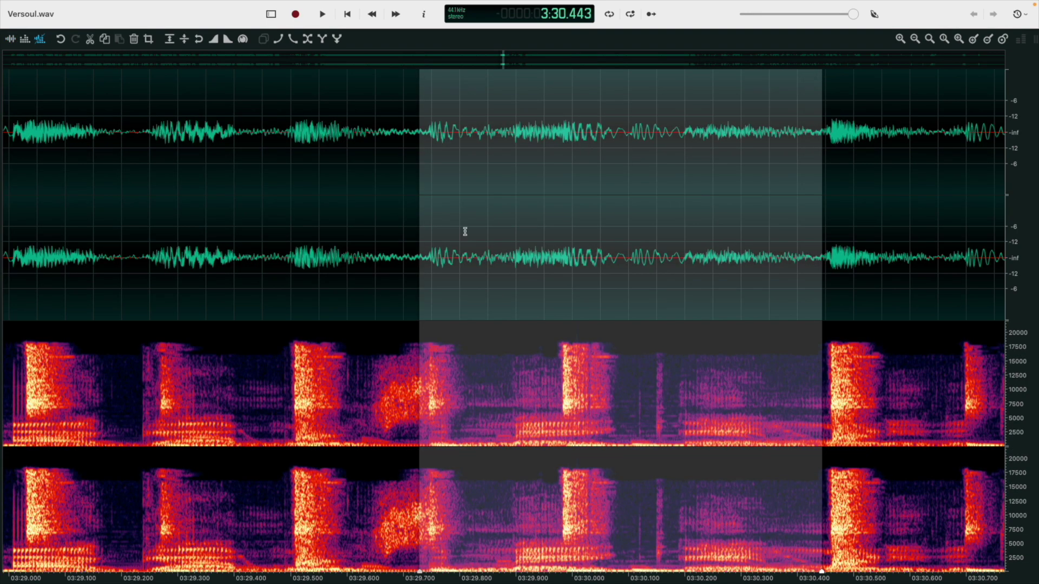
{"action": "left_click", "coordinate": [411, 365]}
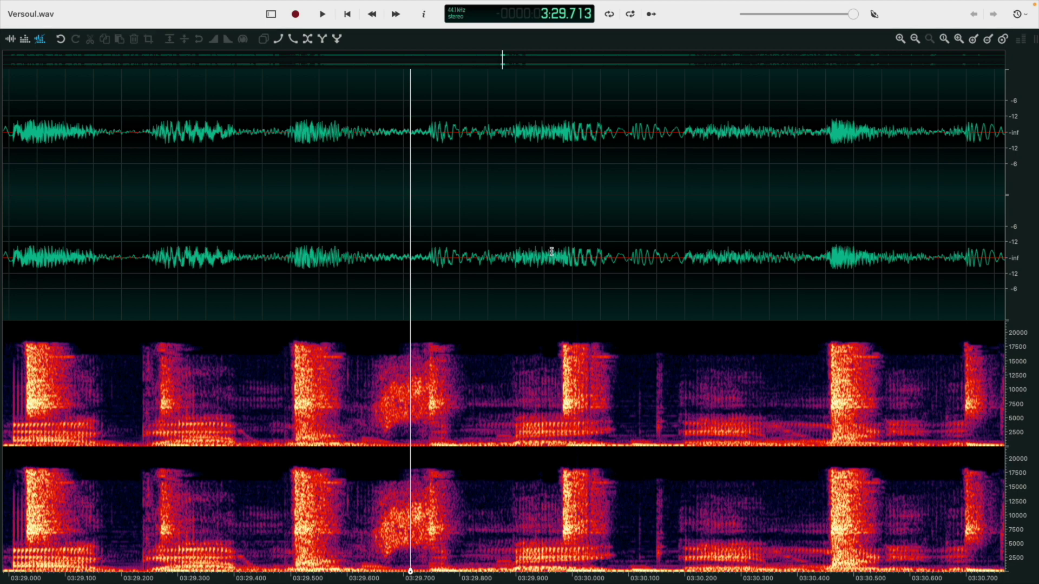
{"action": "left_click_drag", "start_coordinate": [549, 249], "coordinate": [657, 110]}
{"action": "left_click", "coordinate": [557, 273]}
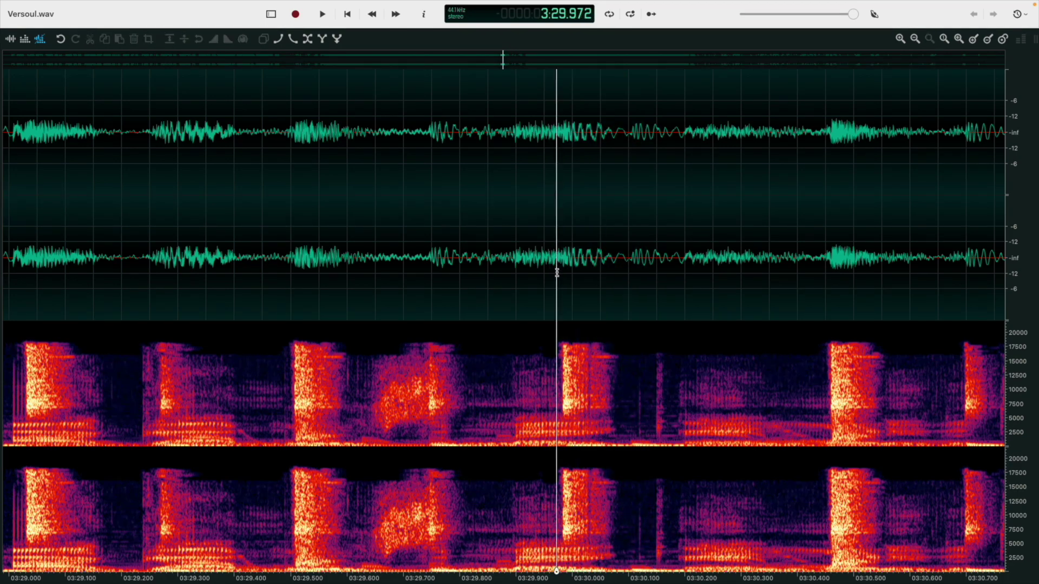
{"action": "left_click_drag", "start_coordinate": [568, 250], "coordinate": [630, 204]}
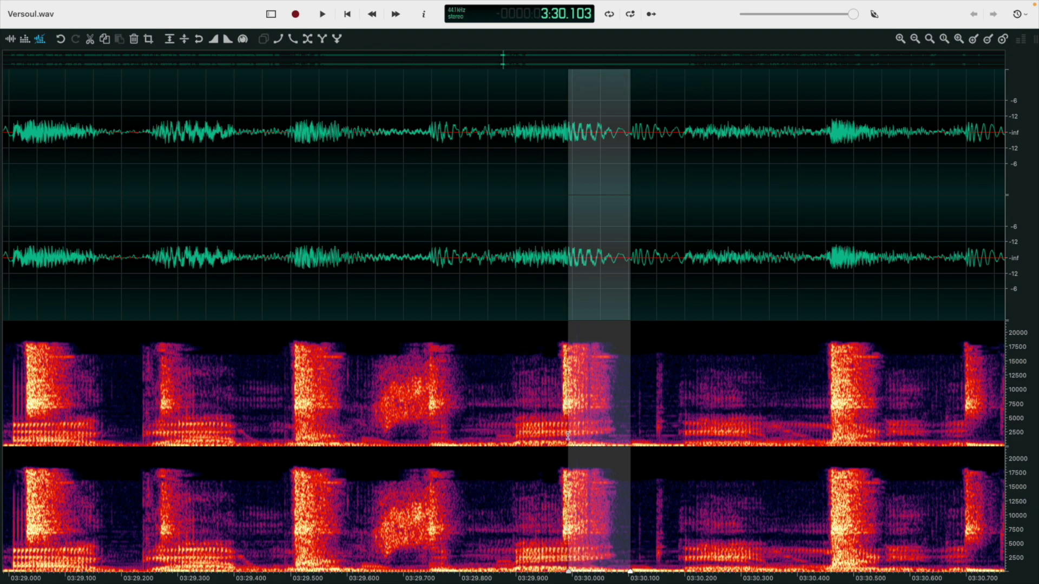
{"action": "left_click", "coordinate": [543, 265]}
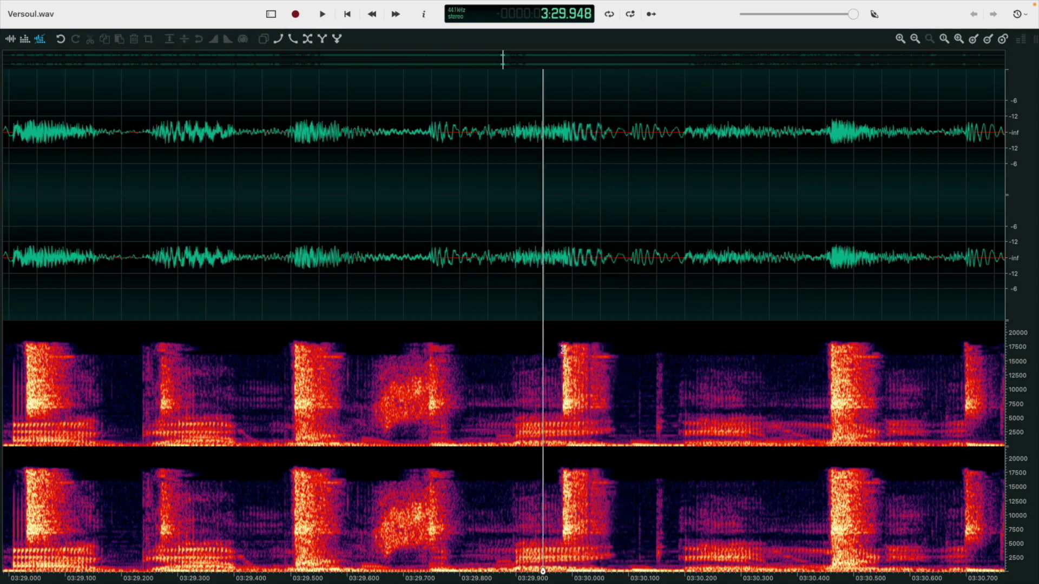
Step: Examine the sound burst near 3:29.98 up close, selecting the stretch from about 3:29.981 to 3:29.996
{"action": "left_click_drag", "start_coordinate": [555, 162], "coordinate": [562, 149]}
{"action": "scroll", "coordinate": [560, 163], "scroll_direction": "up", "scroll_amount": 5}
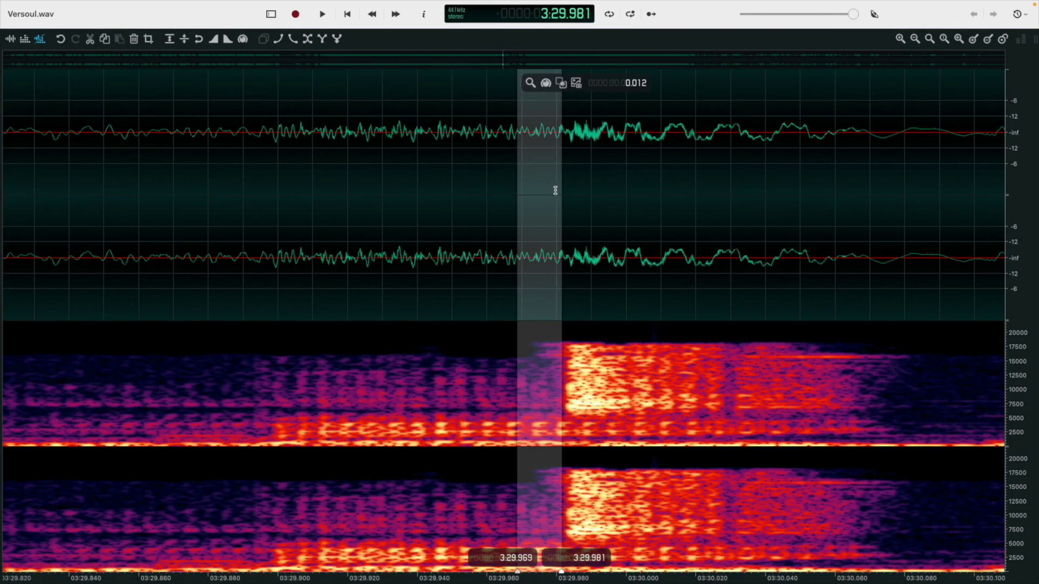
{"action": "left_click", "coordinate": [572, 217]}
{"action": "left_click_drag", "start_coordinate": [577, 330], "coordinate": [596, 274]}
{"action": "scroll", "coordinate": [589, 195], "scroll_direction": "up", "scroll_amount": 5}
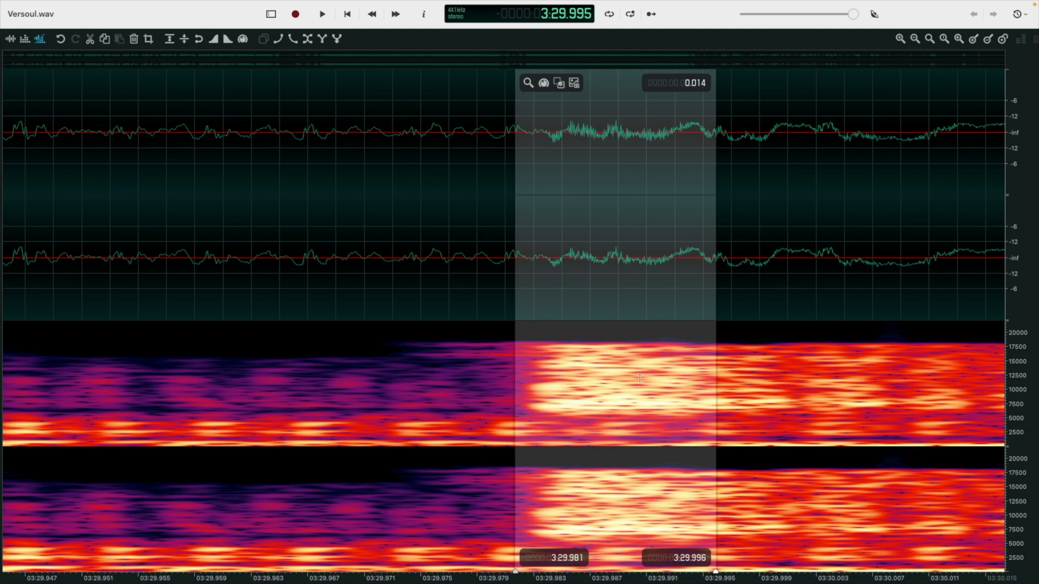
Step: Enlarge the spectrogram area to most of the editor height and clear the selection
{"action": "left_click_drag", "start_coordinate": [650, 320], "coordinate": [638, 174]}
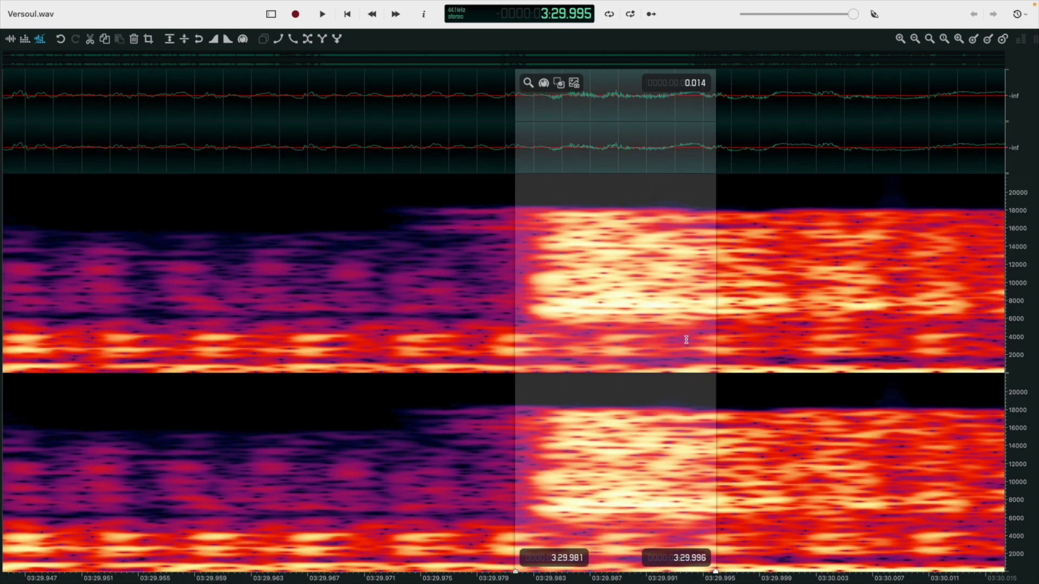
{"action": "left_click", "coordinate": [487, 133]}
{"action": "scroll", "coordinate": [536, 154], "scroll_direction": "down", "scroll_amount": 4}
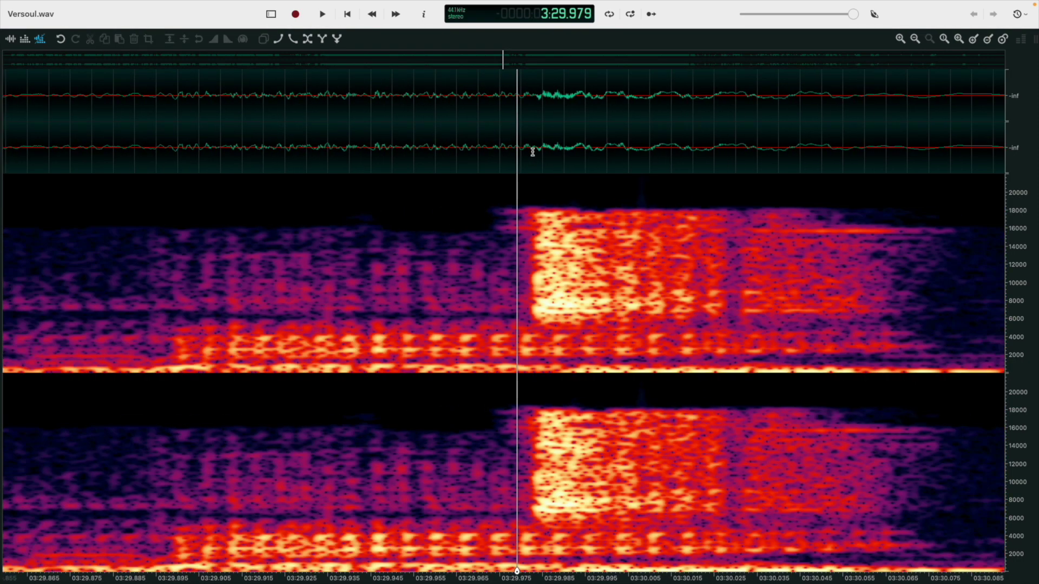
{"action": "scroll", "coordinate": [533, 152], "scroll_direction": "down", "scroll_amount": 5}
Step: Examine the burst after 3:29.99 by selecting about 0.105 seconds, reselecting about 0.096 seconds, and clearing the selection
{"action": "left_click_drag", "start_coordinate": [530, 145], "coordinate": [610, 146]}
{"action": "scroll", "coordinate": [546, 131], "scroll_direction": "up", "scroll_amount": 3}
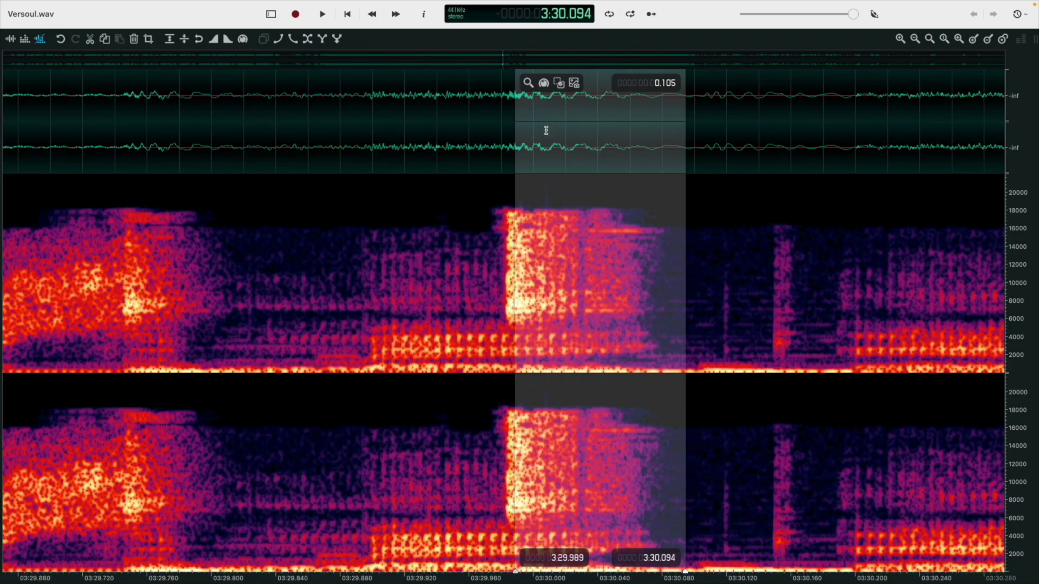
{"action": "scroll", "coordinate": [565, 127], "scroll_direction": "up", "scroll_amount": 2}
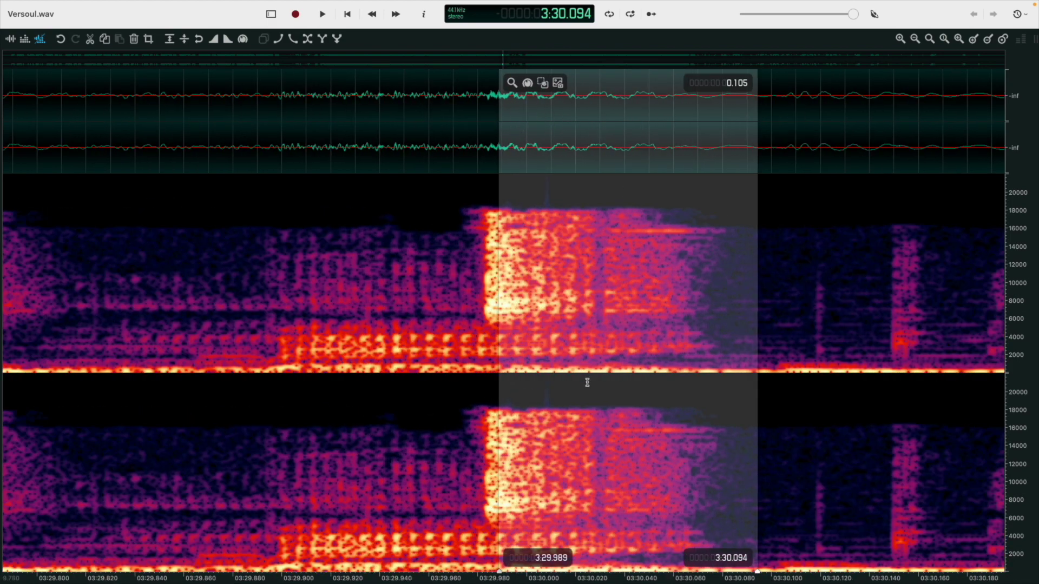
{"action": "left_click", "coordinate": [491, 547]}
{"action": "left_click_drag", "start_coordinate": [504, 547], "coordinate": [739, 547]}
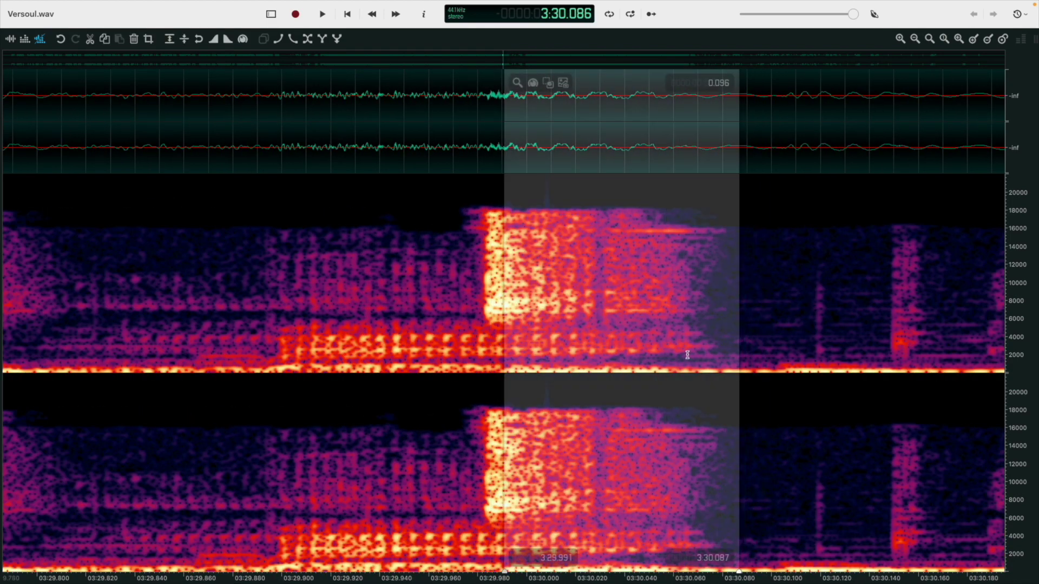
{"action": "left_click", "coordinate": [687, 355]}
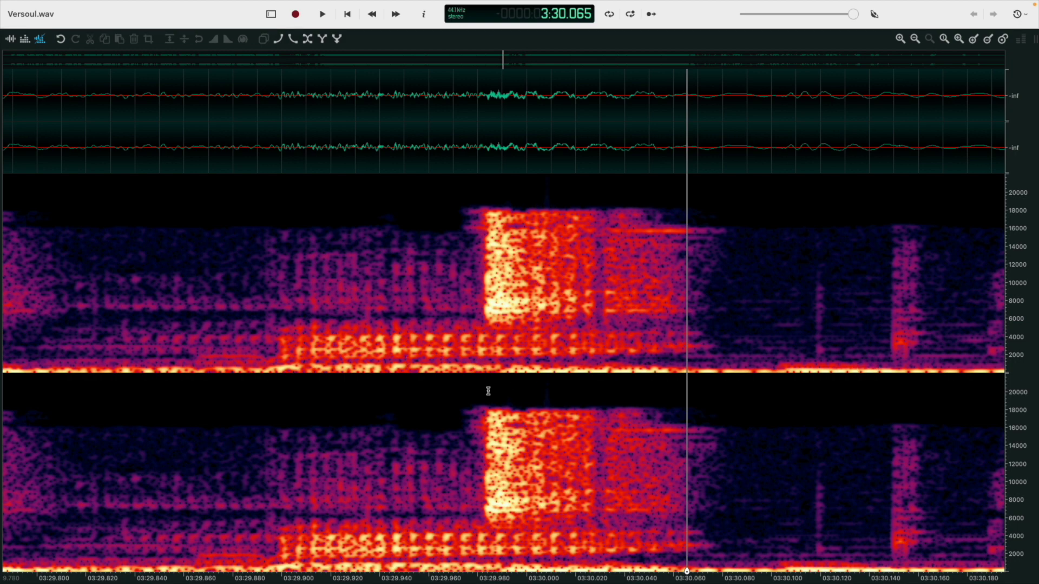
Step: Enlarge the waveform area so the spectrogram takes only a narrow strip beneath it, and show the whole file
{"action": "scroll", "coordinate": [596, 139], "scroll_direction": "down", "scroll_amount": 10}
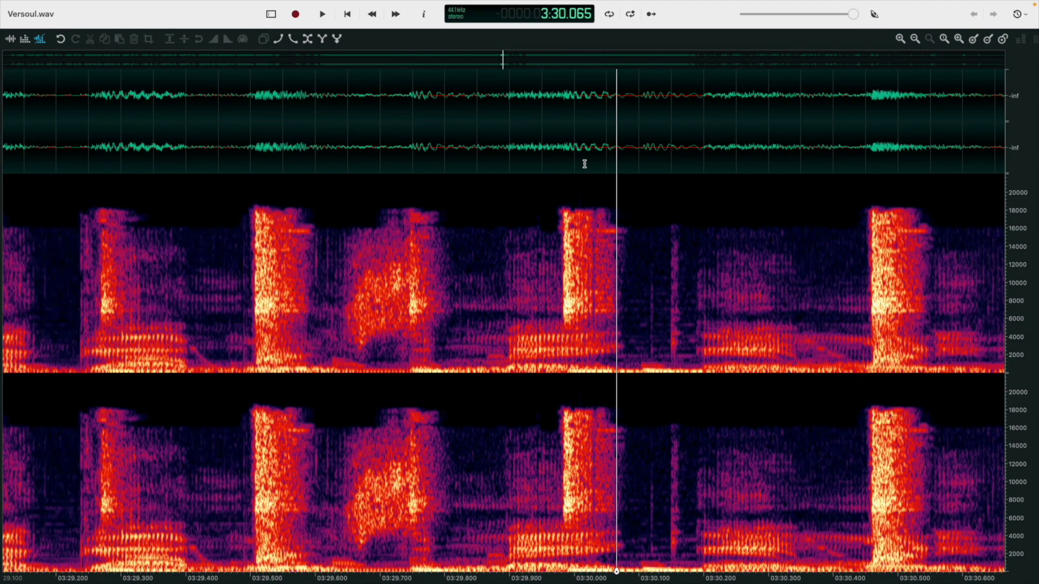
{"action": "scroll", "coordinate": [569, 168], "scroll_direction": "down", "scroll_amount": 2}
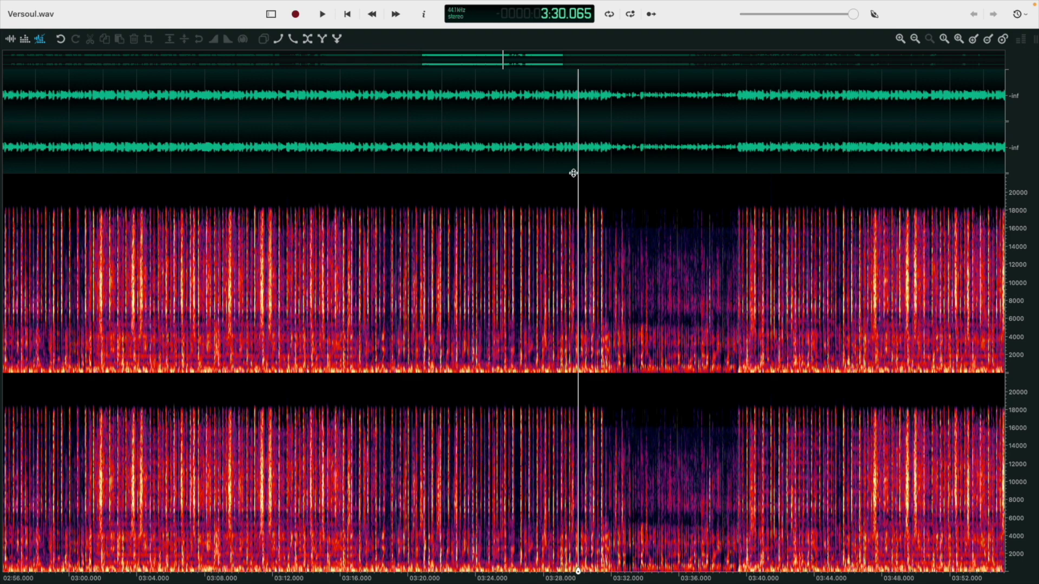
{"action": "left_click_drag", "start_coordinate": [574, 172], "coordinate": [587, 523]}
{"action": "scroll", "coordinate": [430, 294], "scroll_direction": "down", "scroll_amount": 3}
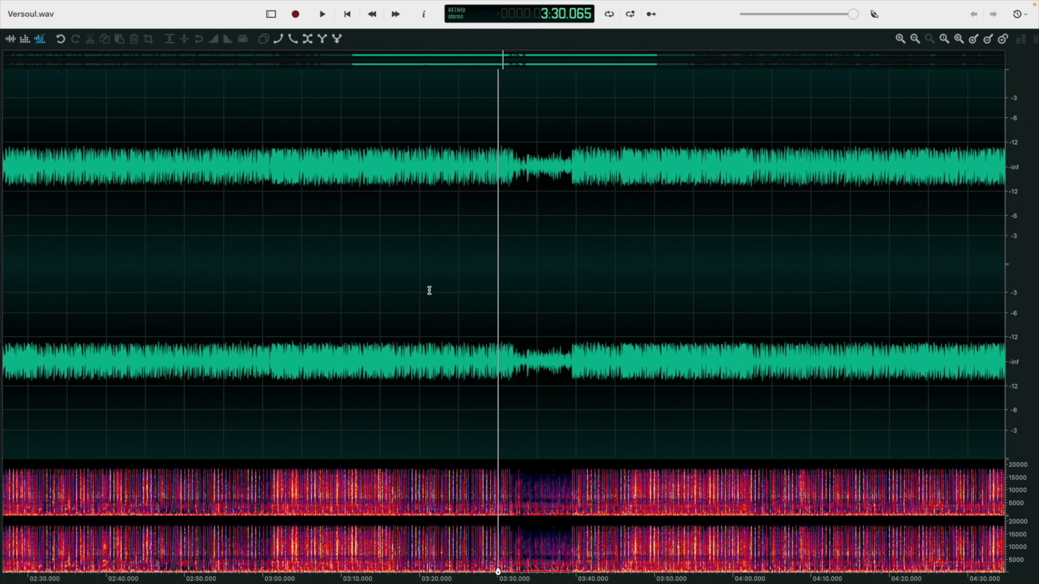
Step: Play the file from about 3:11 and stop playback
{"action": "left_click", "coordinate": [458, 285]}
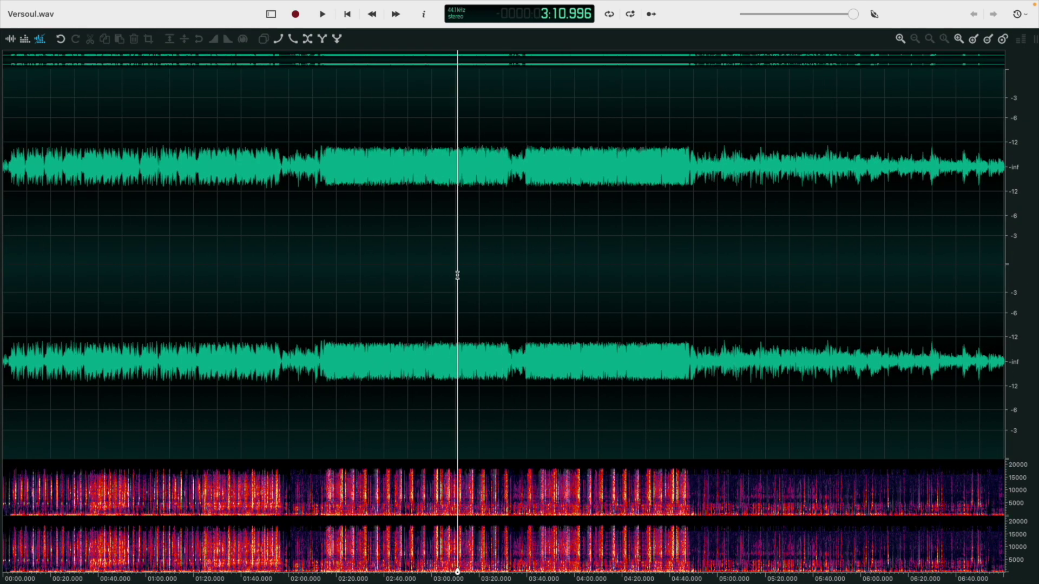
{"action": "key", "text": "space"}
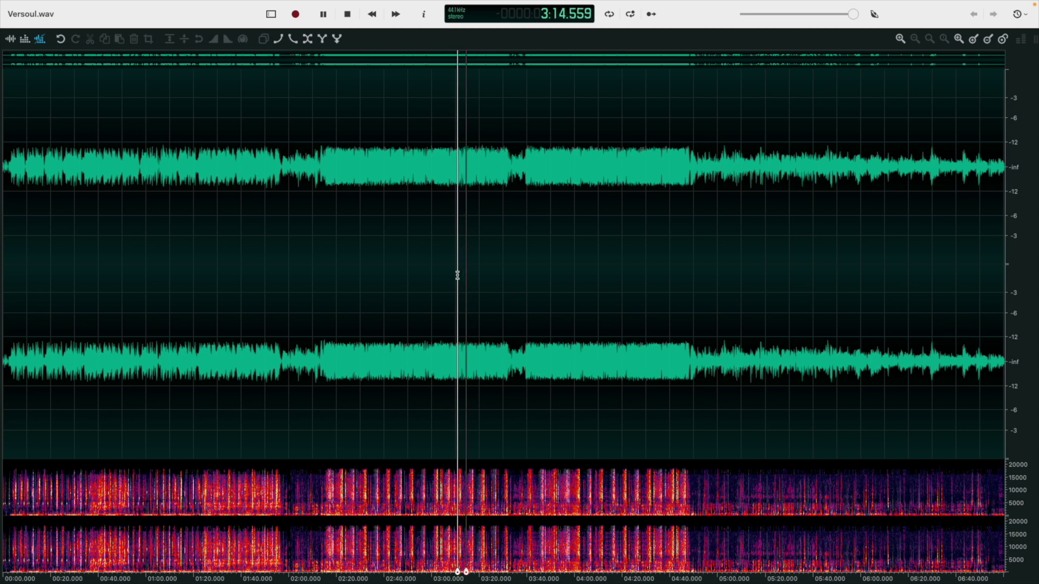
{"action": "key", "text": "space"}
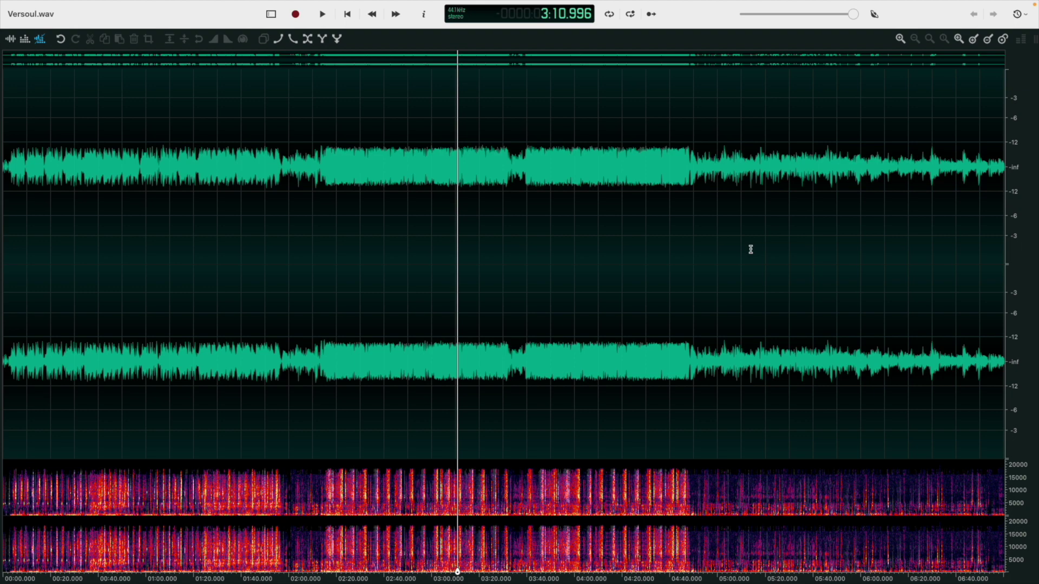
Step: Play the file briefly from about 4:59, stop, and inspect the waveform and spectrogram around that point
{"action": "left_click", "coordinate": [715, 168]}
{"action": "key", "text": "space"}
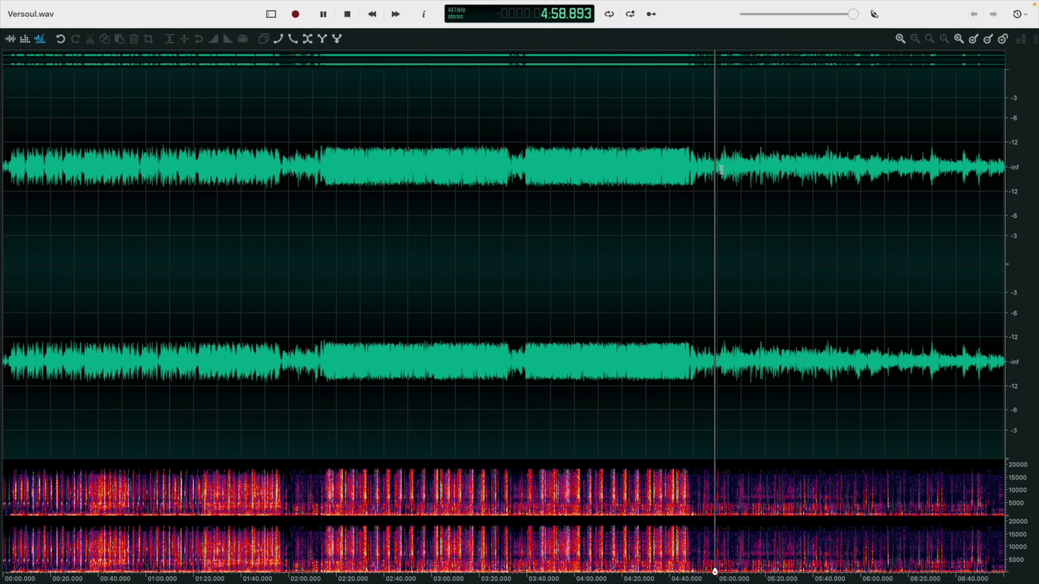
{"action": "scroll", "coordinate": [693, 242], "scroll_direction": "up", "scroll_amount": 3}
{"action": "key", "text": "space"}
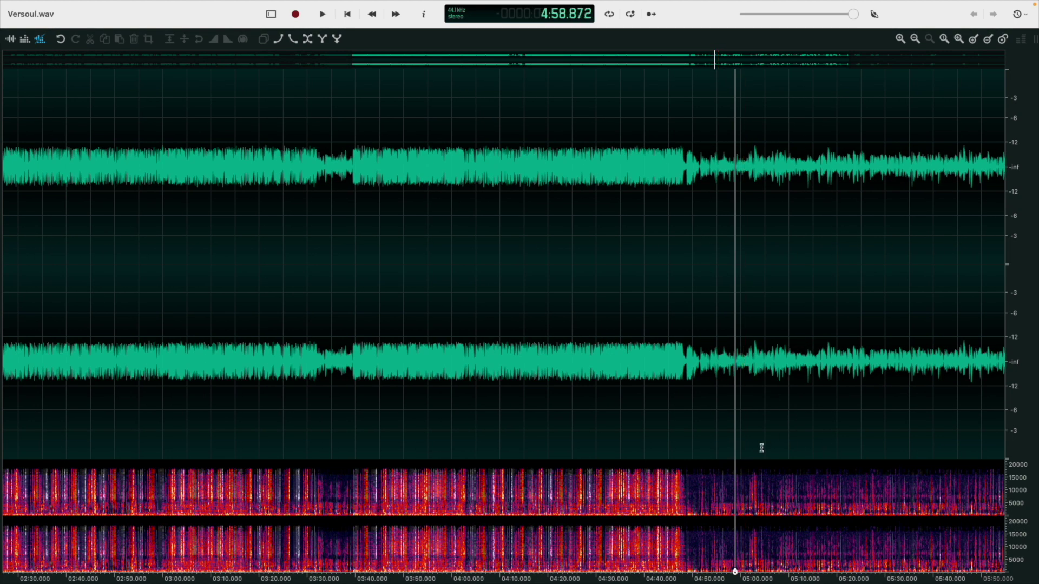
{"action": "scroll", "coordinate": [765, 396], "scroll_direction": "down", "scroll_amount": 3}
{"action": "scroll", "coordinate": [769, 534], "scroll_direction": "up", "scroll_amount": 3}
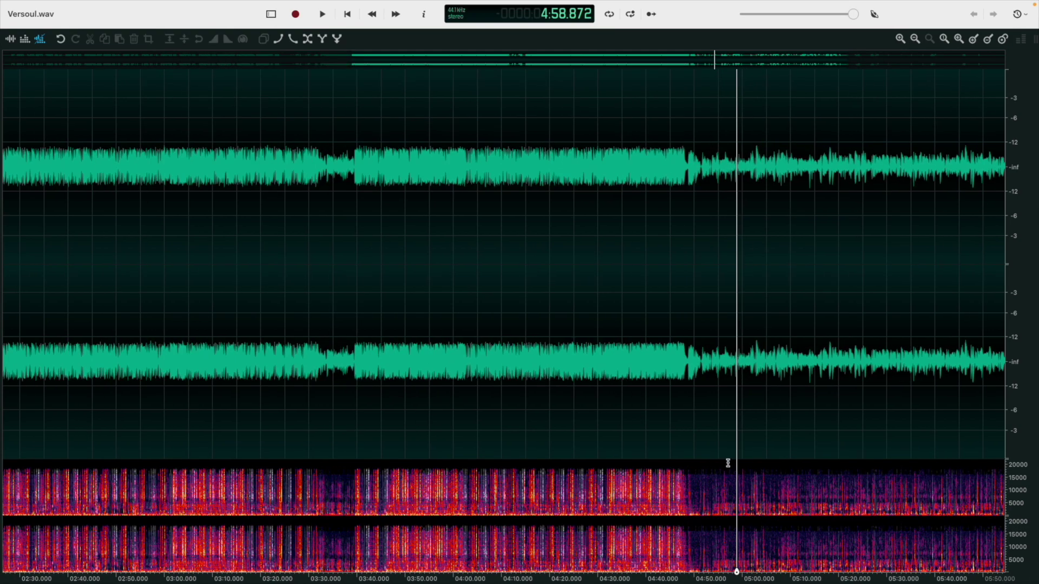
Step: Enlarge the spectrogram over most of the view, inspect the section after about 4:44, and place the cursor at 5:20.830
{"action": "left_click_drag", "start_coordinate": [728, 459], "coordinate": [712, 174]}
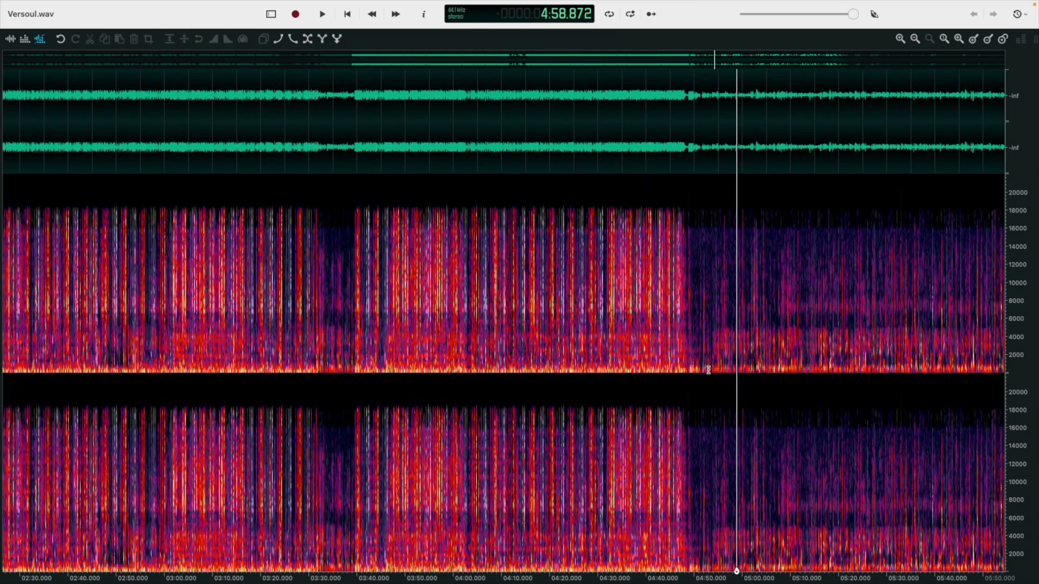
{"action": "scroll", "coordinate": [701, 361], "scroll_direction": "up", "scroll_amount": 5}
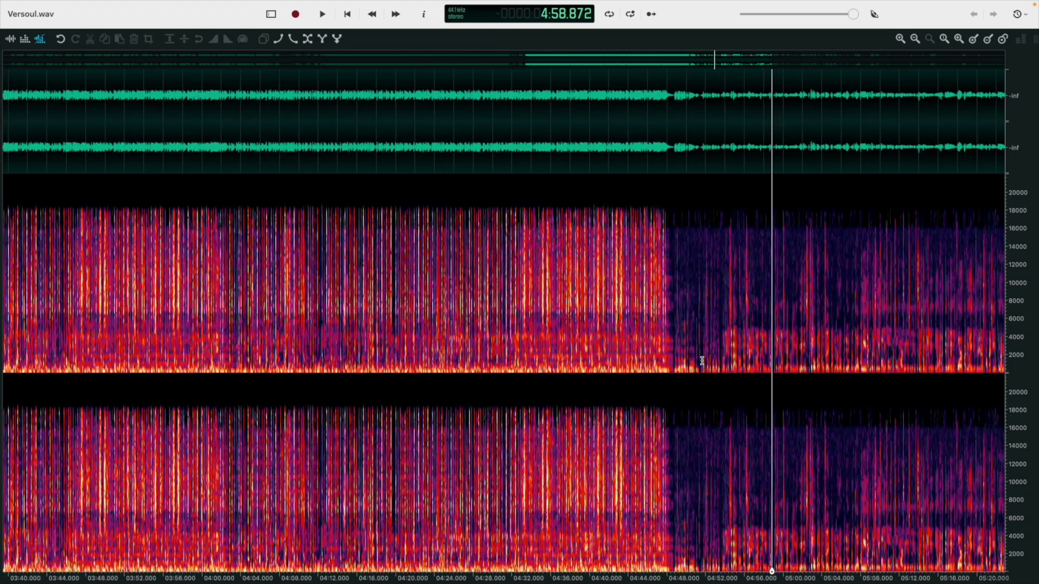
{"action": "left_click_drag", "start_coordinate": [693, 357], "coordinate": [974, 400]}
{"action": "left_click", "coordinate": [672, 369]}
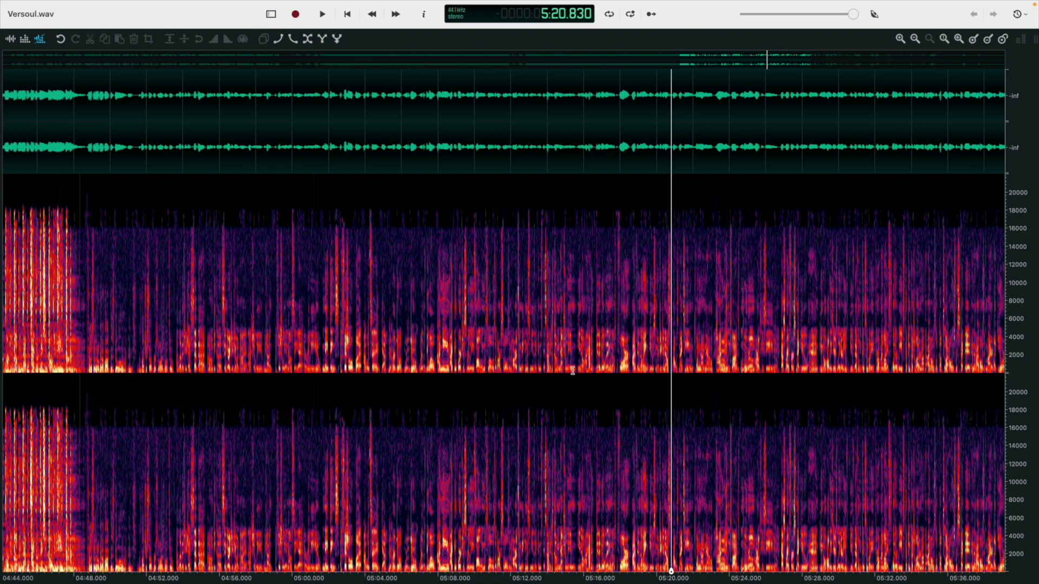
Step: Shrink the spectrogram back to a narrow strip beneath the waveform, and show the whole file
{"action": "left_click_drag", "start_coordinate": [549, 172], "coordinate": [550, 471]}
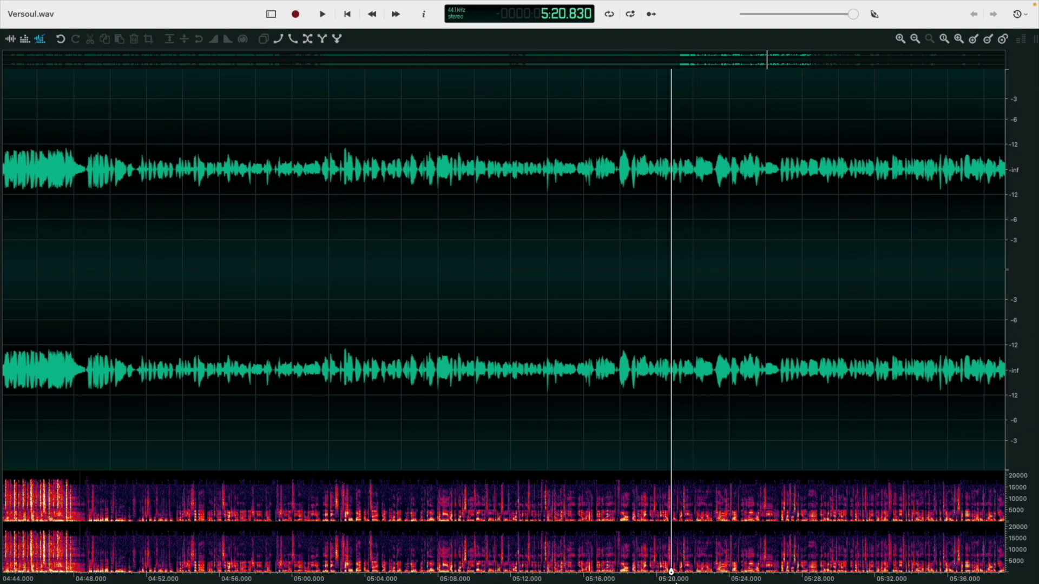
{"action": "scroll", "coordinate": [641, 179], "scroll_direction": "down", "scroll_amount": 5}
{"action": "scroll", "coordinate": [641, 179], "scroll_direction": "down", "scroll_amount": 2}
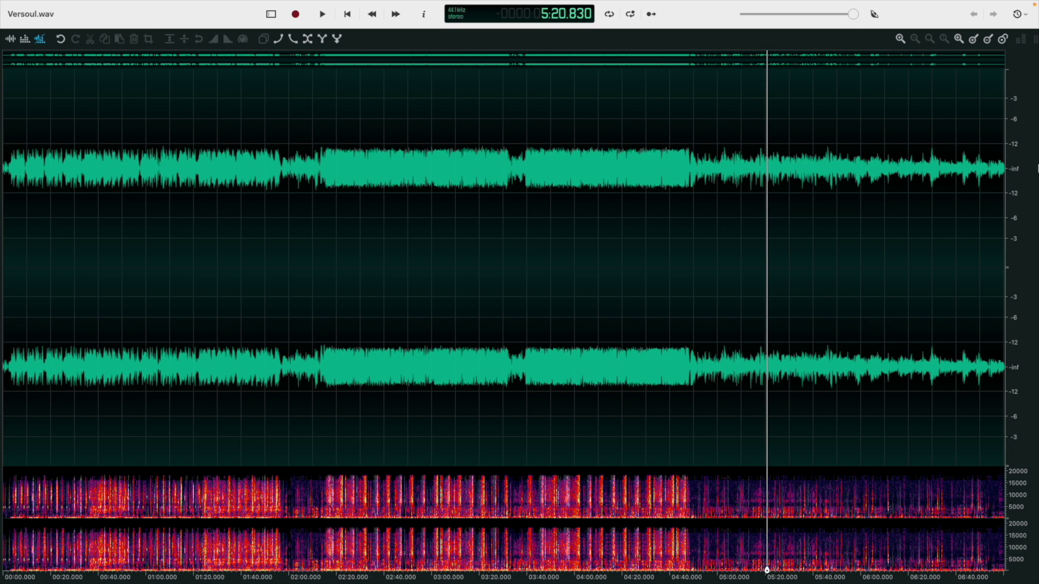
Step: Select the entire file, and clear the selection by placing the cursor at about 6:03.6
{"action": "left_click", "coordinate": [767, 326]}
{"action": "key", "text": "ctrl+a"}
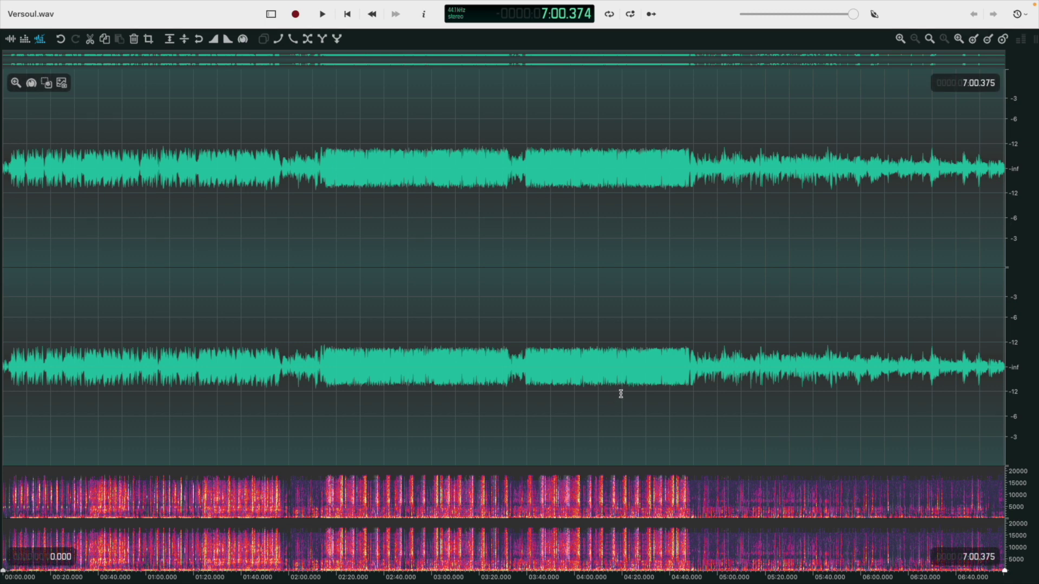
{"action": "left_click", "coordinate": [869, 216]}
Step: Try the amplitude, normalized and percentage units on the waveform's vertical scale
{"action": "mouse_move", "coordinate": [1024, 88]}
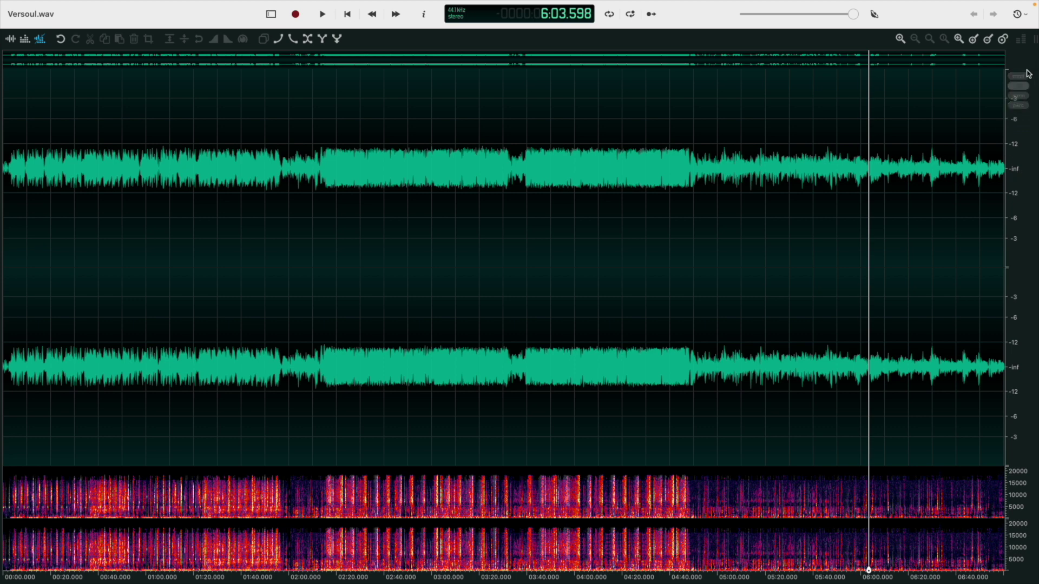
{"action": "left_click", "coordinate": [1018, 76]}
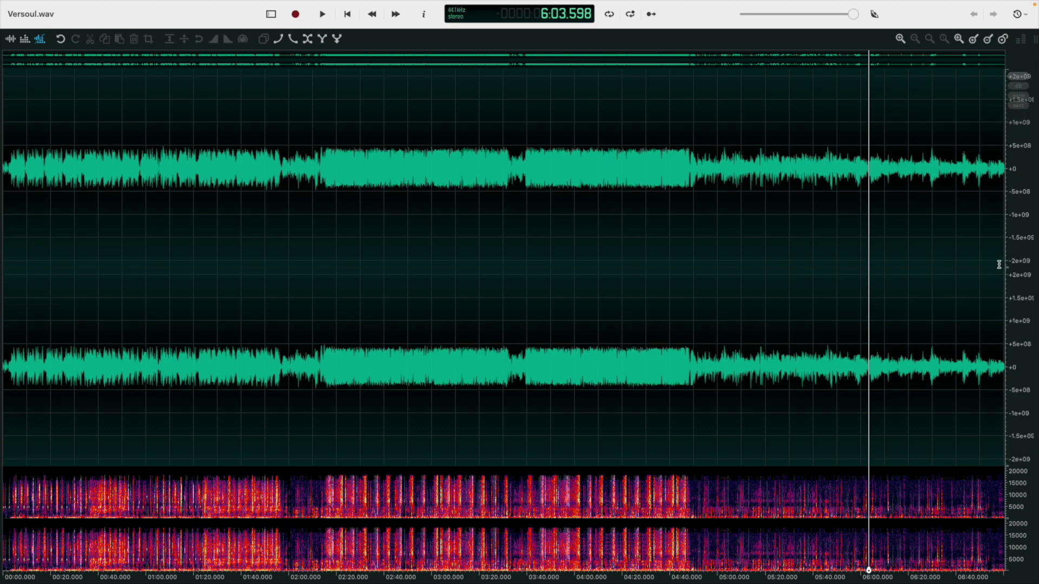
{"action": "left_click", "coordinate": [1019, 97]}
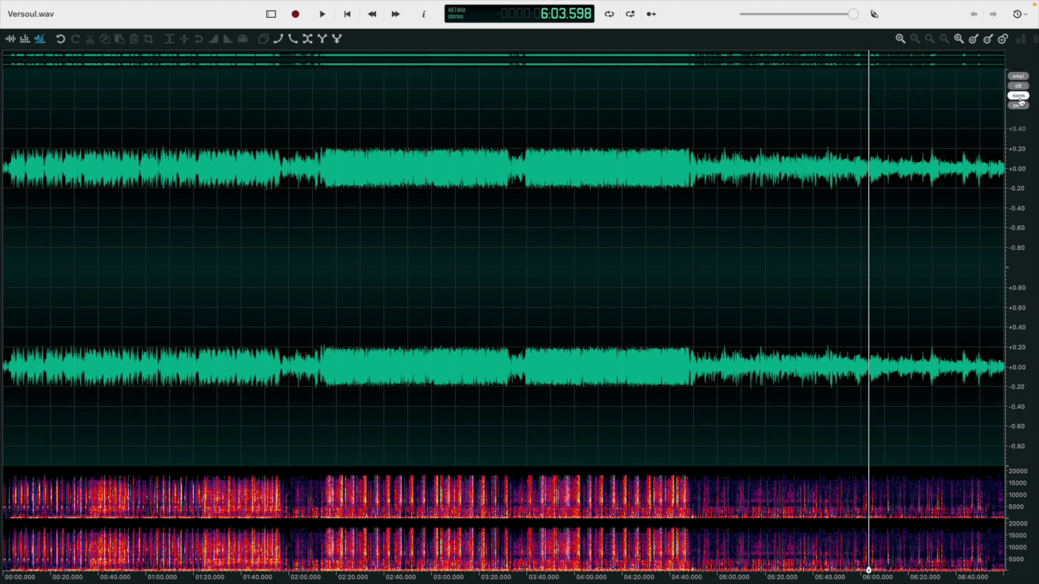
{"action": "left_click", "coordinate": [1019, 104]}
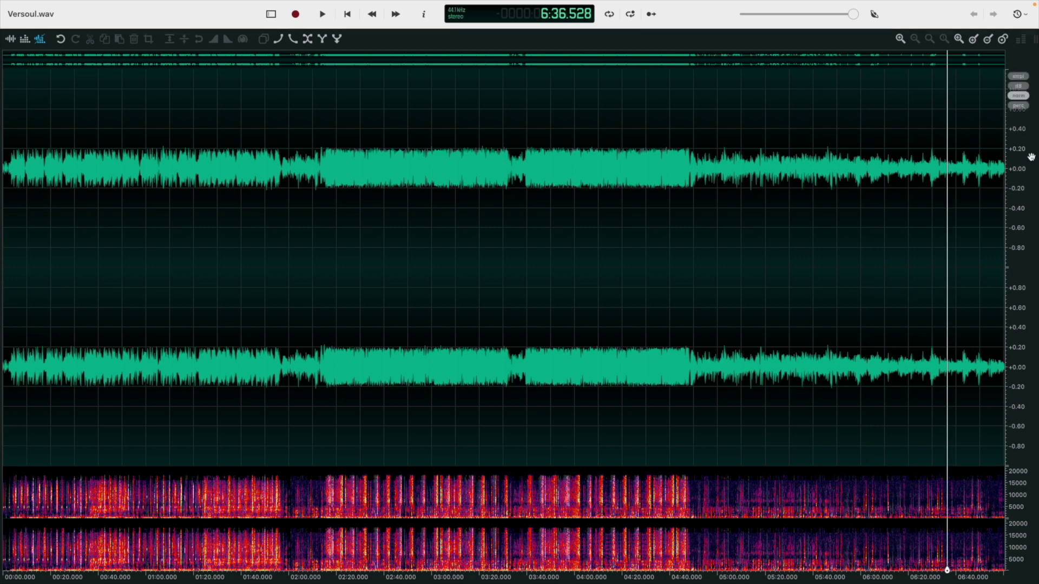
{"action": "left_click", "coordinate": [1020, 96]}
{"action": "left_click", "coordinate": [1023, 108]}
{"action": "left_click", "coordinate": [881, 146]}
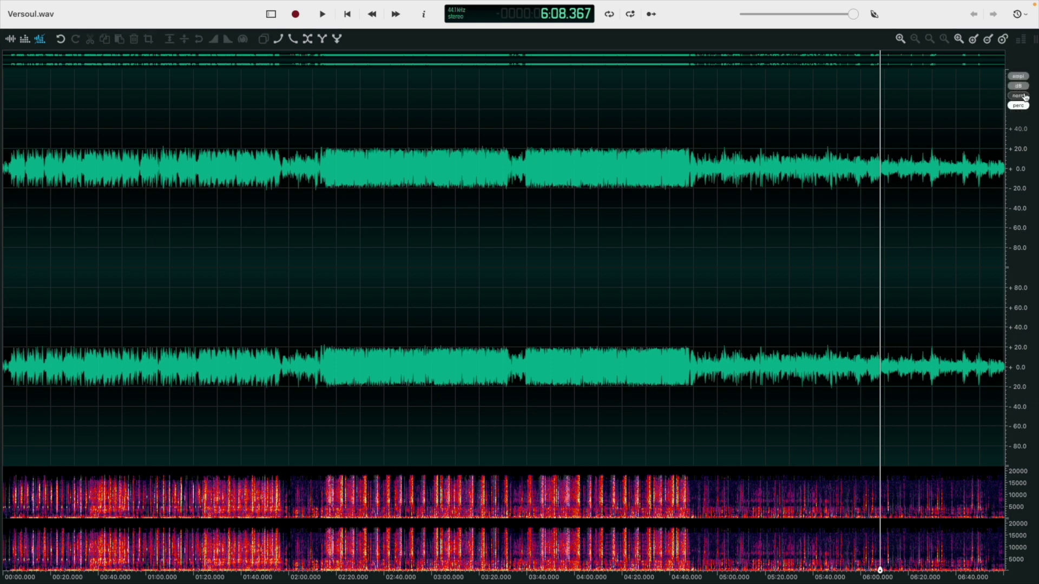
Step: Set the waveform's vertical scale to decibels, try the amplitude unit once more, and return to decibels
{"action": "left_click", "coordinate": [1019, 86]}
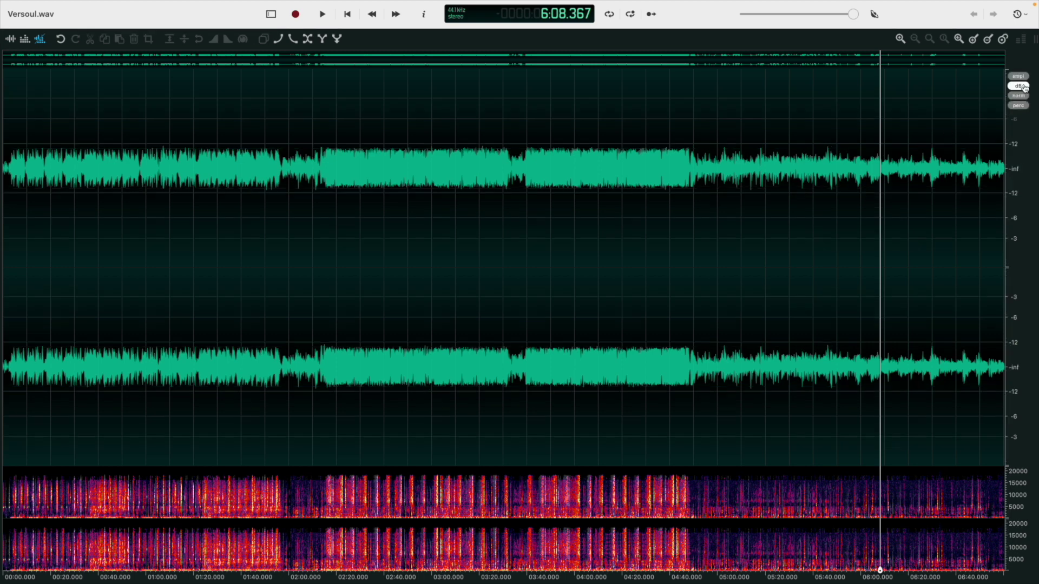
{"action": "left_click", "coordinate": [984, 120]}
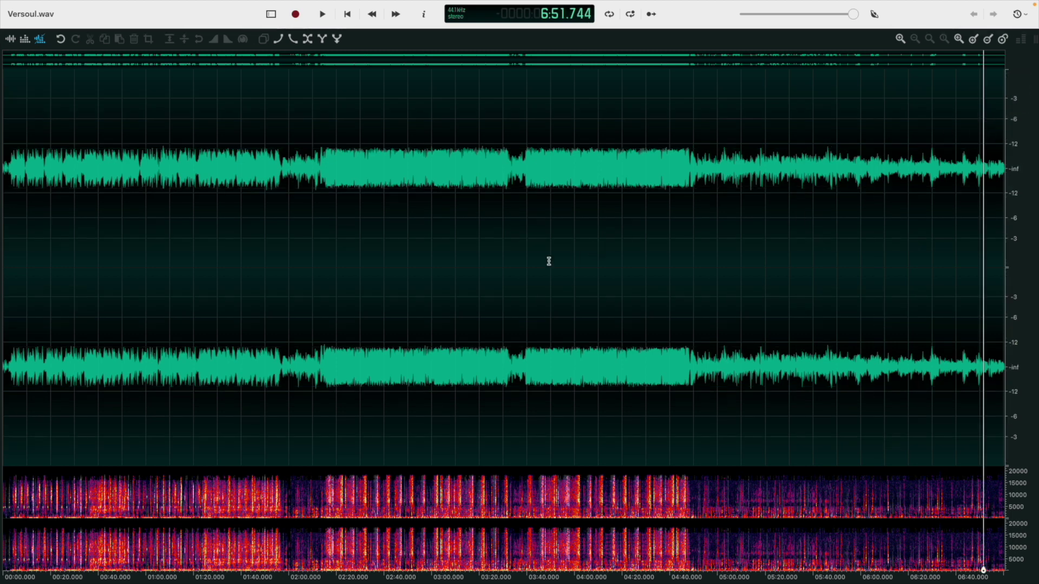
{"action": "left_click", "coordinate": [1019, 77]}
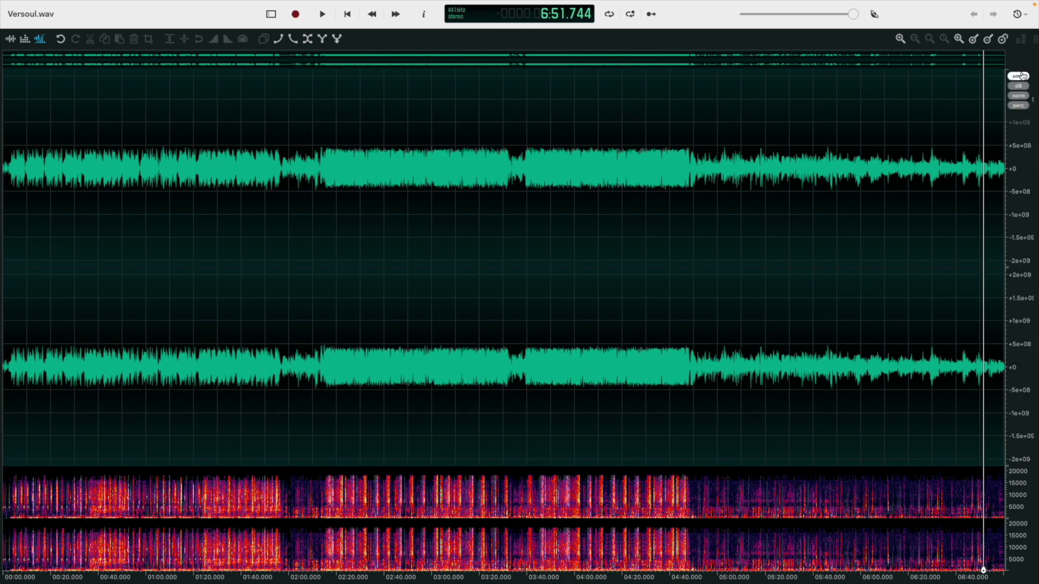
{"action": "left_click", "coordinate": [1017, 101]}
Step: Select the entire file and switch the display to the waveform only
{"action": "key", "text": "ctrl+a"}
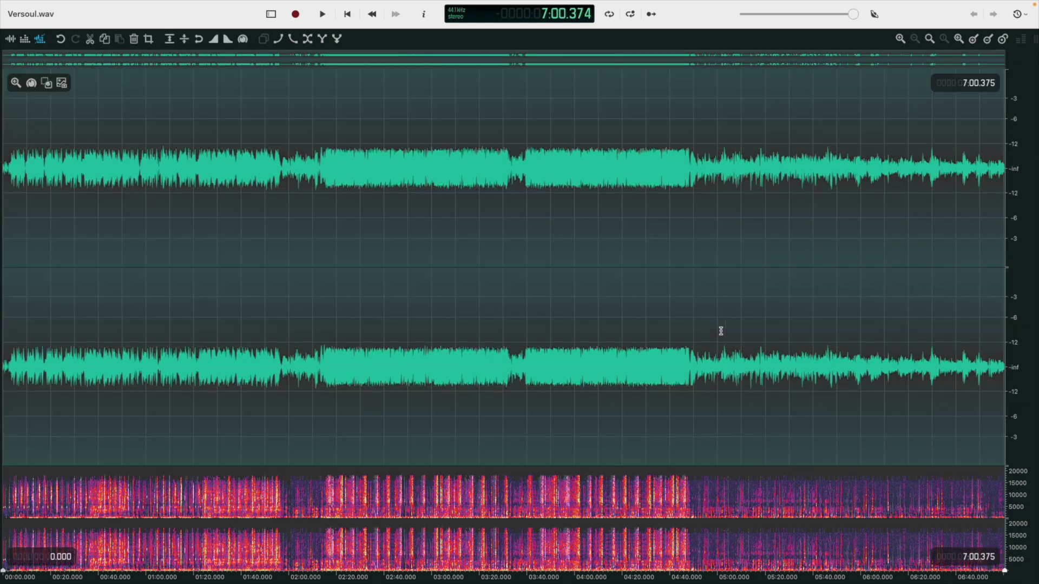
{"action": "left_click", "coordinate": [9, 39]}
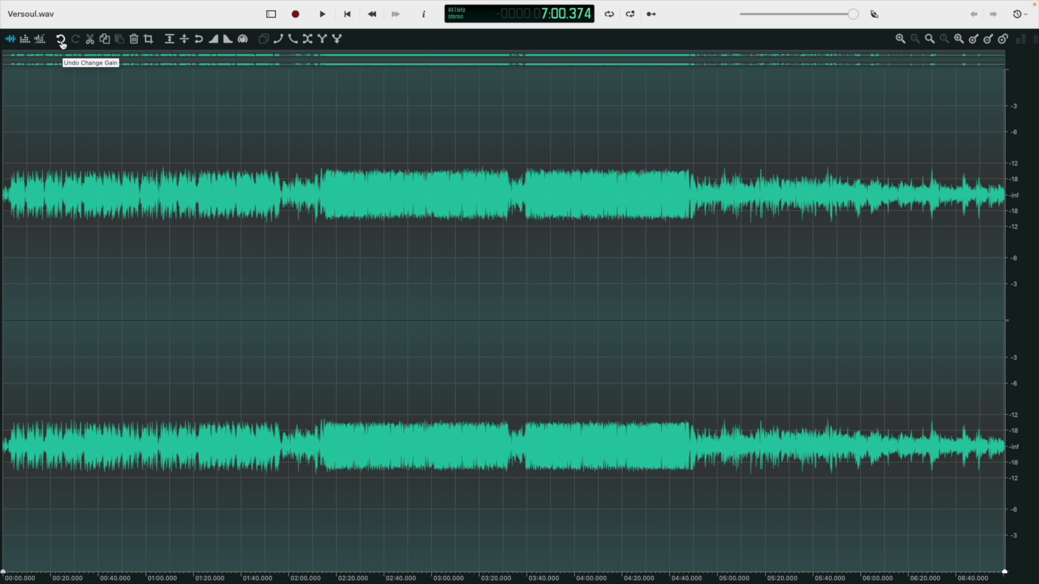
Step: Review the available editing commands, and copy the selected audio
{"action": "left_click", "coordinate": [110, 43]}
{"action": "left_click", "coordinate": [110, 6]}
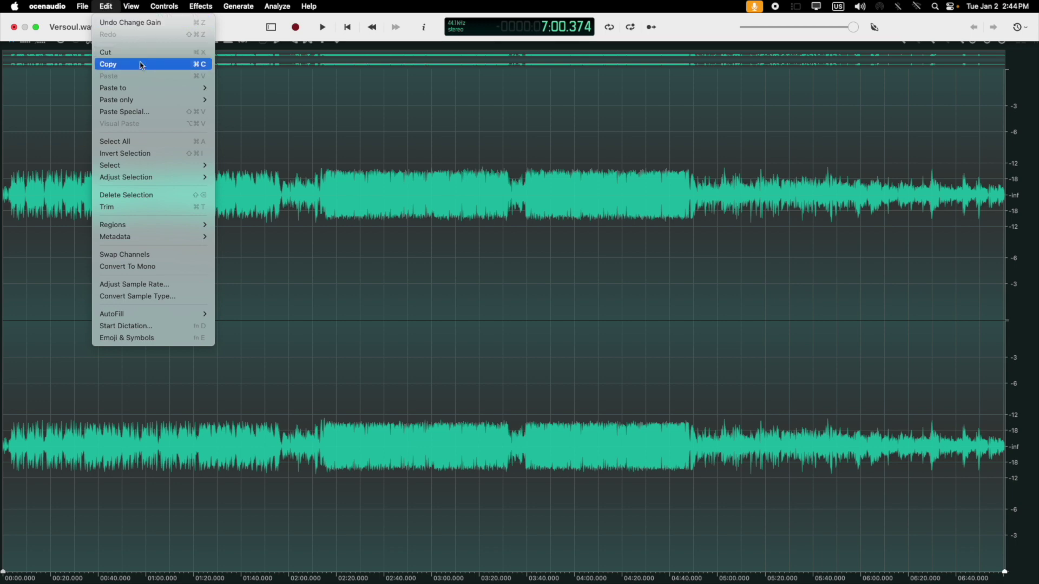
{"action": "left_click", "coordinate": [409, 66]}
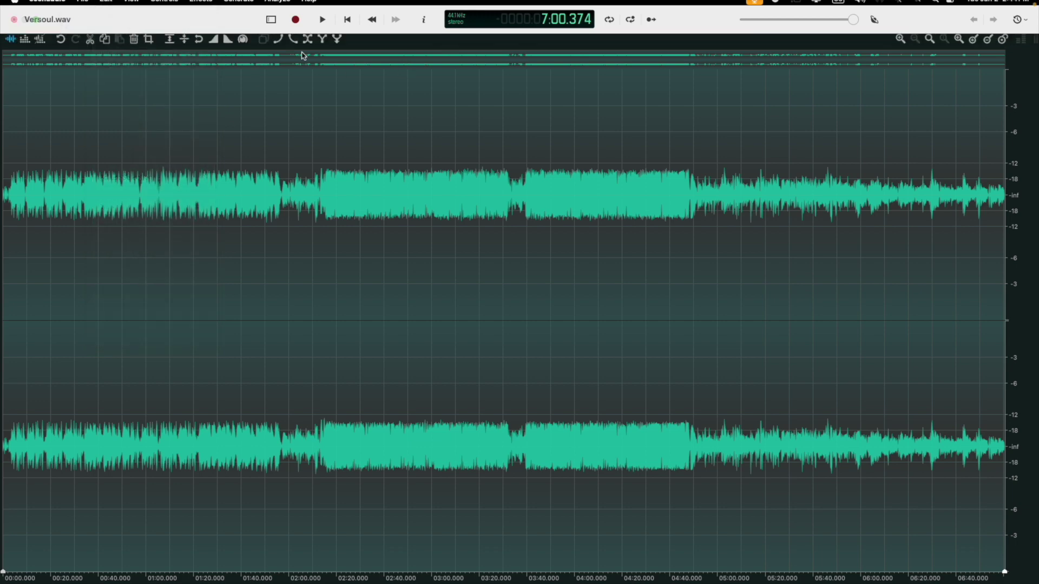
{"action": "left_click", "coordinate": [104, 39]}
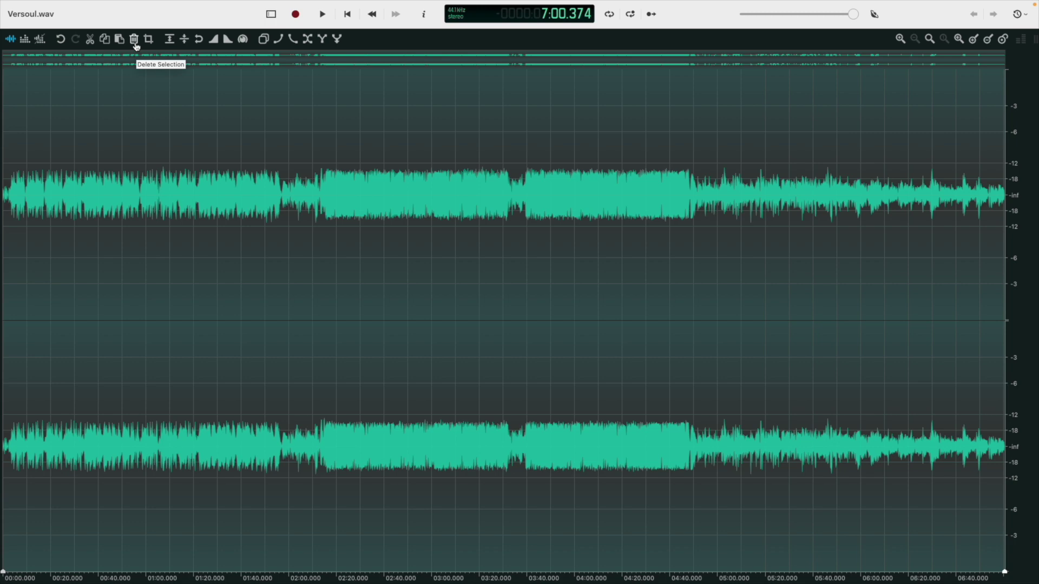
Step: Select the section from about 1:41.97 to 2:07.86, delete it, and undo the deletion
{"action": "left_click_drag", "start_coordinate": [245, 244], "coordinate": [308, 244]}
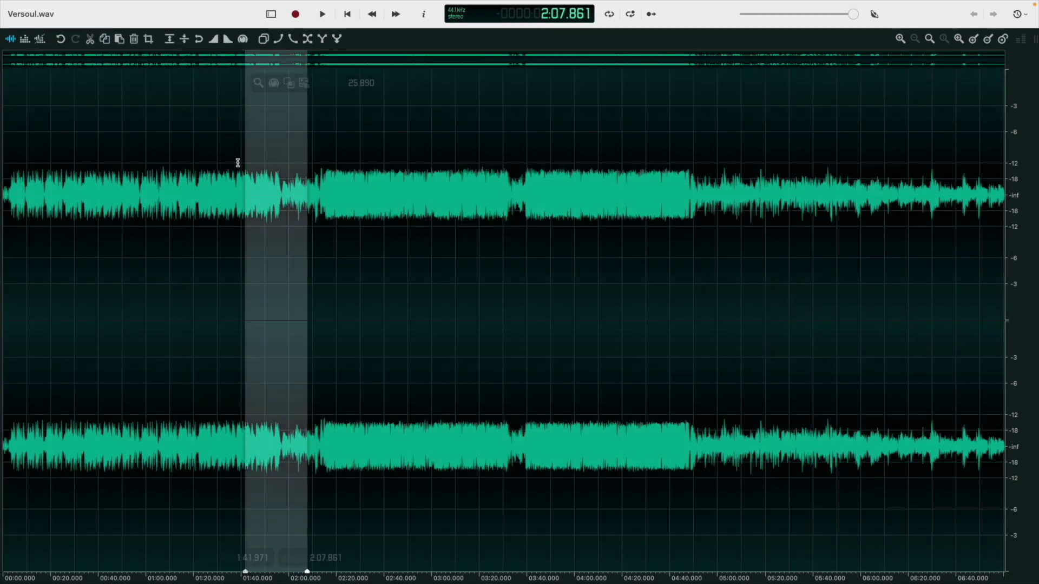
{"action": "left_click", "coordinate": [134, 40]}
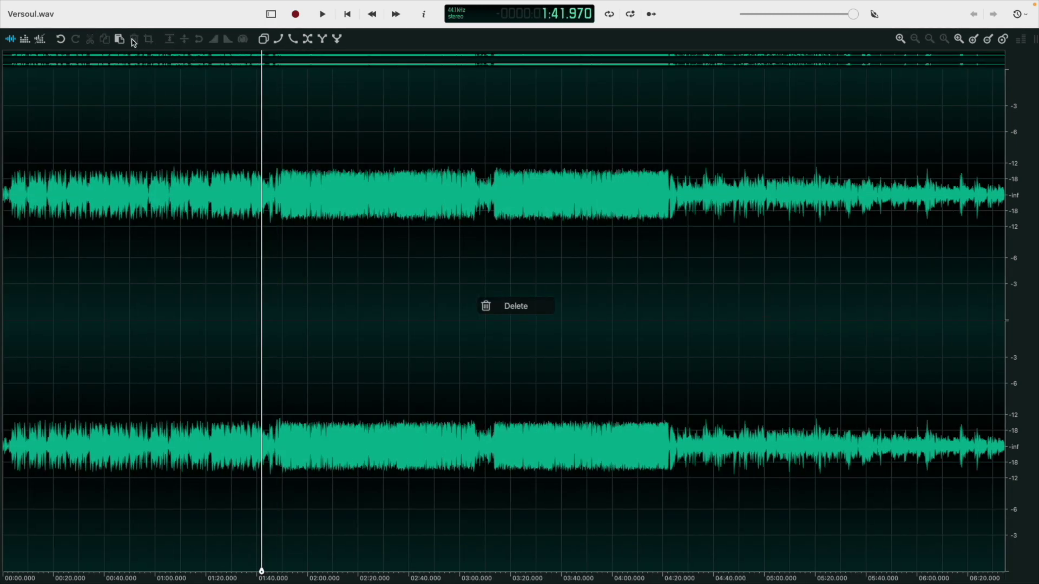
{"action": "left_click", "coordinate": [61, 39]}
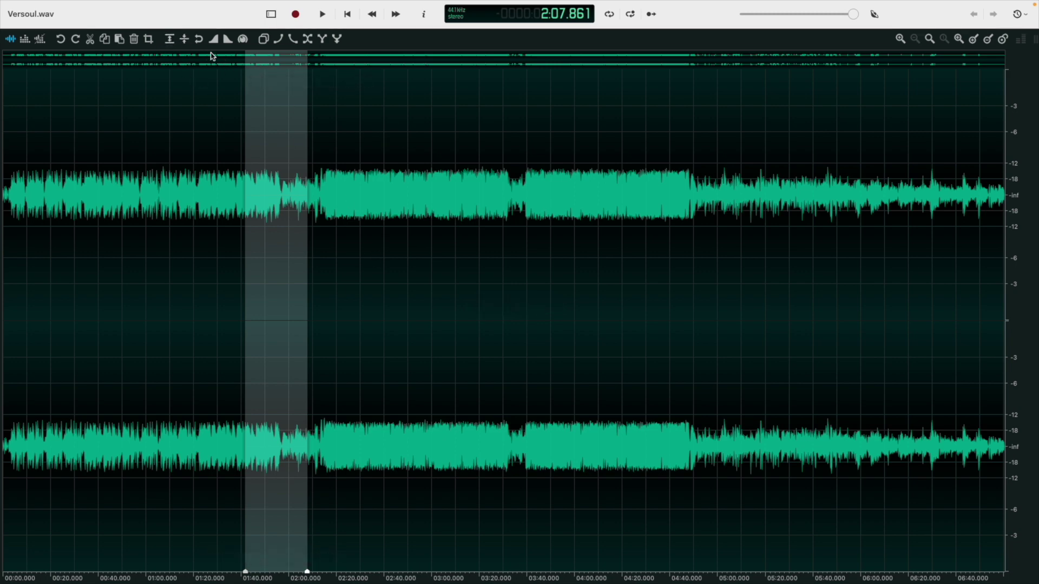
Step: Show the macOS Keyboard Viewer and move it clear of the lower waveform
{"action": "mouse_move", "coordinate": [939, 3]}
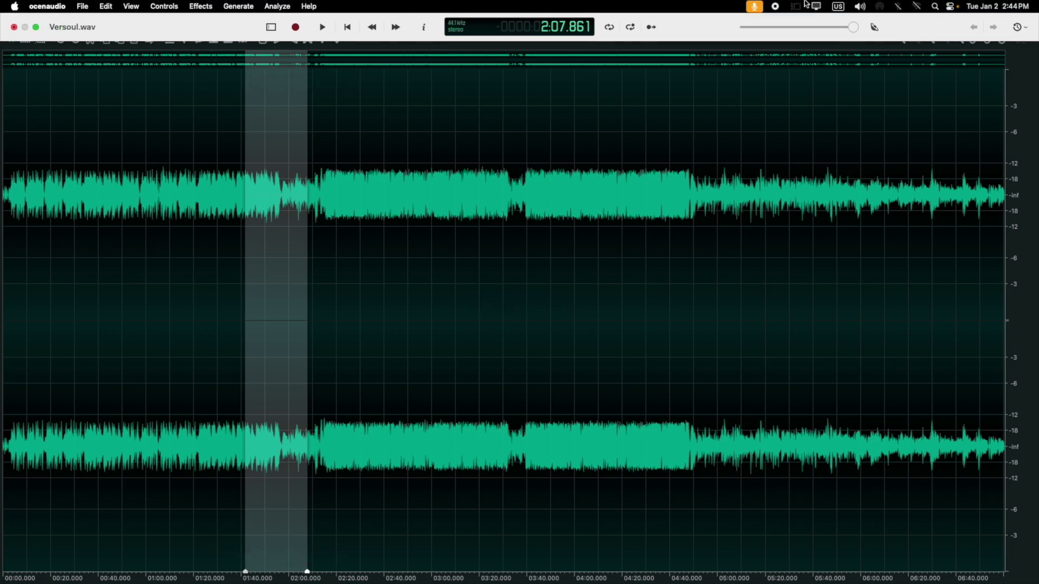
{"action": "left_click", "coordinate": [838, 6]}
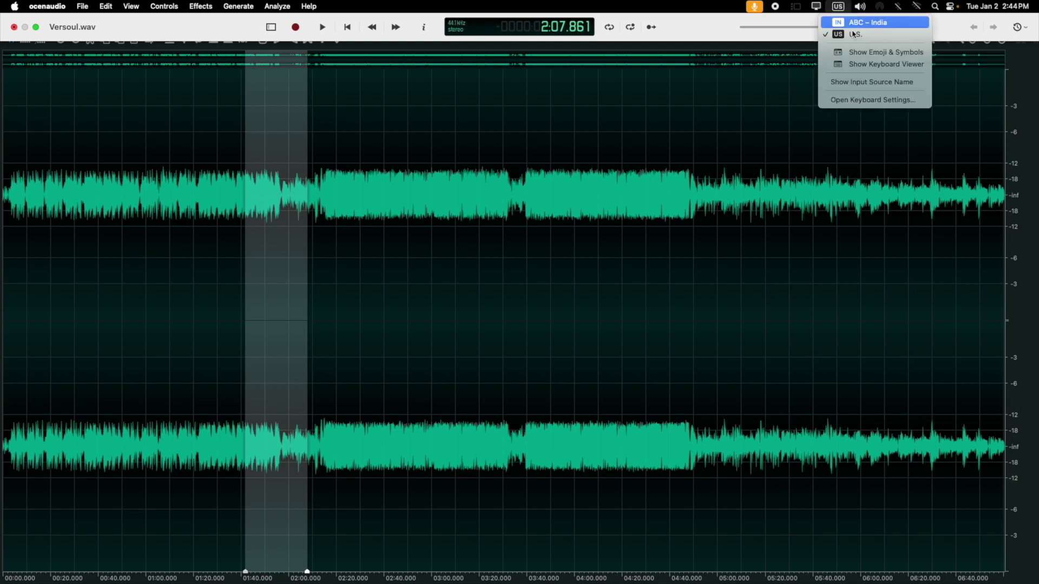
{"action": "left_click", "coordinate": [886, 65]}
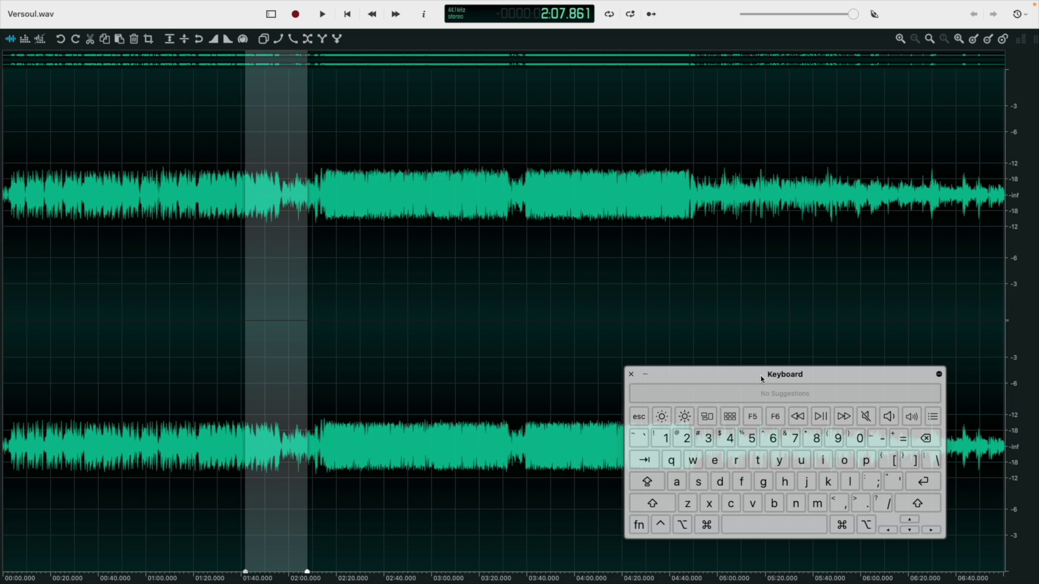
{"action": "left_click_drag", "start_coordinate": [762, 379], "coordinate": [825, 242]}
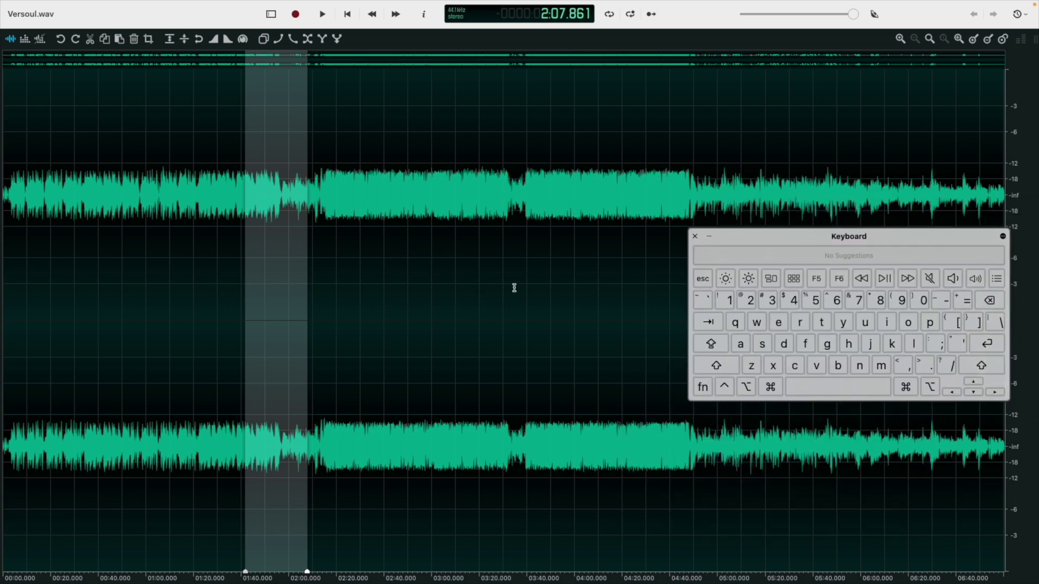
Step: Delete the section between about 1:41.97 and 2:07.86 again, and undo the deletion
{"action": "key", "text": "BackSpace"}
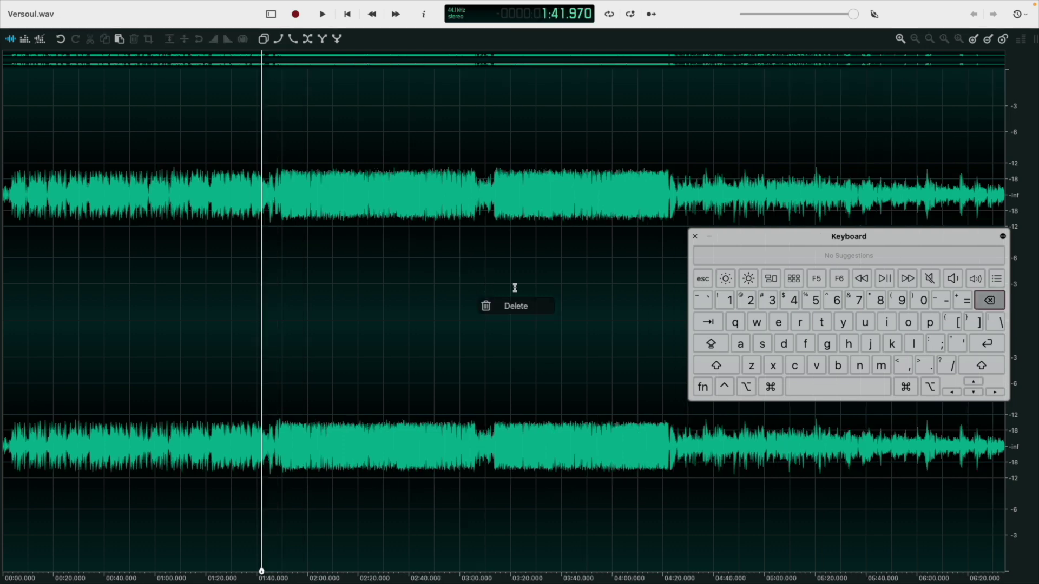
{"action": "key", "text": "BackSpace"}
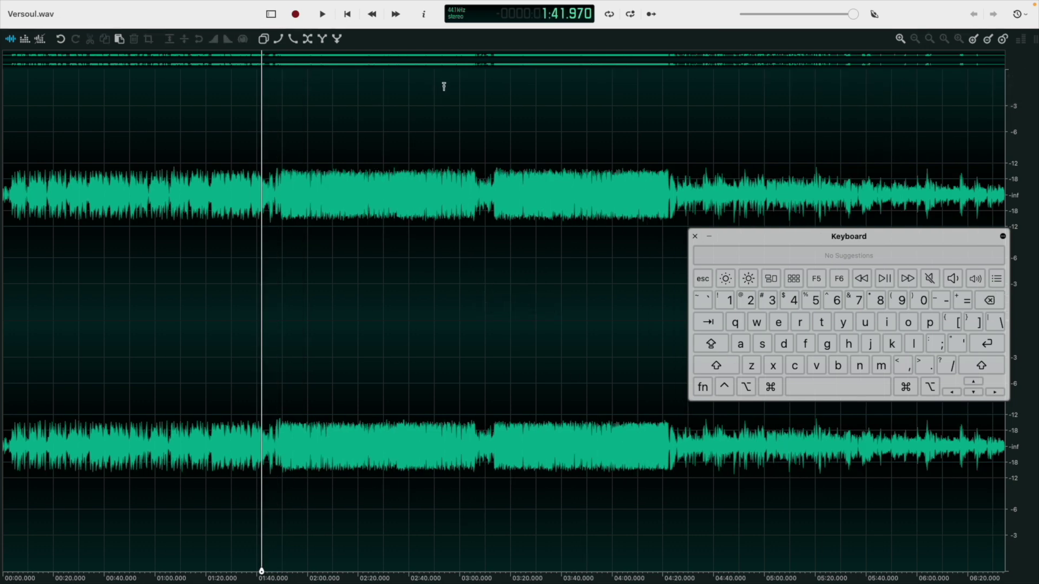
{"action": "left_click", "coordinate": [768, 394]}
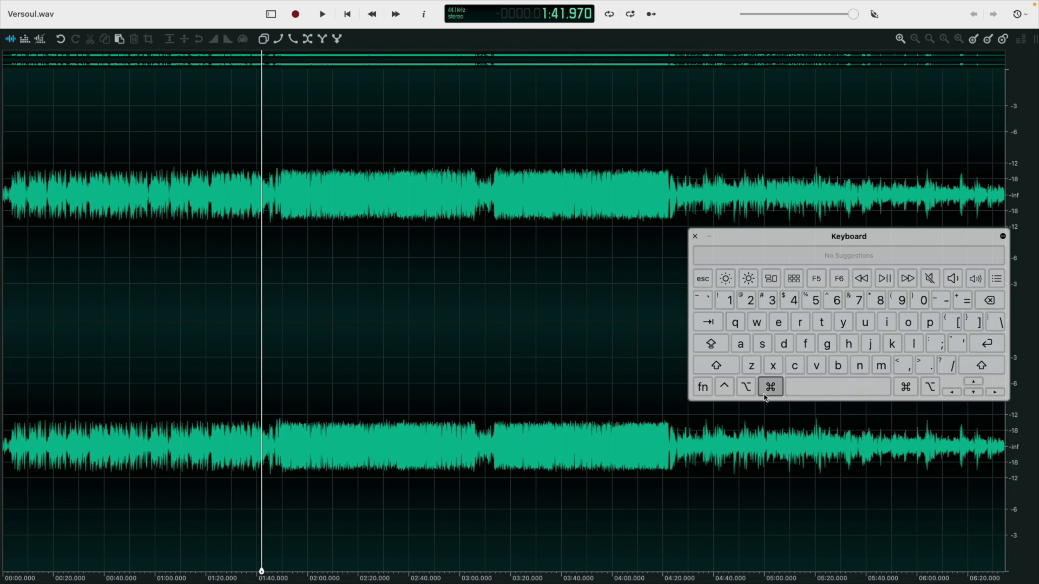
{"action": "key", "text": "super+z"}
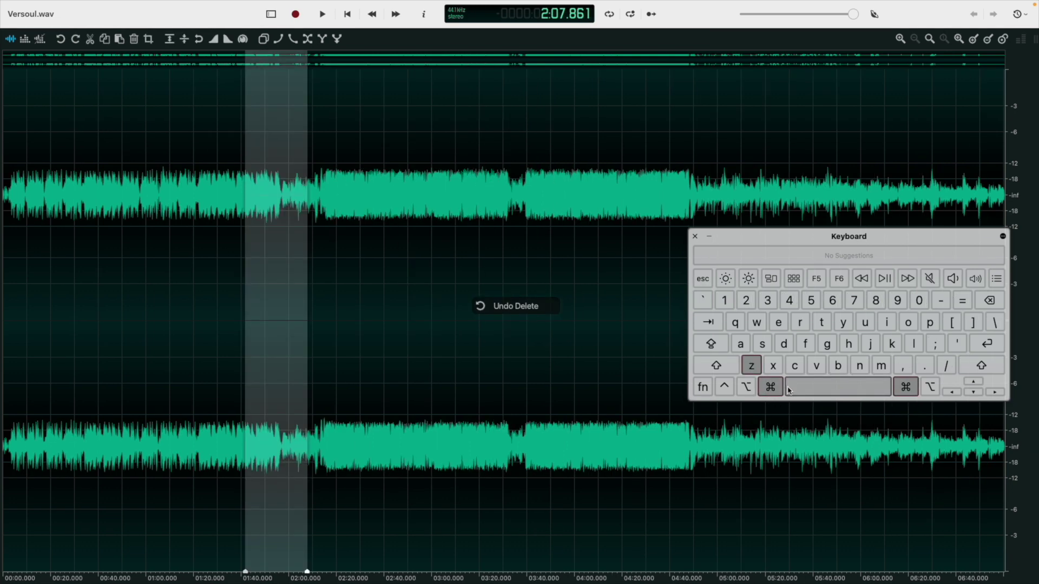
Step: Try the modifier keys with the on-screen keyboard, and clear the selection by placing the cursor at about 2:42.6
{"action": "left_click", "coordinate": [773, 386]}
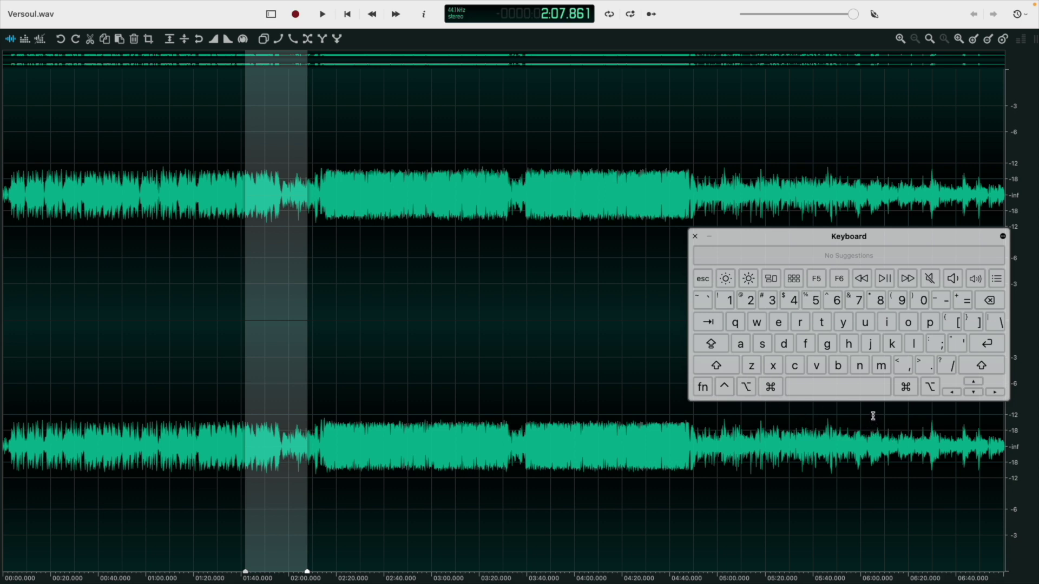
{"action": "key", "text": "ctrl"}
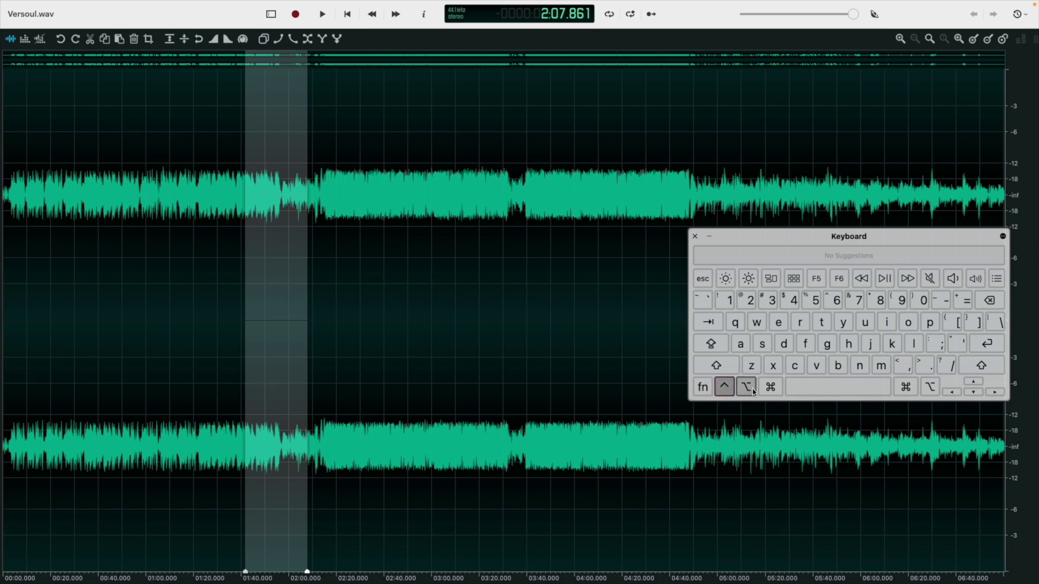
{"action": "left_click", "coordinate": [725, 388]}
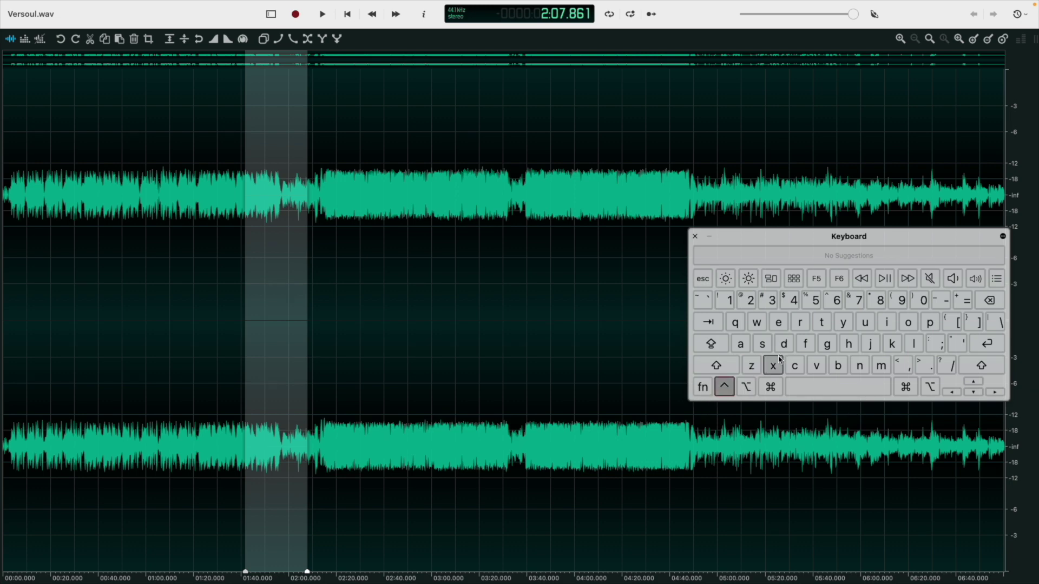
{"action": "left_click", "coordinate": [779, 359]}
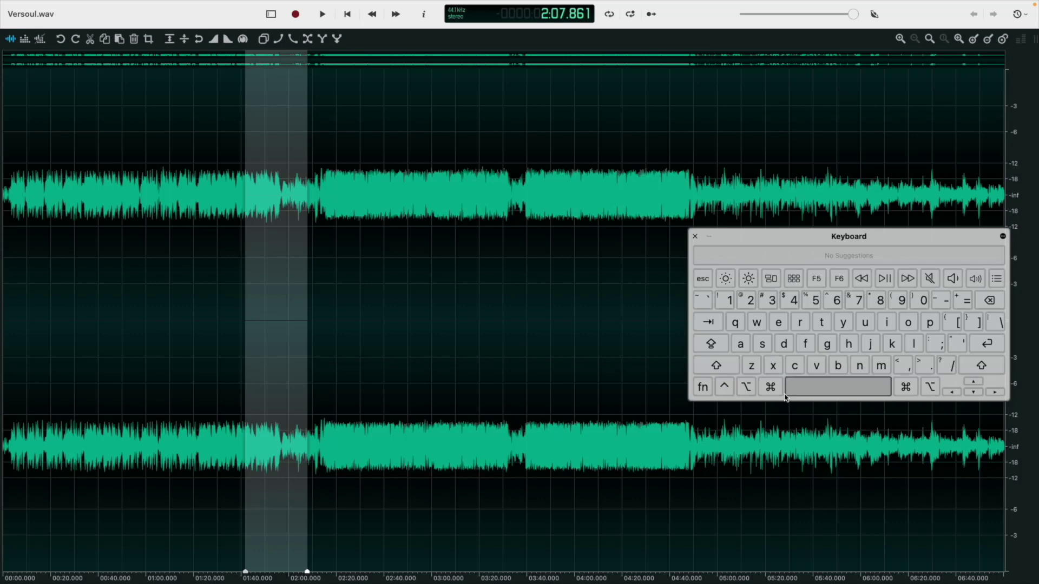
{"action": "left_click", "coordinate": [389, 338]}
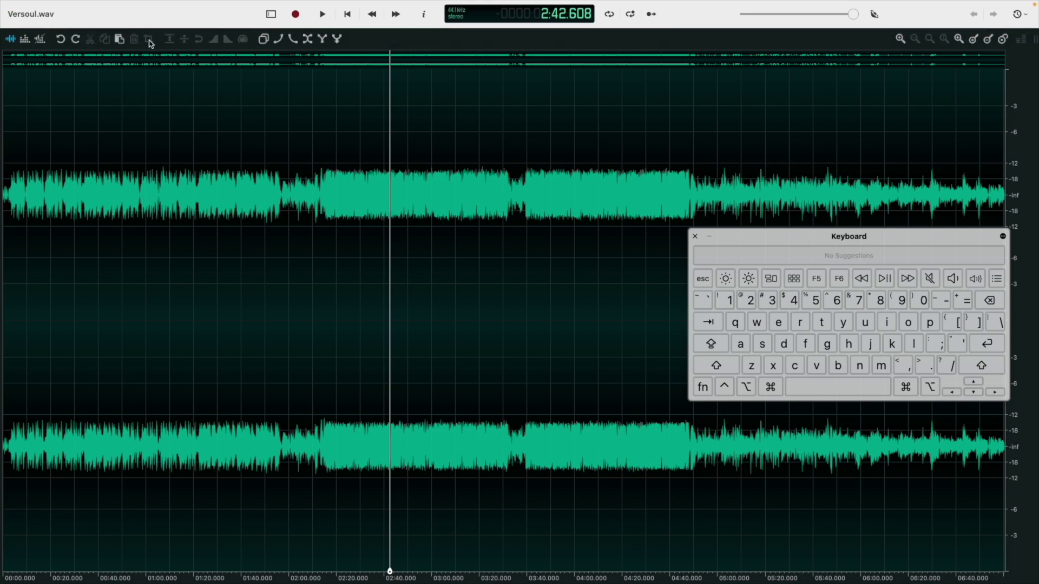
Step: Select the section from about 1:51.06 to 3:48.47, trim the audio to it, and undo the trim
{"action": "left_click_drag", "start_coordinate": [266, 243], "coordinate": [547, 280]}
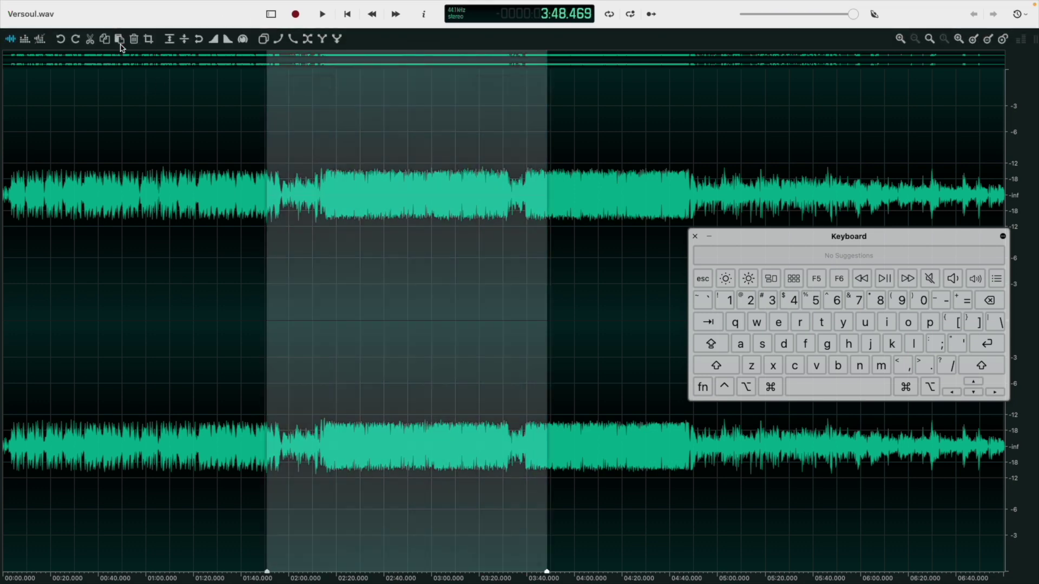
{"action": "left_click", "coordinate": [131, 6]}
{"action": "mouse_move", "coordinate": [104, 7]}
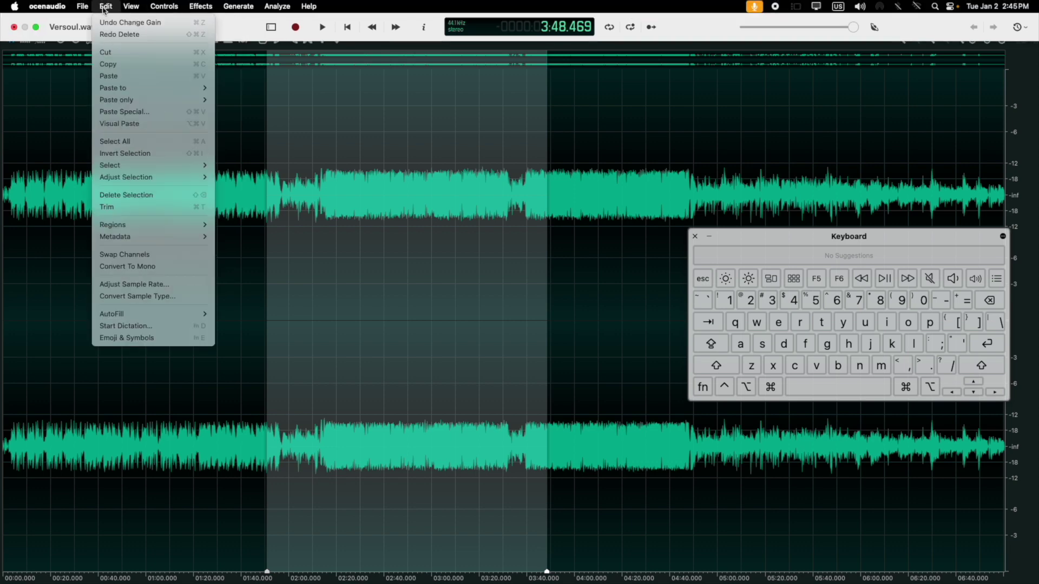
{"action": "left_click", "coordinate": [368, 220]}
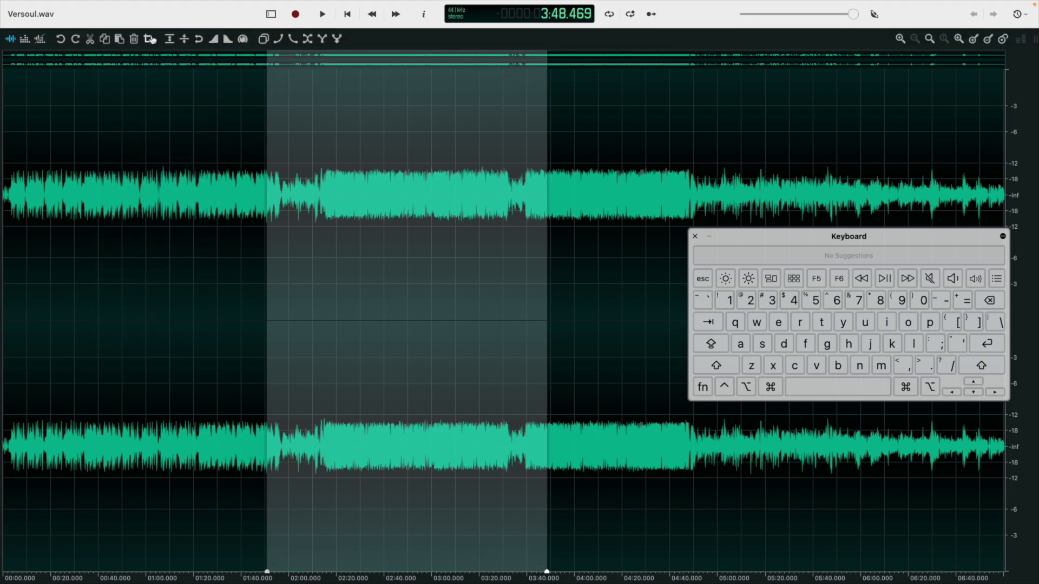
{"action": "left_click", "coordinate": [149, 39]}
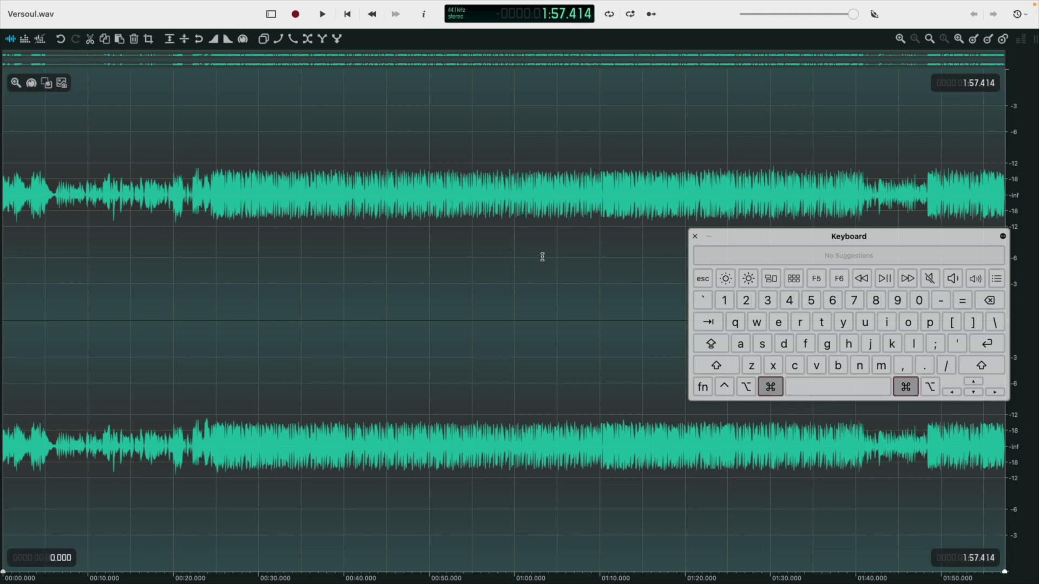
{"action": "key", "text": "super+z"}
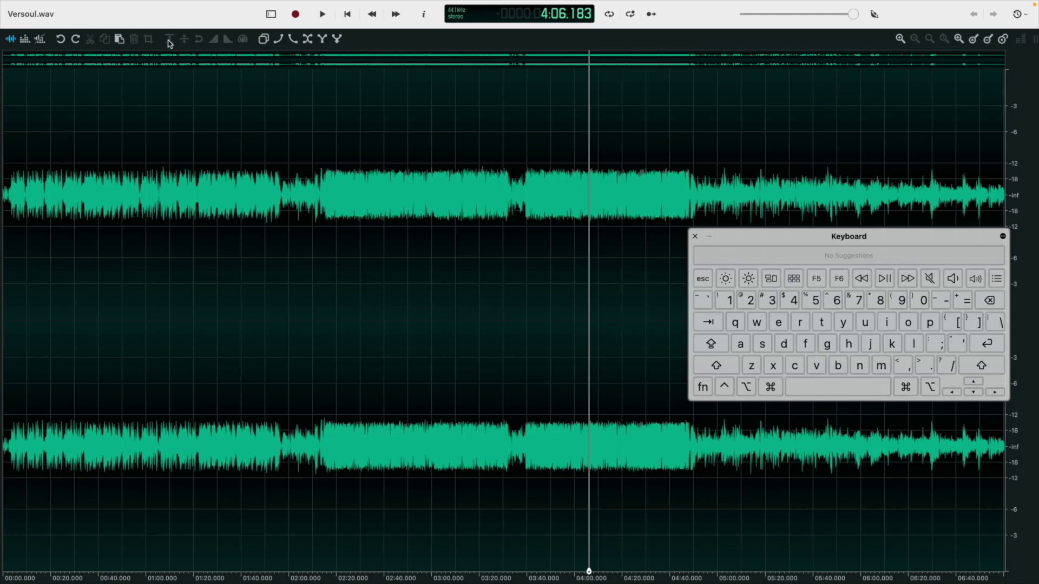
Step: Select the whole track, normalize it to 100% with DC removed before normalizing, and undo the normalization
{"action": "double_click", "coordinate": [515, 427]}
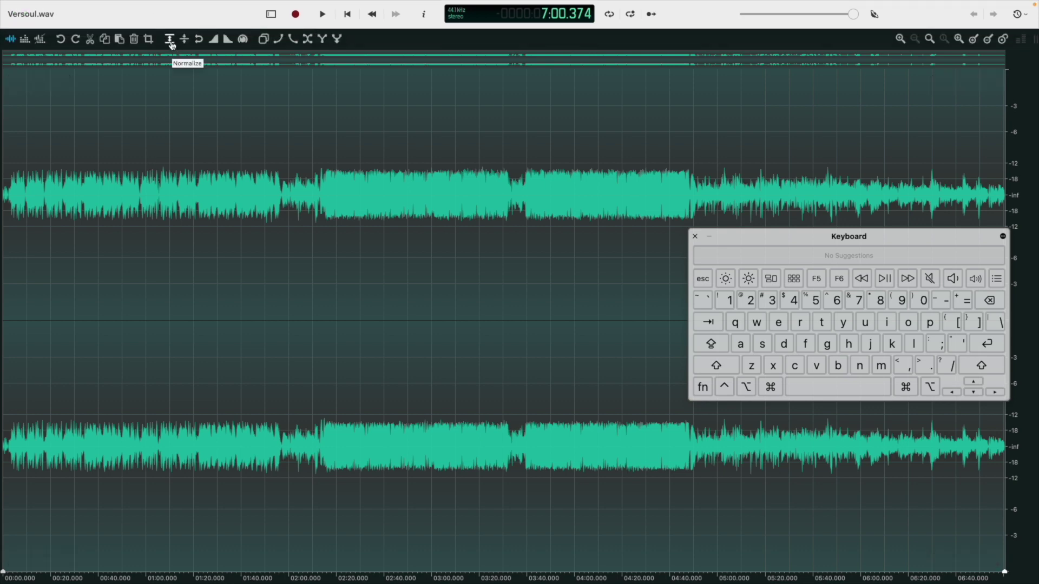
{"action": "left_click", "coordinate": [200, 6]}
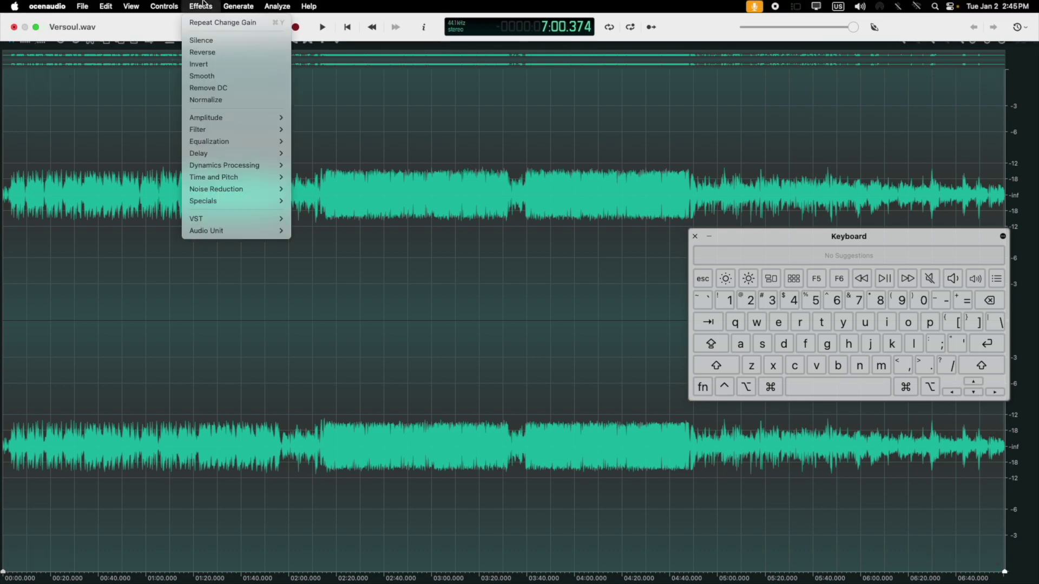
{"action": "mouse_move", "coordinate": [243, 120]}
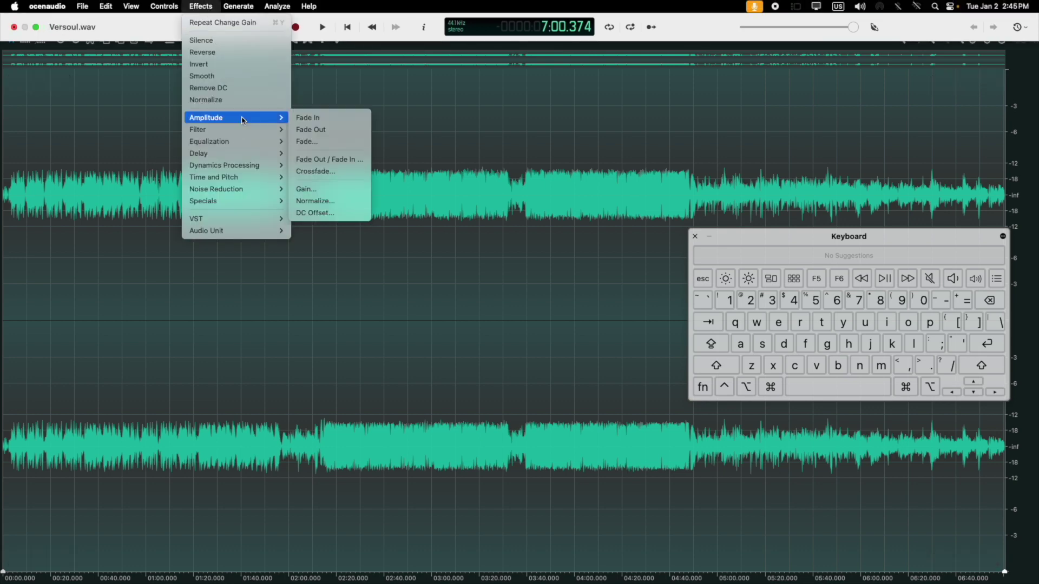
{"action": "left_click", "coordinate": [348, 207]}
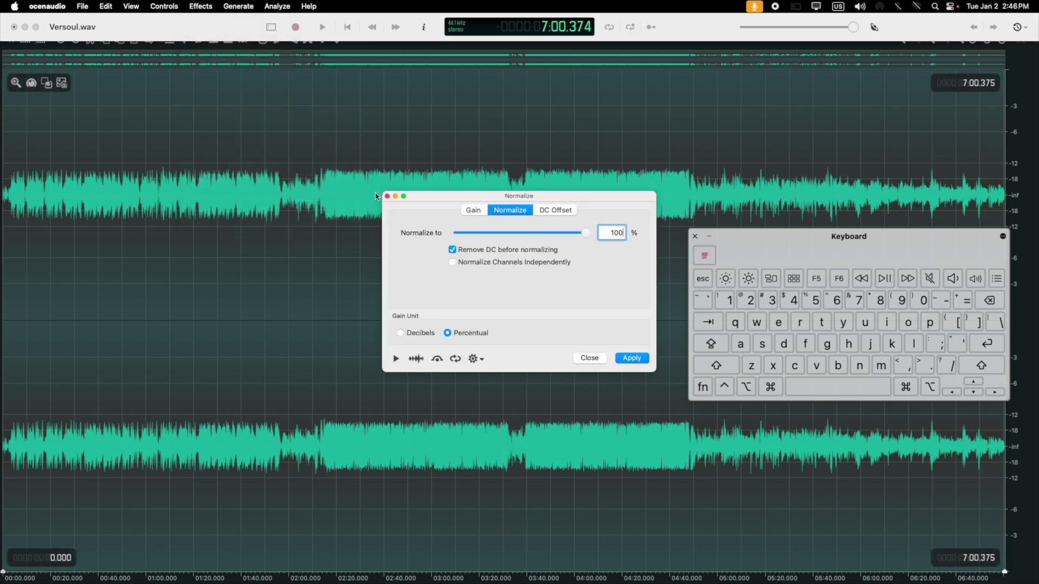
{"action": "key", "text": "ctrl"}
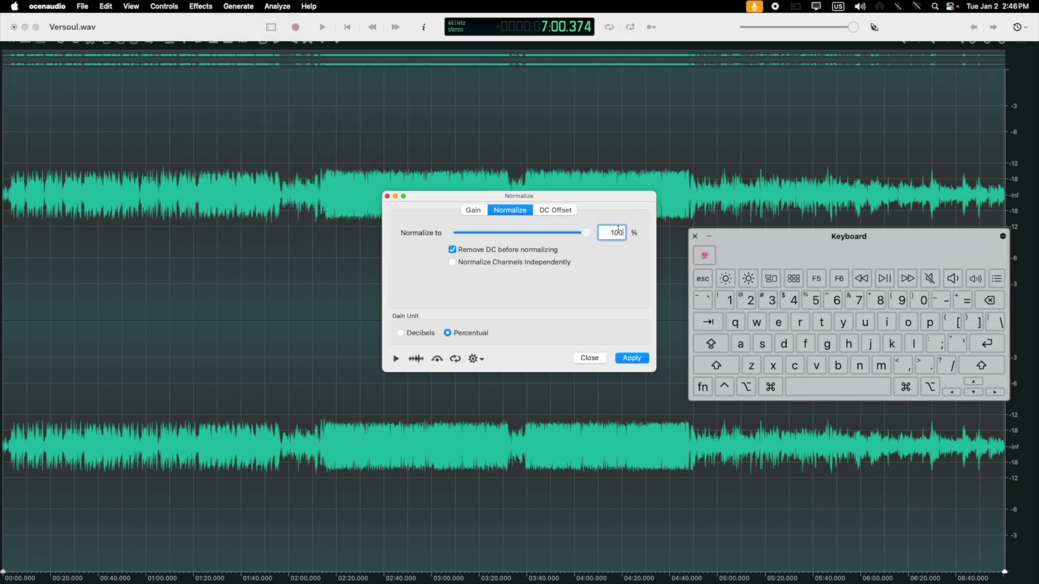
{"action": "left_click", "coordinate": [636, 362]}
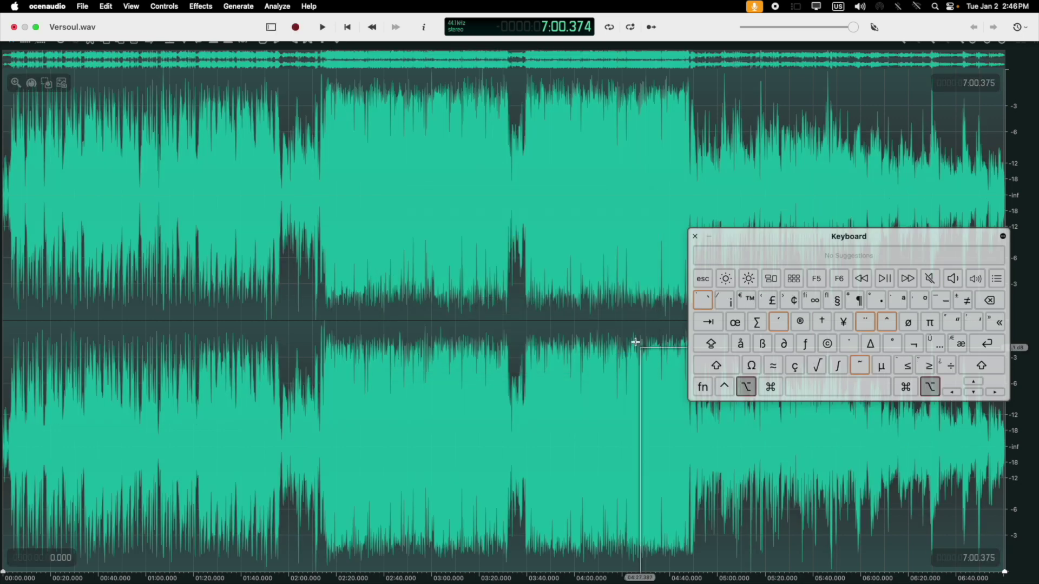
{"action": "key", "text": "super+z"}
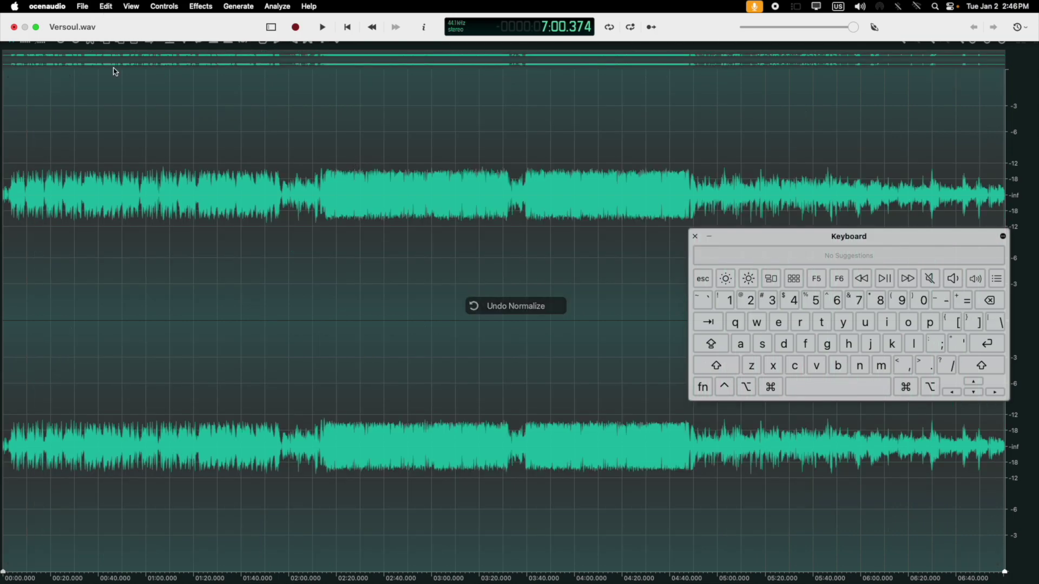
Step: Normalize the whole selected track directly, without opening the Normalize settings
{"action": "left_click", "coordinate": [132, 142]}
{"action": "double_click", "coordinate": [109, 89]}
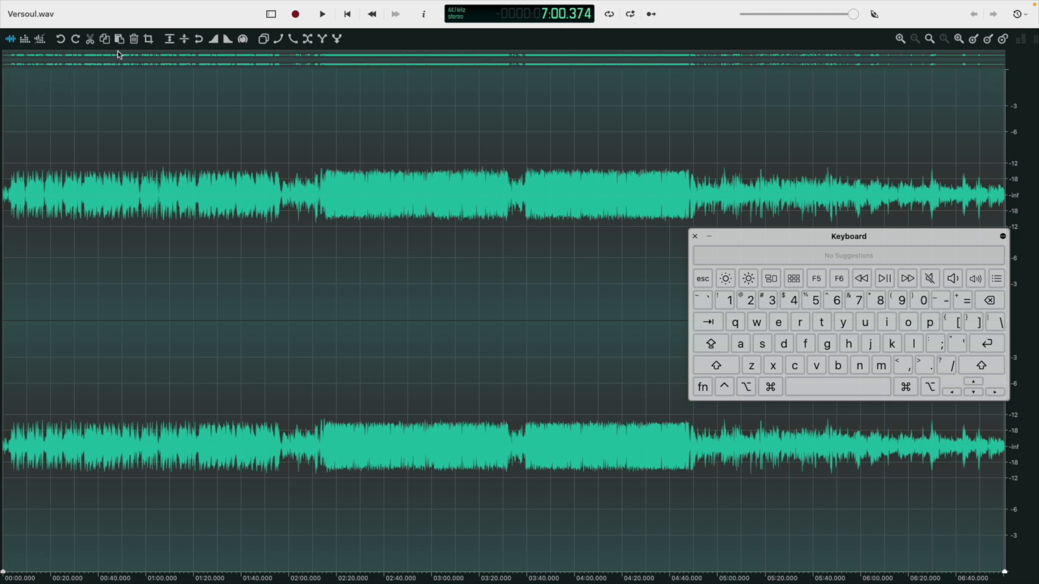
{"action": "left_click", "coordinate": [169, 39]}
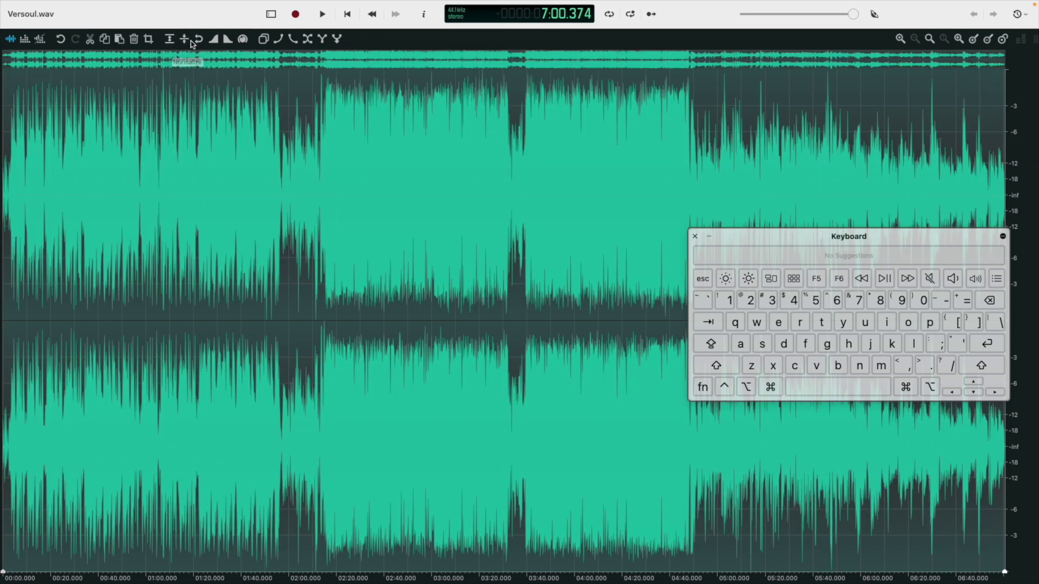
Step: Select the section from about 2:18.08 to 3:09.41, delete it, and undo the deletion
{"action": "left_click", "coordinate": [443, 242]}
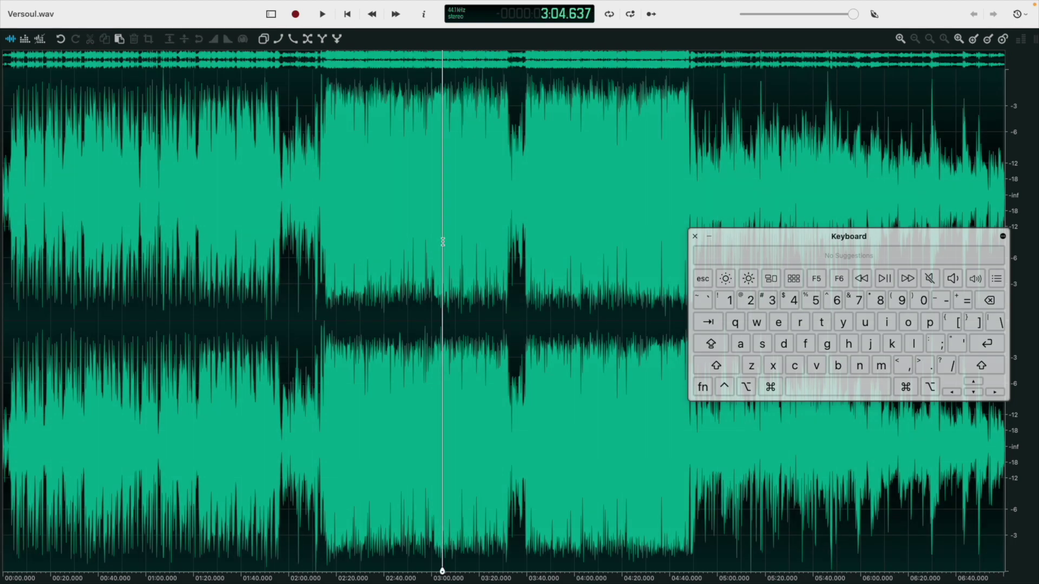
{"action": "key", "text": "super+a"}
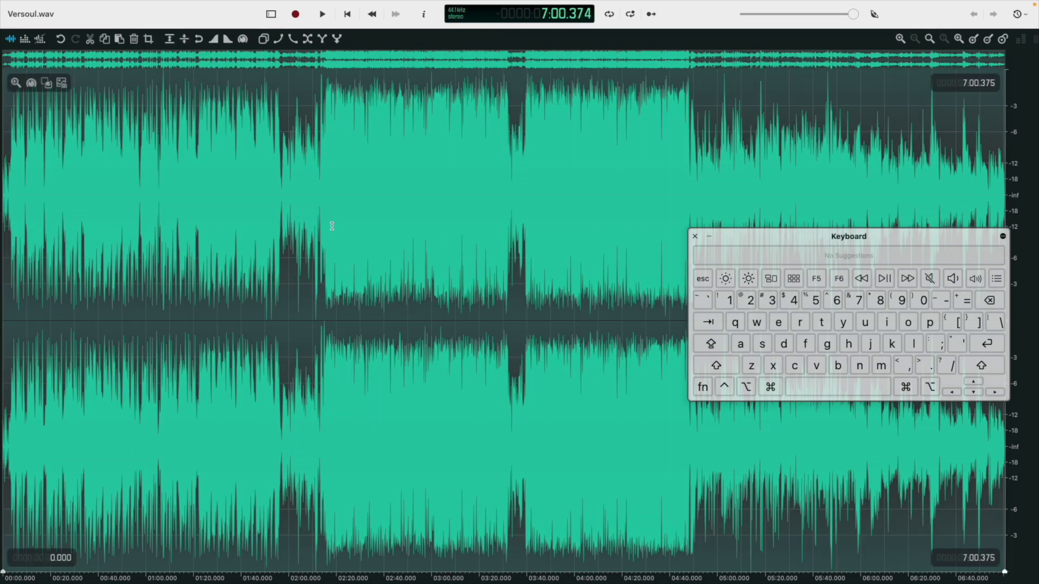
{"action": "left_click_drag", "start_coordinate": [332, 225], "coordinate": [453, 248]}
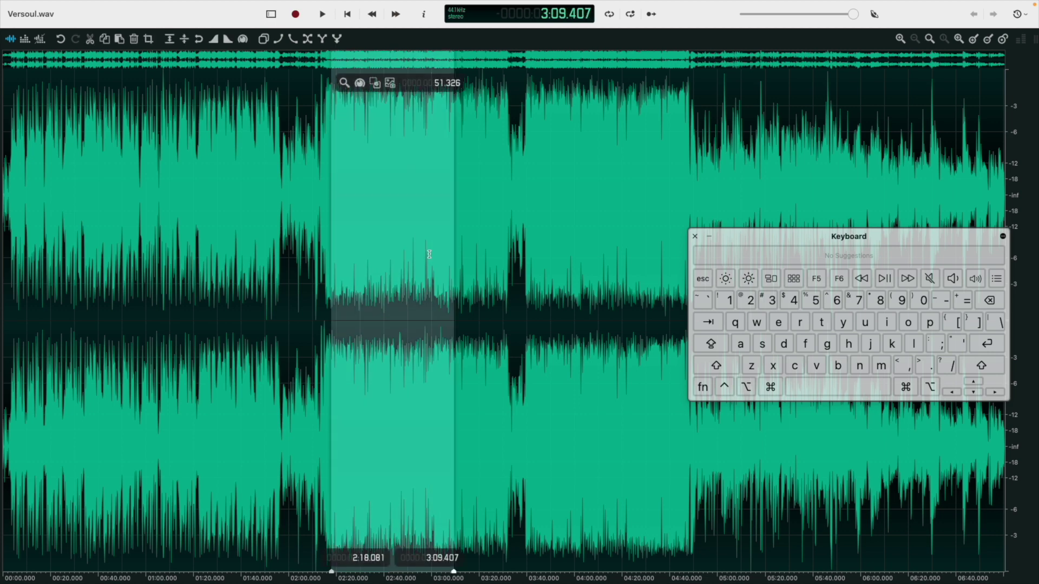
{"action": "key", "text": "Delete"}
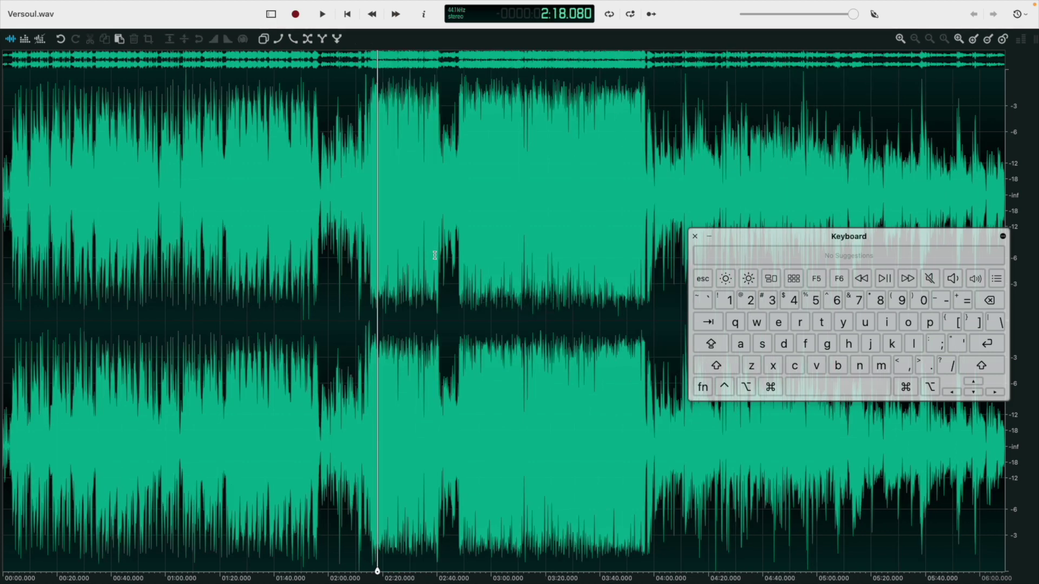
{"action": "key", "text": "alt"}
{"action": "key", "text": "z"}
{"action": "key", "text": "super"}
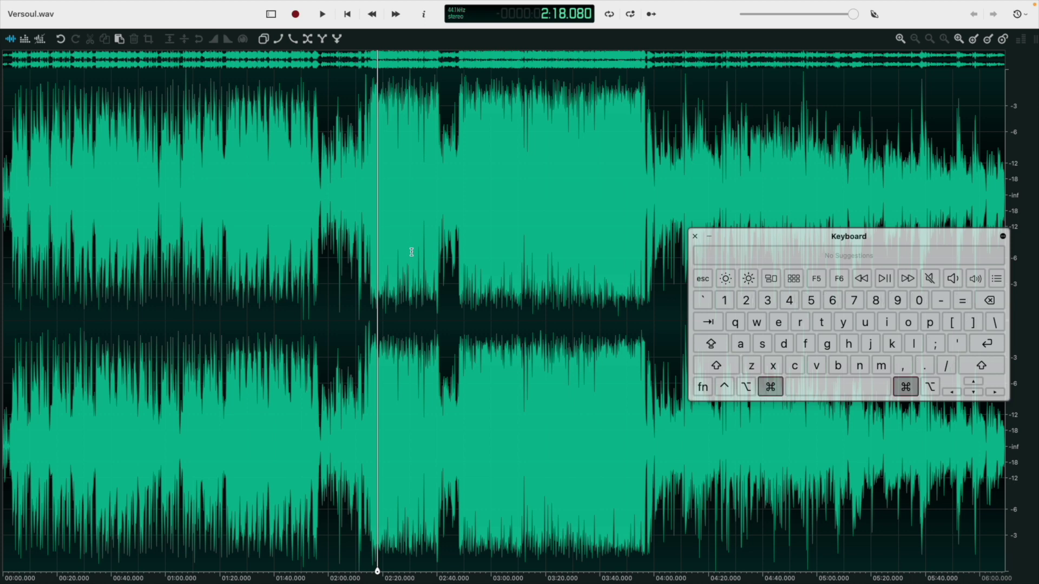
{"action": "key", "text": "super+z"}
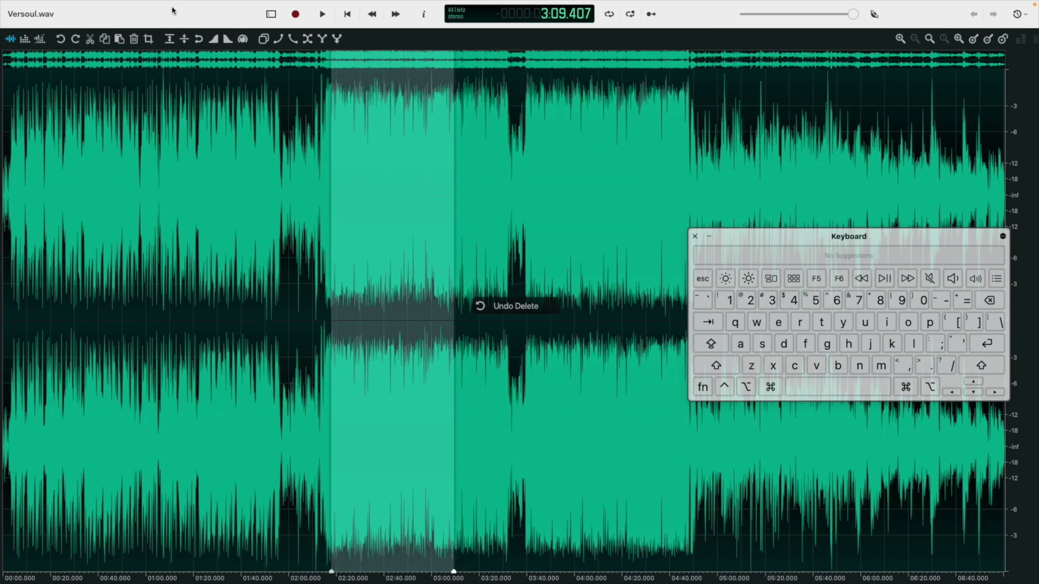
Step: Silence the selected section and undo it, and repeat the Silence effect and its undo
{"action": "left_click", "coordinate": [184, 39]}
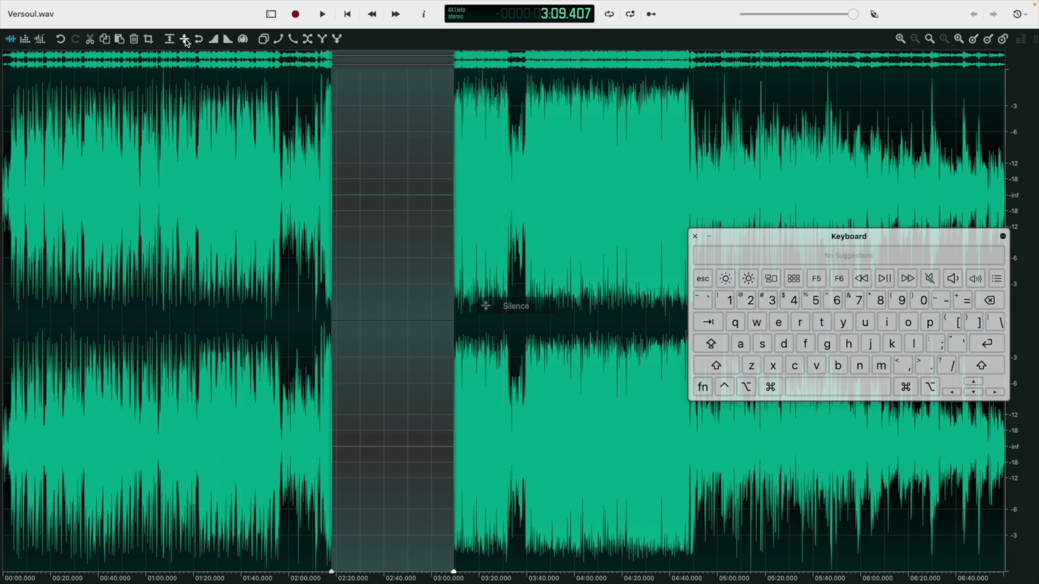
{"action": "key", "text": "super+z"}
{"action": "left_click", "coordinate": [201, 6]}
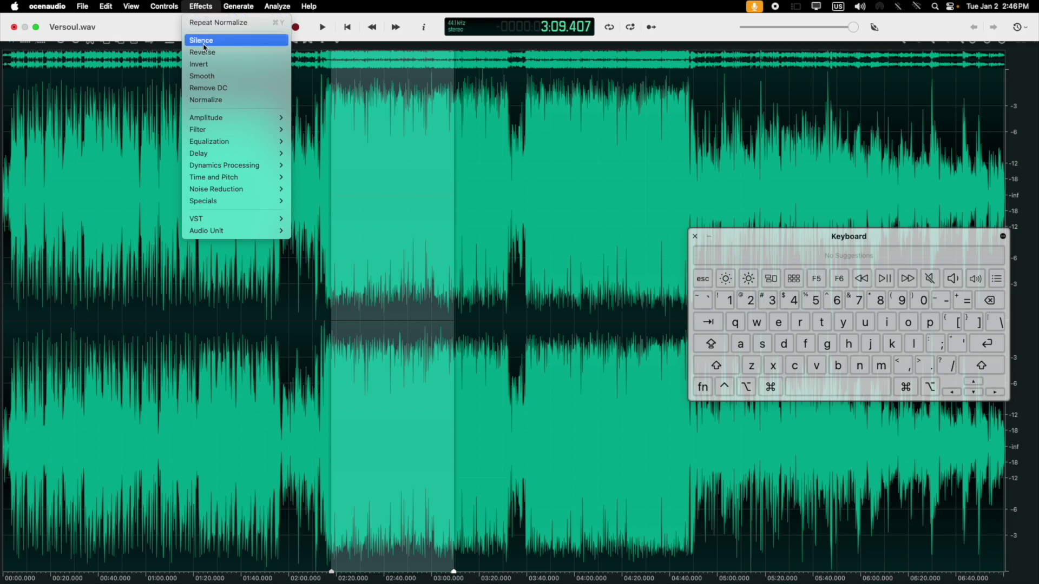
{"action": "left_click", "coordinate": [204, 43]}
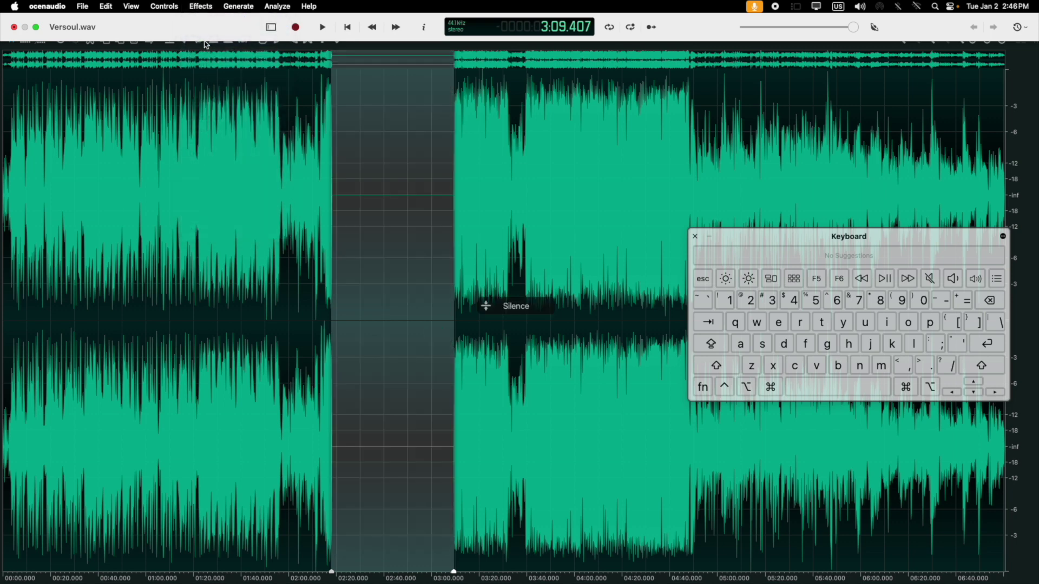
{"action": "left_click", "coordinate": [201, 6]}
{"action": "mouse_move", "coordinate": [103, 5]}
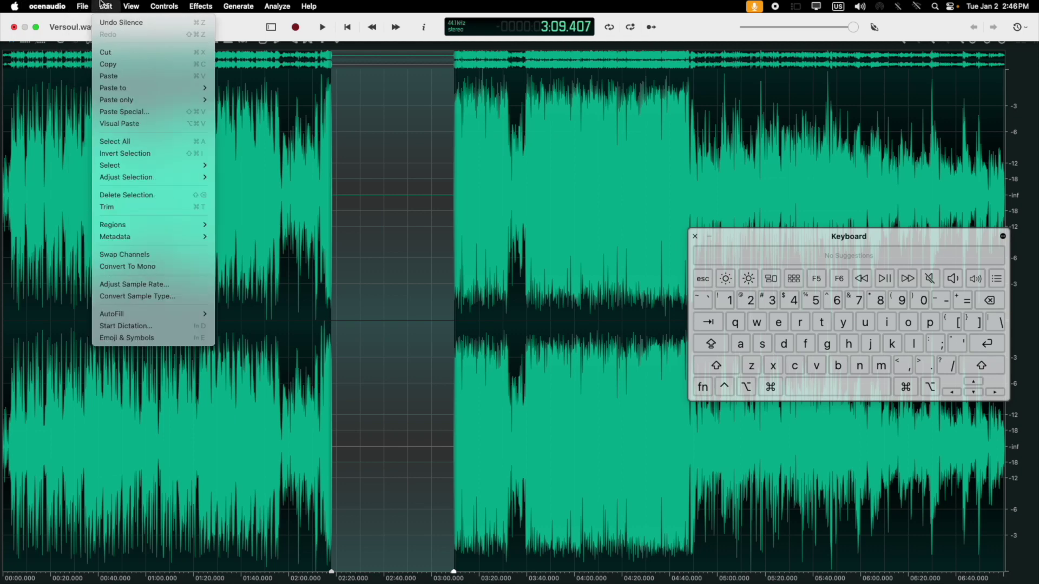
{"action": "left_click", "coordinate": [103, 23]}
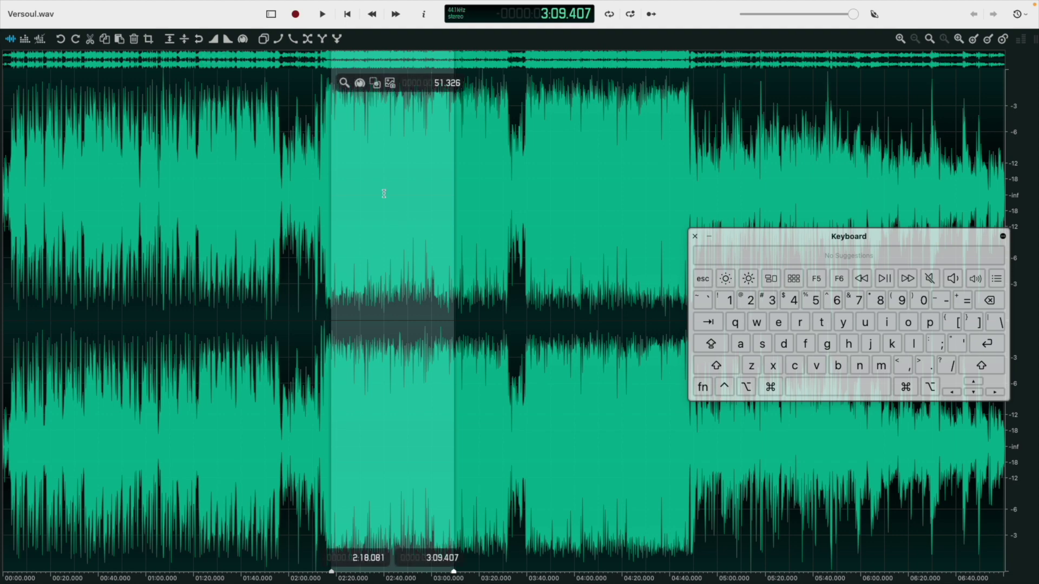
Step: Select the quieter passage from about 1:57 to 2:13.26, and clear the selection by placing the cursor at about 1:55.74
{"action": "left_click", "coordinate": [295, 210]}
{"action": "scroll", "coordinate": [297, 210], "scroll_direction": "up", "scroll_amount": 5}
{"action": "scroll", "coordinate": [348, 238], "scroll_direction": "down", "scroll_amount": 2}
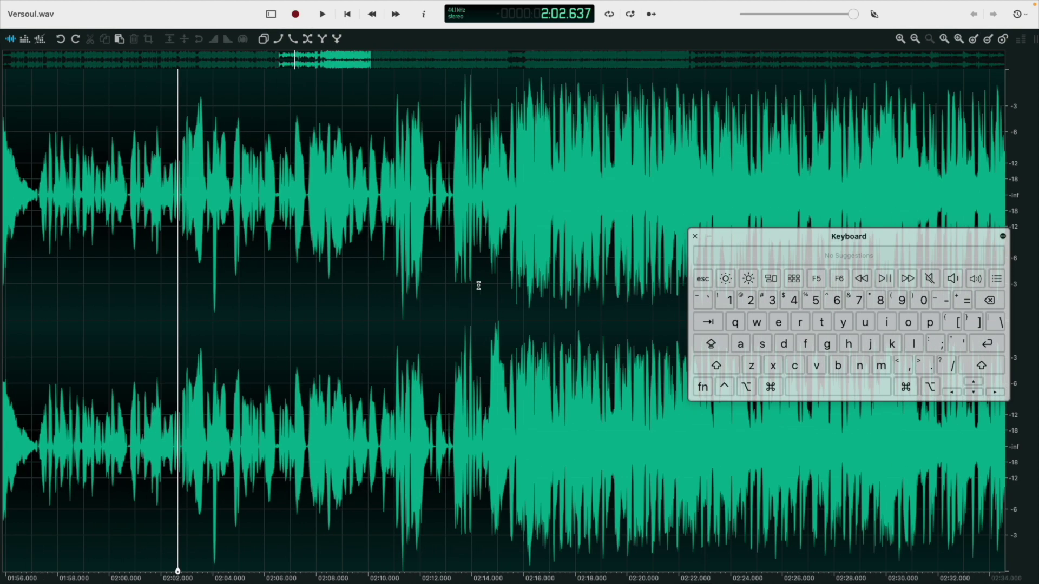
{"action": "mouse_move", "coordinate": [227, 204]}
{"action": "left_mouse_down"}
{"action": "mouse_move", "coordinate": [476, 206]}
{"action": "mouse_move", "coordinate": [452, 243]}
{"action": "mouse_move", "coordinate": [463, 286]}
{"action": "left_mouse_up"}
{"action": "scroll", "coordinate": [215, 200], "scroll_direction": "up", "scroll_amount": 5}
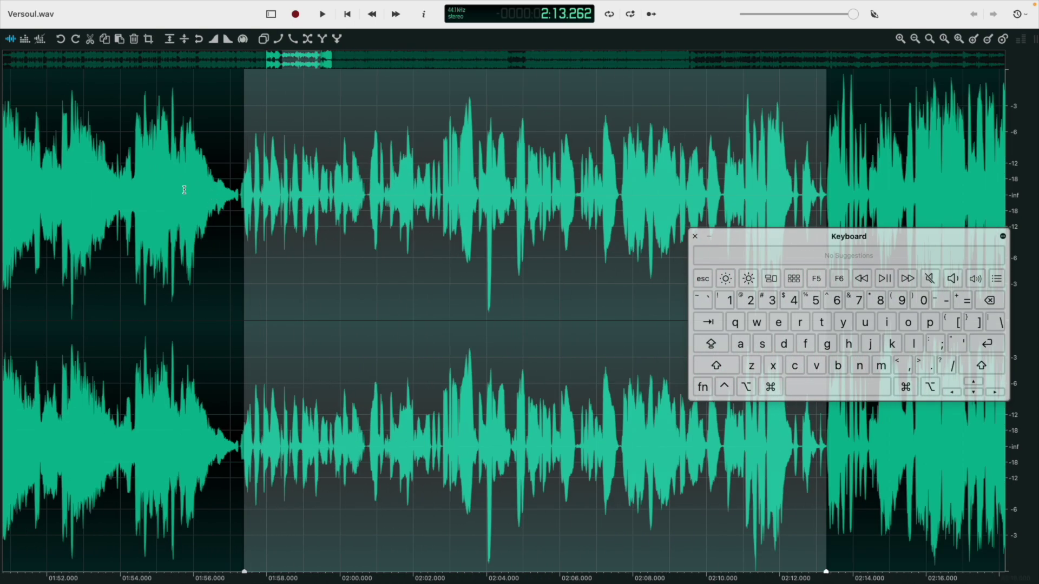
{"action": "left_click", "coordinate": [199, 192]}
{"action": "scroll", "coordinate": [263, 199], "scroll_direction": "down", "scroll_amount": 9}
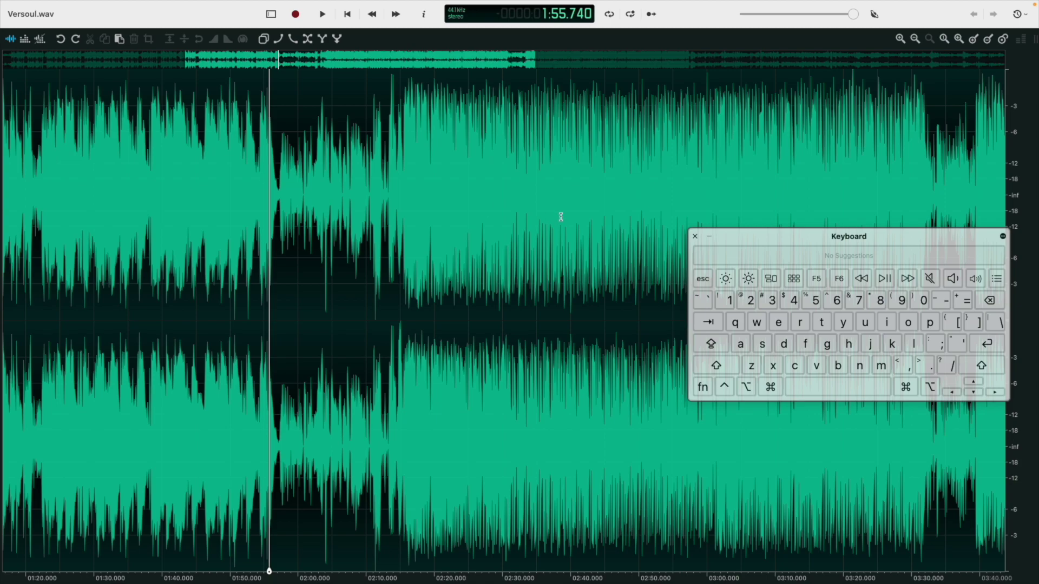
{"action": "scroll", "coordinate": [394, 339], "scroll_direction": "down", "scroll_amount": 5}
Step: Select the short section from about 2:46.70 to 2:47.39, reverse it, and play it briefly
{"action": "left_click", "coordinate": [400, 333]}
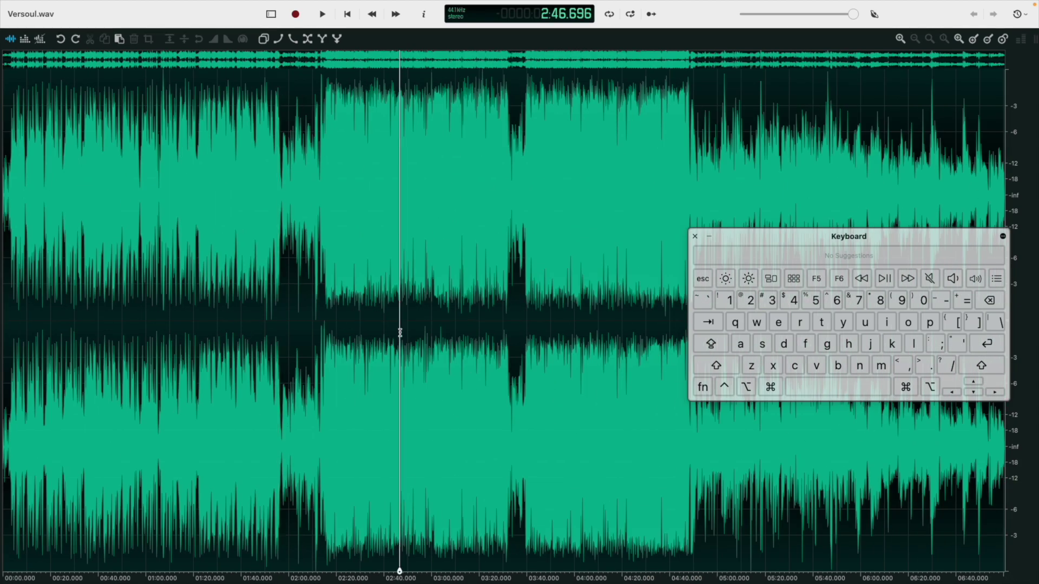
{"action": "scroll", "coordinate": [400, 332], "scroll_direction": "up", "scroll_amount": 8}
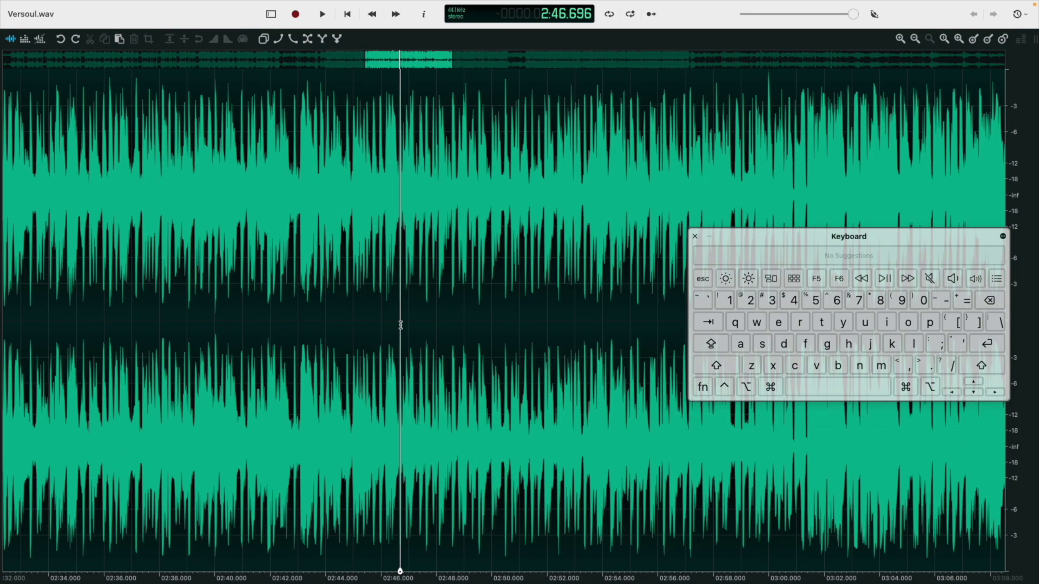
{"action": "left_click_drag", "start_coordinate": [401, 333], "coordinate": [419, 336]}
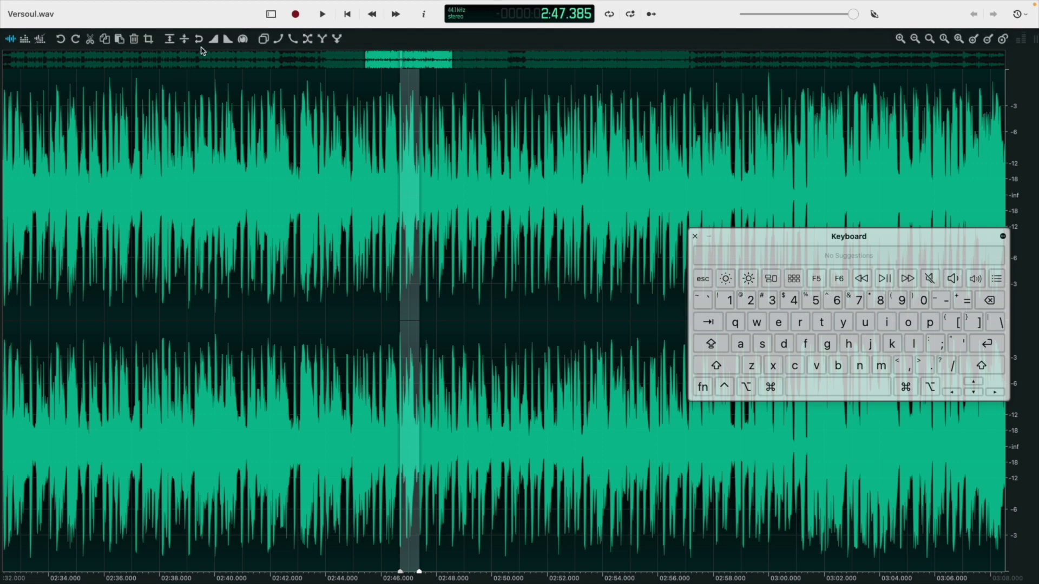
{"action": "left_click", "coordinate": [199, 39]}
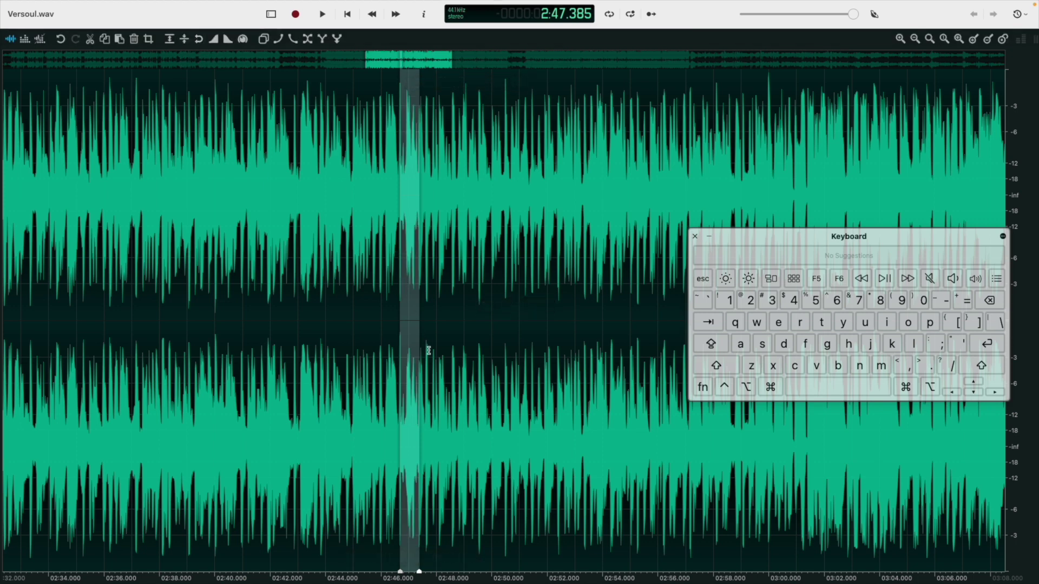
{"action": "key", "text": "space"}
{"action": "key", "text": "space"}
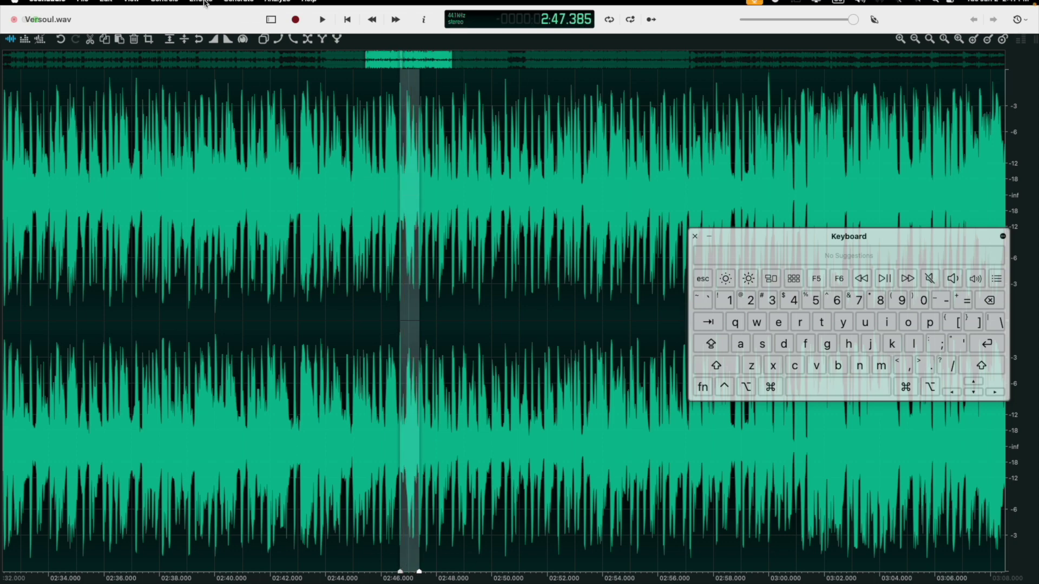
Step: Reverse the selected short section again, and clear the selection by placing the cursor at about 2:44.59
{"action": "left_click", "coordinate": [199, 39]}
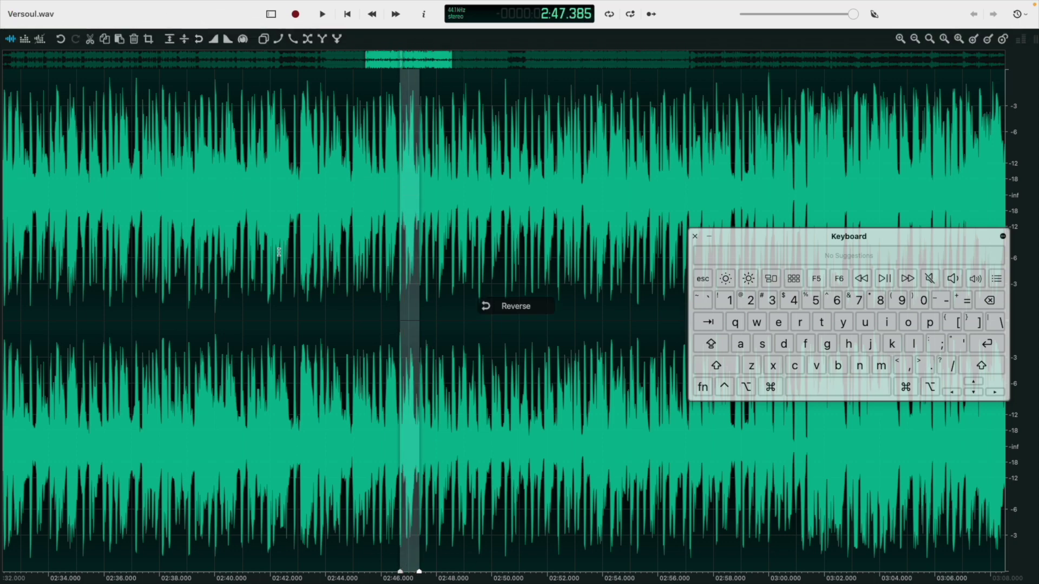
{"action": "left_click", "coordinate": [343, 332]}
{"action": "scroll", "coordinate": [364, 318], "scroll_direction": "down", "scroll_amount": 1}
{"action": "scroll", "coordinate": [364, 318], "scroll_direction": "down", "scroll_amount": 5}
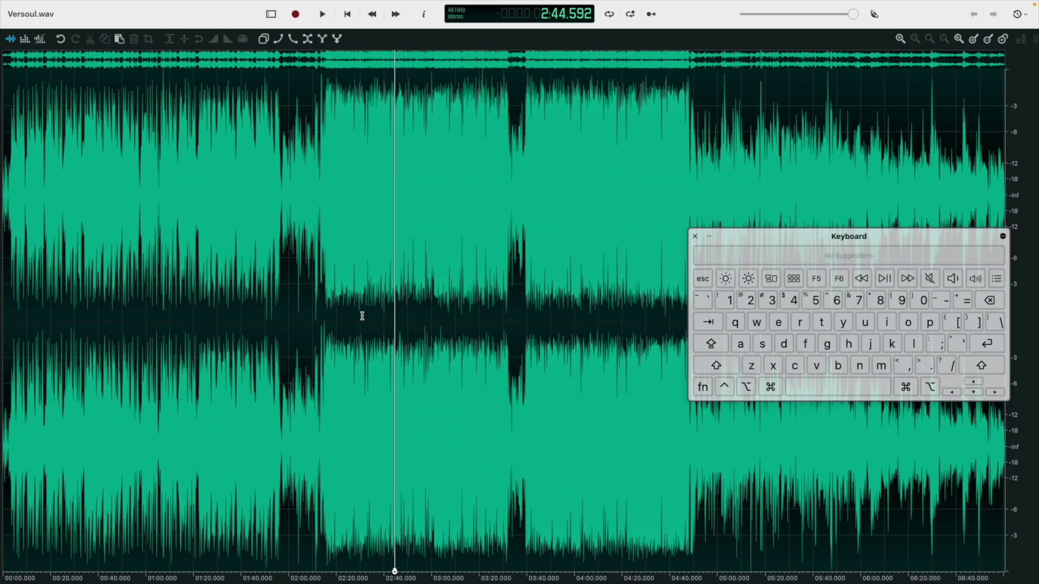
Step: Examine the transition into the quieter passage near 1:57, placing the cursor exactly where the loud part ends at about 1:57.209
{"action": "scroll", "coordinate": [335, 330], "scroll_direction": "up", "scroll_amount": 6}
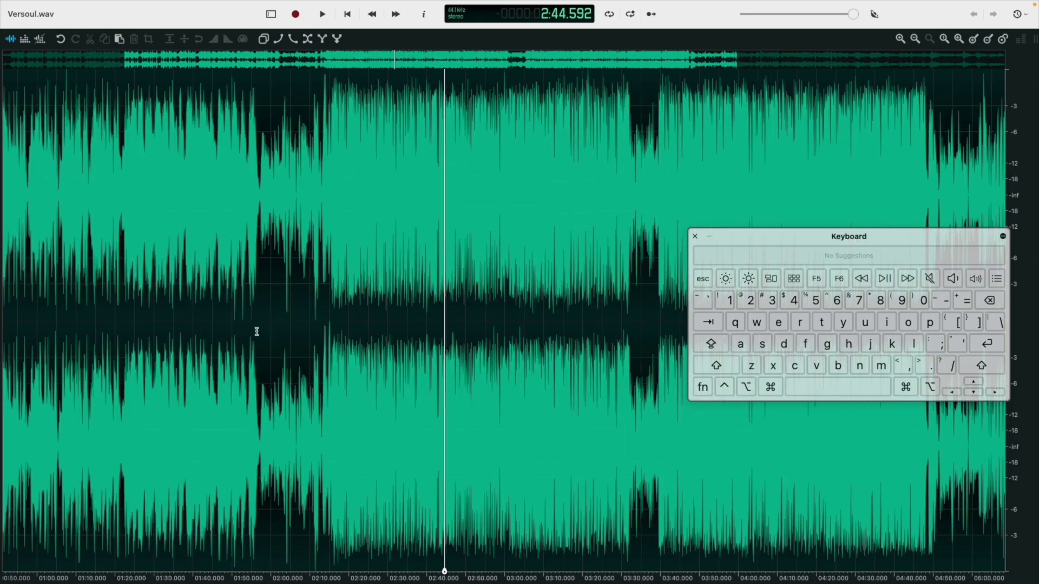
{"action": "scroll", "coordinate": [260, 329], "scroll_direction": "up", "scroll_amount": 2}
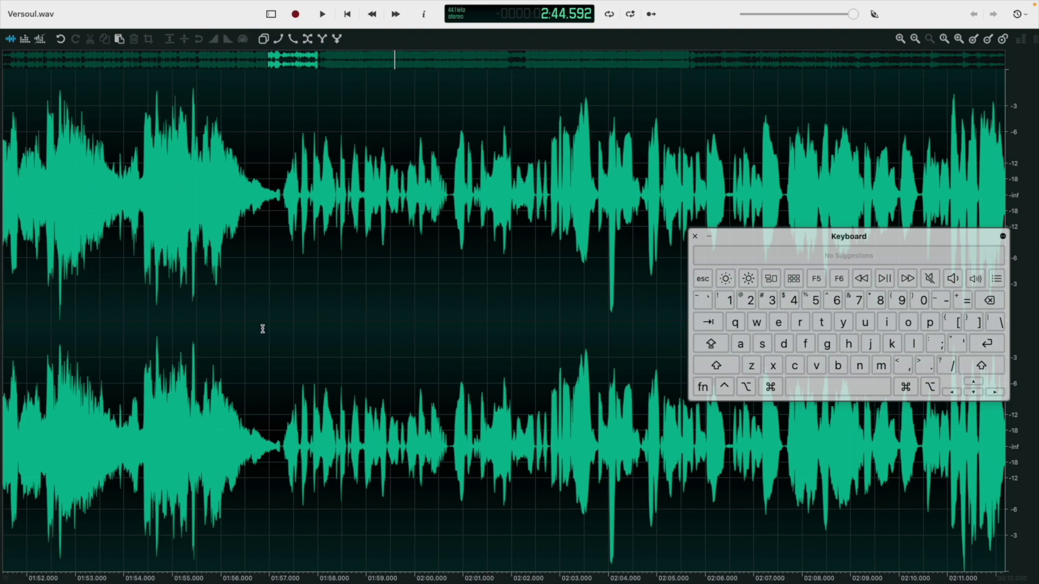
{"action": "scroll", "coordinate": [280, 222], "scroll_direction": "up", "scroll_amount": 3}
{"action": "scroll", "coordinate": [280, 227], "scroll_direction": "down", "scroll_amount": 3}
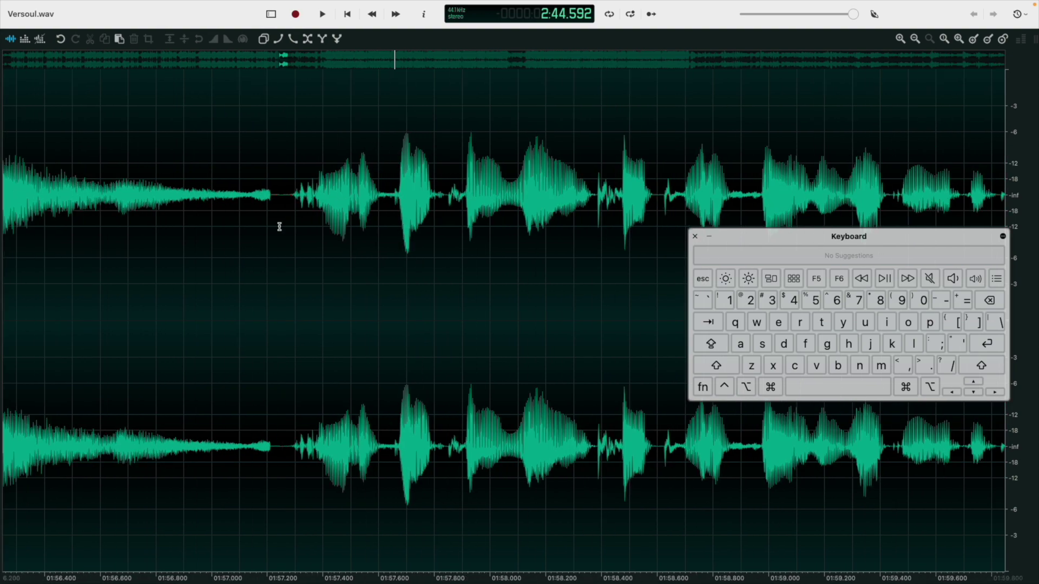
{"action": "scroll", "coordinate": [282, 227], "scroll_direction": "up", "scroll_amount": 8}
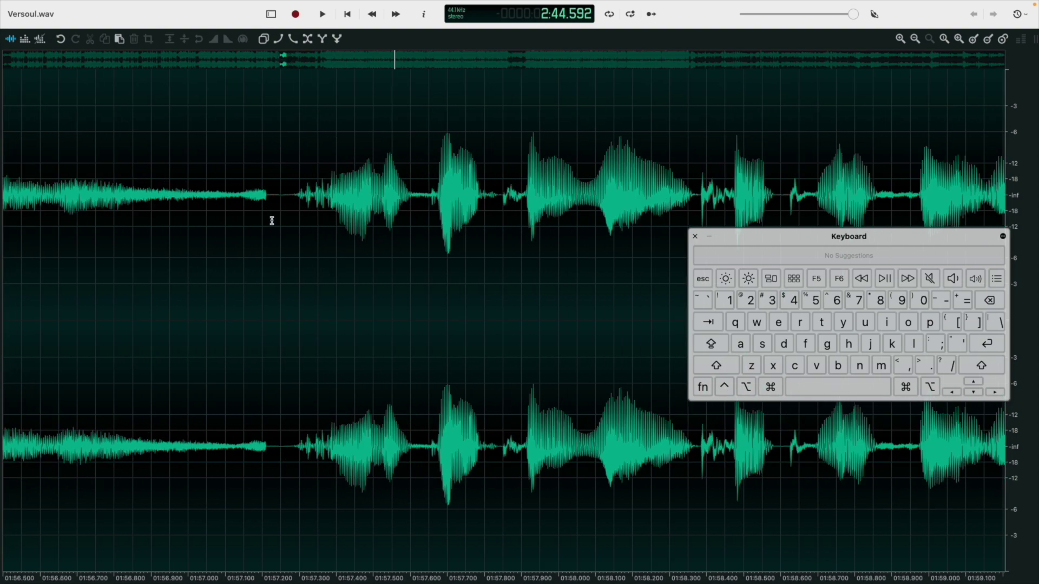
{"action": "left_click", "coordinate": [259, 227]}
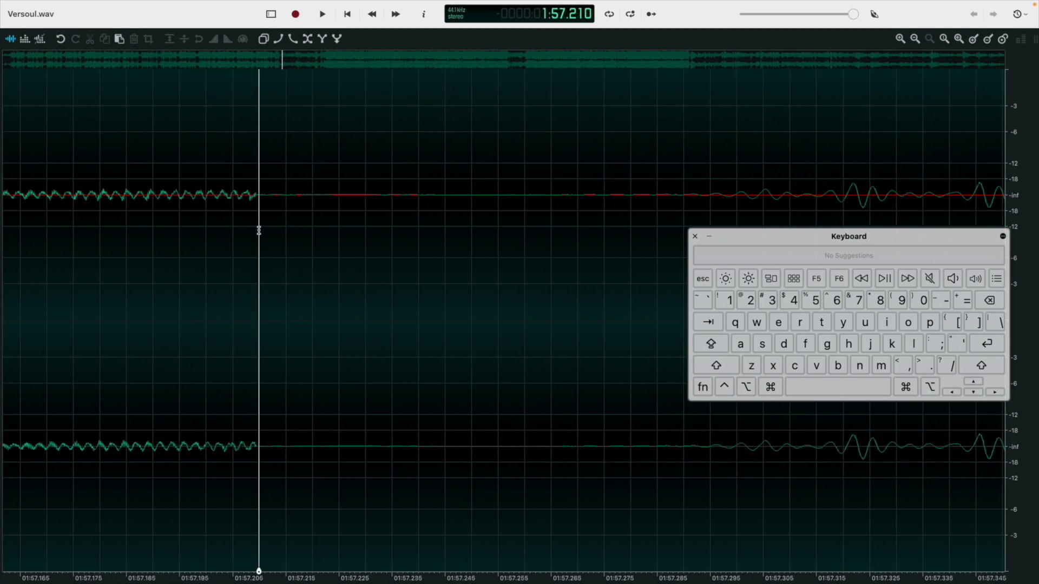
{"action": "scroll", "coordinate": [258, 229], "scroll_direction": "up", "scroll_amount": 5}
{"action": "left_click", "coordinate": [251, 217]}
{"action": "scroll", "coordinate": [251, 219], "scroll_direction": "up", "scroll_amount": 3}
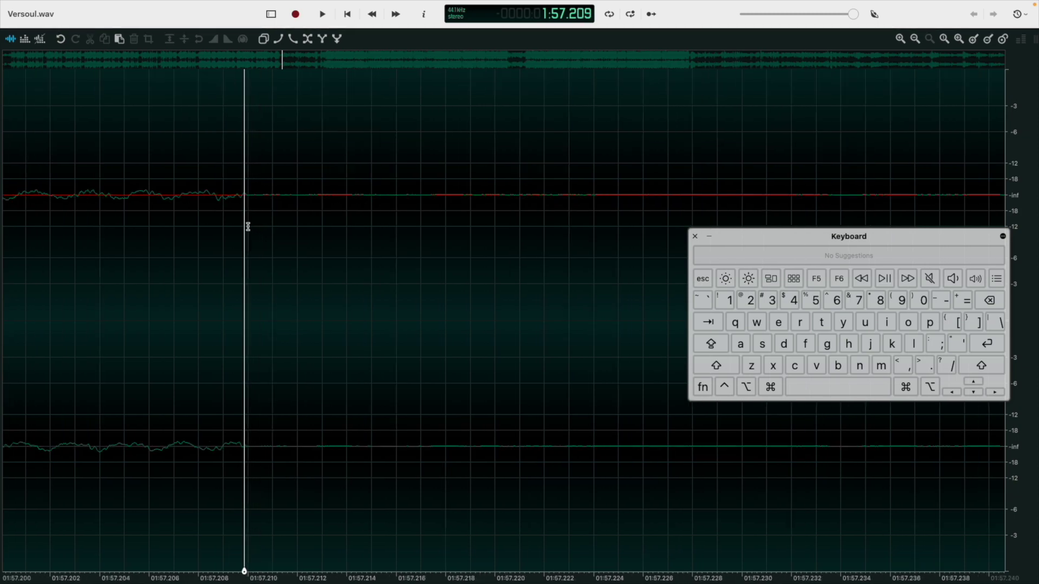
{"action": "scroll", "coordinate": [297, 230], "scroll_direction": "down", "scroll_amount": 8}
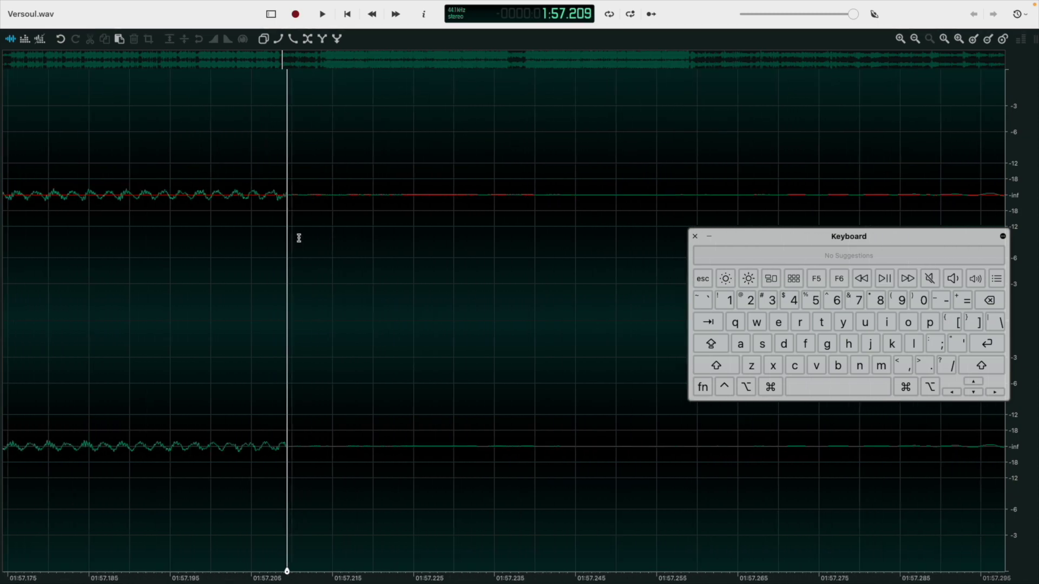
{"action": "scroll", "coordinate": [303, 250], "scroll_direction": "down", "scroll_amount": 6}
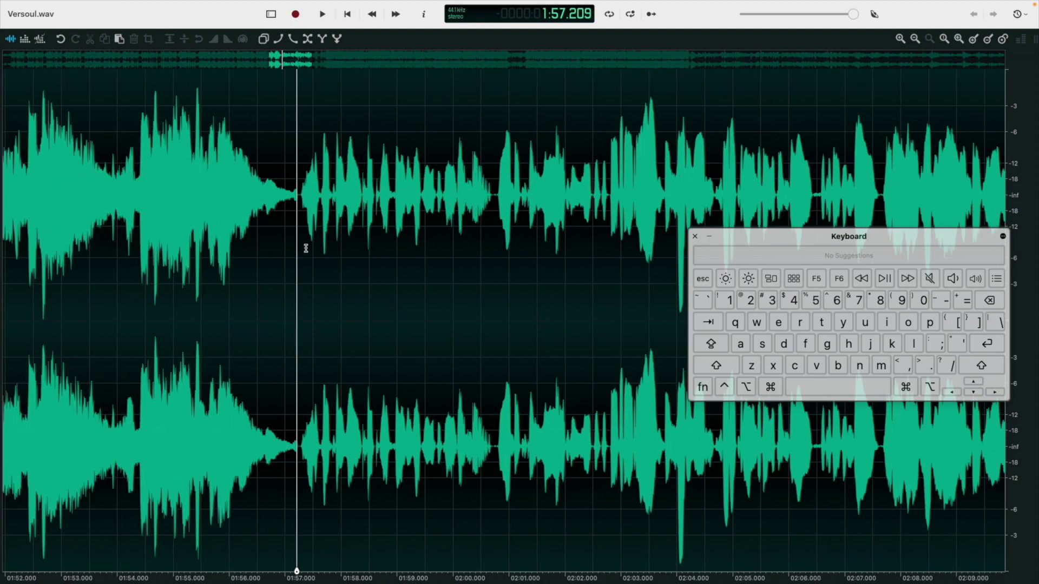
{"action": "scroll", "coordinate": [307, 251], "scroll_direction": "down", "scroll_amount": 4}
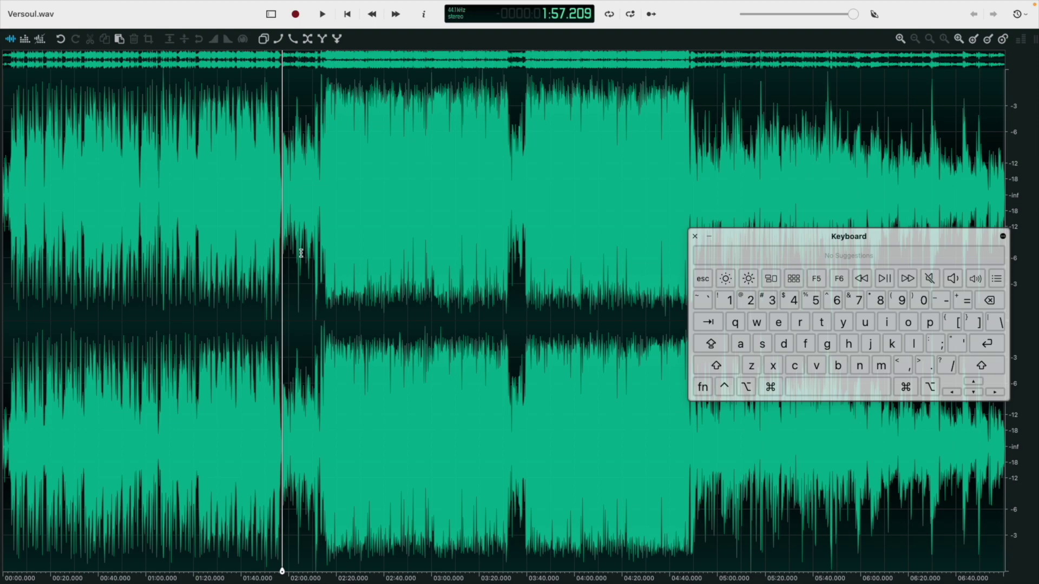
Step: Select the short vocal section from about 2:04.667 to 2:05.078 in the quieter passage
{"action": "scroll", "coordinate": [314, 269], "scroll_direction": "up", "scroll_amount": 5}
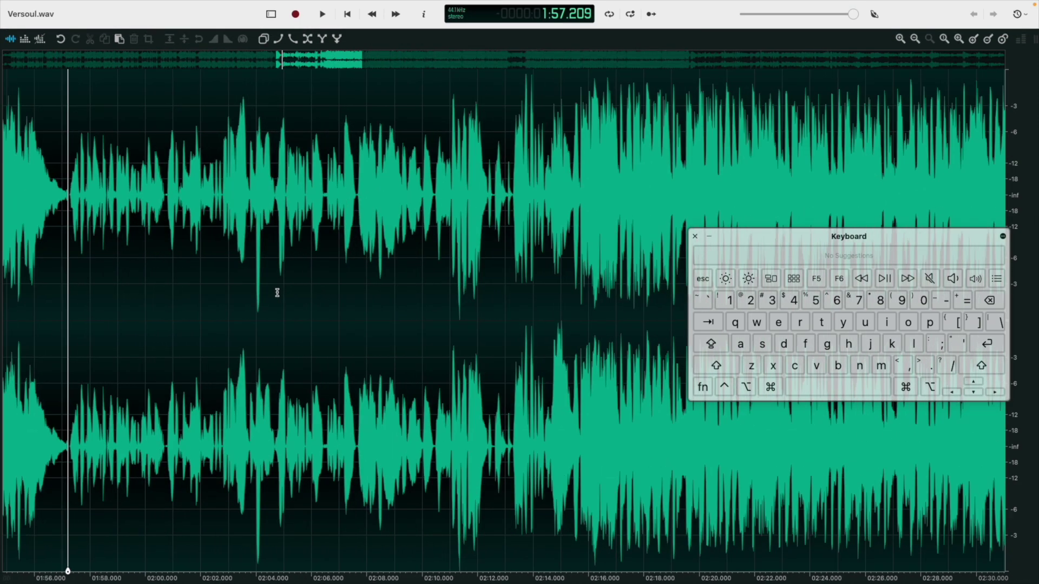
{"action": "scroll", "coordinate": [277, 293], "scroll_direction": "up", "scroll_amount": 4}
{"action": "left_click_drag", "start_coordinate": [283, 226], "coordinate": [357, 233]}
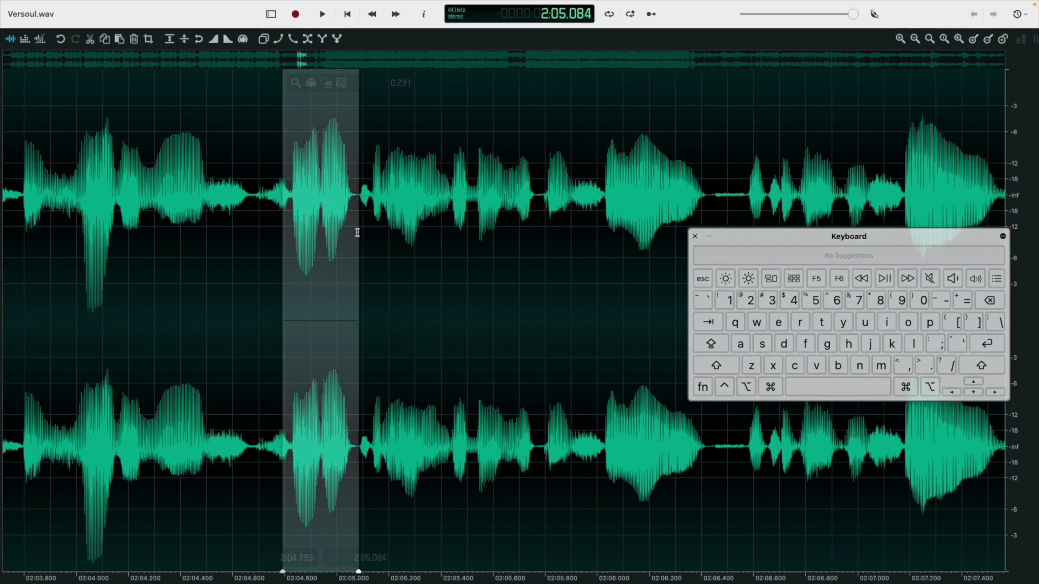
{"action": "left_click", "coordinate": [357, 299]}
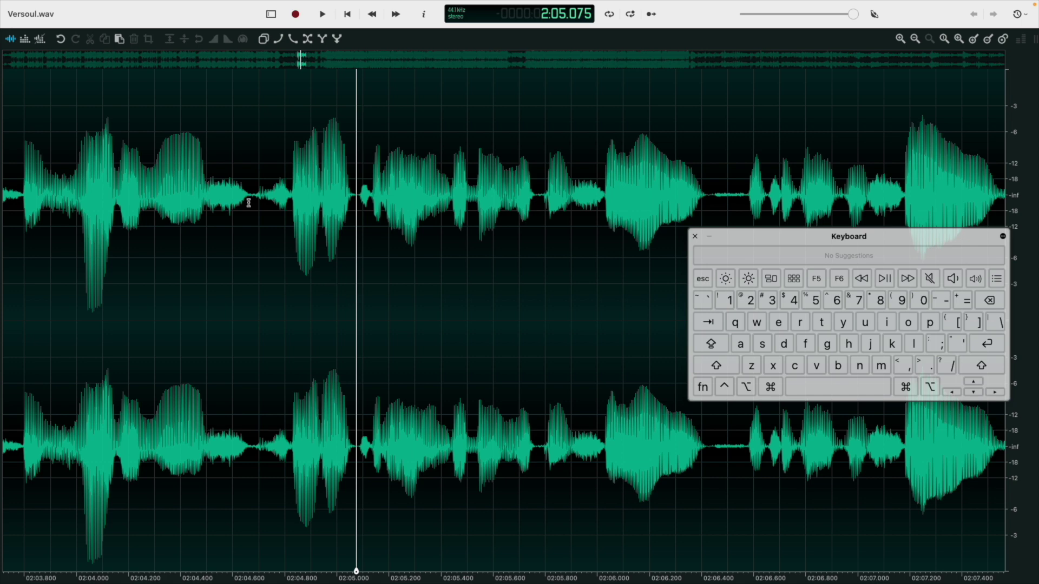
{"action": "left_click_drag", "start_coordinate": [249, 203], "coordinate": [356, 235]}
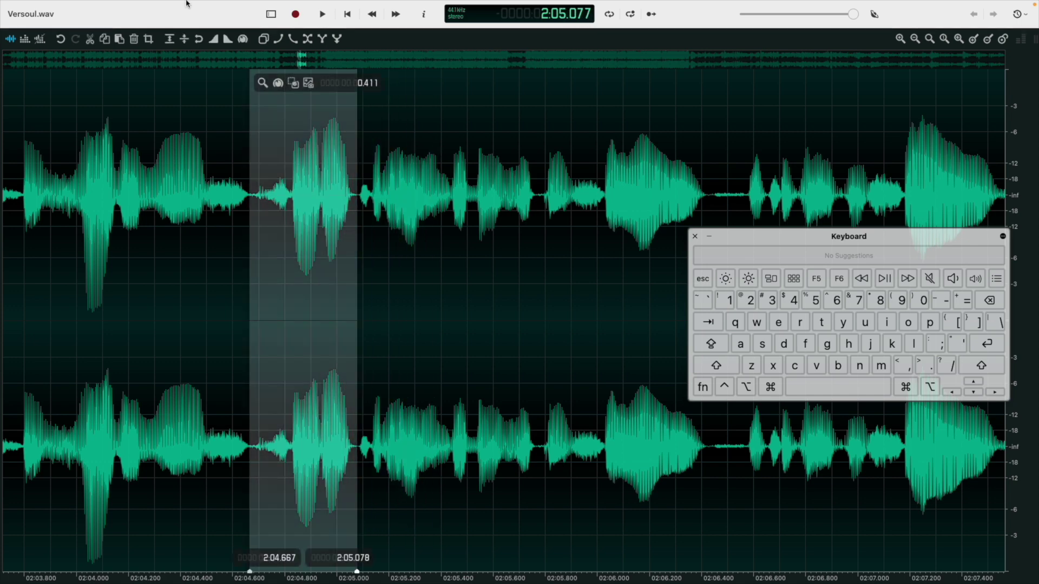
Step: Look through the filter, equalization and special effects, and open the Apple Roger Beep settings and close them without applying
{"action": "left_click", "coordinate": [205, 5]}
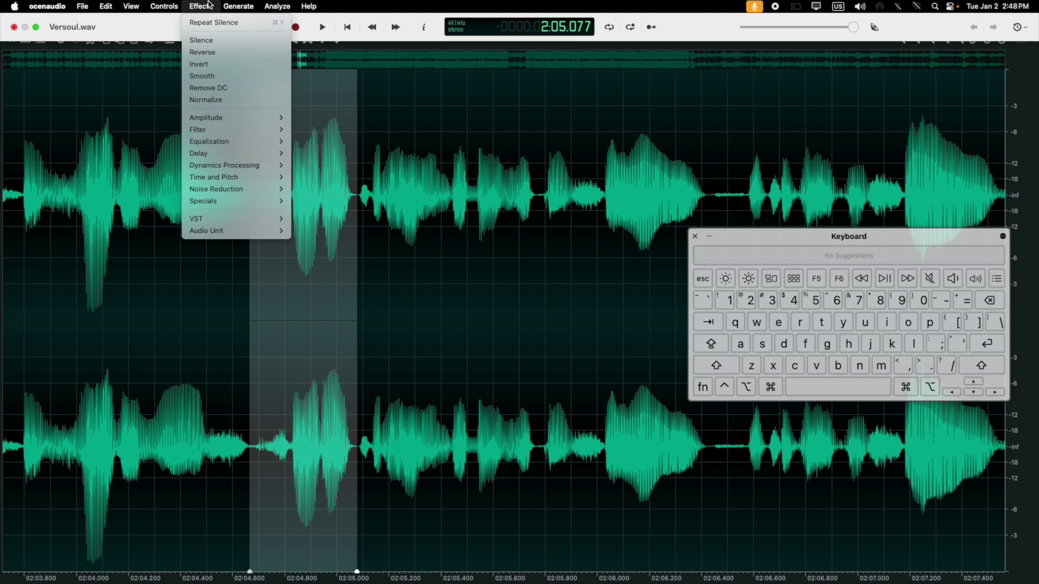
{"action": "mouse_move", "coordinate": [268, 137]}
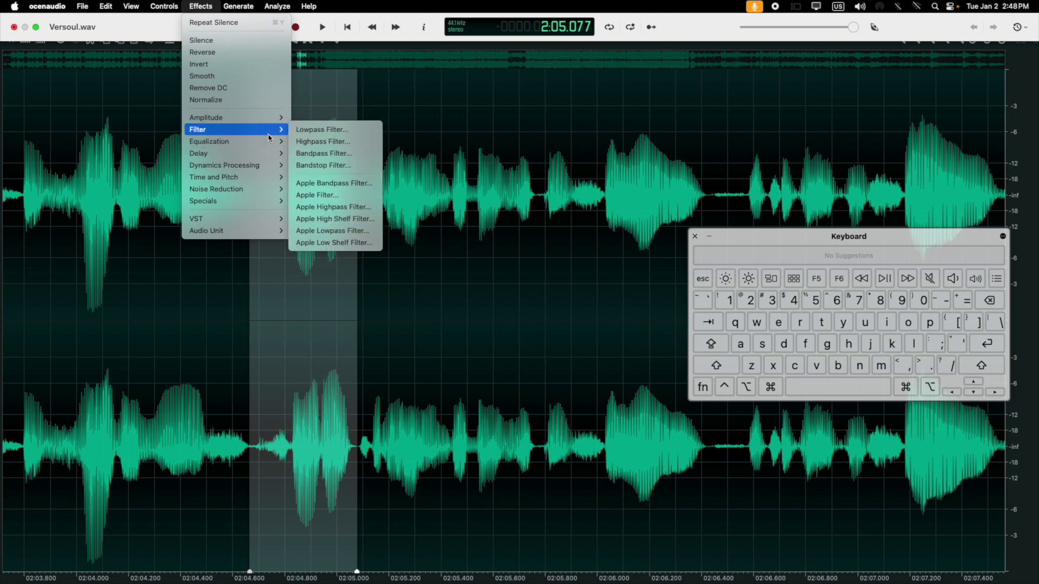
{"action": "mouse_move", "coordinate": [267, 118]}
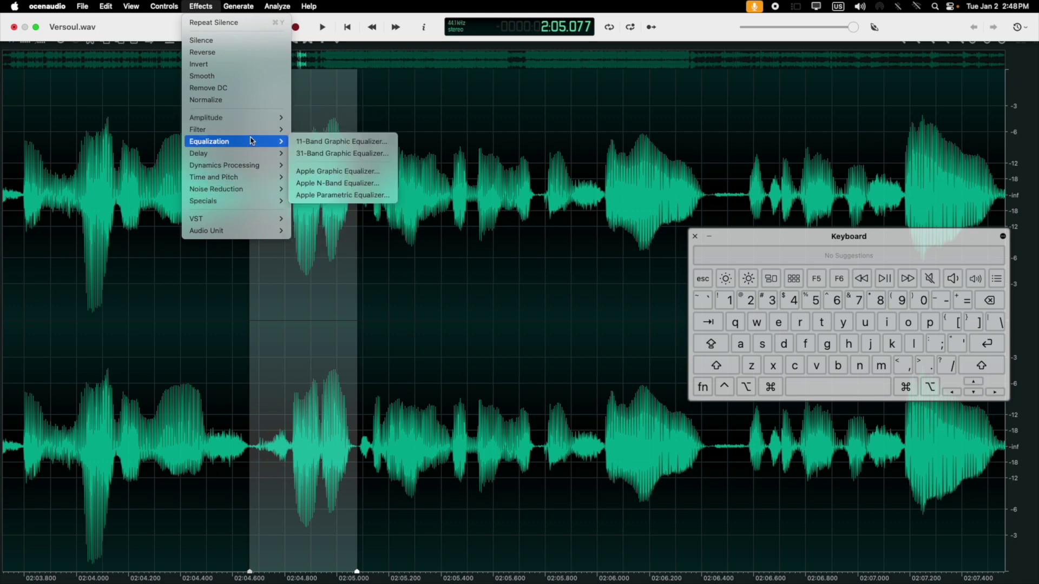
{"action": "mouse_move", "coordinate": [249, 206]}
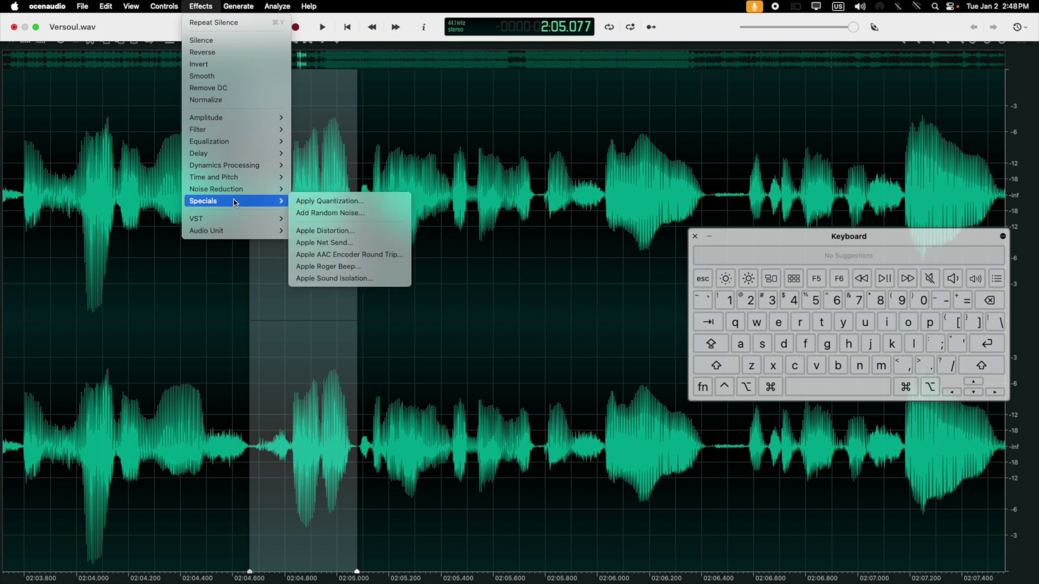
{"action": "left_click", "coordinate": [325, 266]}
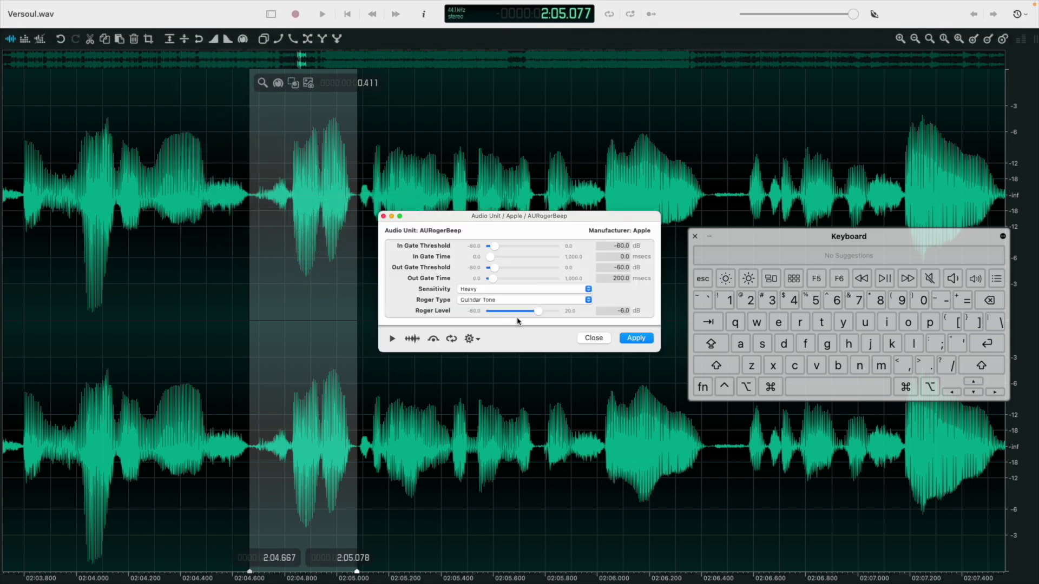
{"action": "left_click", "coordinate": [595, 341]}
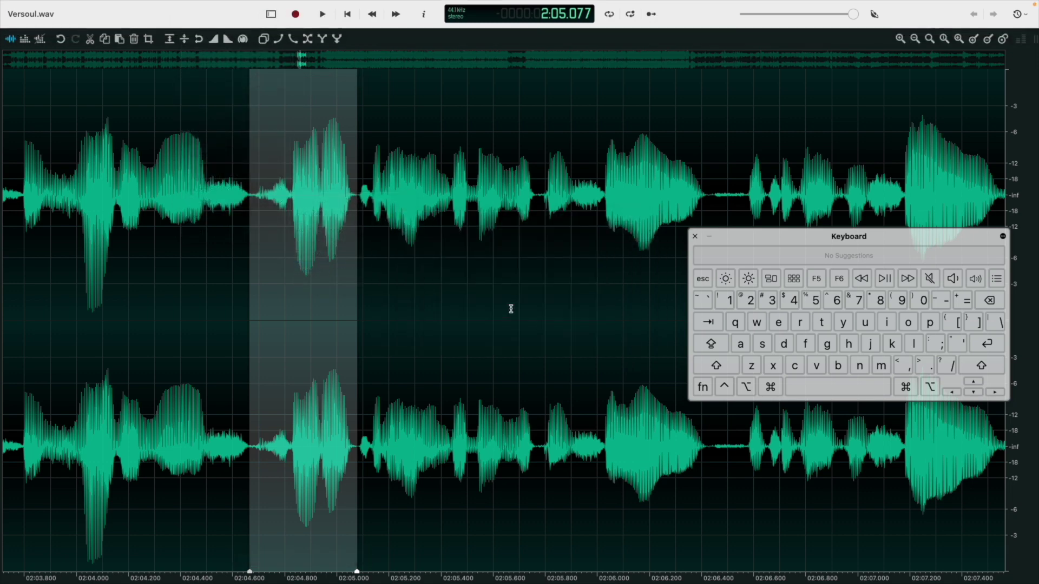
Step: Replace the selected section with a generated sine tone, with start and end frequencies of 1000 Hz
{"action": "left_click", "coordinate": [238, 6]}
{"action": "mouse_move", "coordinate": [238, 6]}
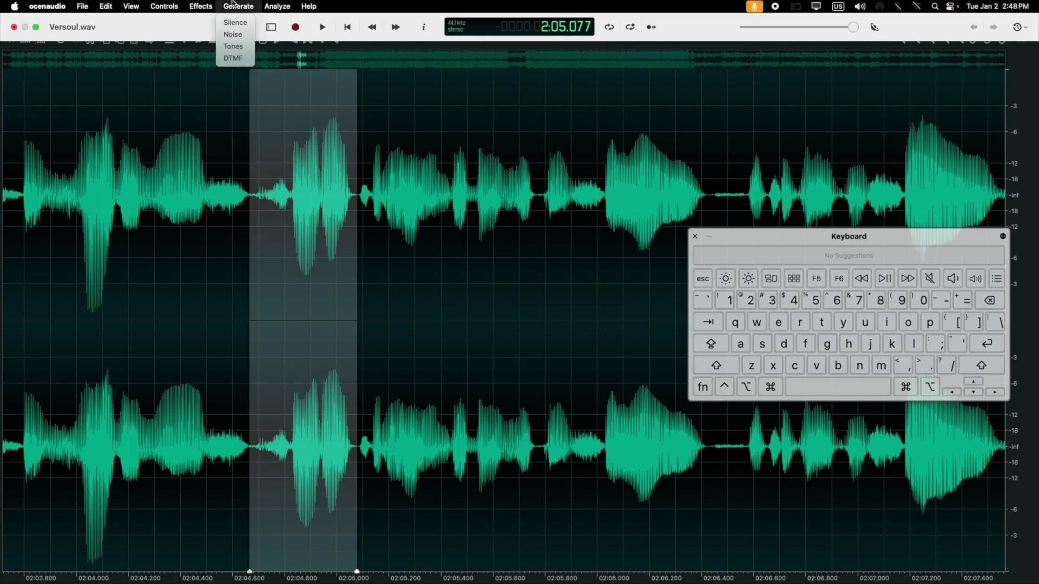
{"action": "left_click", "coordinate": [233, 46]}
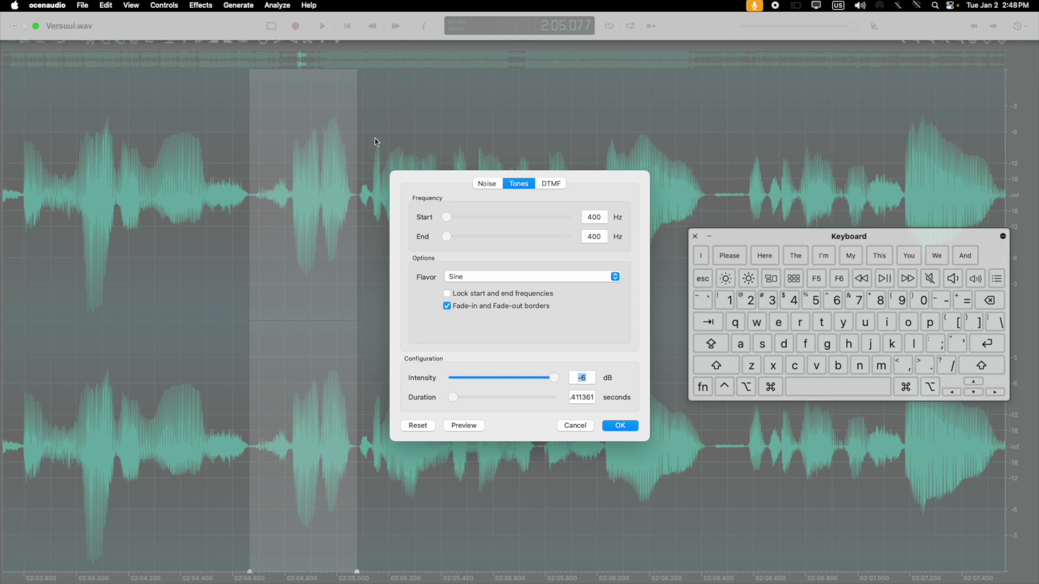
{"action": "key", "text": "Tab"}
{"action": "key", "text": "Tab"}
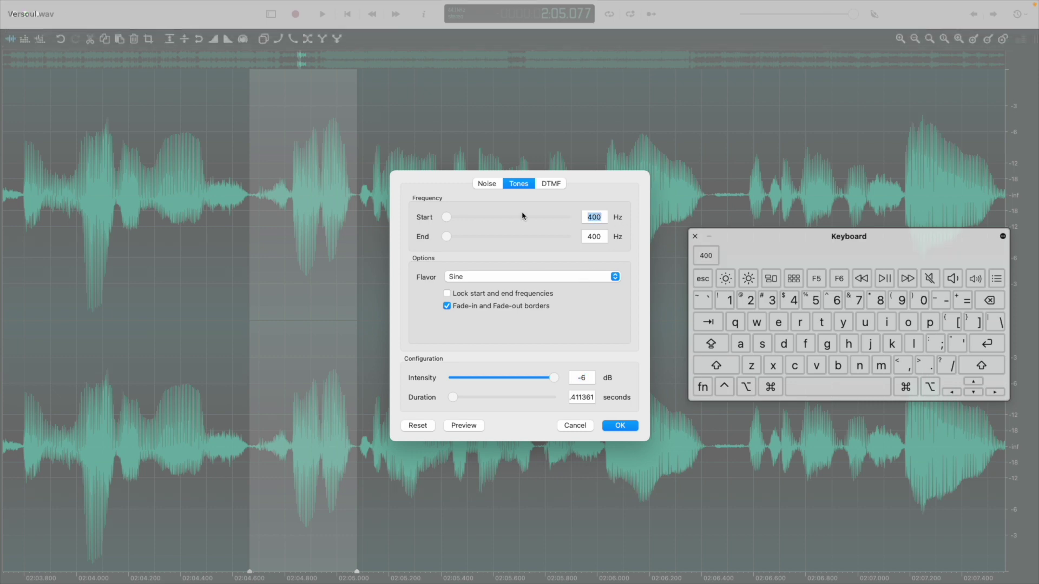
{"action": "type", "text": "1000"}
{"action": "key", "text": "Tab"}
{"action": "type", "text": "1000"}
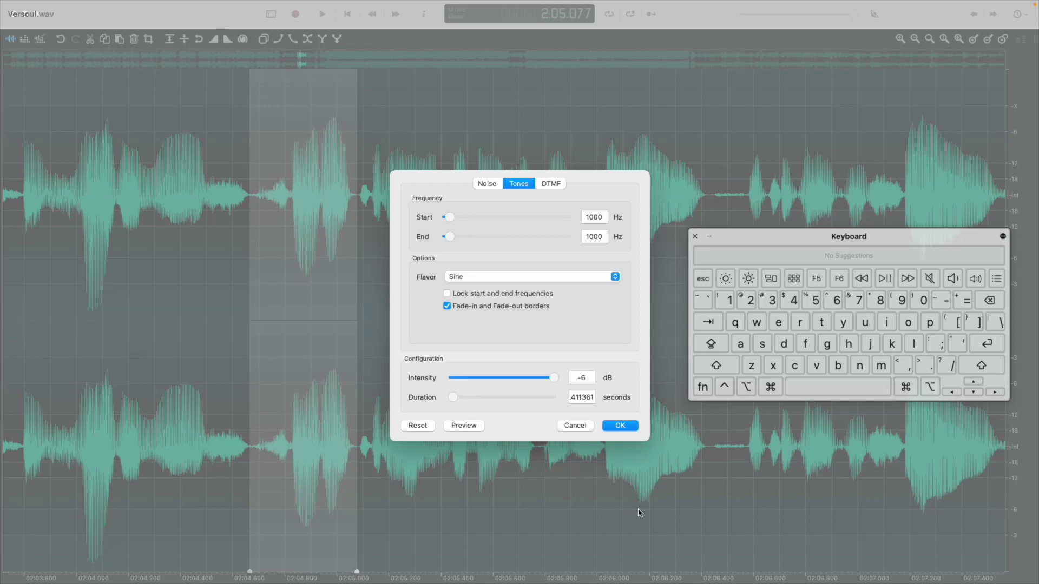
{"action": "left_click", "coordinate": [620, 425]}
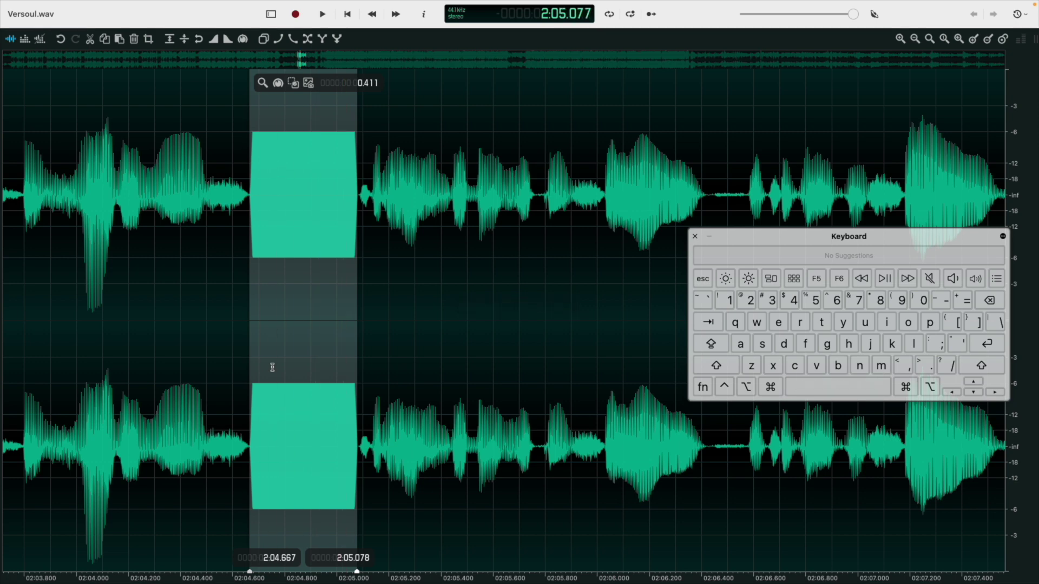
Step: Play the passage from about 2:04.248 to hear the generated tone, and undo the tone generation
{"action": "left_click", "coordinate": [141, 306]}
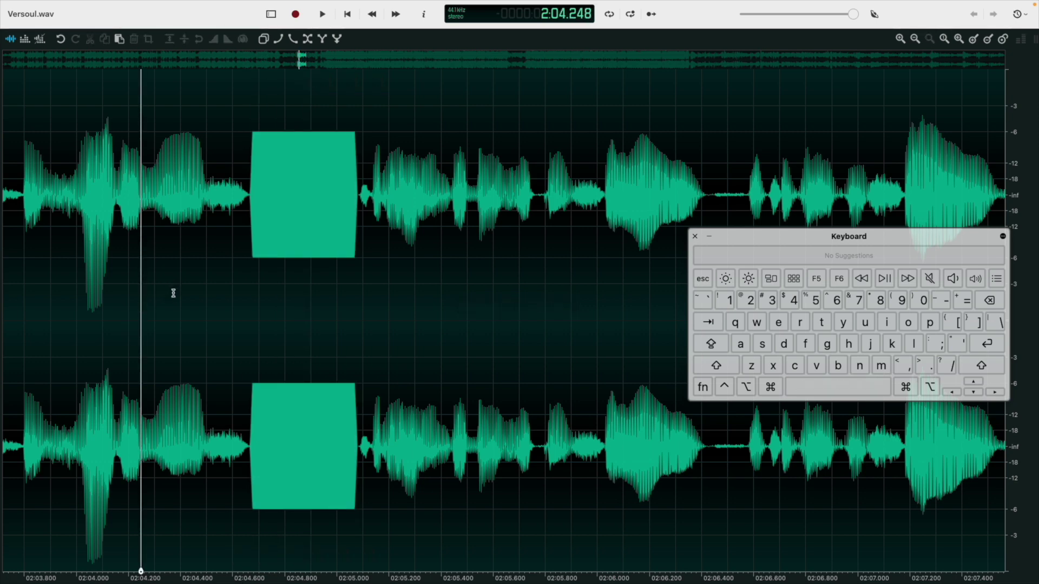
{"action": "key", "text": "space"}
{"action": "key", "text": "space"}
{"action": "key", "text": "super+z"}
{"action": "scroll", "coordinate": [357, 260], "scroll_direction": "down", "scroll_amount": 5}
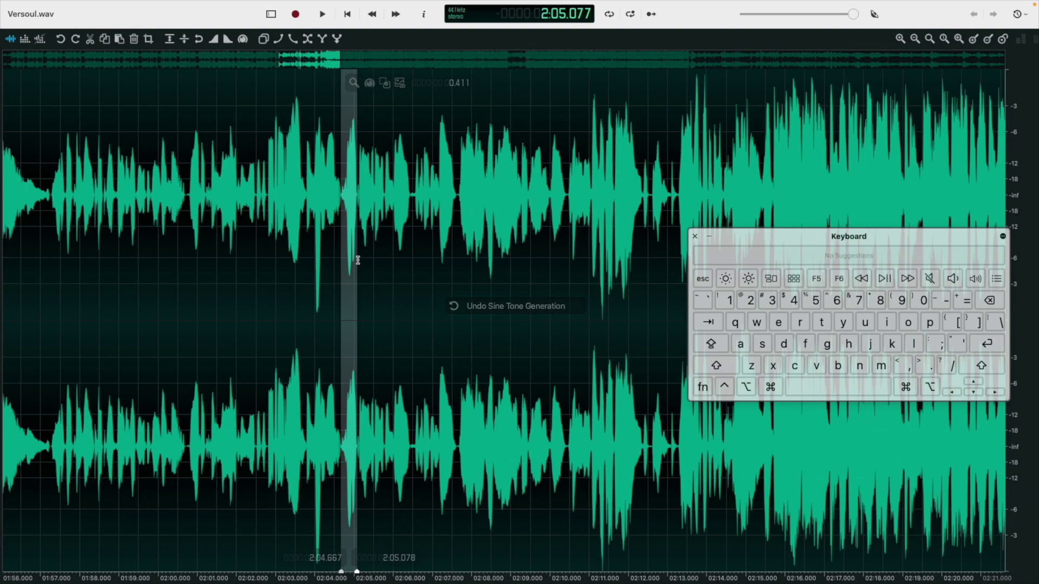
{"action": "scroll", "coordinate": [358, 260], "scroll_direction": "down", "scroll_amount": 5}
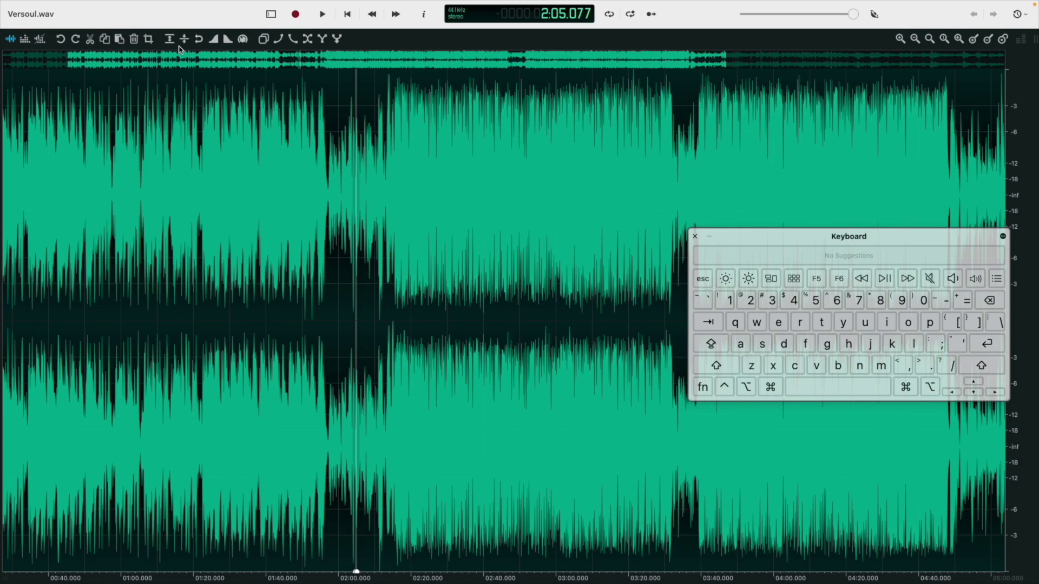
{"action": "scroll", "coordinate": [463, 316], "scroll_direction": "down", "scroll_amount": 4}
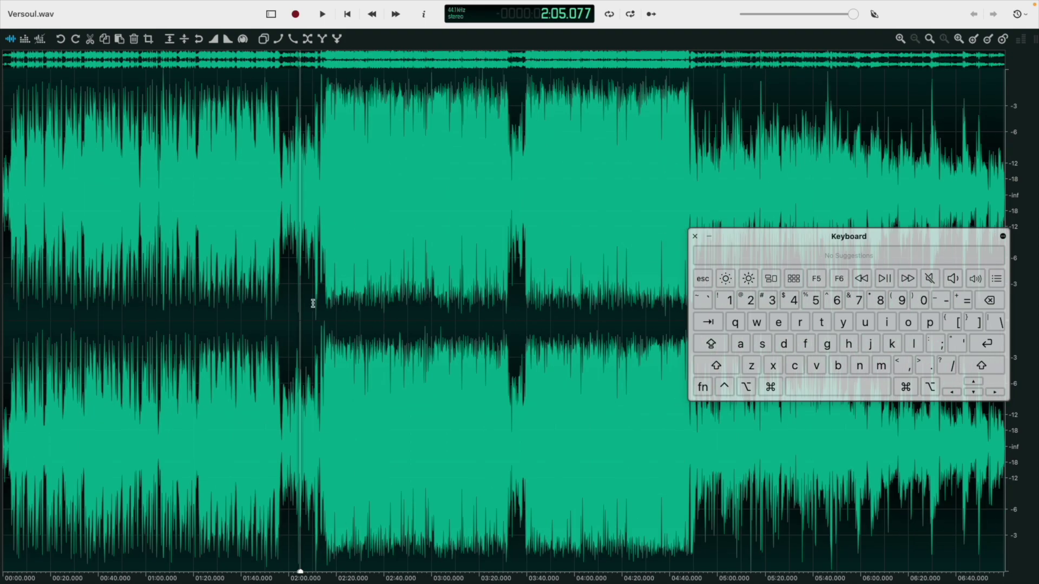
Step: Play briefly from about 4:48.13, and select the fading tail of about 0.519 seconds ending at about 4:48.618
{"action": "scroll", "coordinate": [637, 250], "scroll_direction": "up", "scroll_amount": 10}
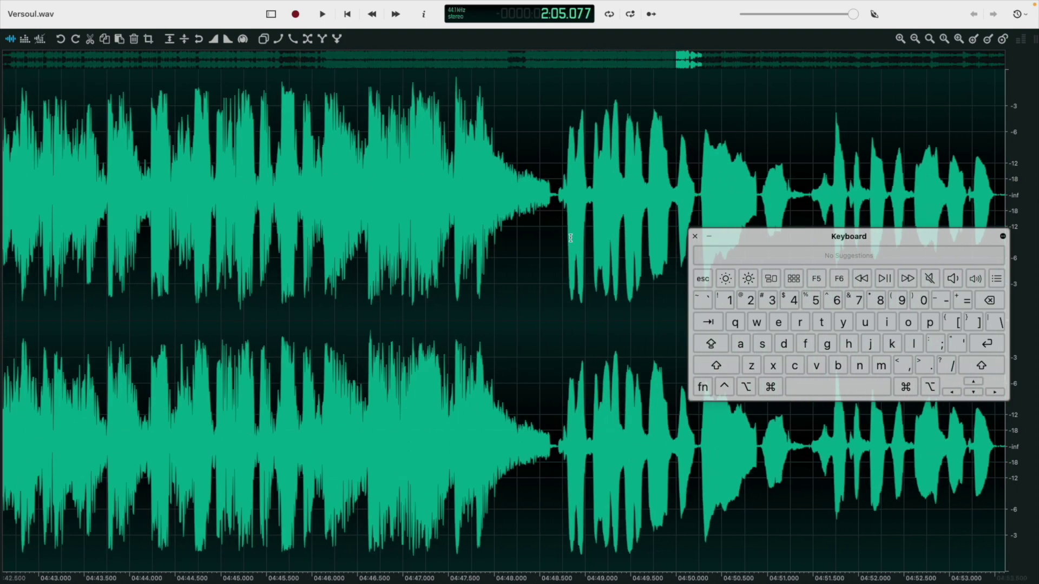
{"action": "scroll", "coordinate": [558, 220], "scroll_direction": "up", "scroll_amount": 5}
{"action": "key", "text": "space"}
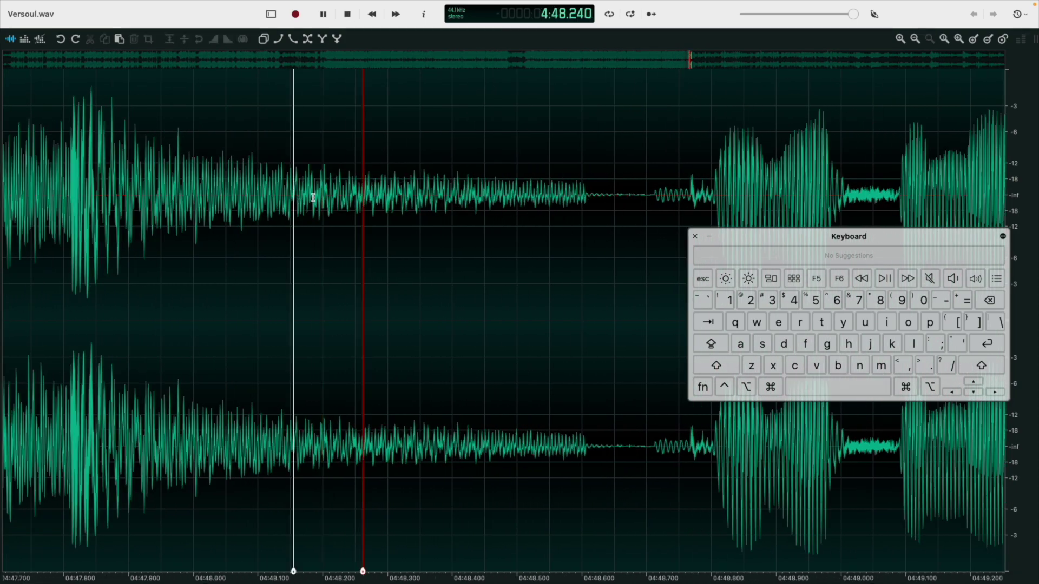
{"action": "key", "text": "space"}
{"action": "left_click", "coordinate": [471, 203]}
{"action": "scroll", "coordinate": [473, 204], "scroll_direction": "down", "scroll_amount": 3}
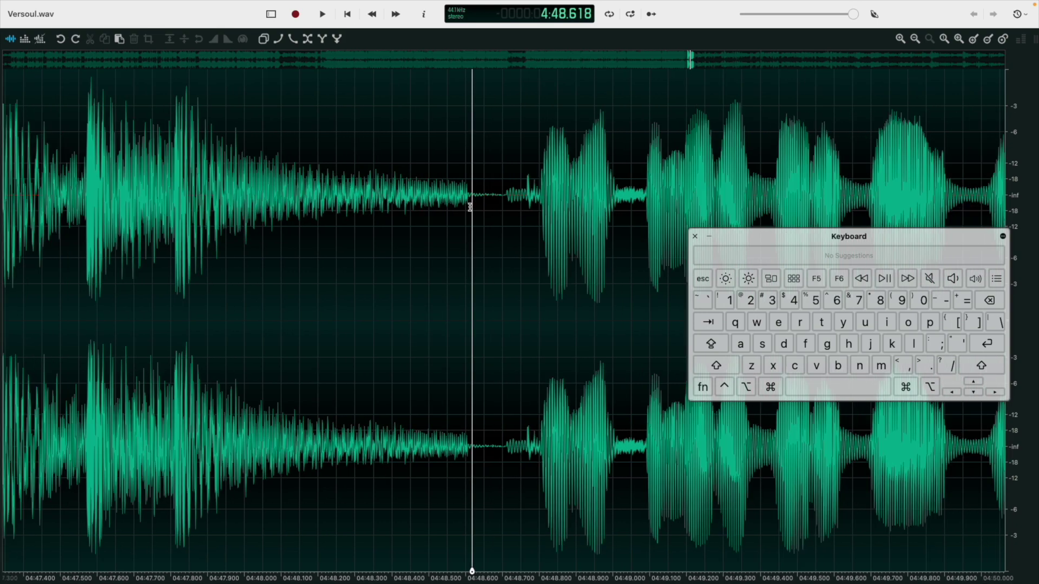
{"action": "mouse_move", "coordinate": [474, 203]}
{"action": "left_mouse_down"}
{"action": "mouse_move", "coordinate": [274, 195]}
{"action": "mouse_move", "coordinate": [506, 190]}
{"action": "mouse_move", "coordinate": [474, 202]}
{"action": "left_mouse_up"}
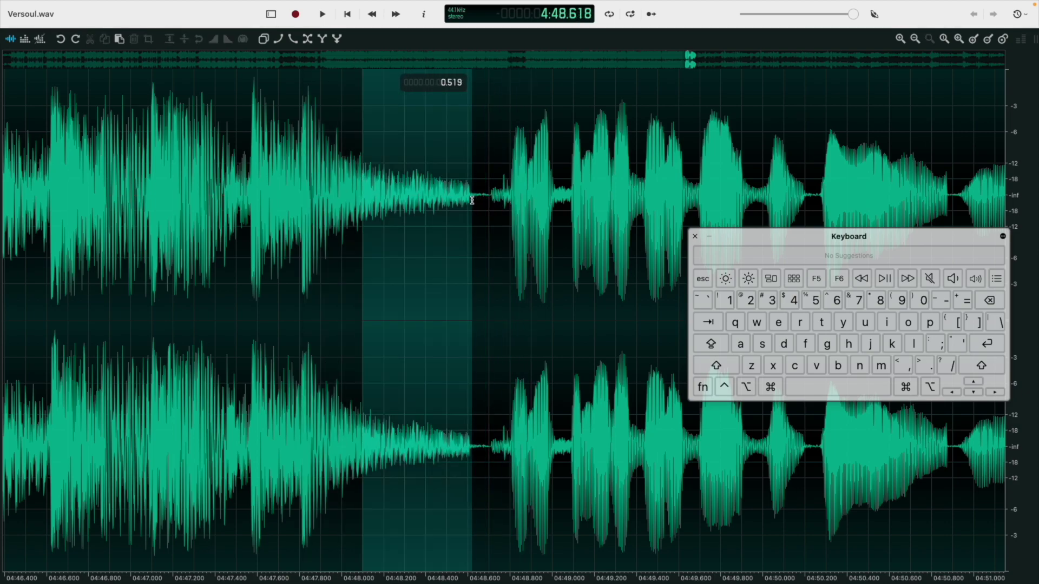
Step: Look through the track for another fading tail, and play briefly from about 1:56.431
{"action": "scroll", "coordinate": [471, 201], "scroll_direction": "down", "scroll_amount": 10}
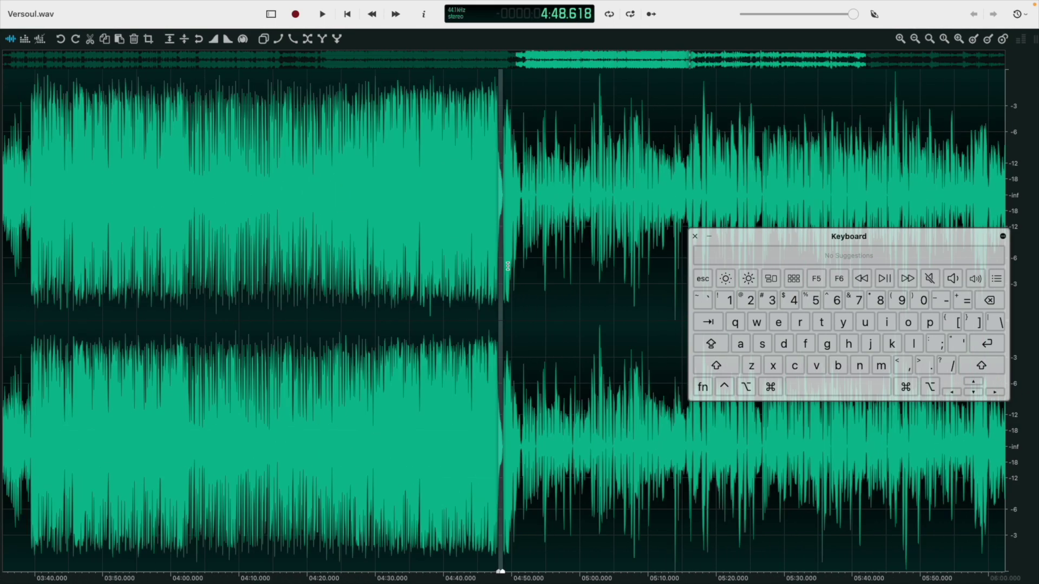
{"action": "scroll", "coordinate": [283, 250], "scroll_direction": "up", "scroll_amount": 12}
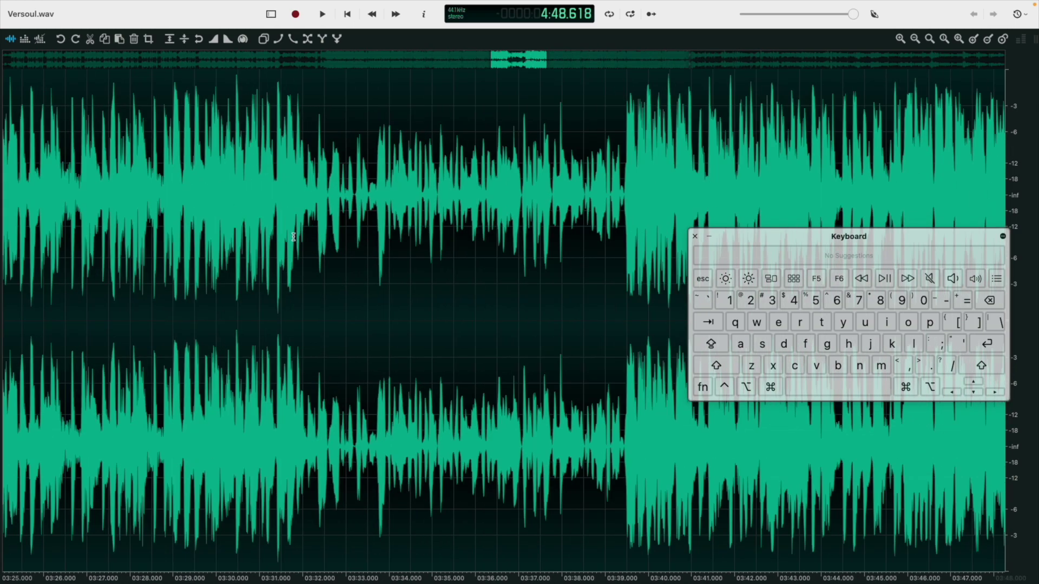
{"action": "scroll", "coordinate": [396, 229], "scroll_direction": "up", "scroll_amount": 8}
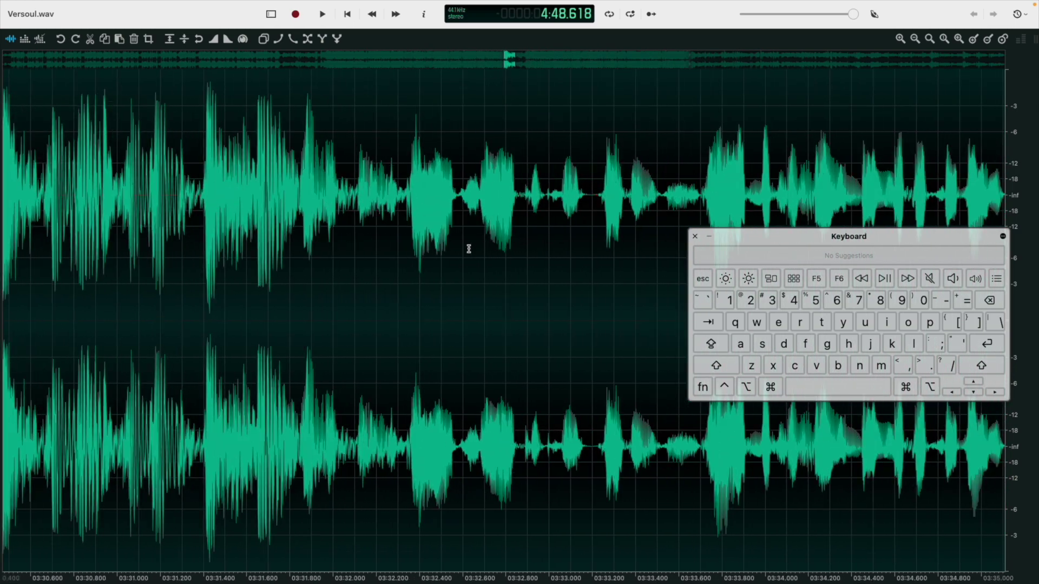
{"action": "scroll", "coordinate": [528, 268], "scroll_direction": "down", "scroll_amount": 12}
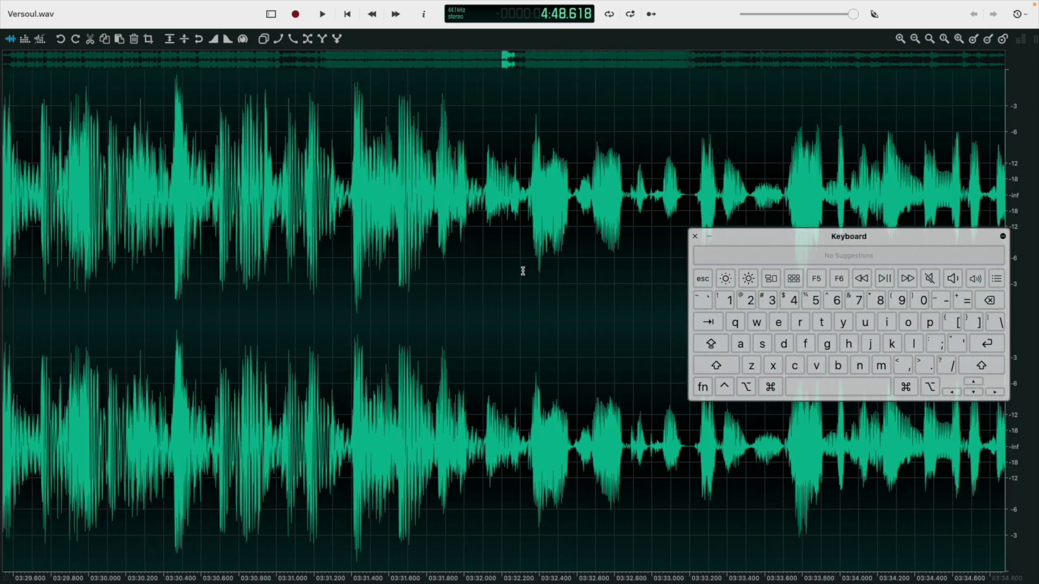
{"action": "scroll", "coordinate": [524, 282], "scroll_direction": "down", "scroll_amount": 4}
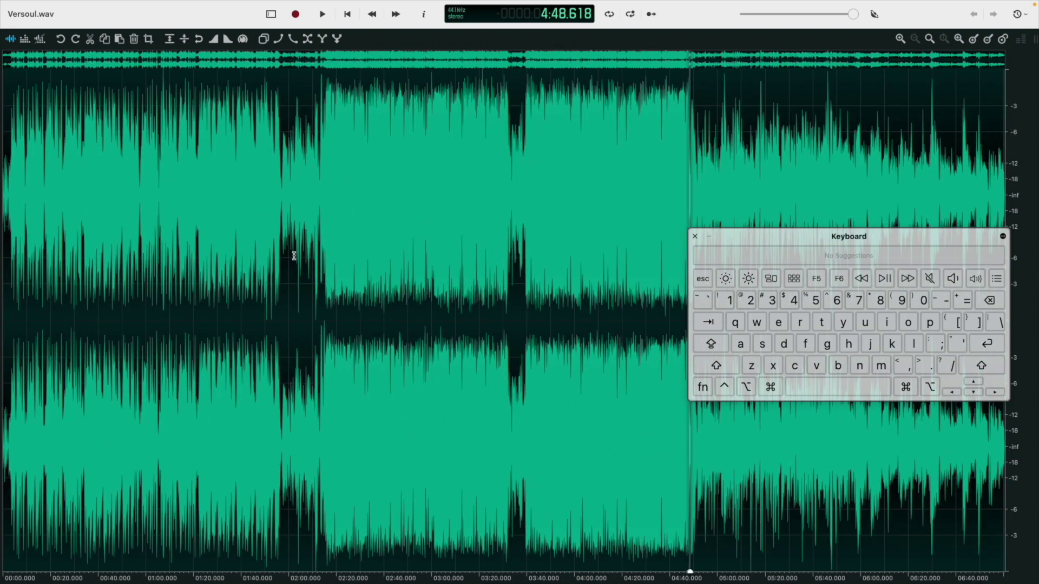
{"action": "scroll", "coordinate": [294, 255], "scroll_direction": "up", "scroll_amount": 8}
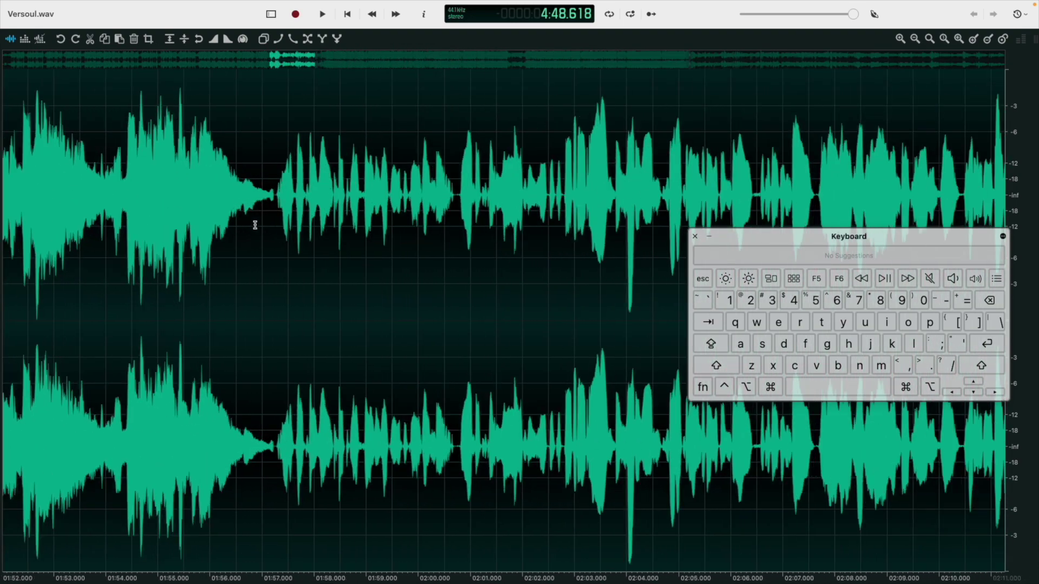
{"action": "scroll", "coordinate": [255, 225], "scroll_direction": "up", "scroll_amount": 2}
{"action": "left_click", "coordinate": [197, 216]}
{"action": "key", "text": "space"}
{"action": "key", "text": "space"}
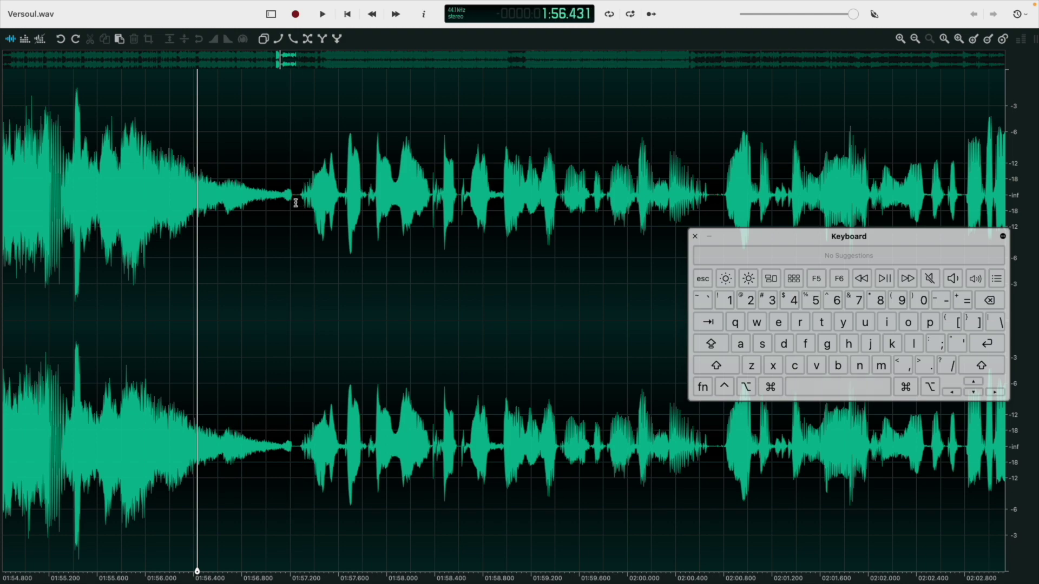
Step: Select the fading tail from about 1:56.170 to its abrupt end at about 1:57.209, fade it out, and inspect the smoothed ending
{"action": "left_click", "coordinate": [295, 203]}
{"action": "scroll", "coordinate": [292, 208], "scroll_direction": "up", "scroll_amount": 3}
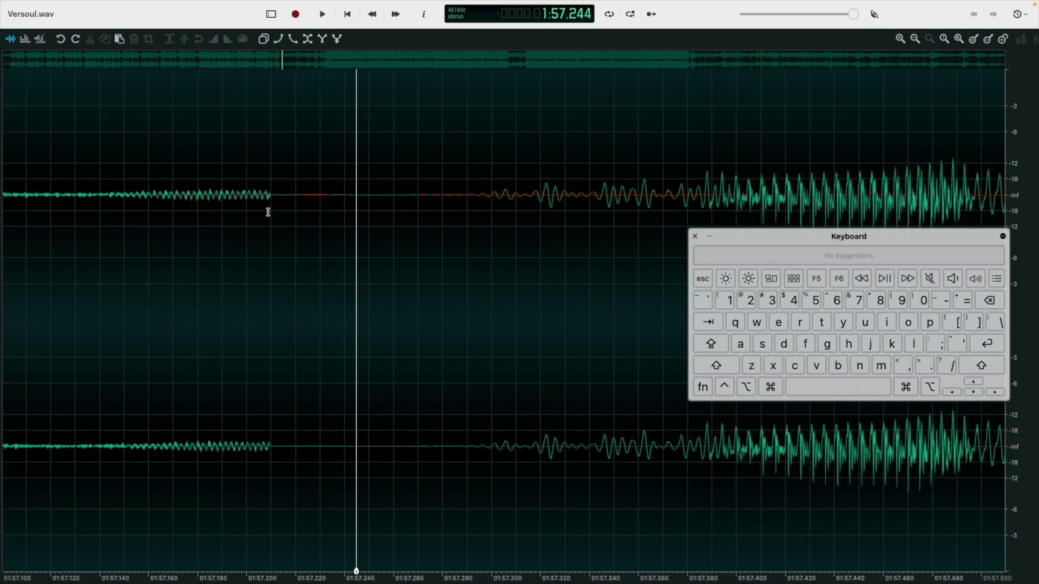
{"action": "left_click", "coordinate": [281, 207]}
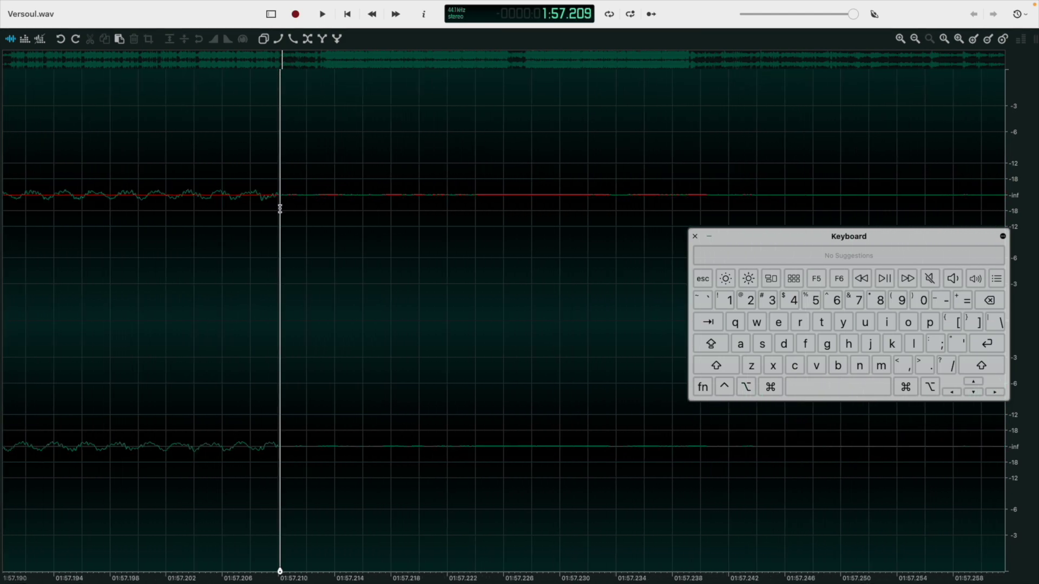
{"action": "scroll", "coordinate": [279, 305], "scroll_direction": "down", "scroll_amount": 2}
{"action": "scroll", "coordinate": [276, 301], "scroll_direction": "down", "scroll_amount": 6}
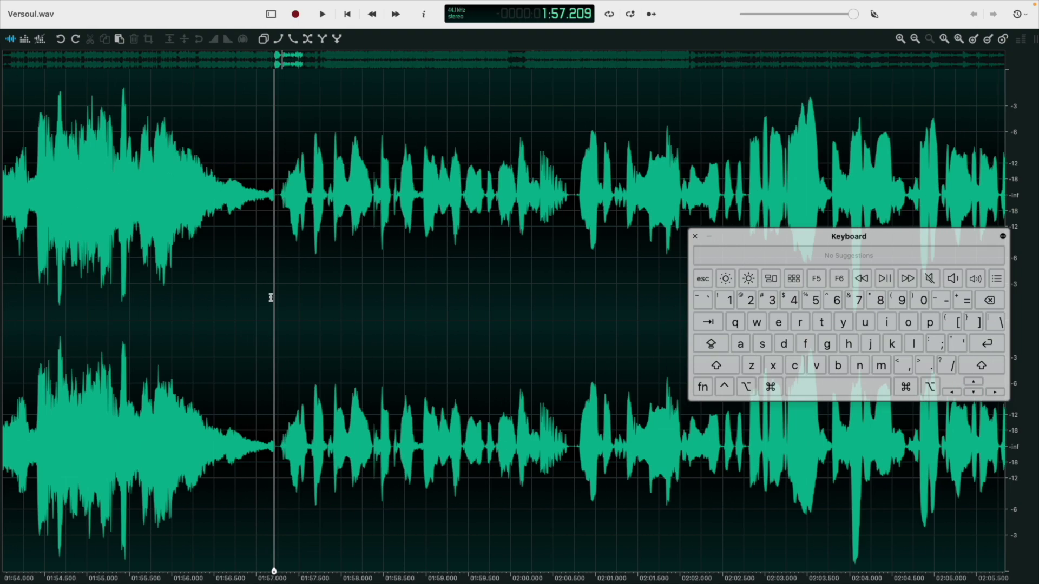
{"action": "left_click", "coordinate": [186, 267], "text": "shift"}
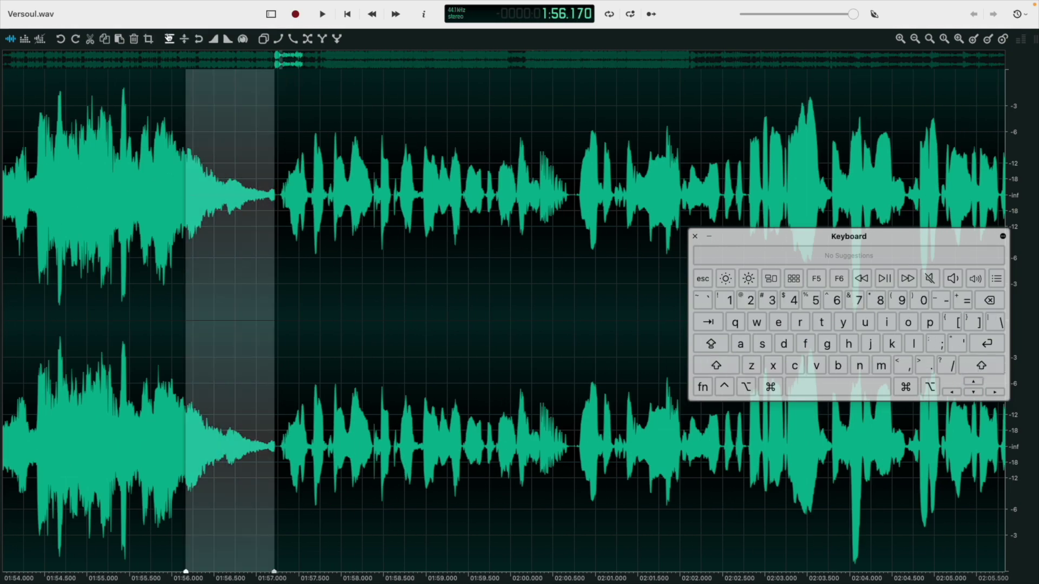
{"action": "left_click", "coordinate": [226, 43]}
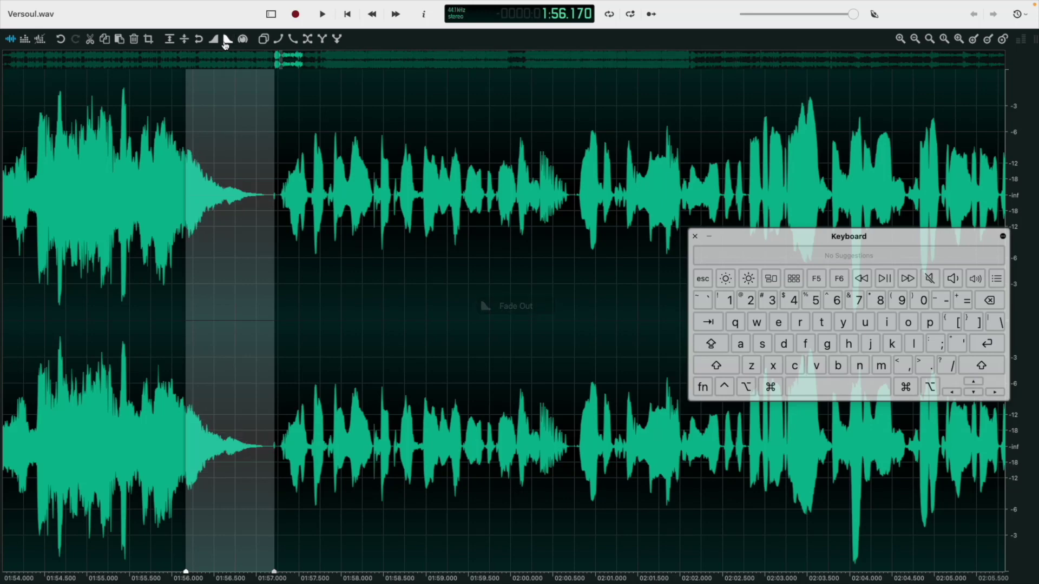
{"action": "scroll", "coordinate": [301, 264], "scroll_direction": "up", "scroll_amount": 5}
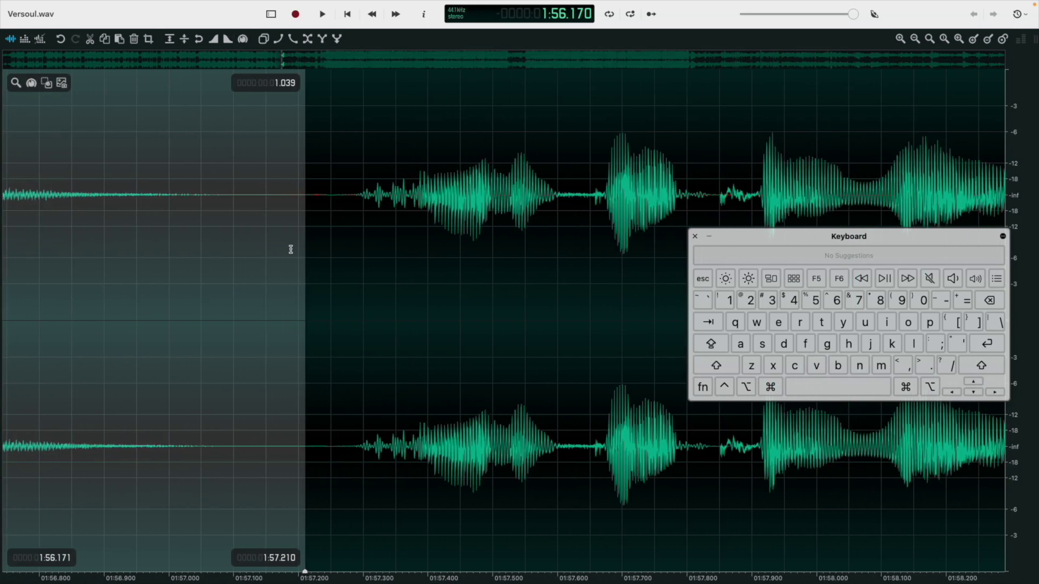
{"action": "scroll", "coordinate": [287, 260], "scroll_direction": "down", "scroll_amount": 3}
{"action": "scroll", "coordinate": [287, 260], "scroll_direction": "down", "scroll_amount": 2}
{"action": "scroll", "coordinate": [290, 259], "scroll_direction": "up", "scroll_amount": 5}
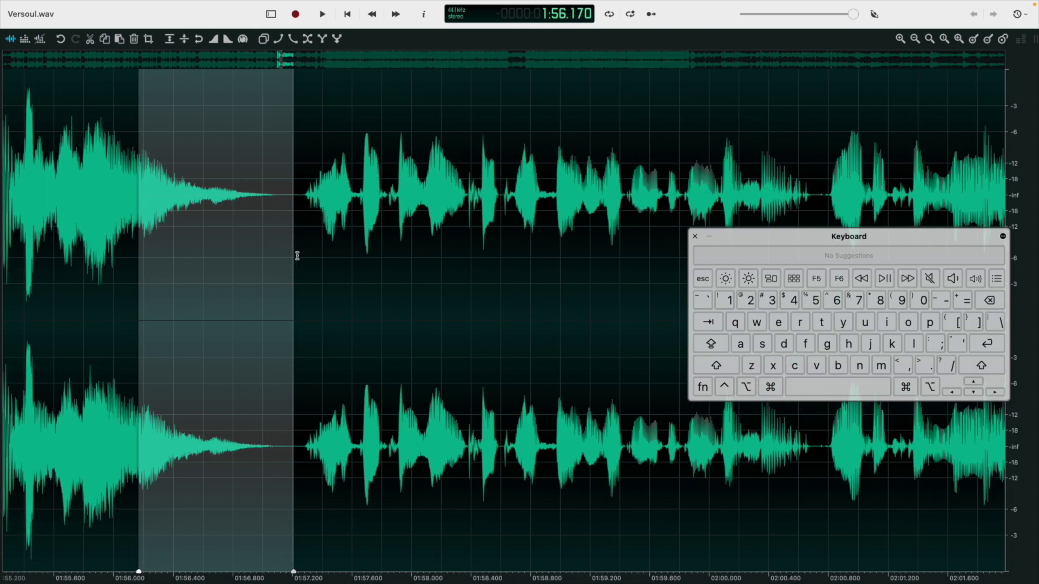
{"action": "scroll", "coordinate": [295, 259], "scroll_direction": "down", "scroll_amount": 6}
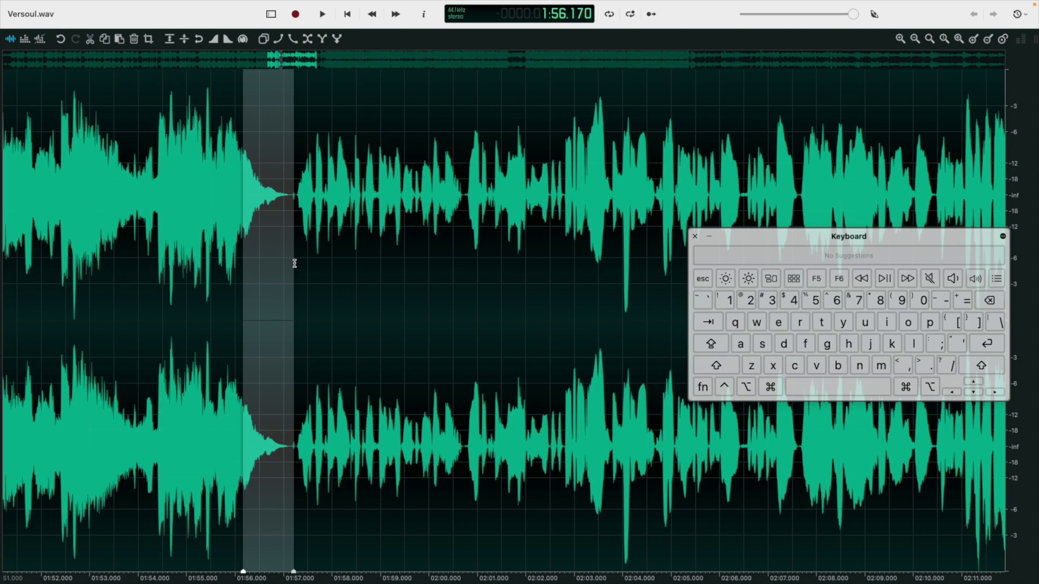
Step: Undo the last fade-out and reapply it to the selection with its end extended to 1:57.213
{"action": "key", "text": "super+z"}
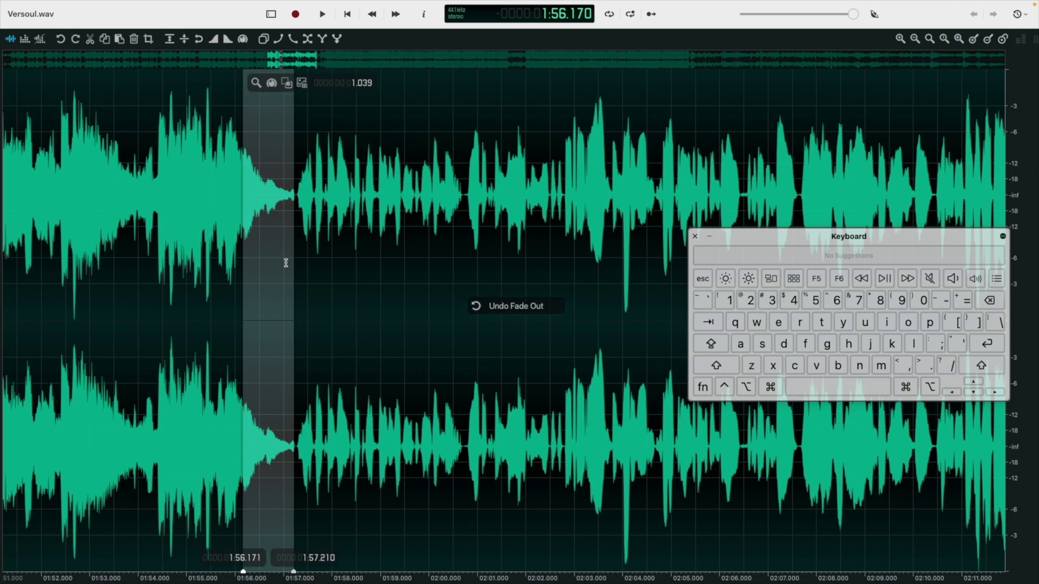
{"action": "scroll", "coordinate": [288, 259], "scroll_direction": "up", "scroll_amount": 2}
{"action": "scroll", "coordinate": [288, 258], "scroll_direction": "up", "scroll_amount": 8}
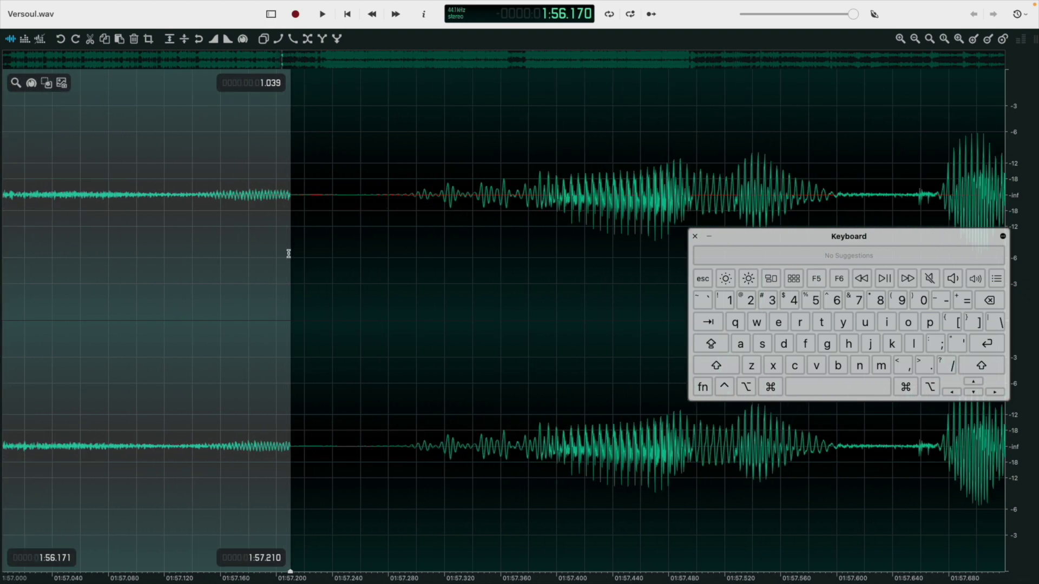
{"action": "left_click_drag", "start_coordinate": [289, 247], "coordinate": [293, 248]}
{"action": "scroll", "coordinate": [294, 249], "scroll_direction": "down", "scroll_amount": 8}
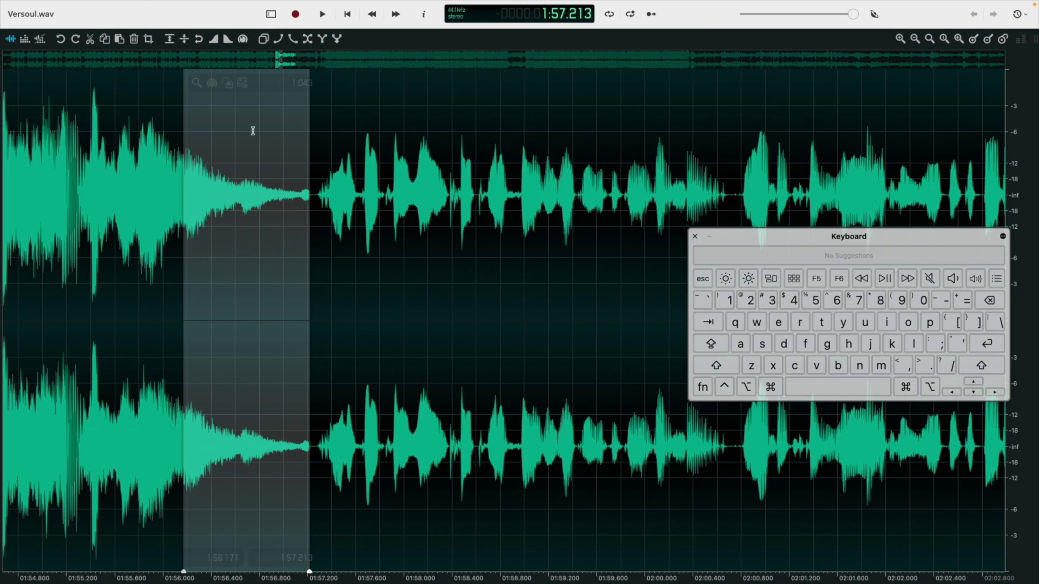
{"action": "left_click", "coordinate": [227, 40]}
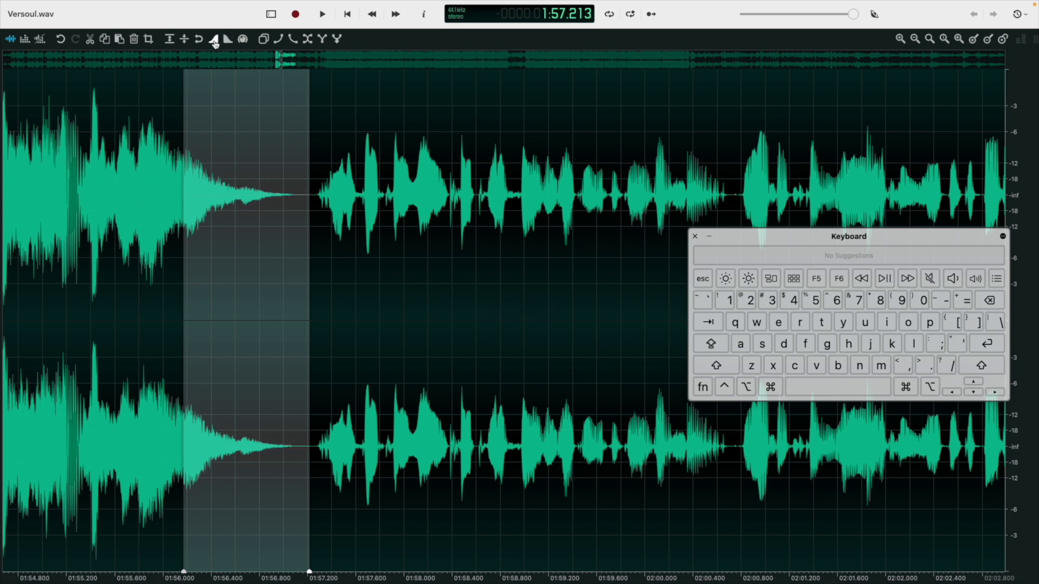
{"action": "left_click", "coordinate": [237, 6]}
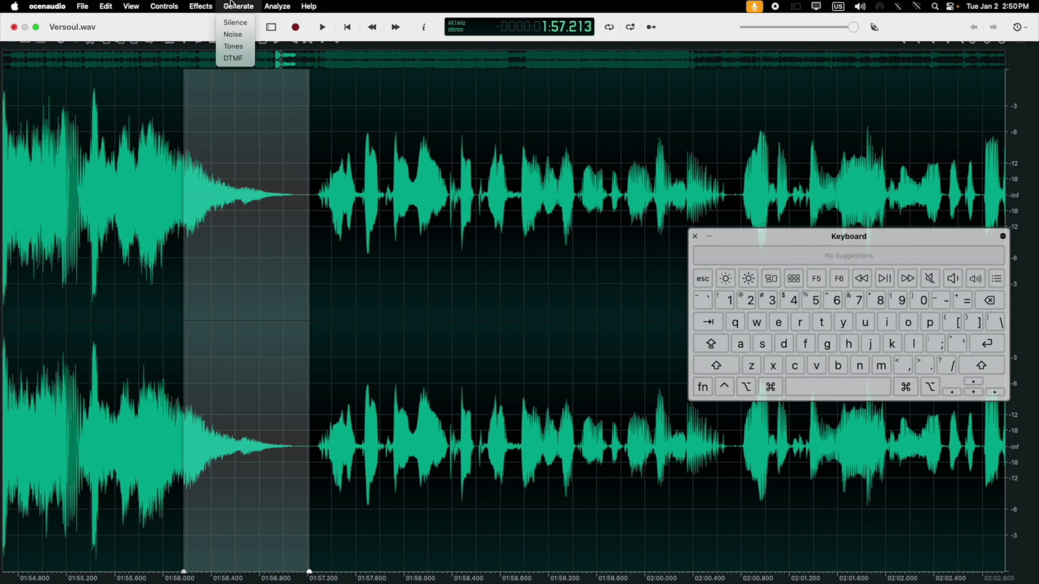
{"action": "mouse_move", "coordinate": [200, 6]}
{"action": "mouse_move", "coordinate": [258, 132]}
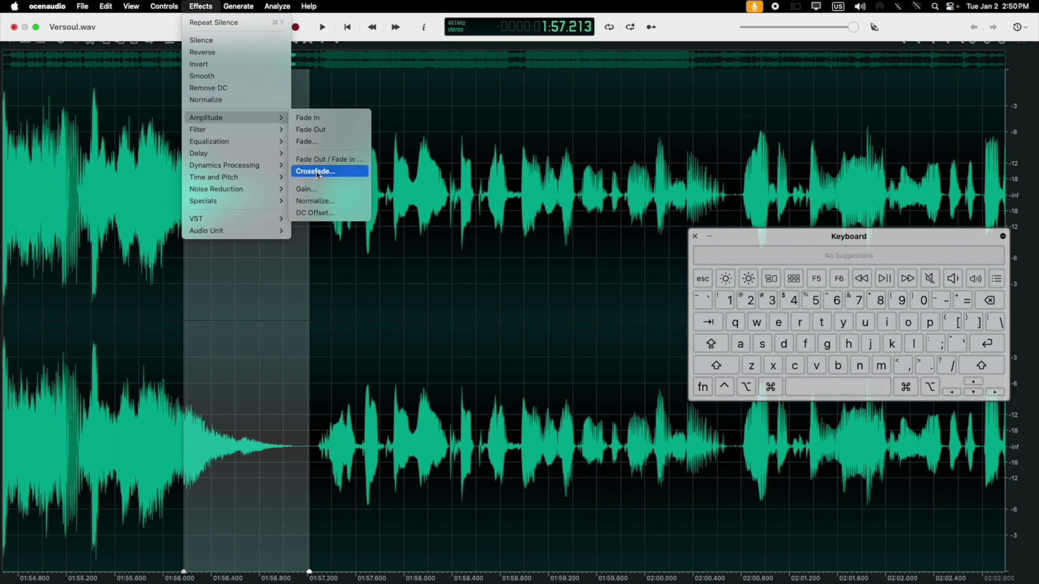
{"action": "left_click", "coordinate": [427, 187]}
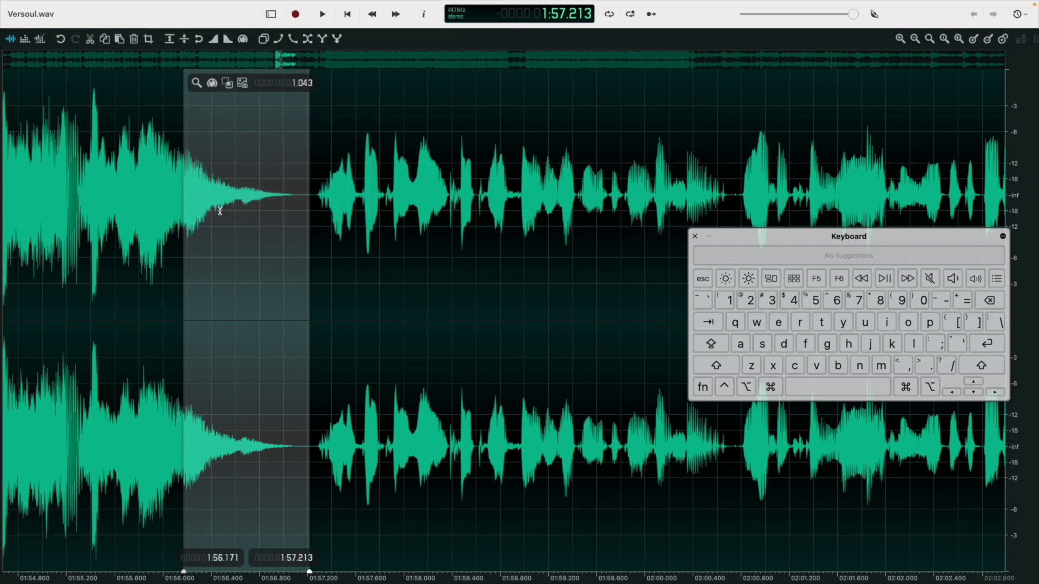
{"action": "scroll", "coordinate": [336, 204], "scroll_direction": "up", "scroll_amount": 5}
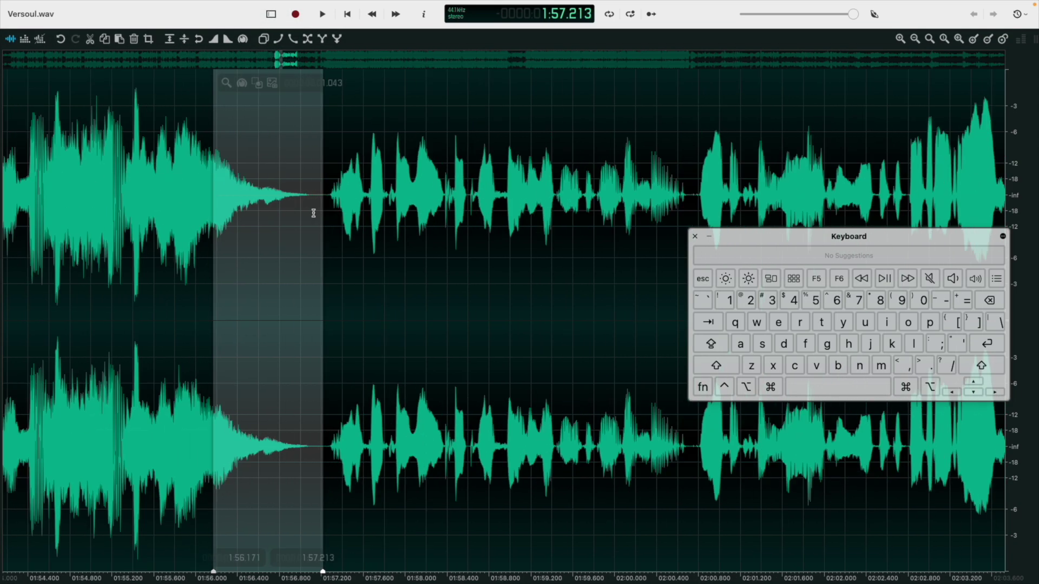
{"action": "scroll", "coordinate": [309, 212], "scroll_direction": "down", "scroll_amount": 8}
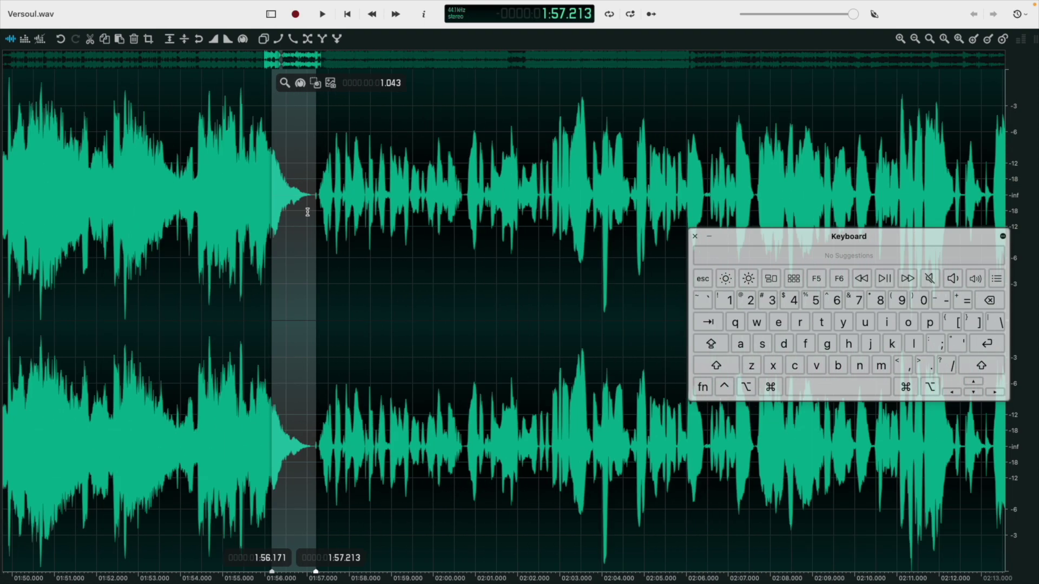
Step: Play back the faded-out transition from about 1:56.25 to check how it sounds
{"action": "scroll", "coordinate": [307, 212], "scroll_direction": "up", "scroll_amount": 7}
{"action": "left_click", "coordinate": [115, 217]}
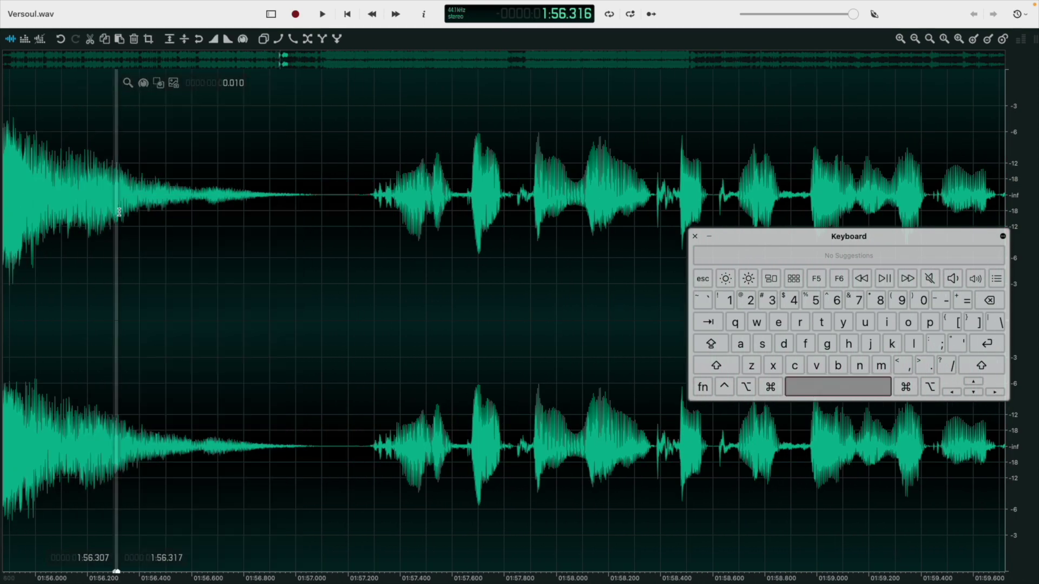
{"action": "left_click", "coordinate": [101, 219]}
{"action": "key", "text": "space"}
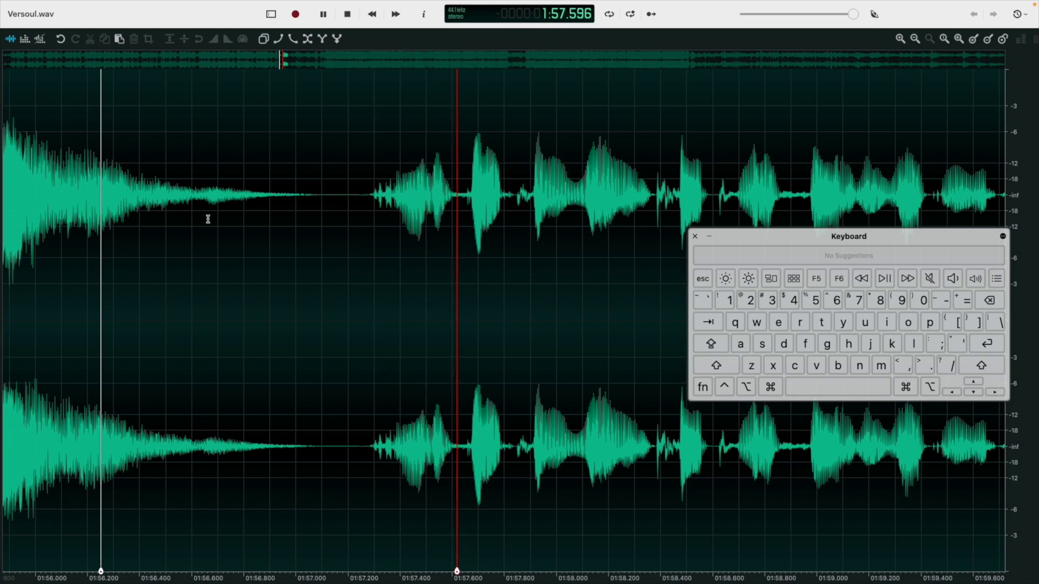
{"action": "key", "text": "space"}
Step: Play the opening of the recording briefly from about 2.4 seconds
{"action": "scroll", "coordinate": [371, 235], "scroll_direction": "down", "scroll_amount": 7}
{"action": "scroll", "coordinate": [354, 239], "scroll_direction": "down", "scroll_amount": 10}
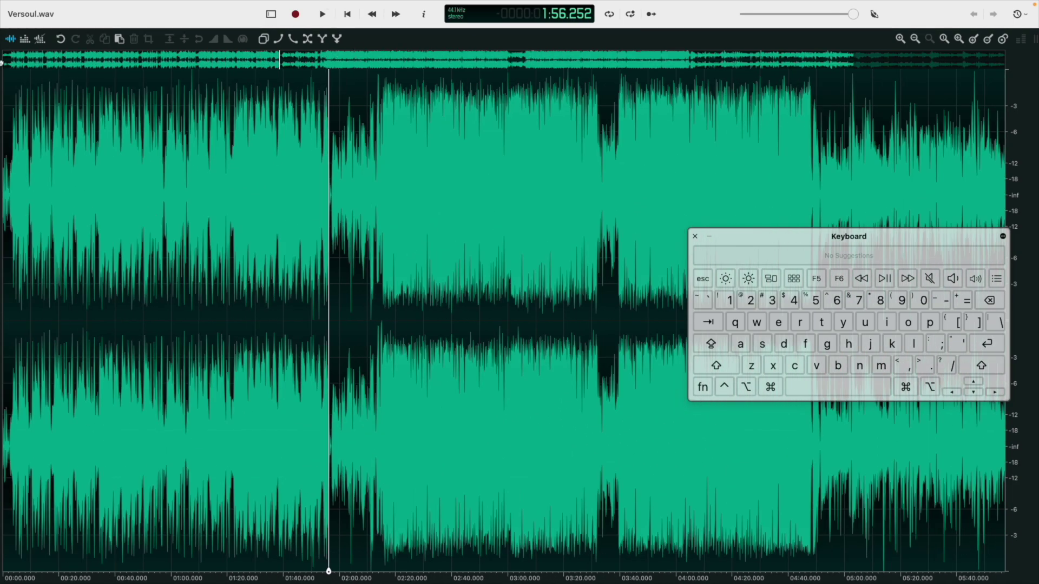
{"action": "scroll", "coordinate": [321, 209], "scroll_direction": "down", "scroll_amount": 2}
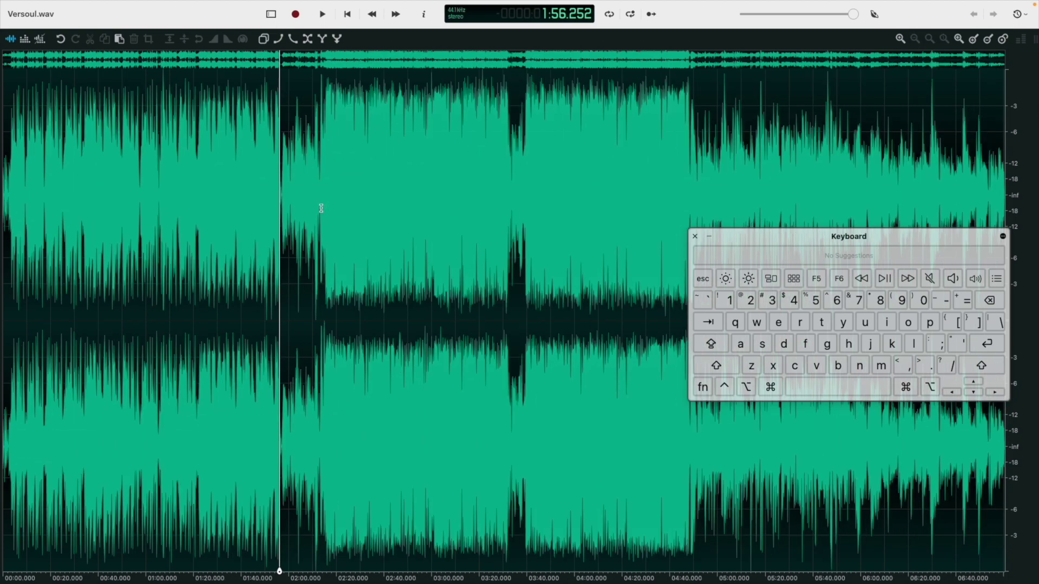
{"action": "scroll", "coordinate": [3, 219], "scroll_direction": "up", "scroll_amount": 12}
{"action": "left_click", "coordinate": [161, 213]}
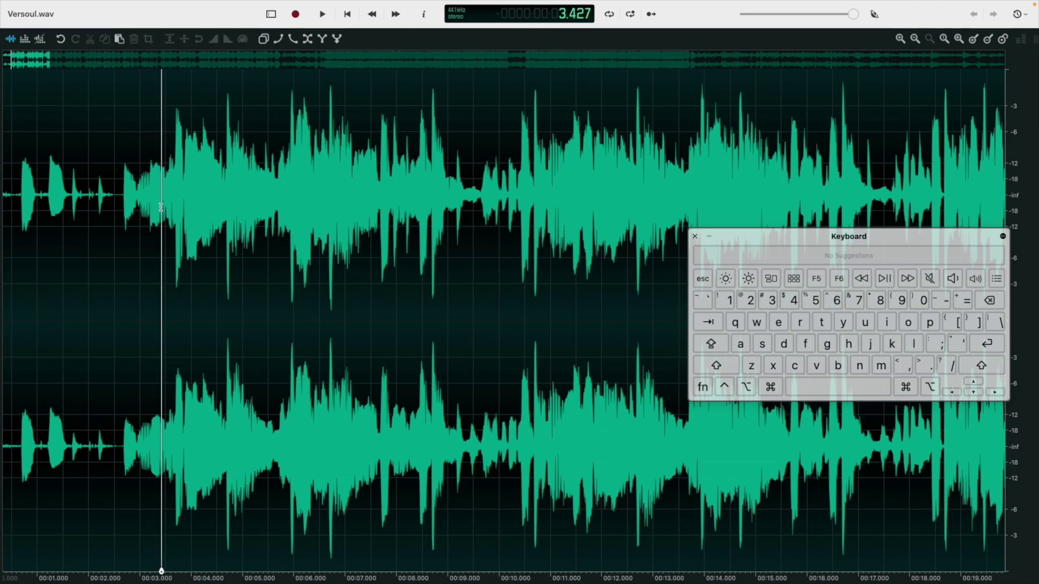
{"action": "left_click", "coordinate": [109, 213]}
{"action": "key", "text": "space"}
{"action": "key", "text": "space"}
Step: Fade in the opening passage from about 2.693 to 4.668 seconds
{"action": "scroll", "coordinate": [140, 202], "scroll_direction": "up", "scroll_amount": 5}
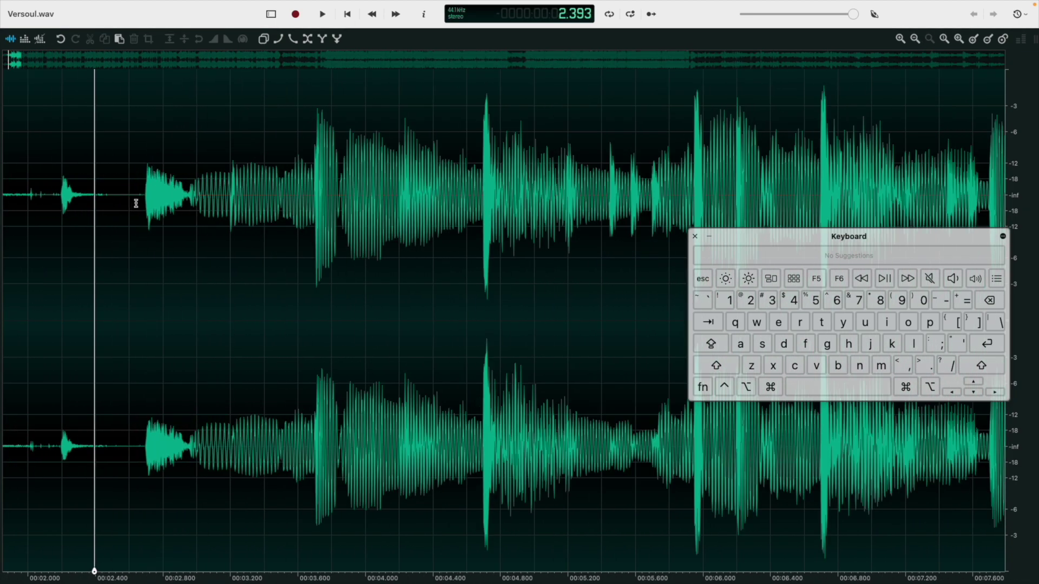
{"action": "left_click_drag", "start_coordinate": [151, 201], "coordinate": [695, 281]}
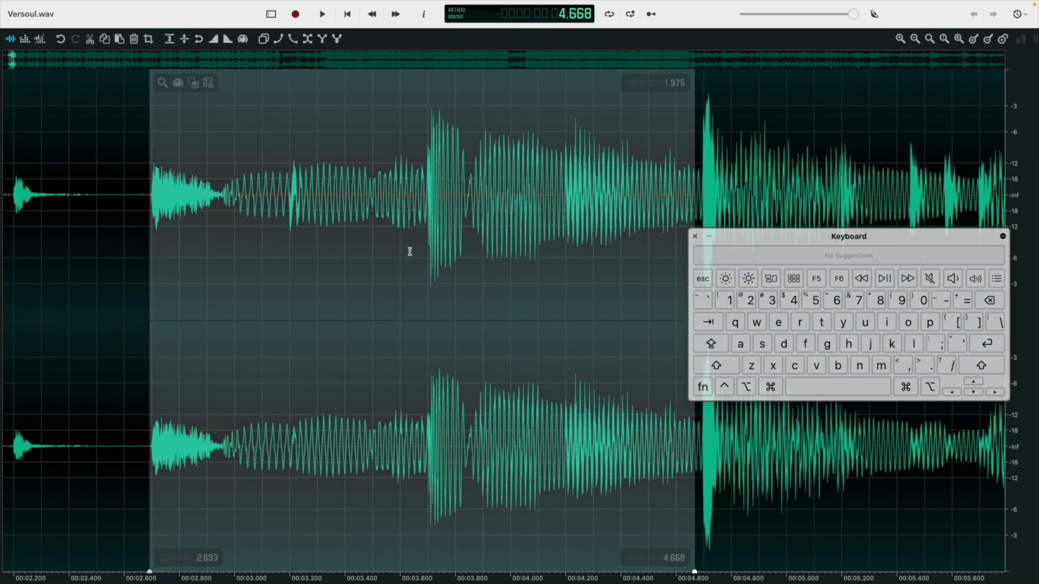
{"action": "left_click", "coordinate": [214, 39]}
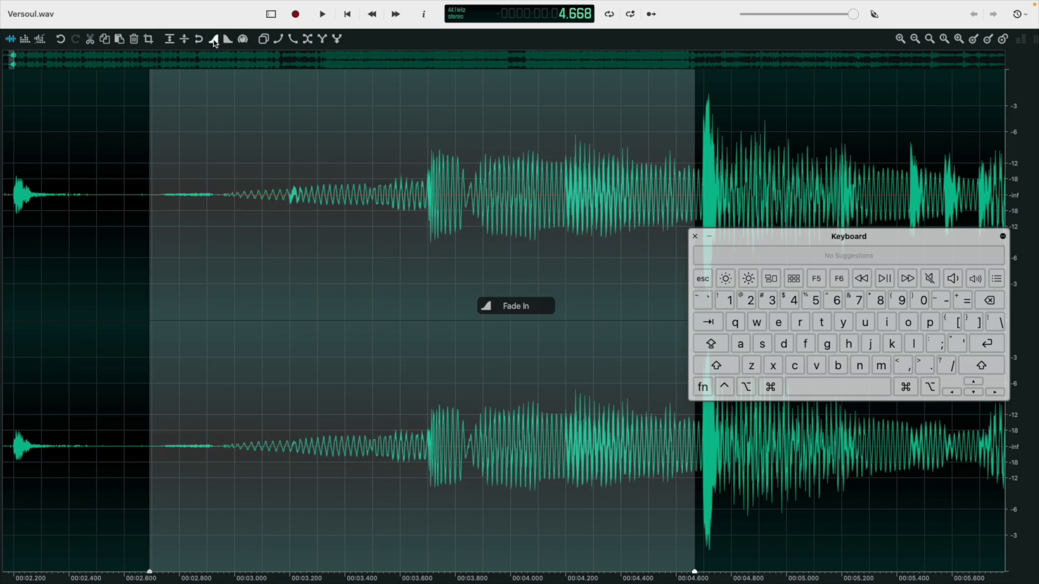
Step: Play back the faded-in opening from about 2.475 seconds and undo the fade-in
{"action": "left_click", "coordinate": [89, 241]}
{"action": "key", "text": "space"}
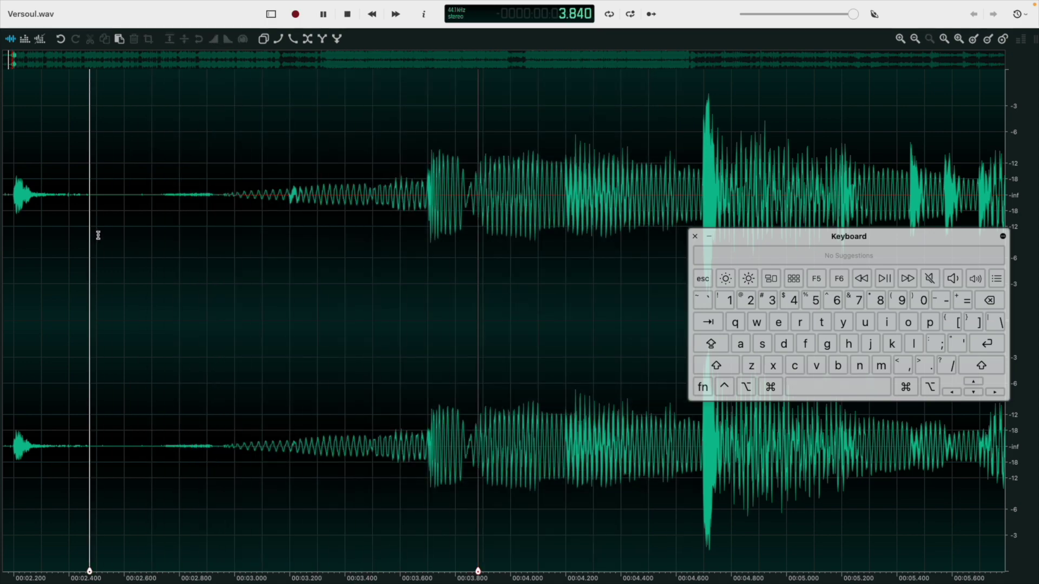
{"action": "key", "text": "space"}
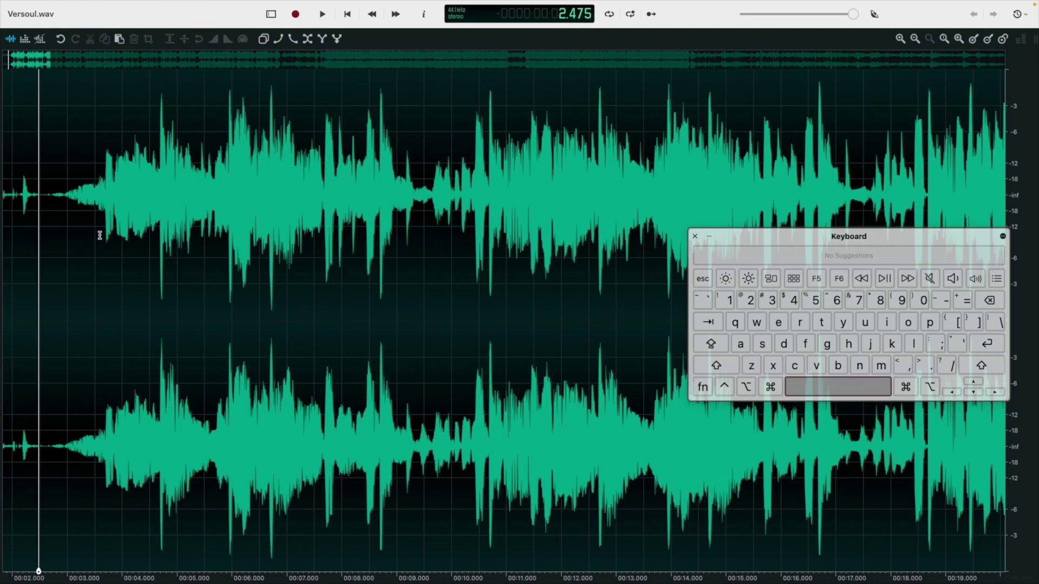
{"action": "key", "text": "super+z"}
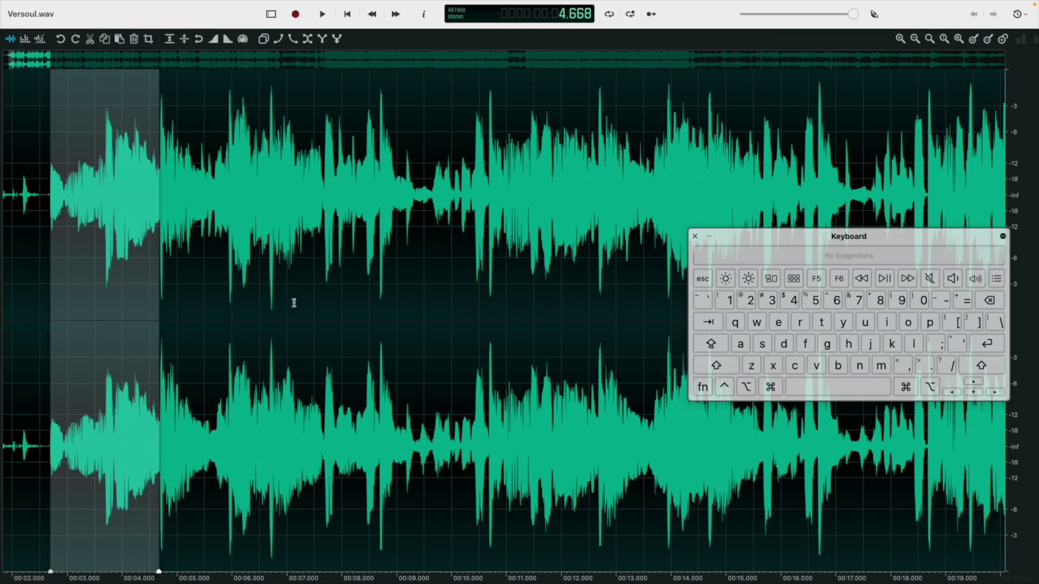
Step: Play the selected opening passage briefly and clear the selection by placing the cursor at about 10.226 seconds
{"action": "key", "text": "space"}
{"action": "key", "text": "space"}
{"action": "left_click", "coordinate": [296, 302]}
Step: Move the on-screen keyboard off the later audio and examine the waveform around the volume drop near 4:48
{"action": "scroll", "coordinate": [287, 314], "scroll_direction": "down", "scroll_amount": 6}
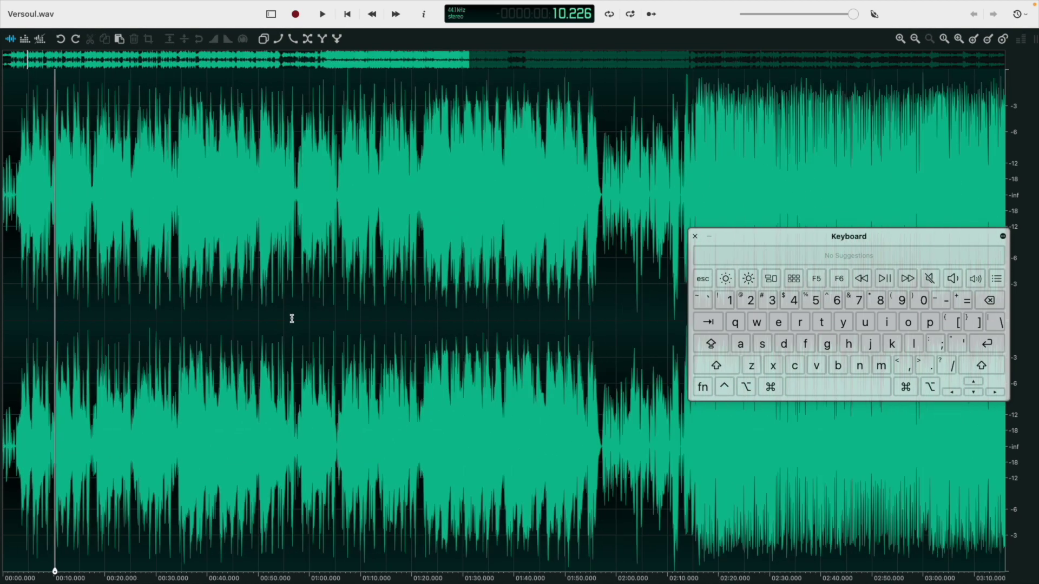
{"action": "scroll", "coordinate": [298, 321], "scroll_direction": "down", "scroll_amount": 3}
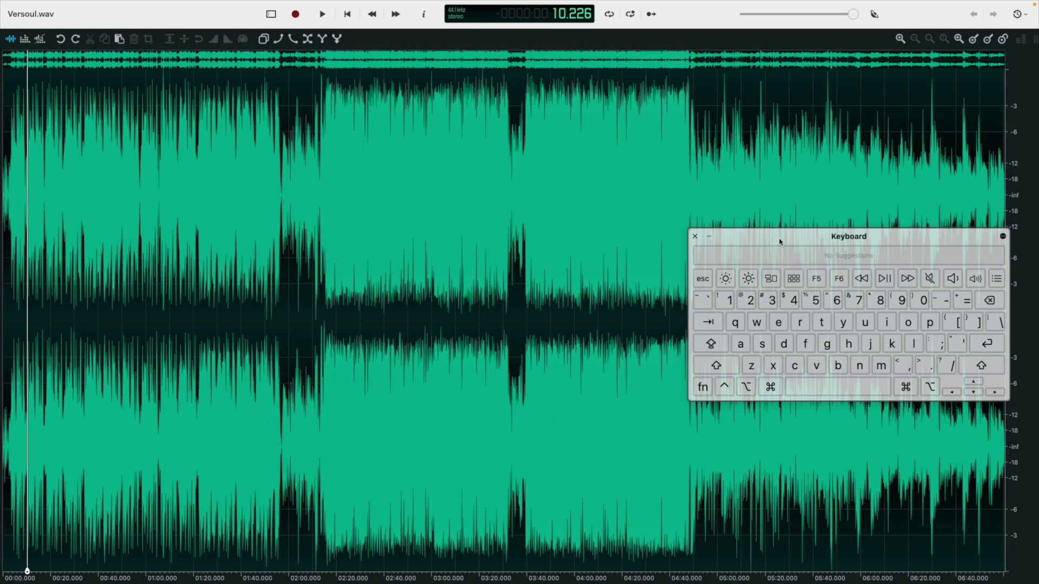
{"action": "left_click_drag", "start_coordinate": [781, 242], "coordinate": [408, 362]}
{"action": "scroll", "coordinate": [782, 358], "scroll_direction": "up", "scroll_amount": 8}
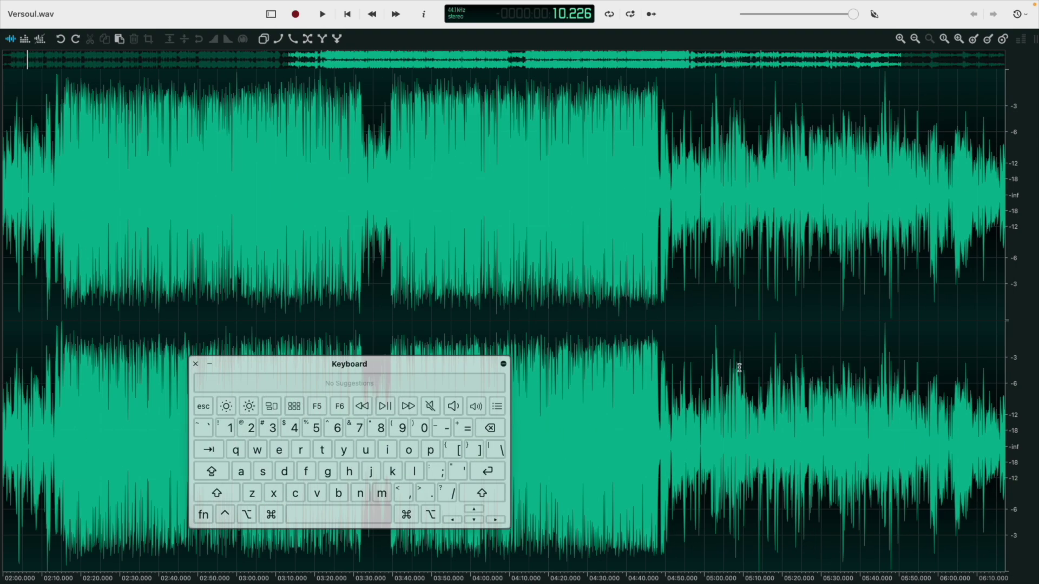
{"action": "scroll", "coordinate": [746, 366], "scroll_direction": "down", "scroll_amount": 2}
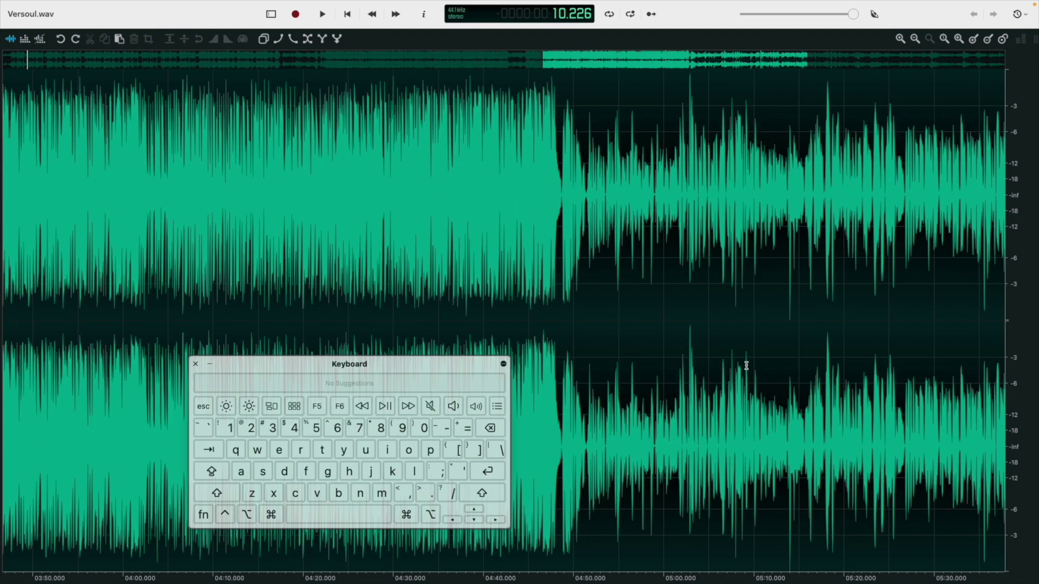
{"action": "scroll", "coordinate": [760, 363], "scroll_direction": "up", "scroll_amount": 4}
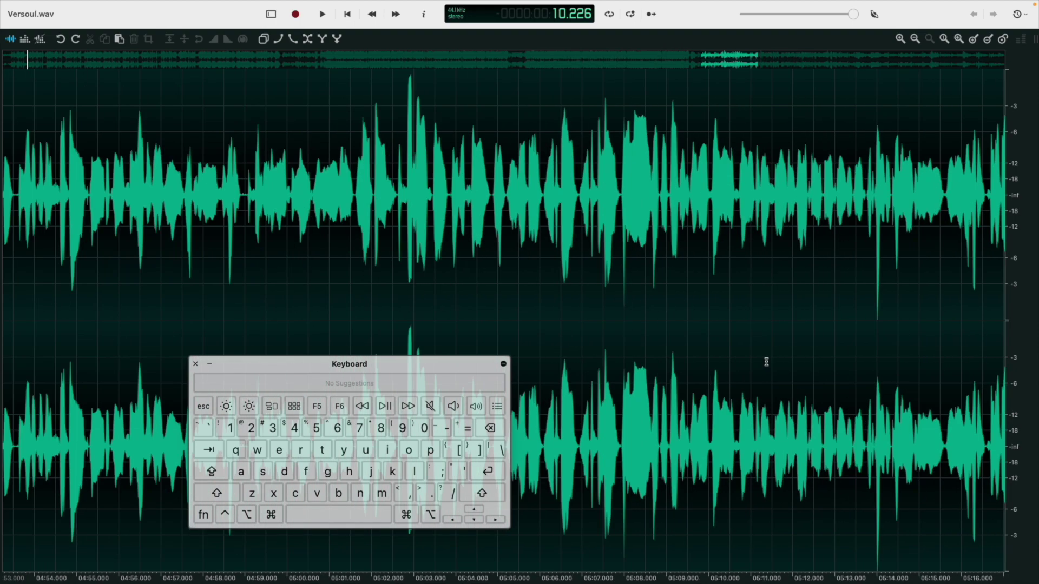
{"action": "scroll", "coordinate": [671, 384], "scroll_direction": "down", "scroll_amount": 6}
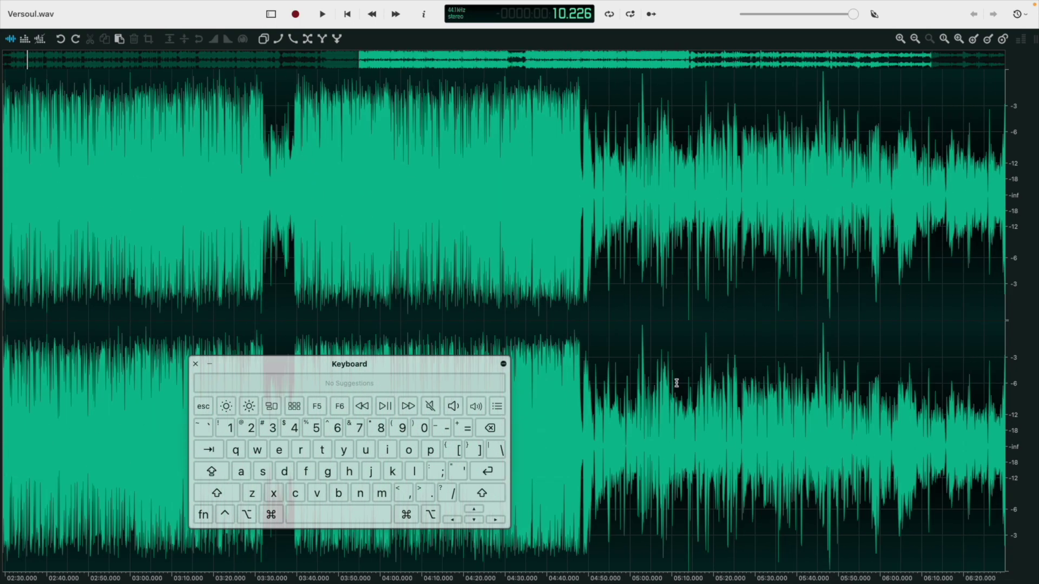
{"action": "scroll", "coordinate": [556, 398], "scroll_direction": "up", "scroll_amount": 9}
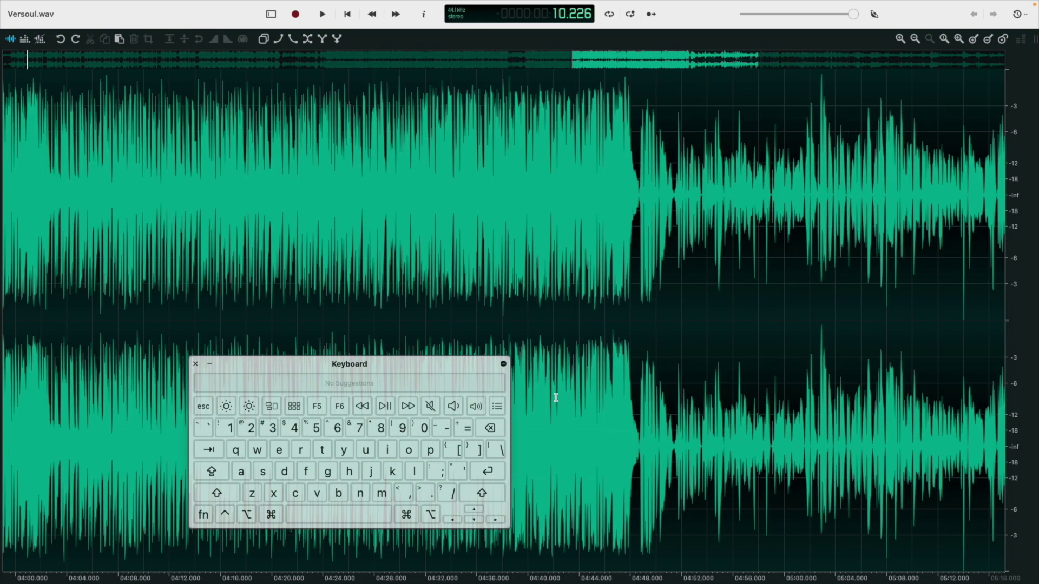
{"action": "scroll", "coordinate": [556, 397], "scroll_direction": "up", "scroll_amount": 1}
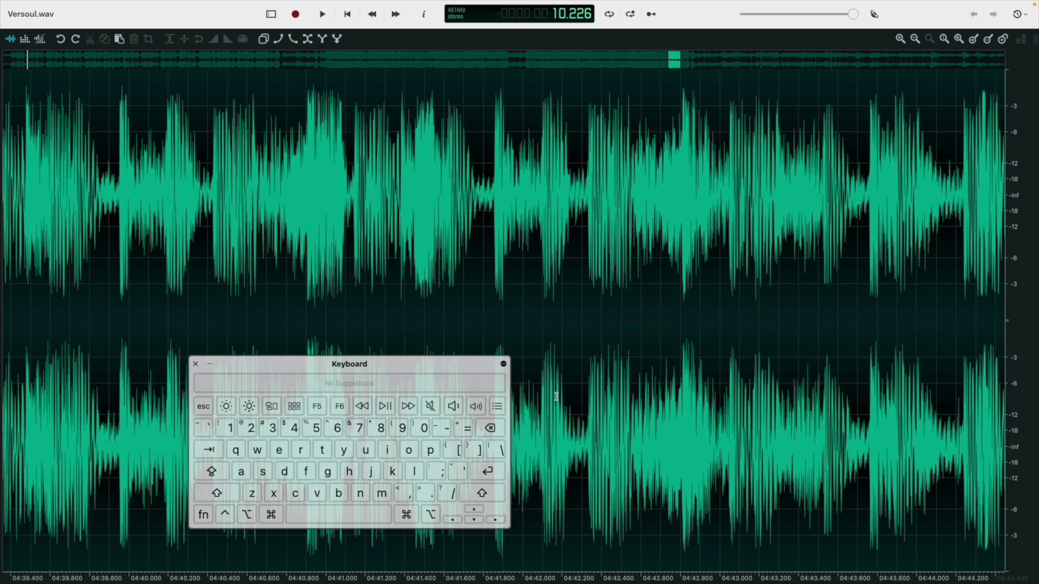
{"action": "scroll", "coordinate": [557, 397], "scroll_direction": "down", "scroll_amount": 9}
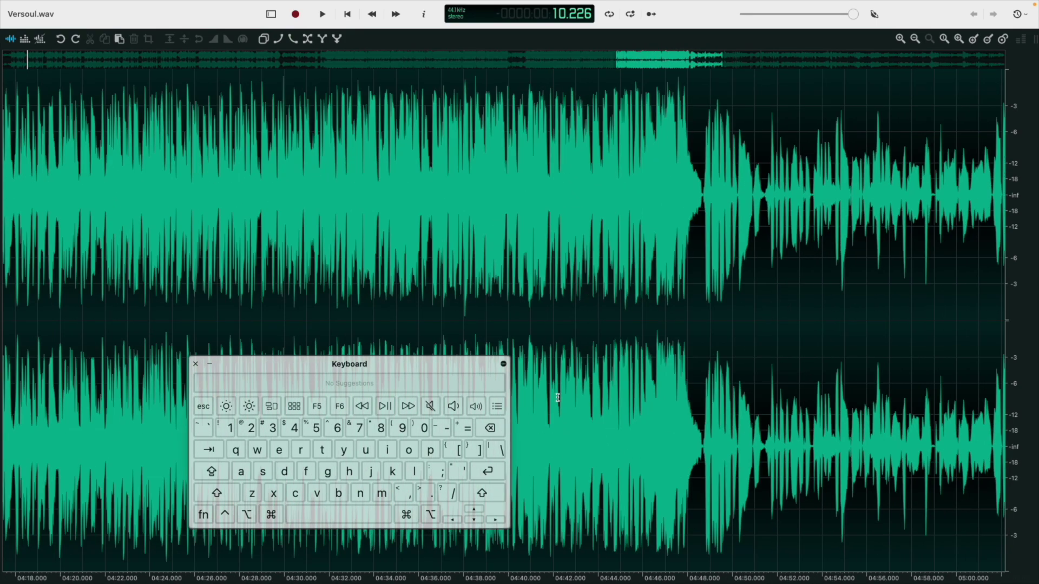
{"action": "scroll", "coordinate": [557, 399], "scroll_direction": "down", "scroll_amount": 3}
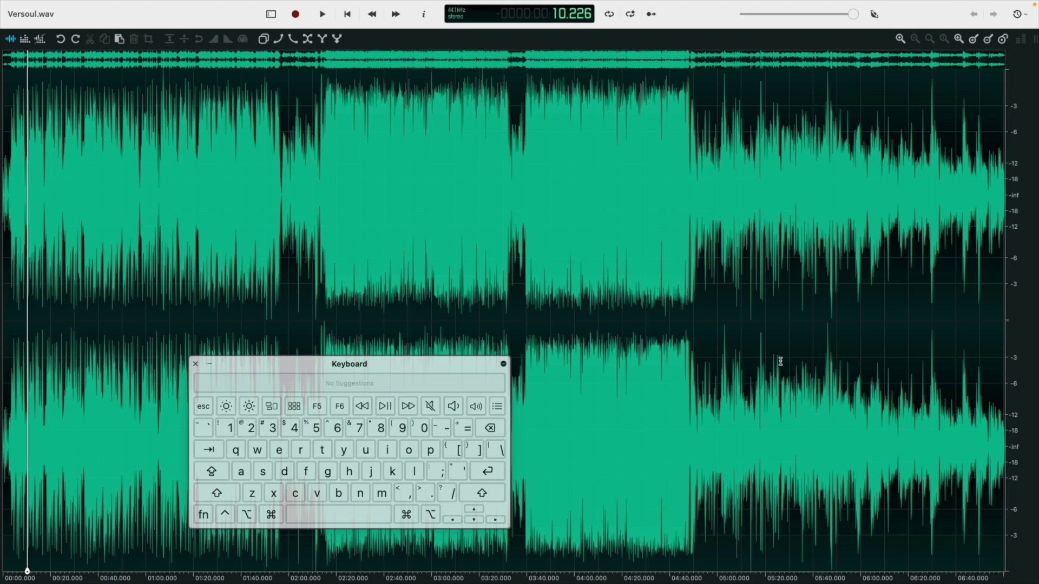
Step: Play the quieter speech section briefly from about 5:19.628
{"action": "scroll", "coordinate": [784, 400], "scroll_direction": "up", "scroll_amount": 10}
{"action": "left_click", "coordinate": [616, 441]}
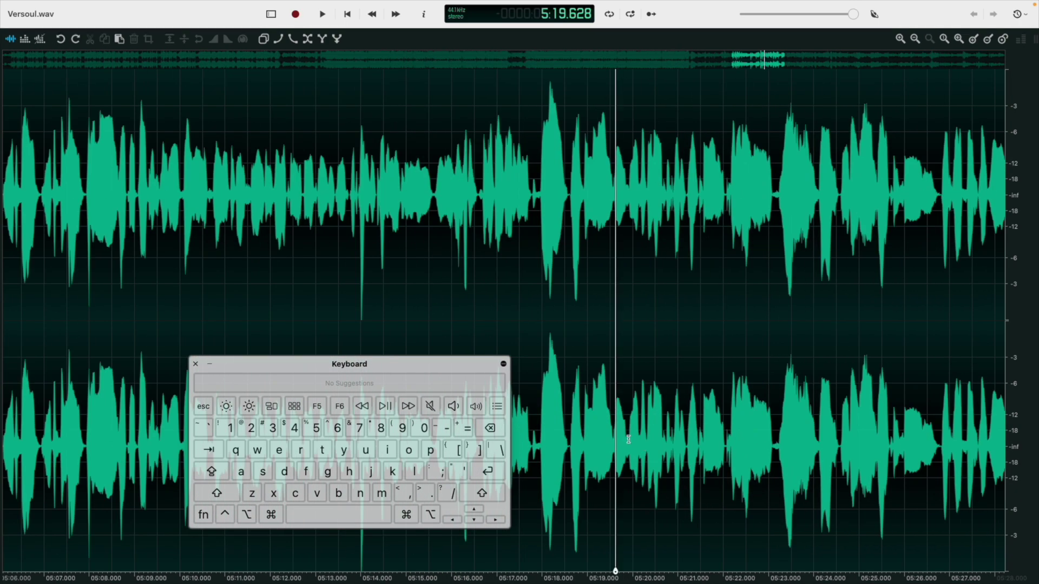
{"action": "key", "text": "space"}
{"action": "key", "text": "space"}
Step: Silence the audio from about 5:18.649 to 5:19.628
{"action": "scroll", "coordinate": [534, 436], "scroll_direction": "up", "scroll_amount": 3}
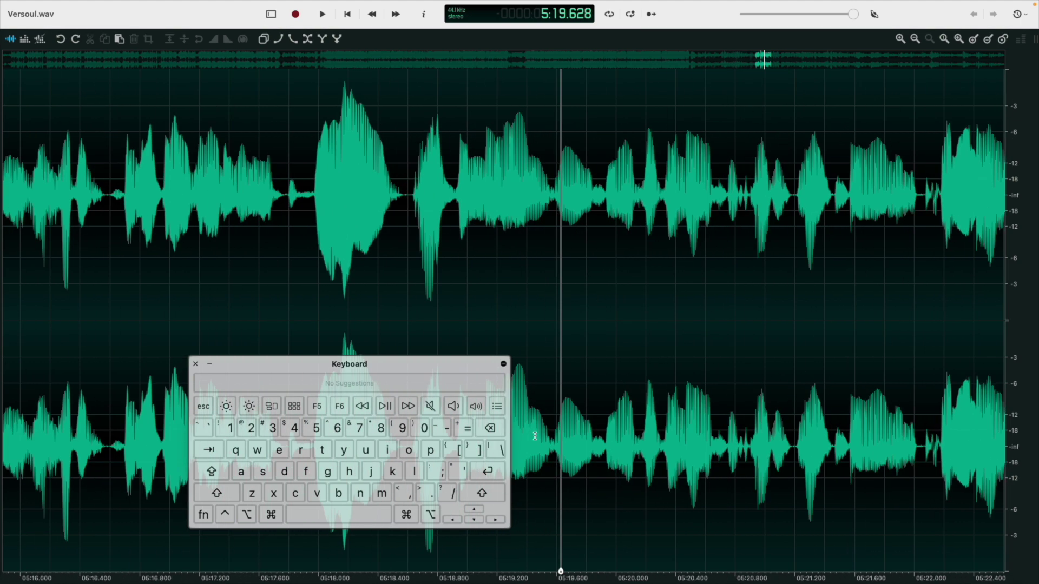
{"action": "left_click_drag", "start_coordinate": [560, 439], "coordinate": [414, 449]}
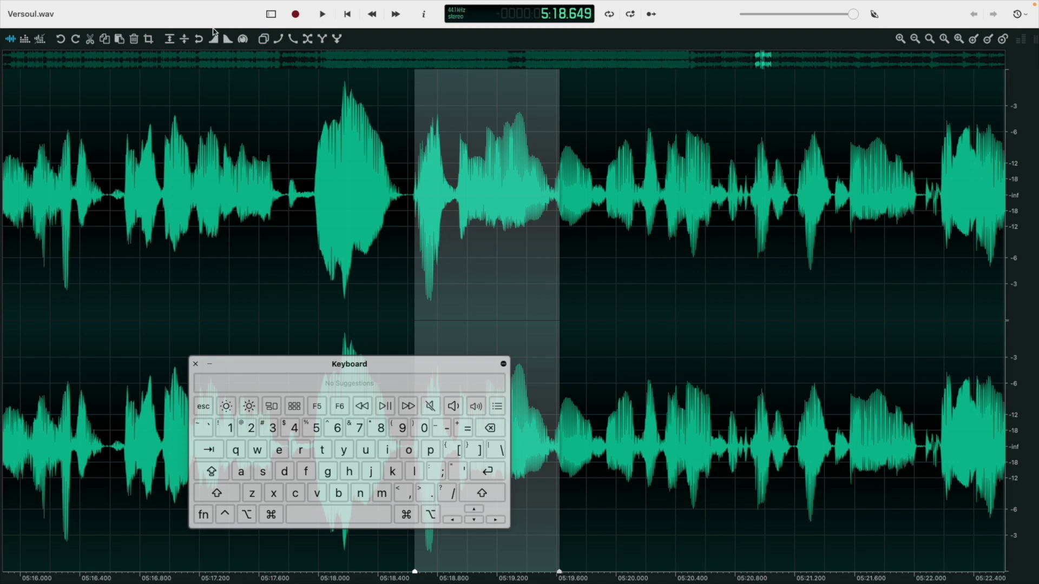
{"action": "left_click", "coordinate": [184, 38]}
Step: Play back the silenced gap from about 5:19.212 and inspect where the audio resumes
{"action": "left_click", "coordinate": [499, 217]}
{"action": "key", "text": "space"}
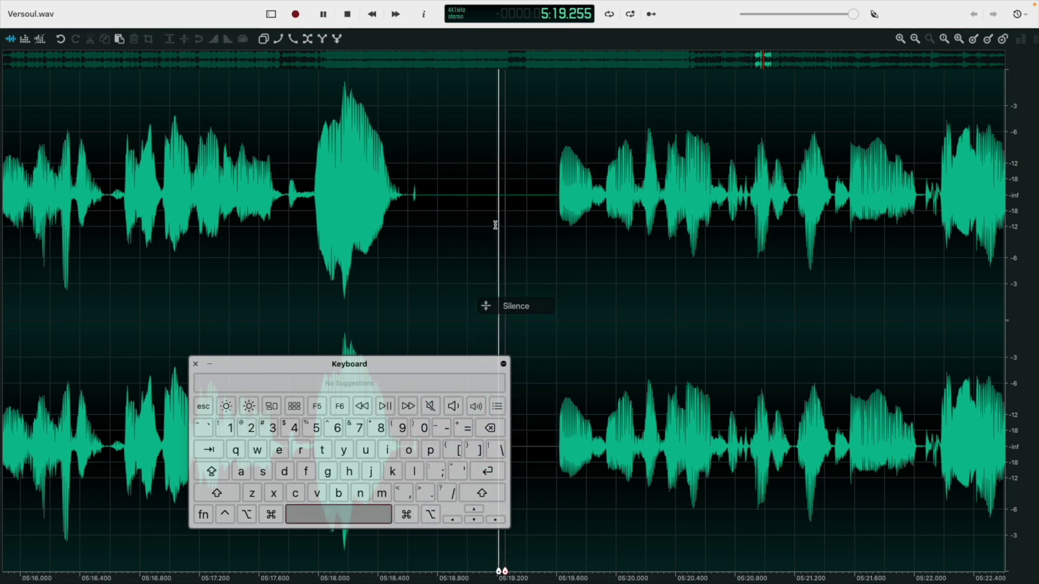
{"action": "key", "text": "space"}
{"action": "scroll", "coordinate": [531, 225], "scroll_direction": "up", "scroll_amount": 5}
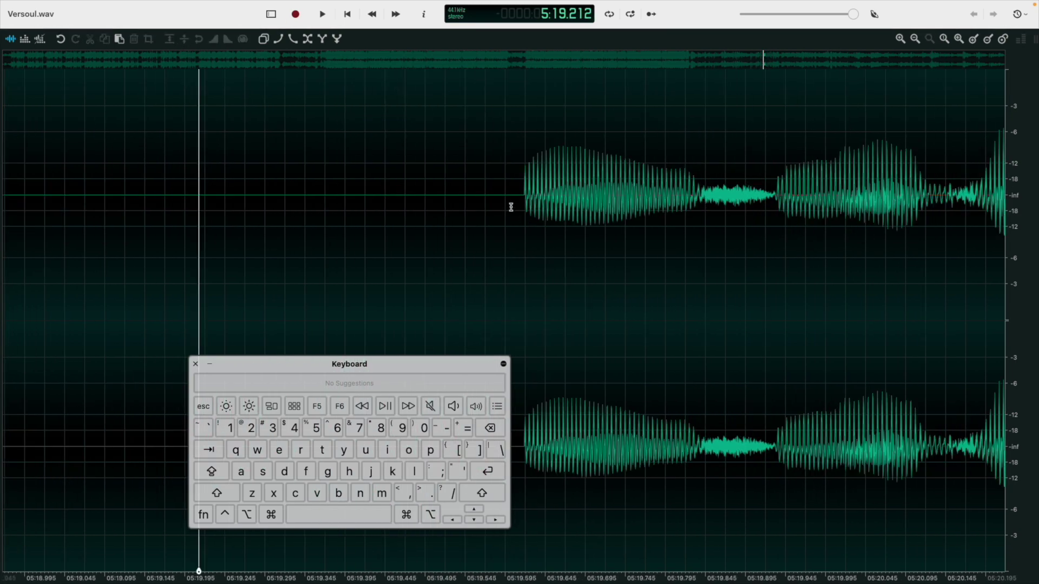
Step: Fade in the start of the resuming audio after the silenced gap, ending at about 5:19.675
{"action": "left_click", "coordinate": [479, 220]}
{"action": "scroll", "coordinate": [487, 217], "scroll_direction": "down", "scroll_amount": 3}
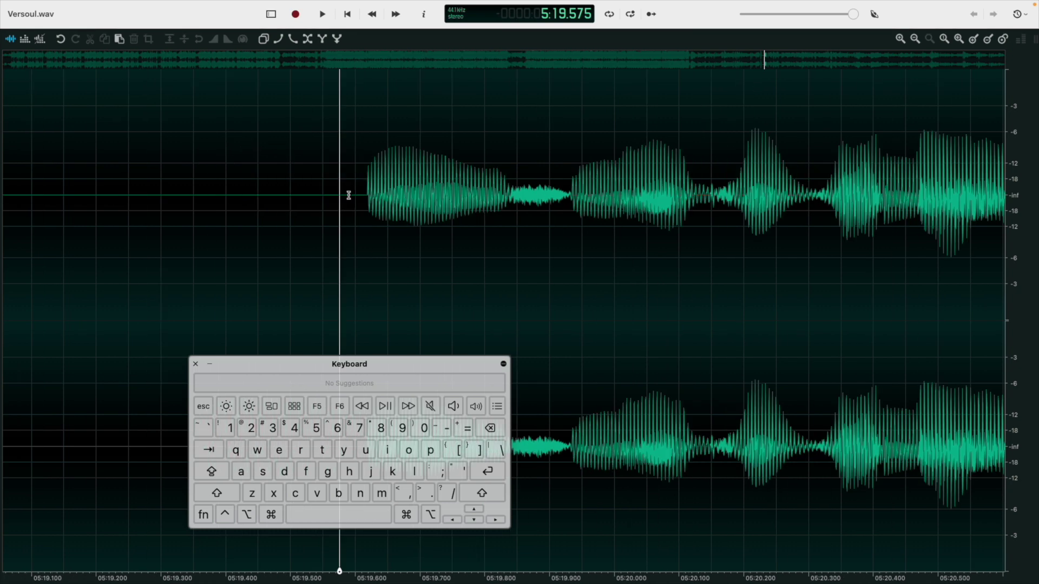
{"action": "left_click", "coordinate": [362, 194]}
{"action": "left_click_drag", "start_coordinate": [362, 195], "coordinate": [403, 194]}
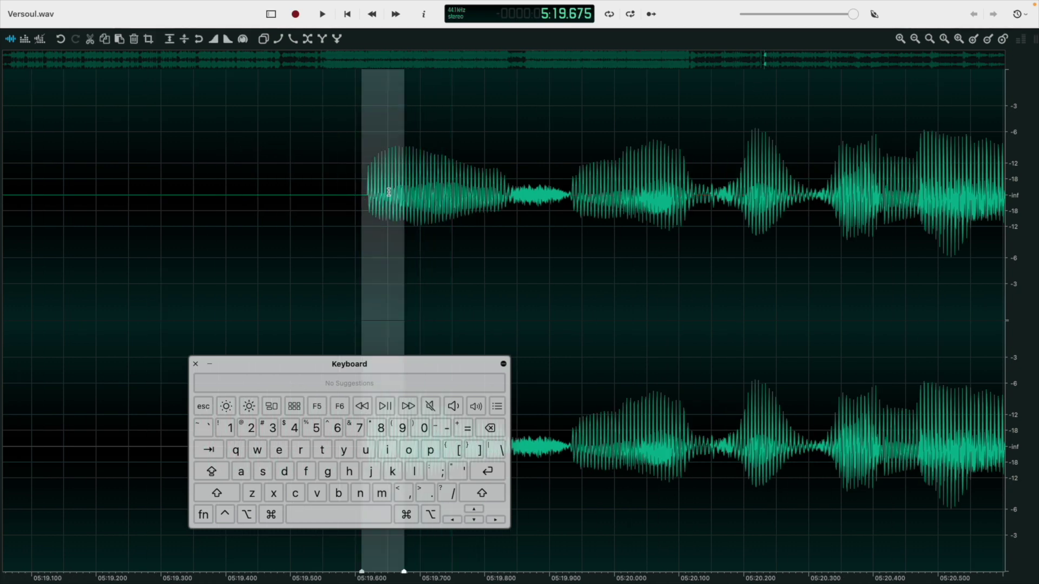
Step: Play back the transition from the silence into the faded-in audio, starting at about 5:19.414
{"action": "left_click", "coordinate": [234, 255]}
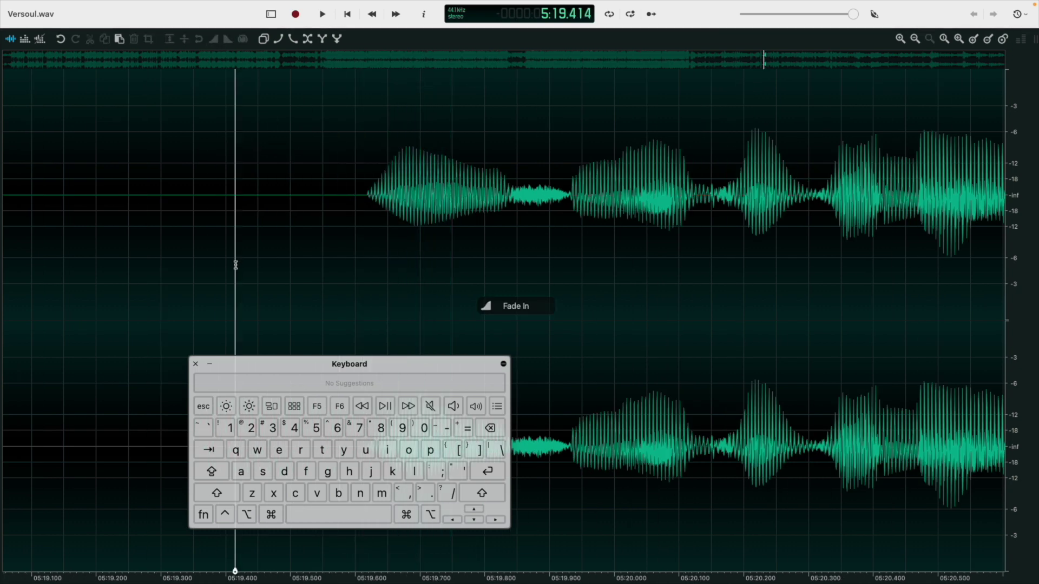
{"action": "key", "text": "space"}
{"action": "scroll", "coordinate": [370, 287], "scroll_direction": "right", "scroll_amount": 3}
{"action": "key", "text": "space"}
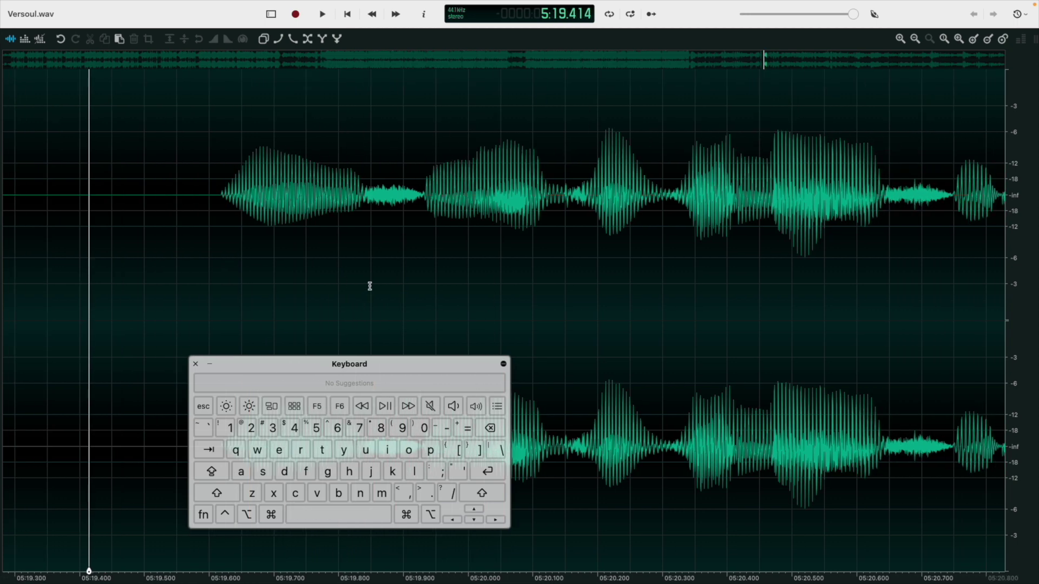
{"action": "scroll", "coordinate": [370, 286], "scroll_direction": "down", "scroll_amount": 5}
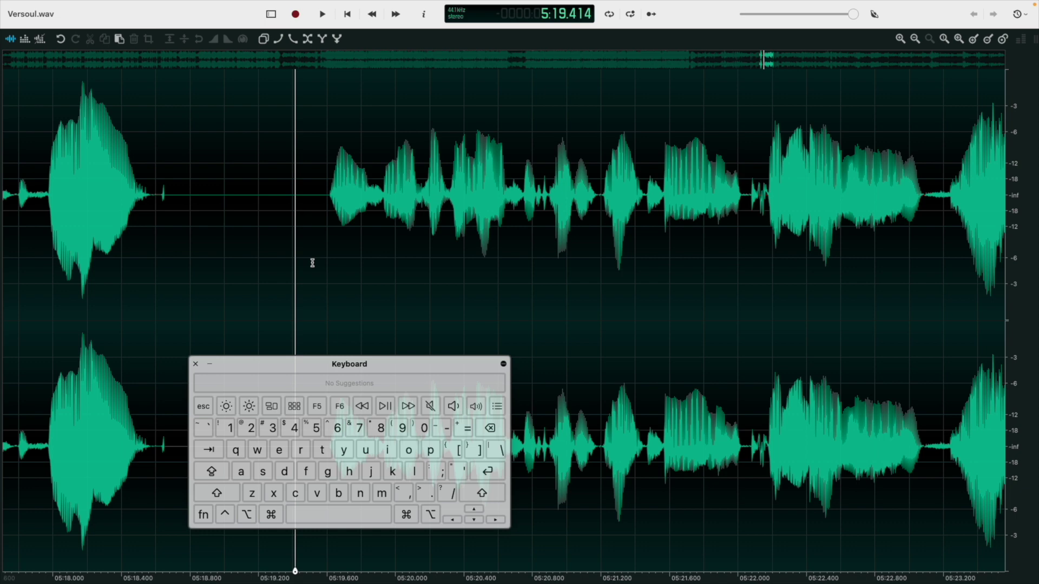
Step: Undo the last fade-in and the silencing before it, and briefly play the restored speech near 5:19.4
{"action": "key", "text": "super+z"}
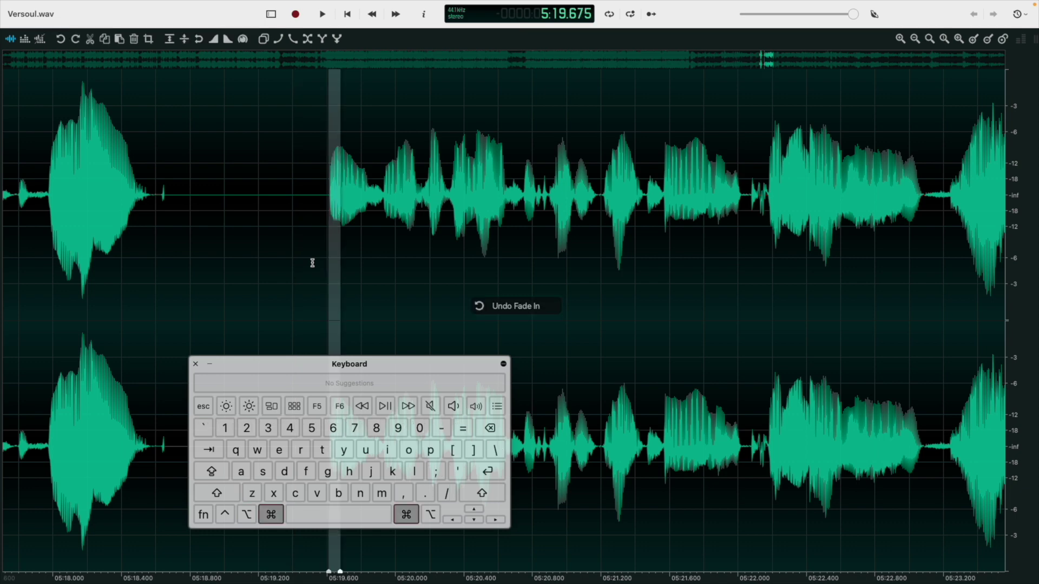
{"action": "key", "text": "super+z"}
{"action": "key", "text": "space"}
{"action": "left_click", "coordinate": [291, 281]}
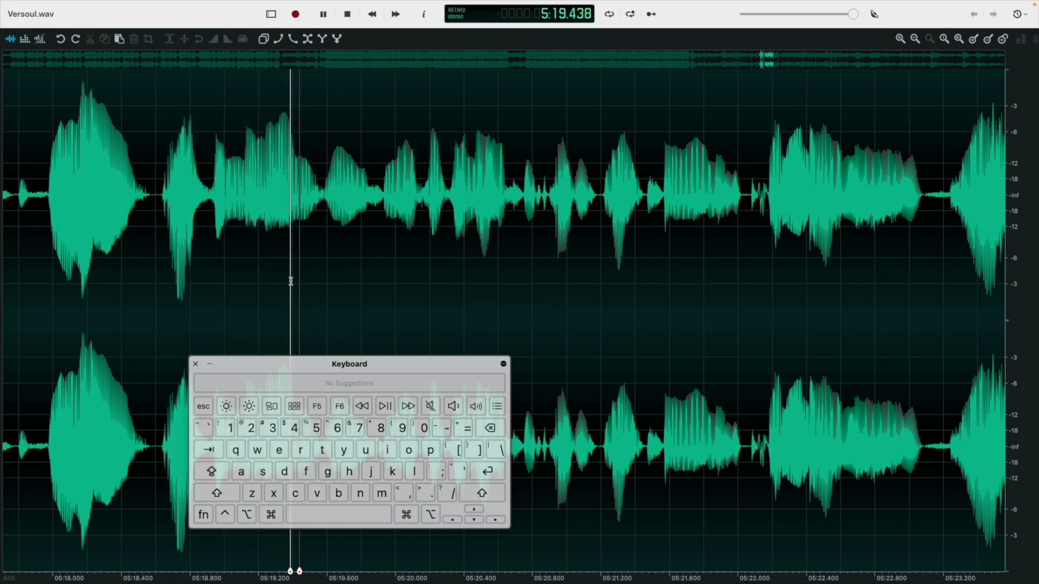
{"action": "key", "text": "space"}
Step: Look through the earlier speech for another passage and play it briefly from about 5:14.413
{"action": "scroll", "coordinate": [384, 254], "scroll_direction": "down", "scroll_amount": 3}
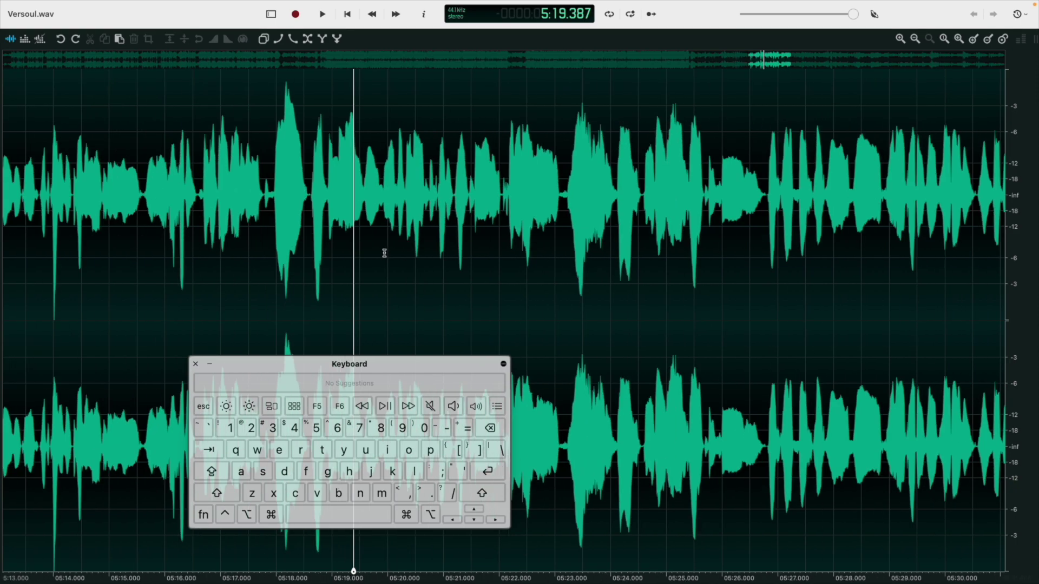
{"action": "scroll", "coordinate": [455, 260], "scroll_direction": "up", "scroll_amount": 5}
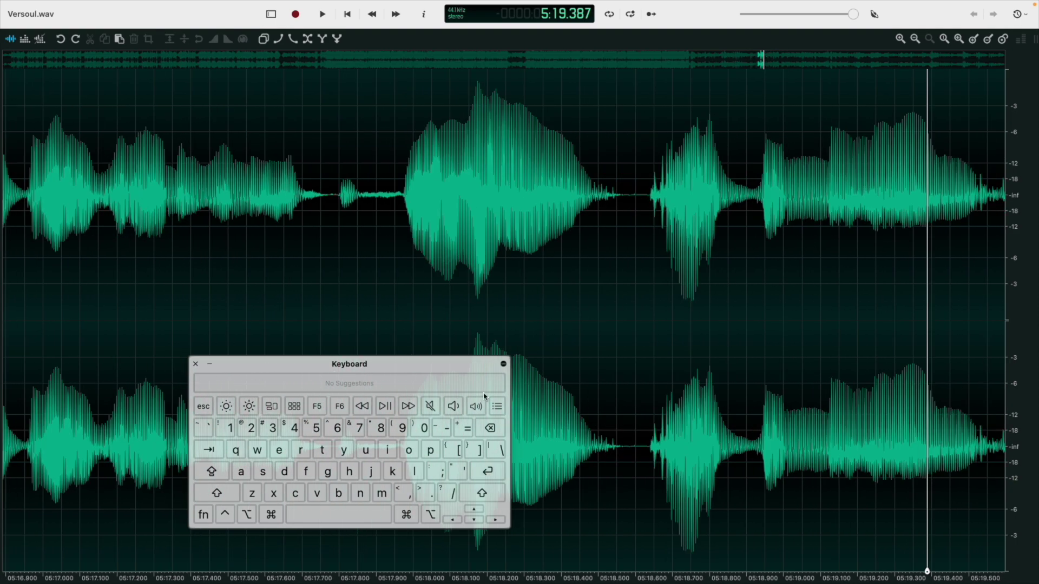
{"action": "scroll", "coordinate": [614, 290], "scroll_direction": "up", "scroll_amount": 4}
{"action": "scroll", "coordinate": [587, 313], "scroll_direction": "down", "scroll_amount": 6}
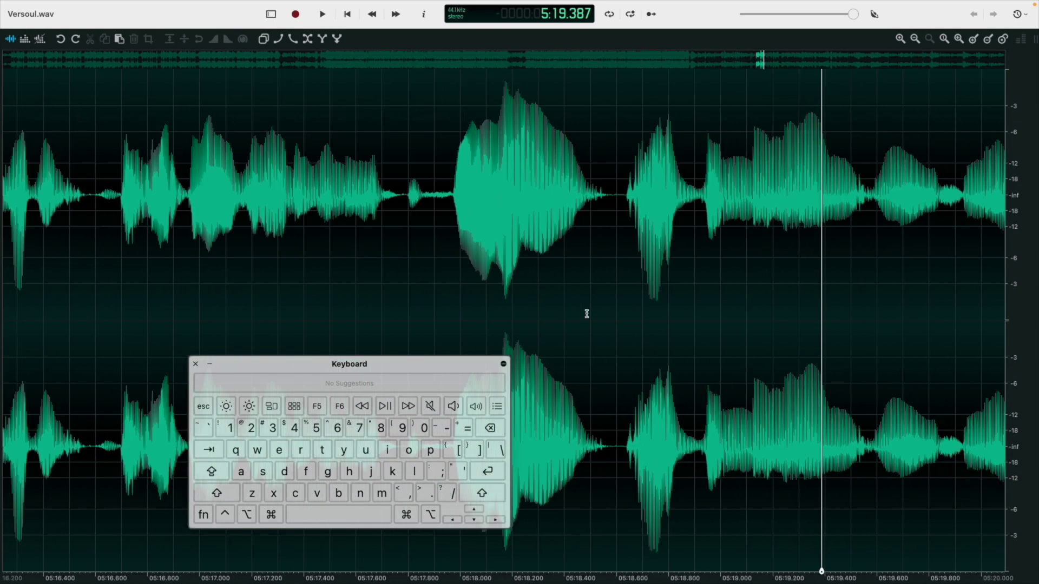
{"action": "scroll", "coordinate": [586, 313], "scroll_direction": "down", "scroll_amount": 4}
{"action": "scroll", "coordinate": [341, 199], "scroll_direction": "up", "scroll_amount": 3}
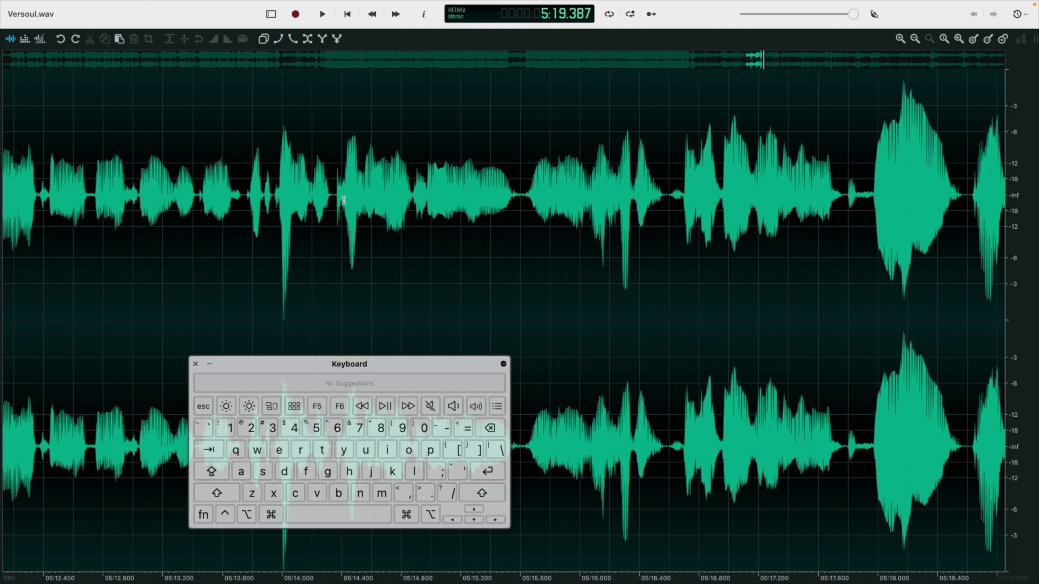
{"action": "left_click", "coordinate": [343, 201]}
{"action": "key", "text": "space"}
{"action": "scroll", "coordinate": [485, 188], "scroll_direction": "up", "scroll_amount": 2}
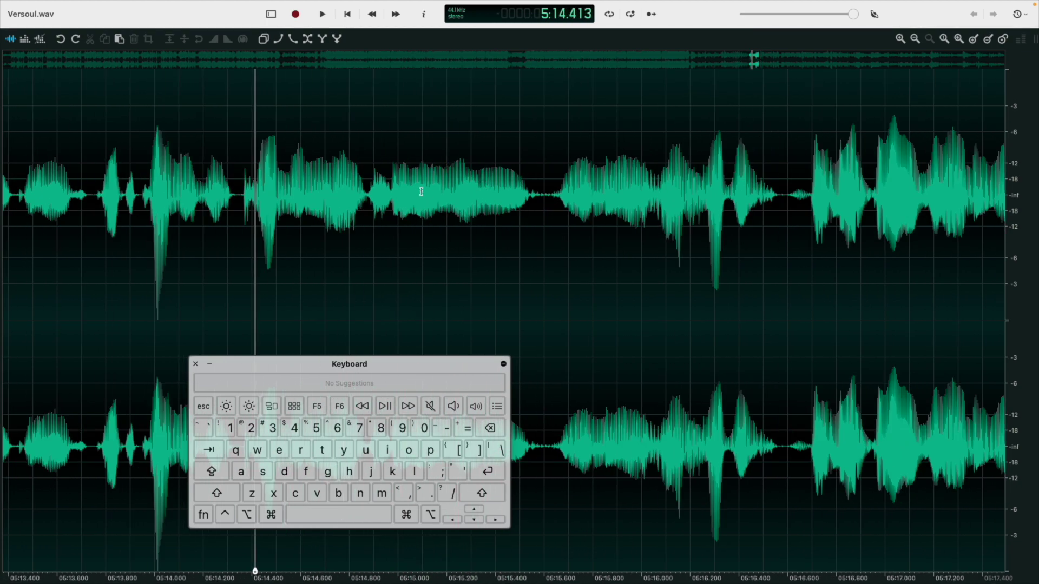
Step: Audition the speech from about 5:14.953 and again from slightly earlier to find a cut point
{"action": "left_click", "coordinate": [386, 192]}
{"action": "key", "text": "space"}
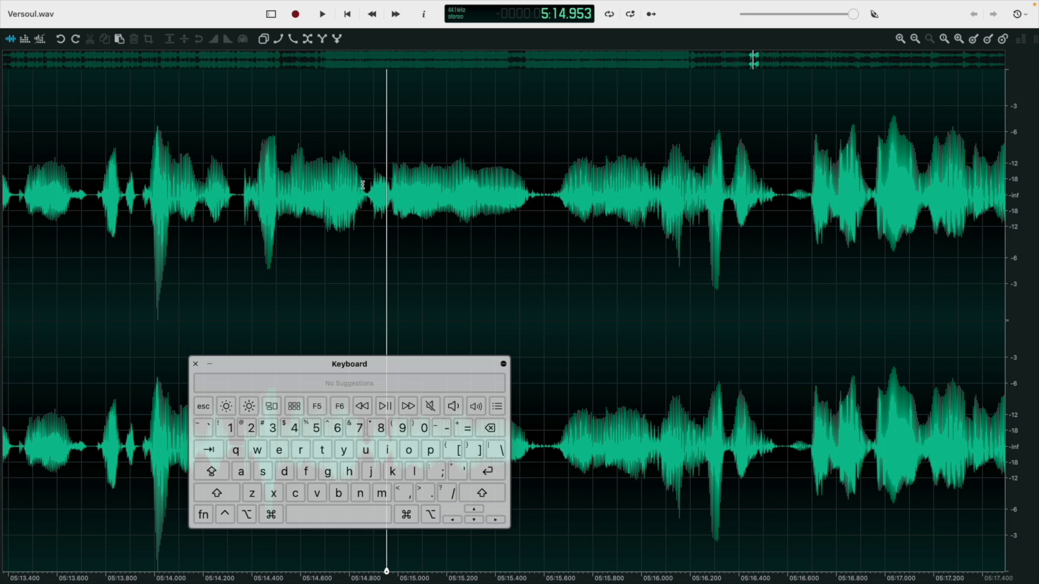
{"action": "left_click", "coordinate": [347, 204]}
{"action": "key", "text": "space"}
Step: Silence the audio from about 5:15.200 to 5:16.576
{"action": "left_click", "coordinate": [446, 183]}
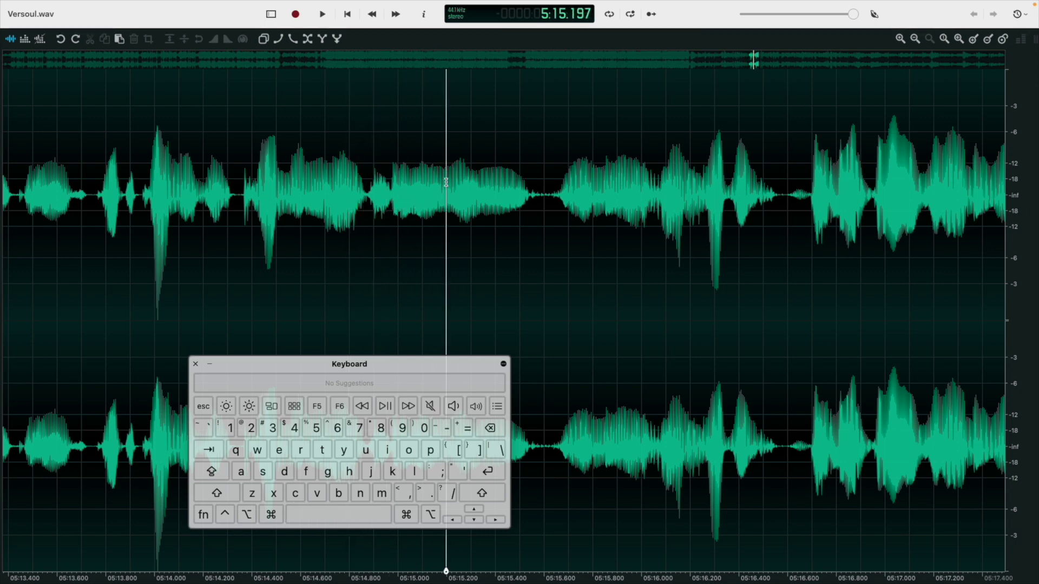
{"action": "key", "text": "space"}
{"action": "left_click_drag", "start_coordinate": [446, 183], "coordinate": [782, 232]}
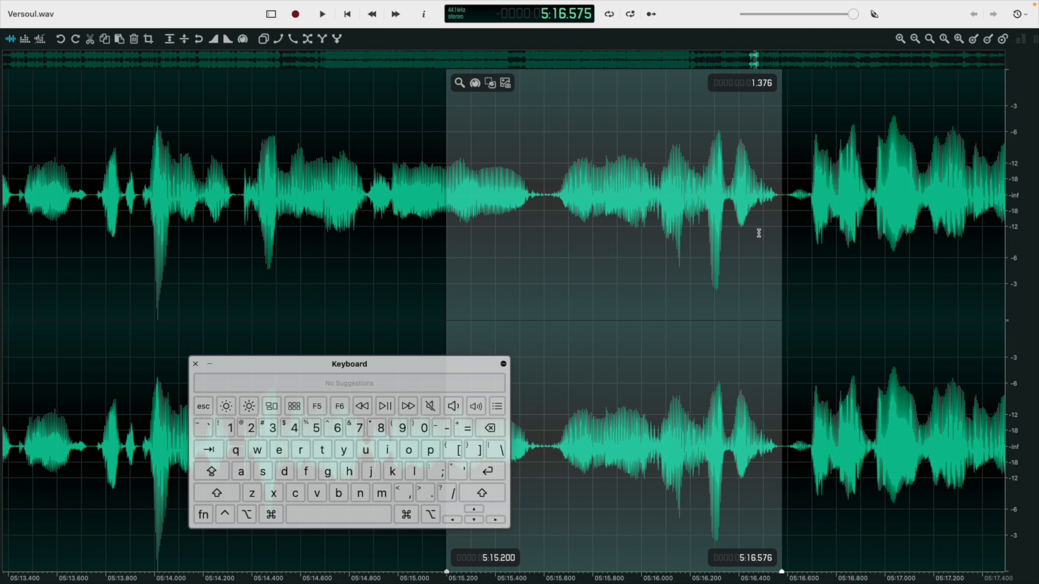
{"action": "left_click", "coordinate": [183, 40]}
Step: Play from about 5:14.946 into the silenced gap to hear the abrupt cut
{"action": "left_click", "coordinate": [384, 209]}
{"action": "key", "text": "space"}
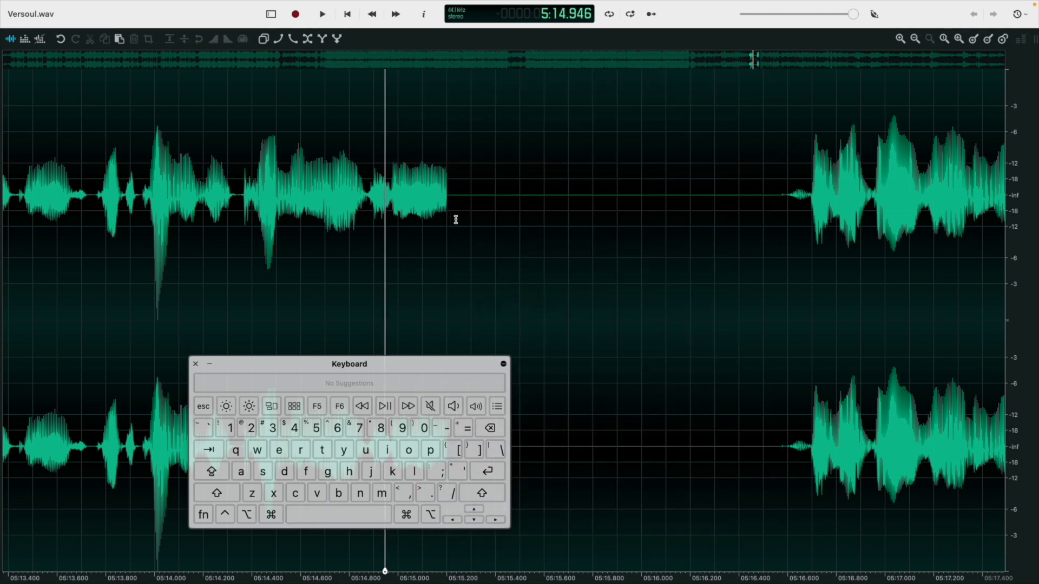
{"action": "scroll", "coordinate": [455, 220], "scroll_direction": "up", "scroll_amount": 5}
{"action": "key", "text": "space"}
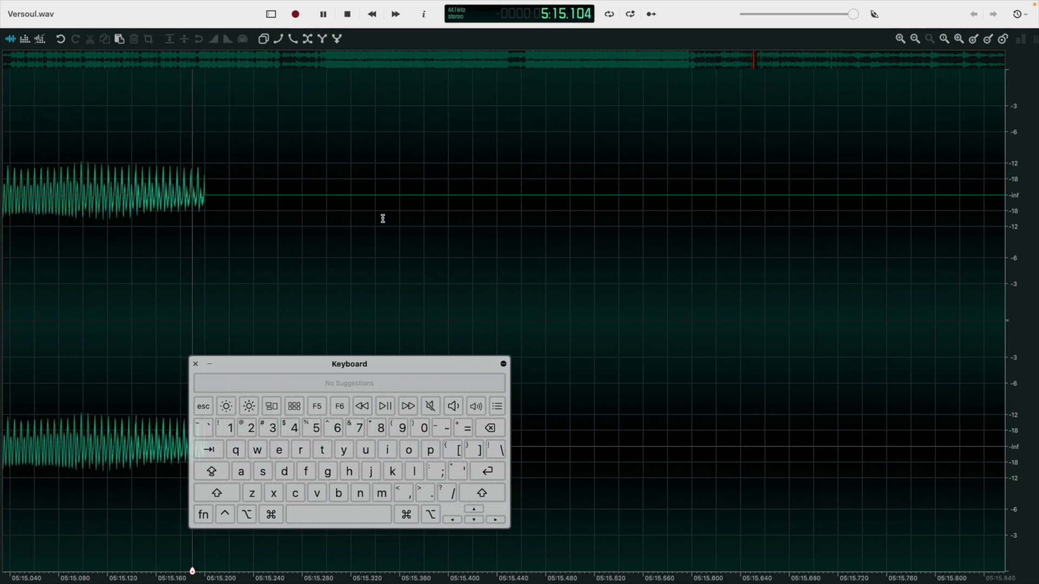
Step: Fade out the speech from about 5:15.145 to 5:15.206, and fade out its final part again up to about 5:15.209
{"action": "scroll", "coordinate": [341, 226], "scroll_direction": "down", "scroll_amount": 4}
{"action": "scroll", "coordinate": [236, 209], "scroll_direction": "up", "scroll_amount": 2}
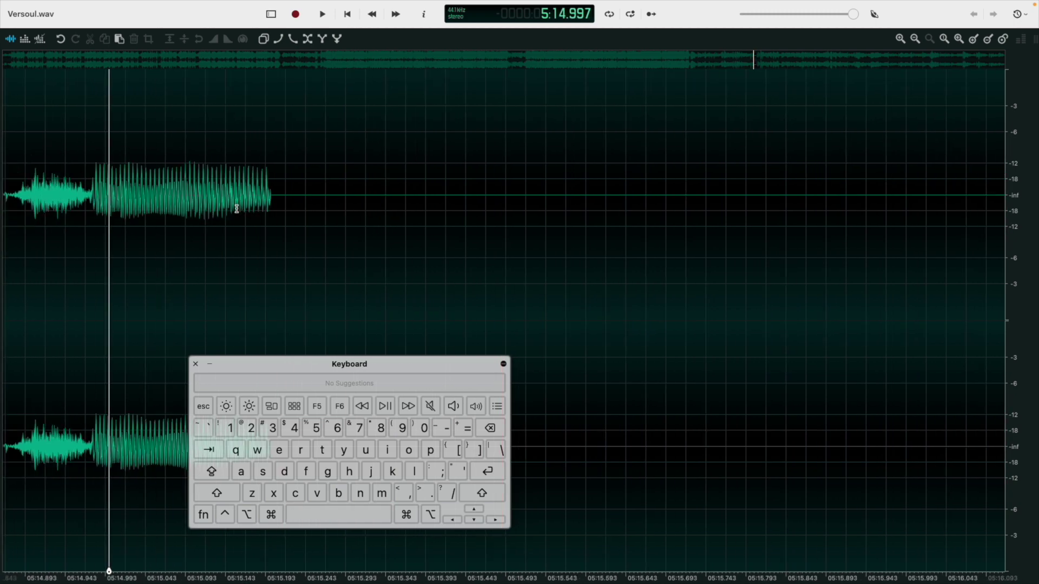
{"action": "left_click_drag", "start_coordinate": [227, 212], "coordinate": [276, 224]}
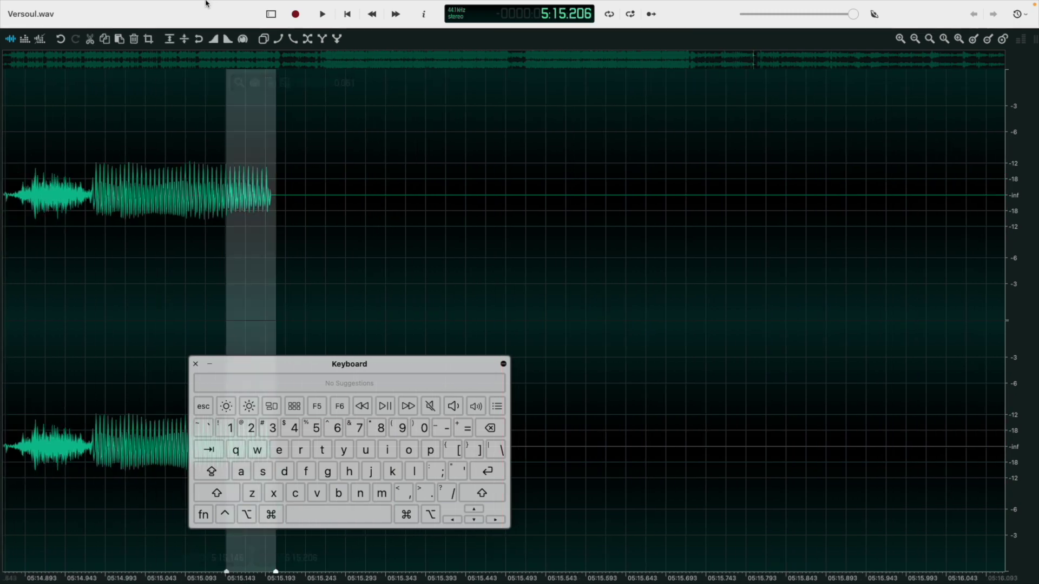
{"action": "scroll", "coordinate": [447, 225], "scroll_direction": "down", "scroll_amount": 2}
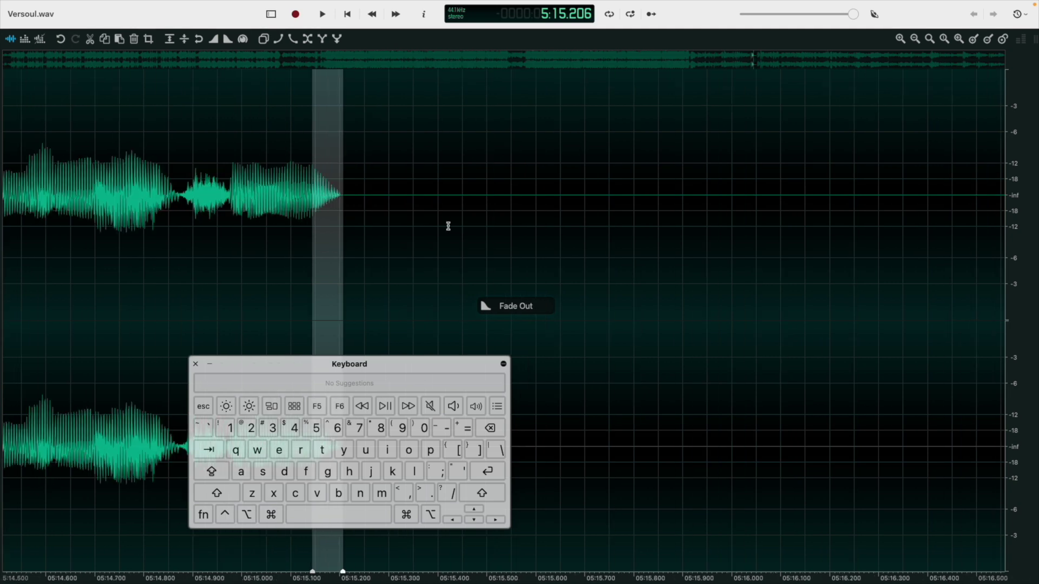
{"action": "left_click_drag", "start_coordinate": [331, 216], "coordinate": [345, 212]}
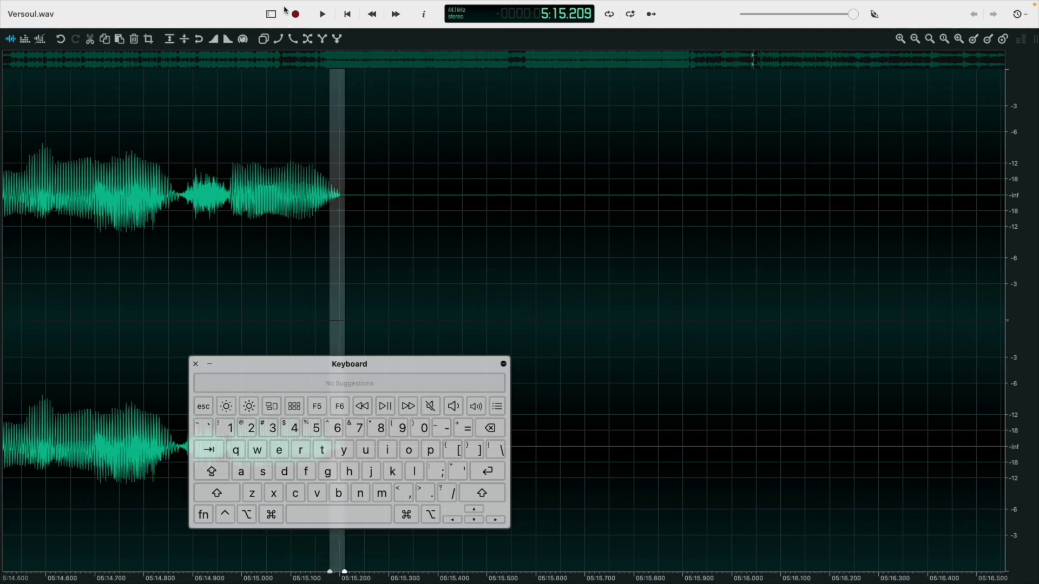
{"action": "left_click", "coordinate": [228, 43]}
Step: Play back the doubly faded speech ending from about 5:14.766
{"action": "left_click", "coordinate": [139, 262]}
{"action": "key", "text": "space"}
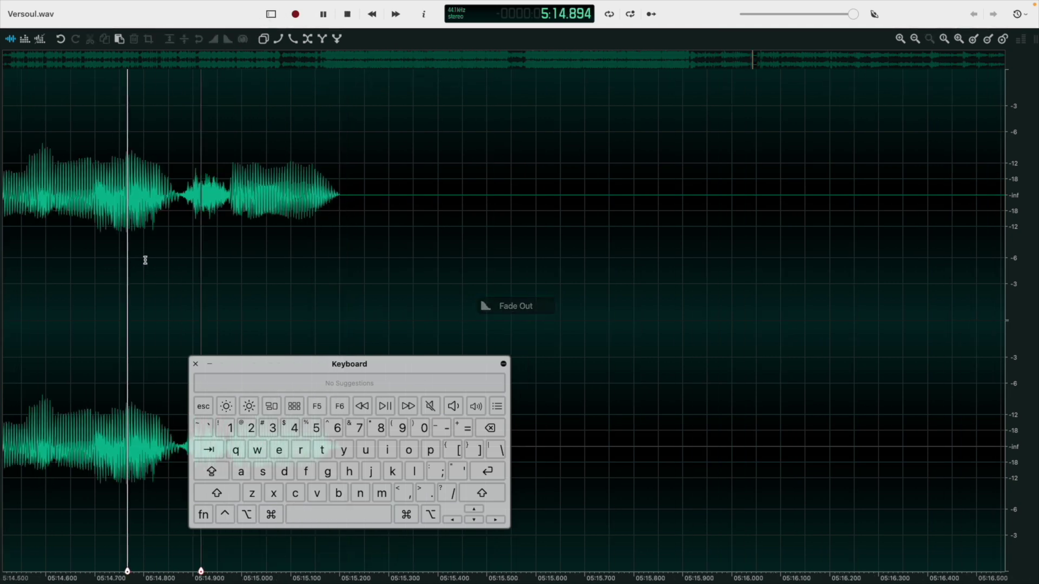
{"action": "key", "text": "space"}
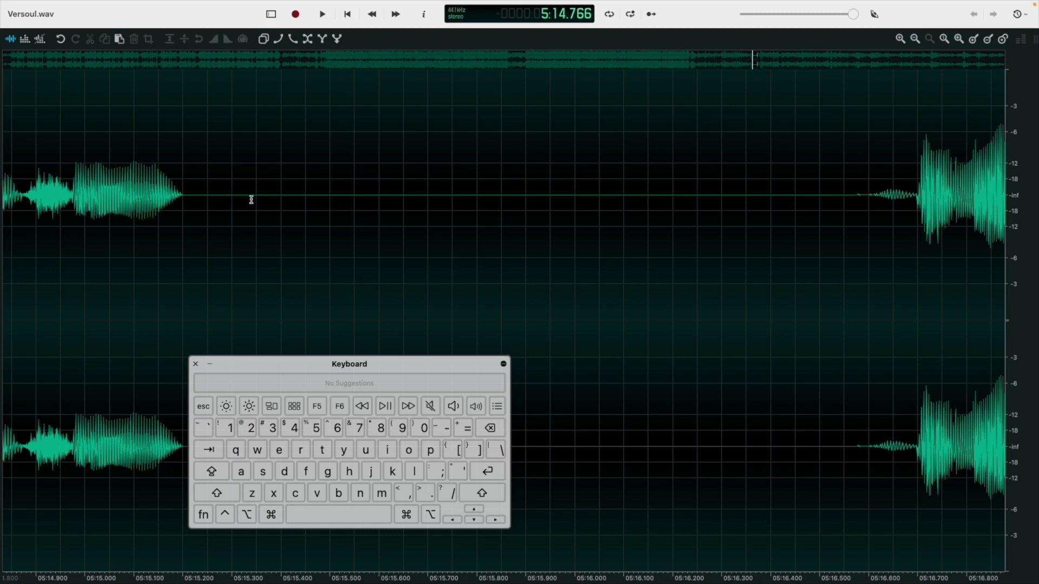
Step: Undo both fade-outs and apply a shorter fade-out to the speech ending from about 5:15.170 to 5:15.203
{"action": "key", "text": "super+z"}
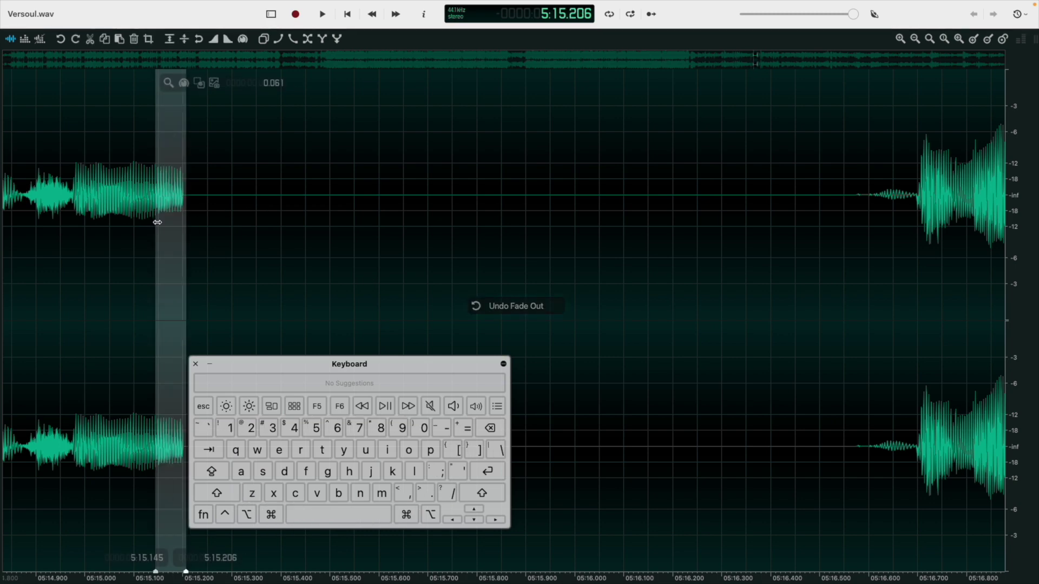
{"action": "left_click_drag", "start_coordinate": [155, 223], "coordinate": [168, 221]}
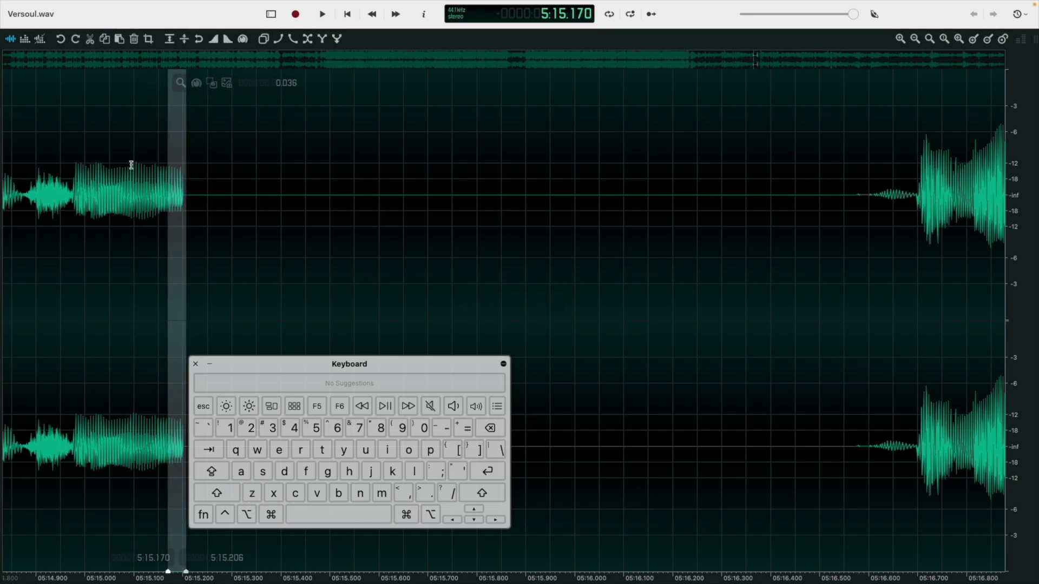
{"action": "scroll", "coordinate": [130, 164], "scroll_direction": "up", "scroll_amount": 5}
{"action": "left_click", "coordinate": [307, 211]}
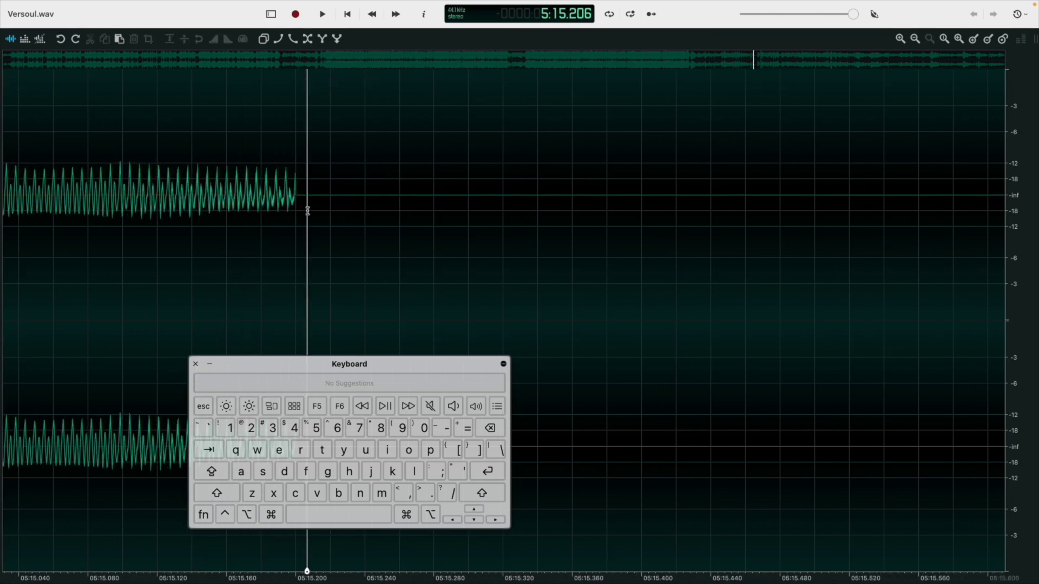
{"action": "left_click_drag", "start_coordinate": [299, 205], "coordinate": [243, 207]}
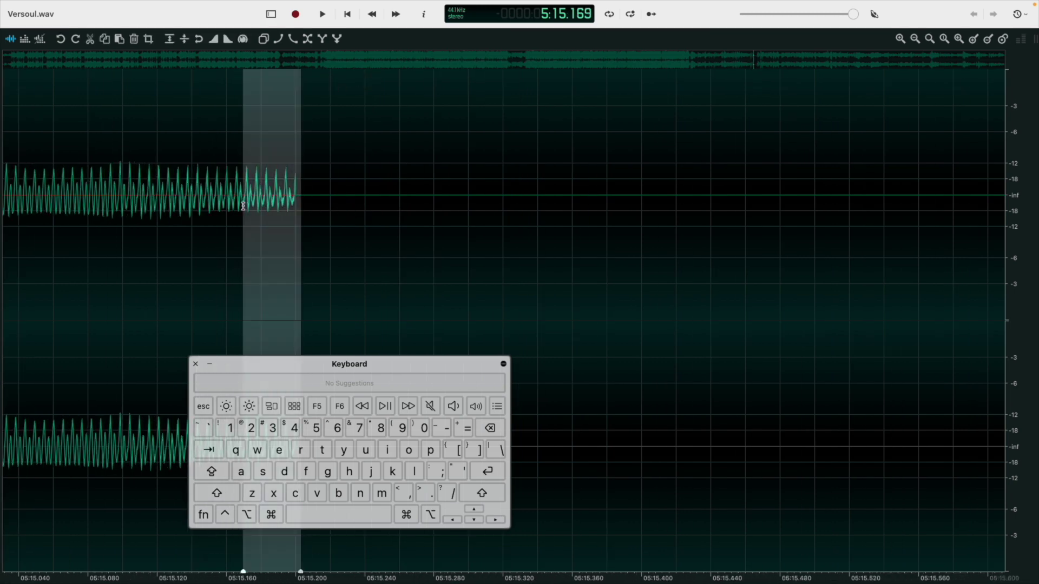
{"action": "left_click", "coordinate": [228, 40]}
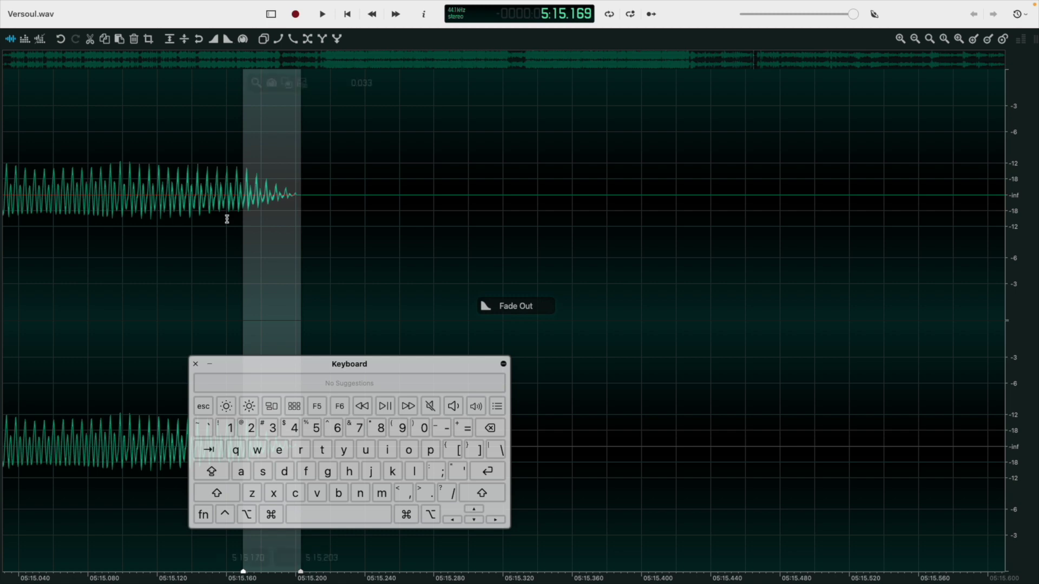
Step: Play back the shorter fade-out from just before the final syllable into the silence
{"action": "left_click", "coordinate": [152, 221]}
{"action": "scroll", "coordinate": [460, 248], "scroll_direction": "down", "scroll_amount": 3}
{"action": "key", "text": "space"}
{"action": "key", "text": "space"}
{"action": "left_click", "coordinate": [189, 222]}
{"action": "key", "text": "space"}
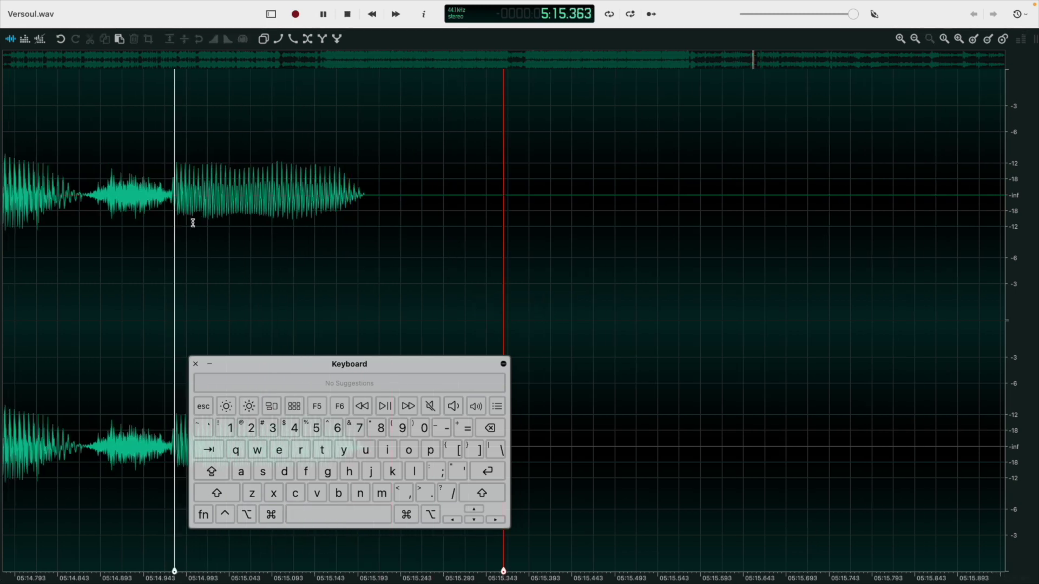
{"action": "key", "text": "space"}
Step: Play the faded speech ending in wider context from about 5:14.782
{"action": "scroll", "coordinate": [378, 269], "scroll_direction": "down", "scroll_amount": 2}
{"action": "left_click", "coordinate": [98, 239]}
{"action": "key", "text": "space"}
{"action": "key", "text": "space"}
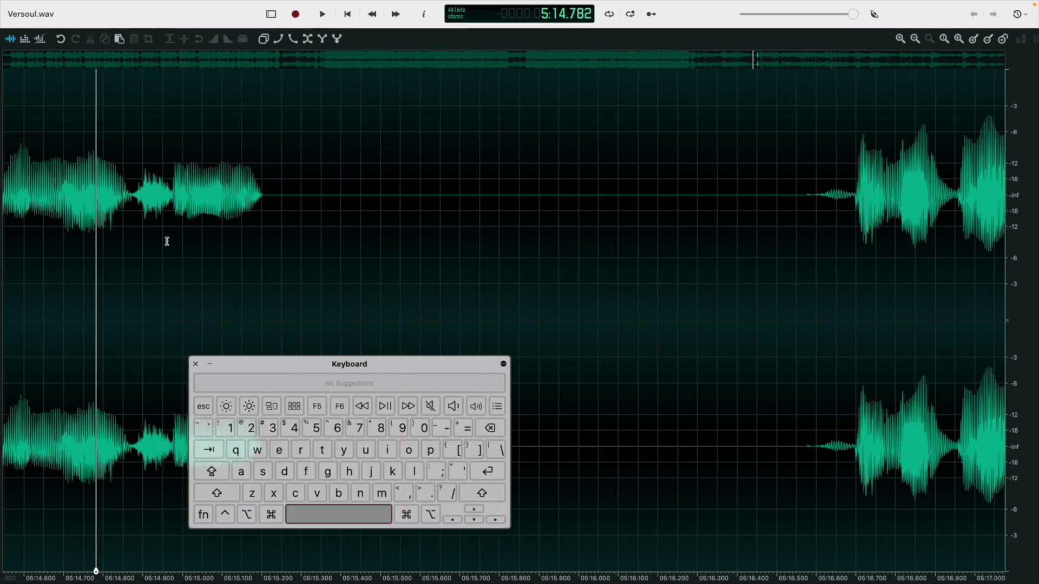
Step: Play from about 5:14.874 through the fade-out and into the silenced gap
{"action": "left_click", "coordinate": [133, 198]}
{"action": "key", "text": "space"}
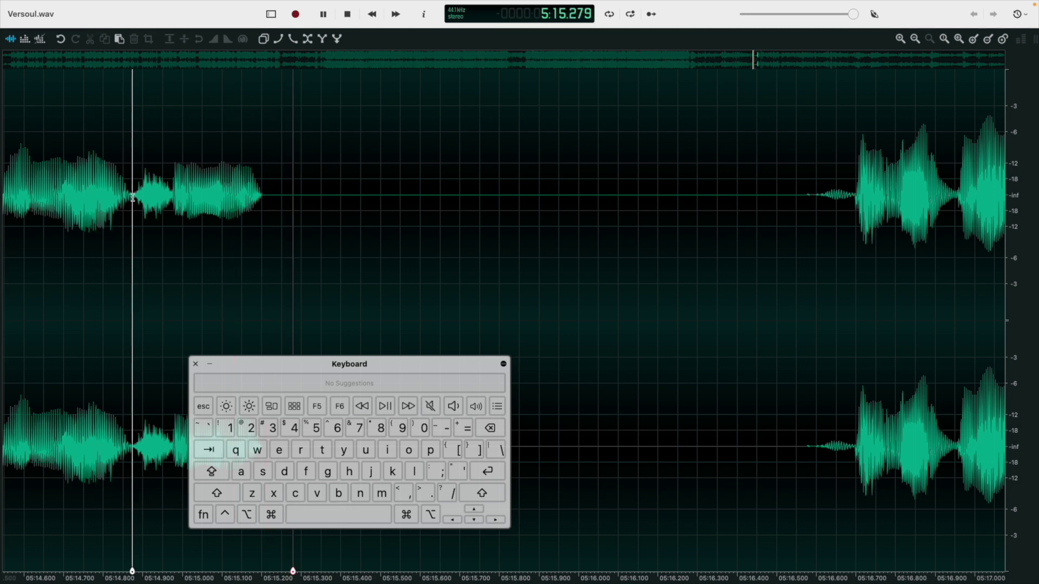
{"action": "key", "text": "space"}
{"action": "scroll", "coordinate": [355, 233], "scroll_direction": "down", "scroll_amount": 2}
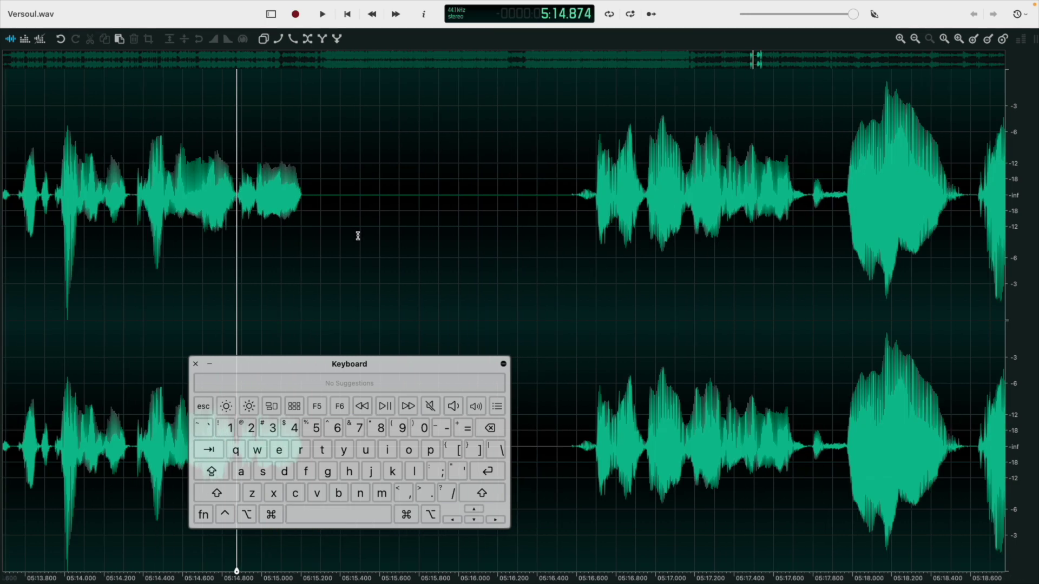
{"action": "key", "text": "space"}
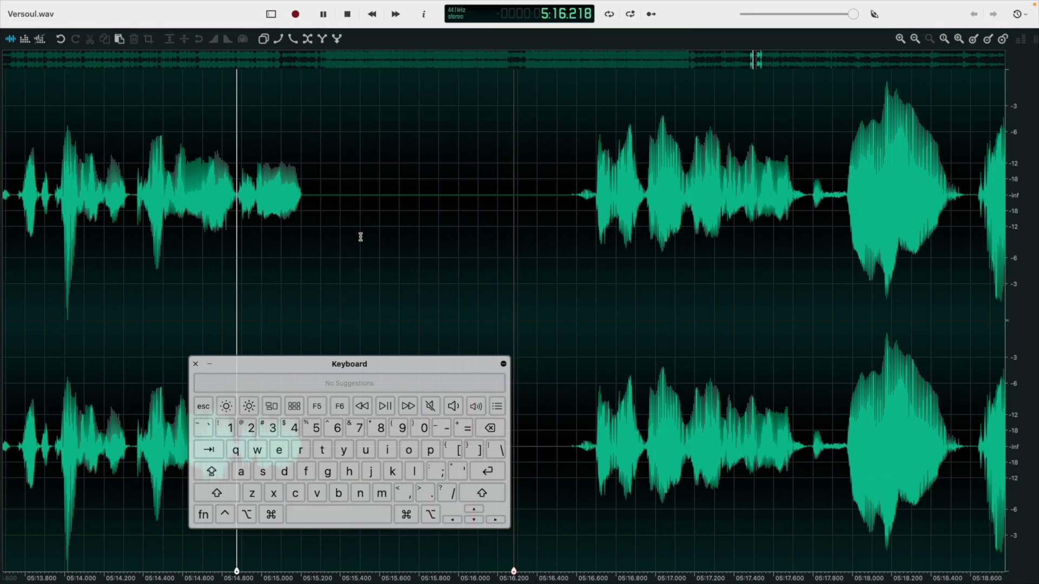
{"action": "key", "text": "space"}
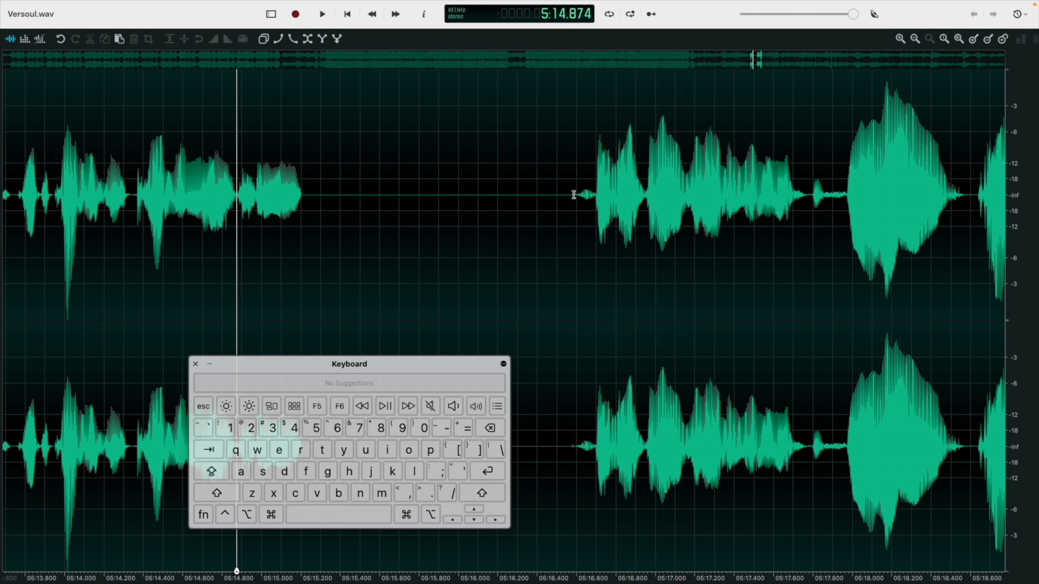
Step: Delete the silent gap from about 5:15.224 to 5:16.584 and play across the resulting join
{"action": "left_click_drag", "start_coordinate": [574, 195], "coordinate": [307, 203]}
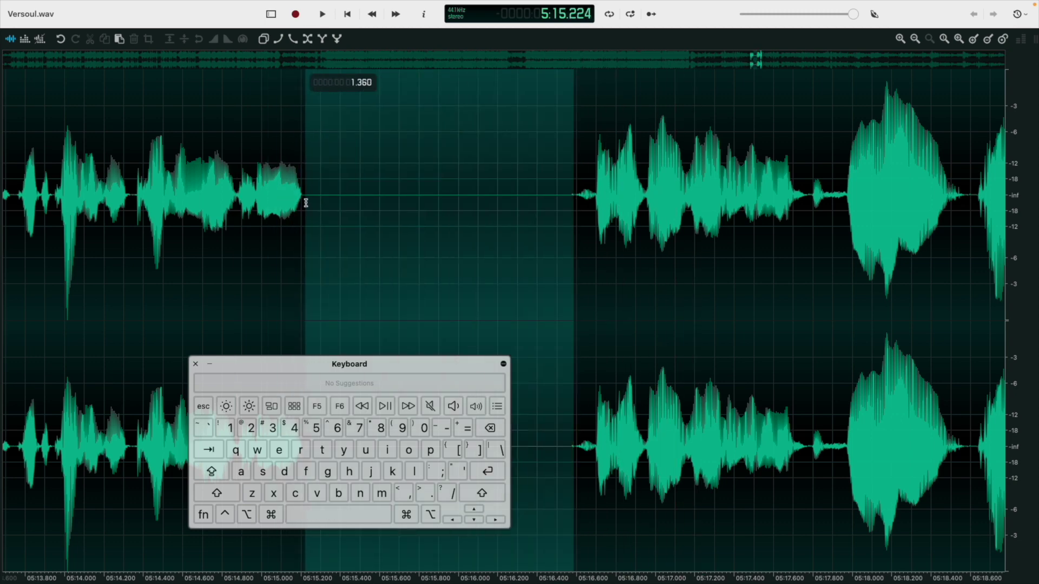
{"action": "key", "text": "Delete"}
{"action": "left_click", "coordinate": [240, 218]}
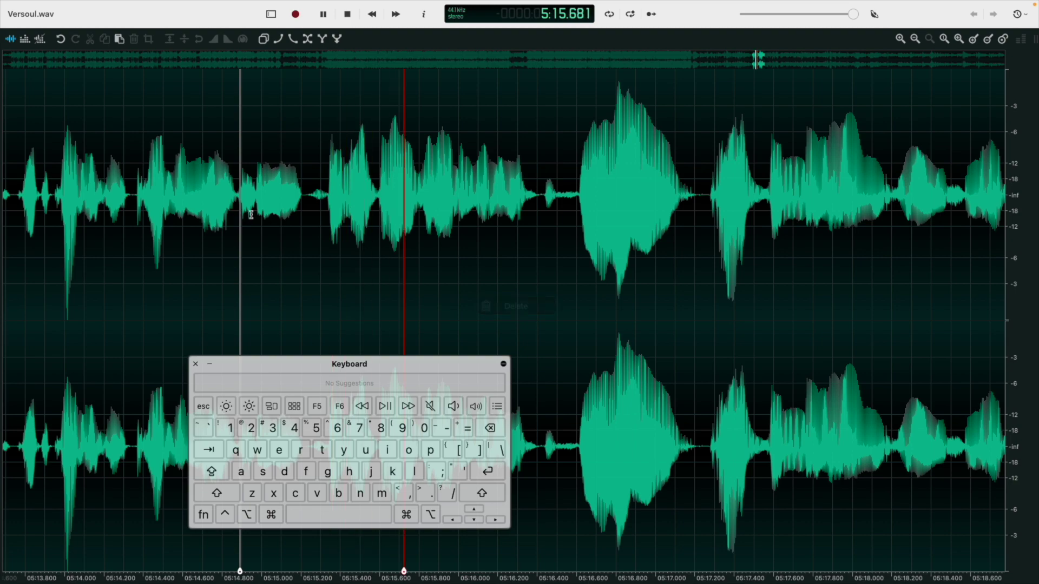
{"action": "key", "text": "space"}
{"action": "scroll", "coordinate": [328, 204], "scroll_direction": "up", "scroll_amount": 4}
Step: Delete the short leftover pause at the join between the two phrases and listen to the transition again from before it
{"action": "left_click_drag", "start_coordinate": [330, 205], "coordinate": [301, 210]}
{"action": "key", "text": "Delete"}
{"action": "left_click", "coordinate": [86, 206]}
{"action": "key", "text": "space"}
{"action": "scroll", "coordinate": [264, 232], "scroll_direction": "down", "scroll_amount": 4}
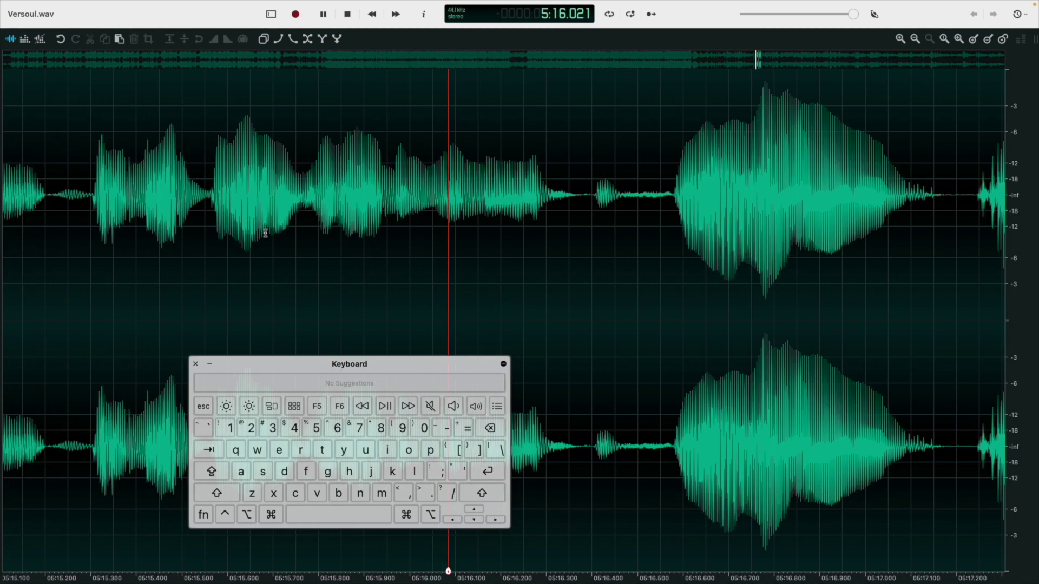
{"action": "key", "text": "space"}
{"action": "left_click", "coordinate": [66, 223]}
{"action": "key", "text": "space"}
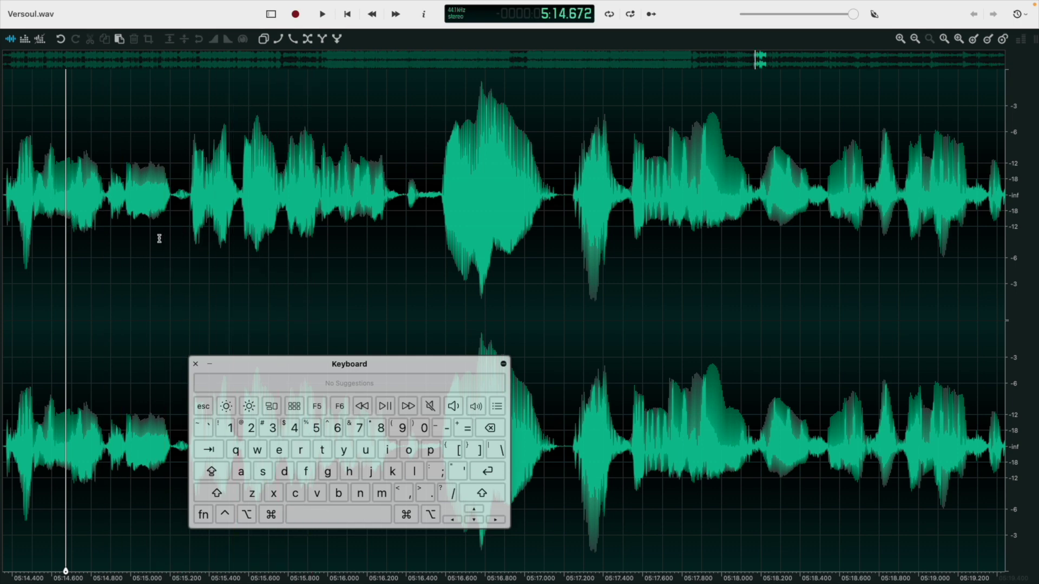
Step: Undo the deletions, the fade-out and the silencing made around 5:15
{"action": "key", "text": "super"}
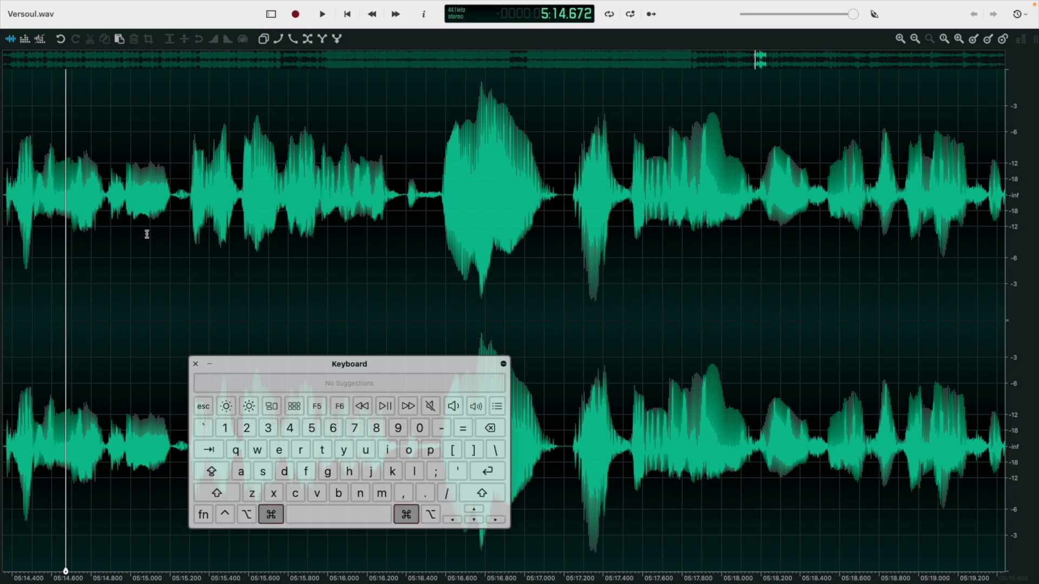
{"action": "scroll", "coordinate": [299, 275], "scroll_direction": "down", "scroll_amount": 10}
{"action": "left_click", "coordinate": [299, 275]}
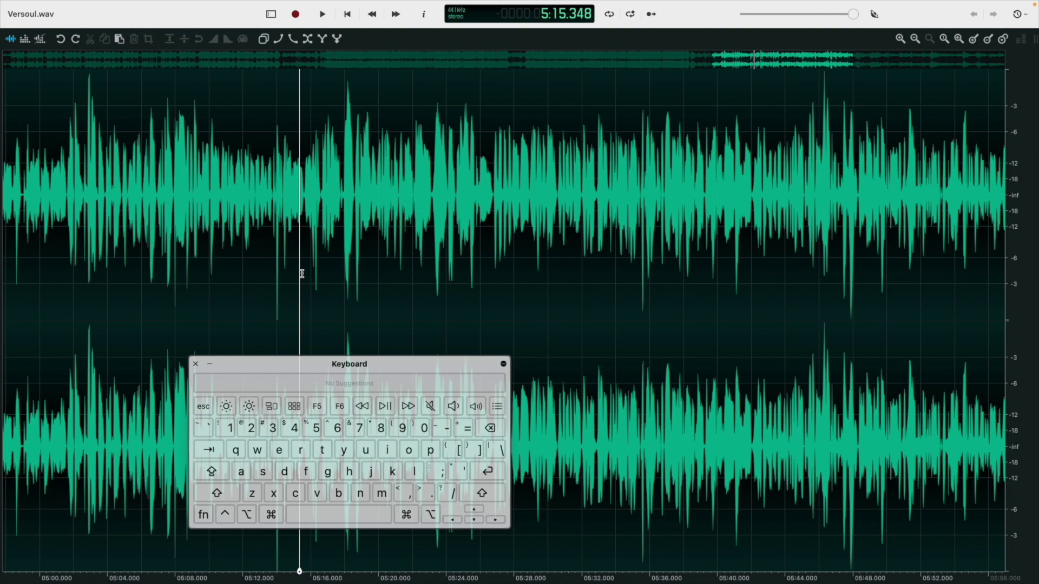
{"action": "scroll", "coordinate": [302, 273], "scroll_direction": "up", "scroll_amount": 10}
{"action": "left_click", "coordinate": [216, 163]}
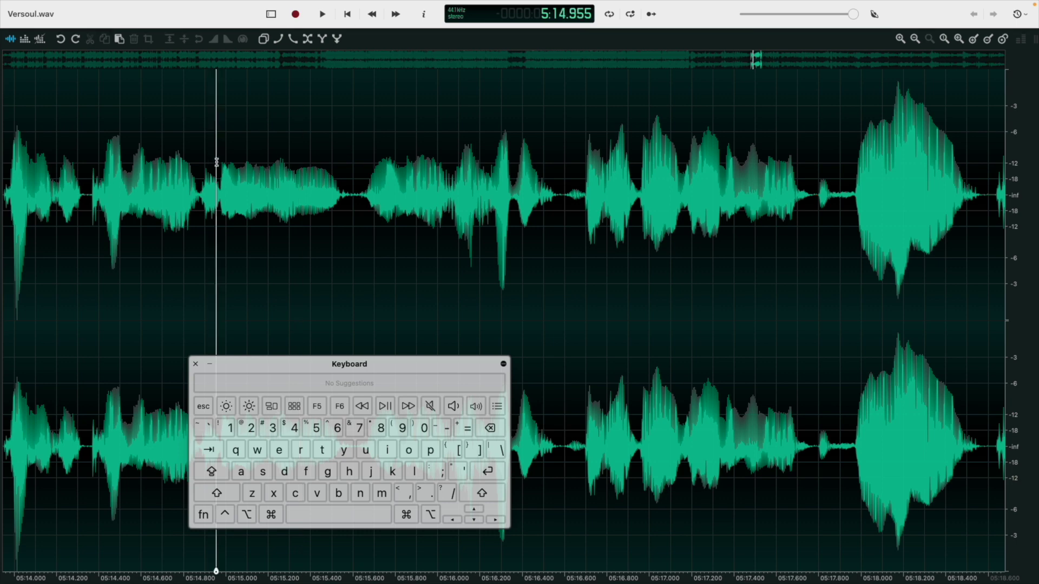
{"action": "left_click_drag", "start_coordinate": [216, 163], "coordinate": [315, 157]}
{"action": "left_click", "coordinate": [236, 152]}
{"action": "left_click", "coordinate": [204, 151]}
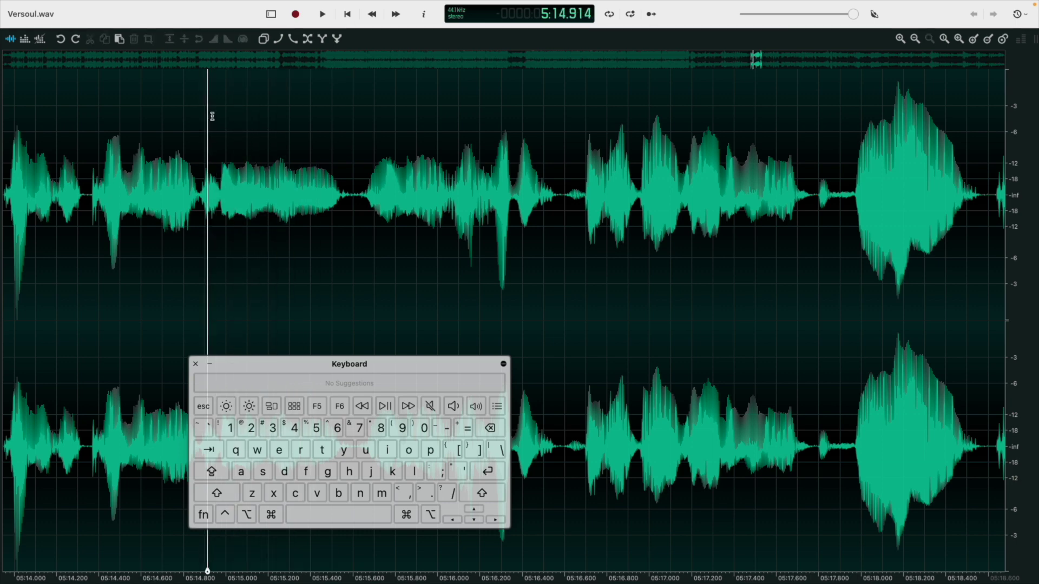
{"action": "left_click", "coordinate": [257, 178]}
{"action": "double_click", "coordinate": [256, 195]}
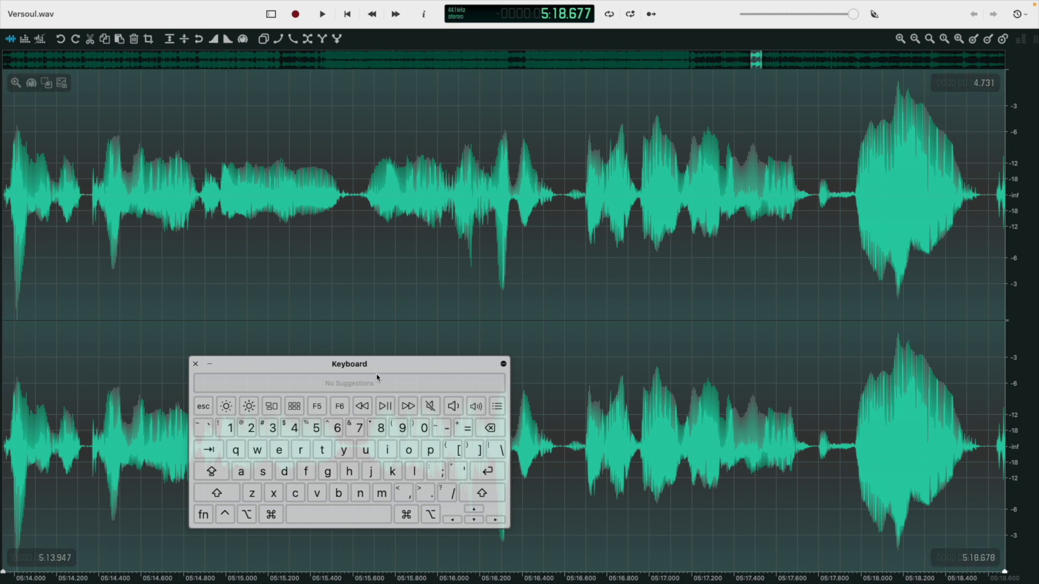
Step: Select the speech from about 5:07.030 to 5:32.076 and enable the quick gain control on the selection
{"action": "scroll", "coordinate": [348, 290], "scroll_direction": "down", "scroll_amount": 3}
{"action": "scroll", "coordinate": [350, 291], "scroll_direction": "down", "scroll_amount": 6}
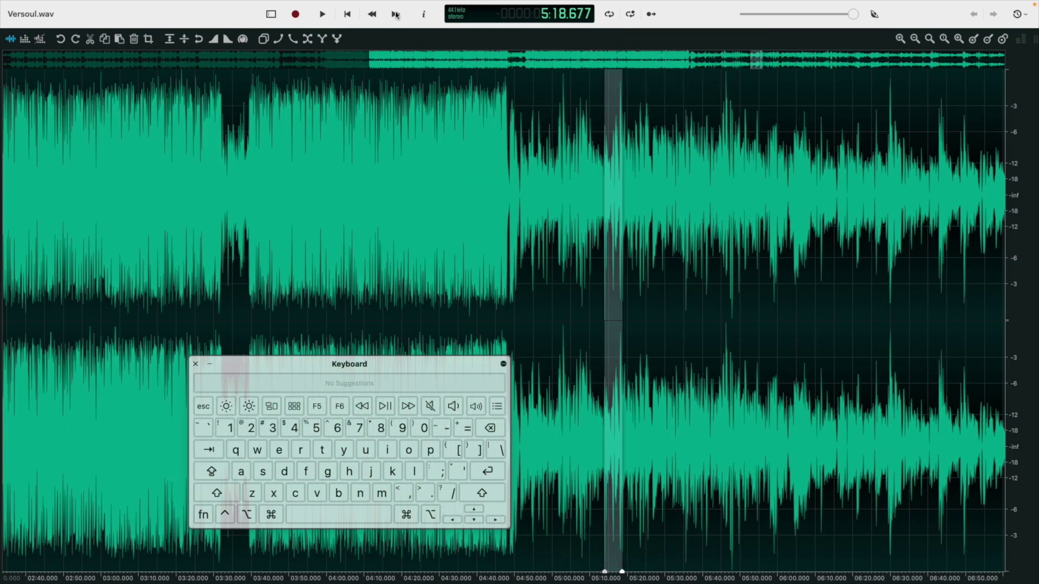
{"action": "left_click", "coordinate": [393, 206]}
{"action": "double_click", "coordinate": [551, 154]}
{"action": "left_click", "coordinate": [550, 155]}
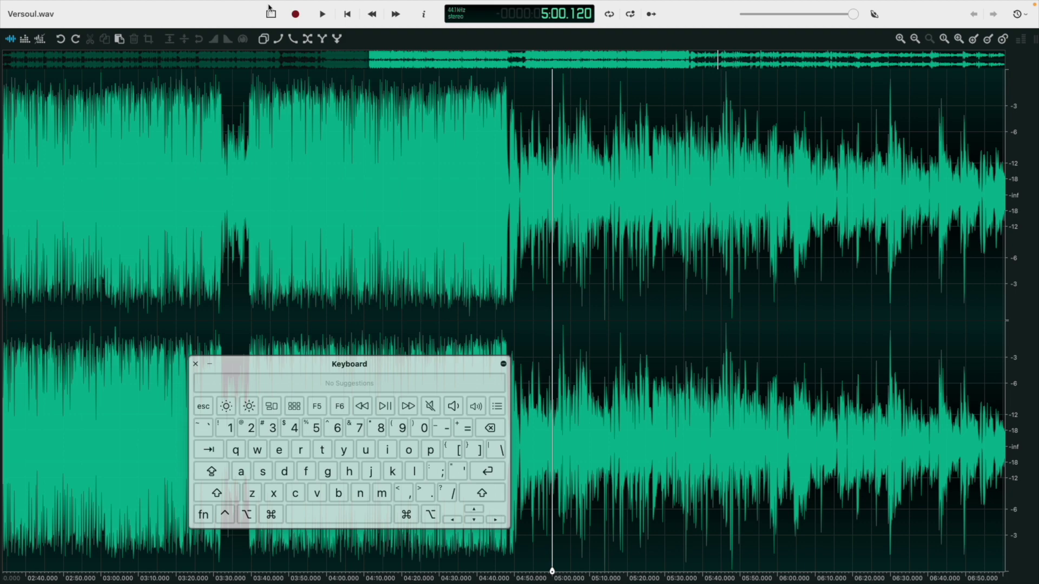
{"action": "left_click_drag", "start_coordinate": [579, 261], "coordinate": [672, 260]}
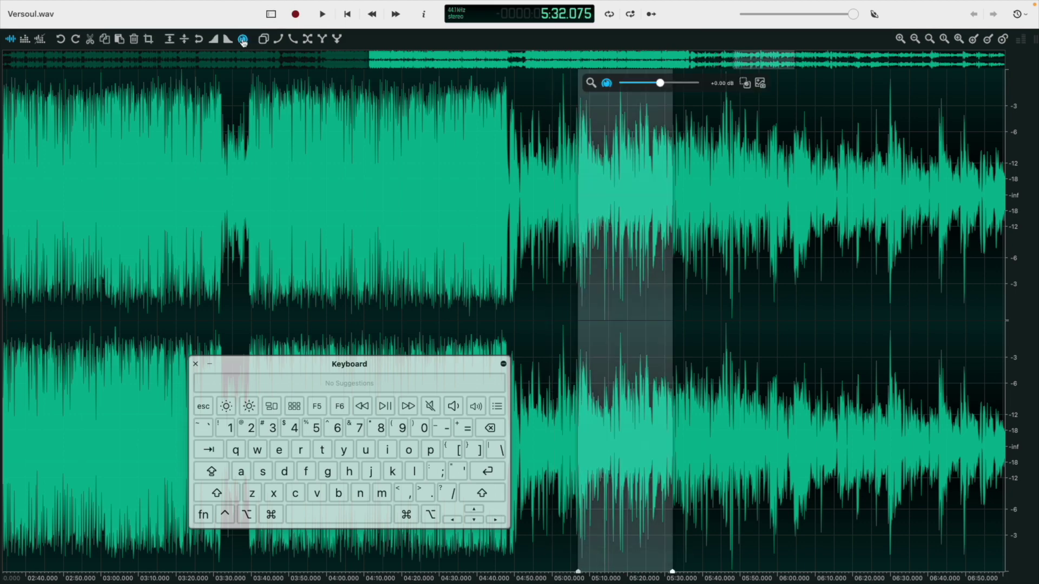
{"action": "scroll", "coordinate": [608, 230], "scroll_direction": "up", "scroll_amount": 3}
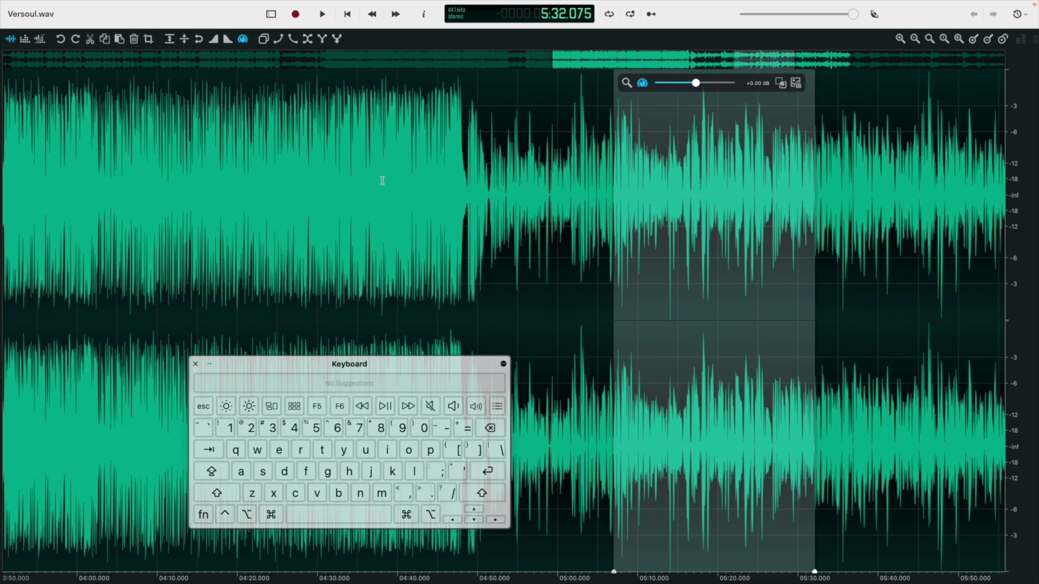
{"action": "scroll", "coordinate": [382, 180], "scroll_direction": "down", "scroll_amount": 3}
{"action": "scroll", "coordinate": [719, 238], "scroll_direction": "up", "scroll_amount": 3}
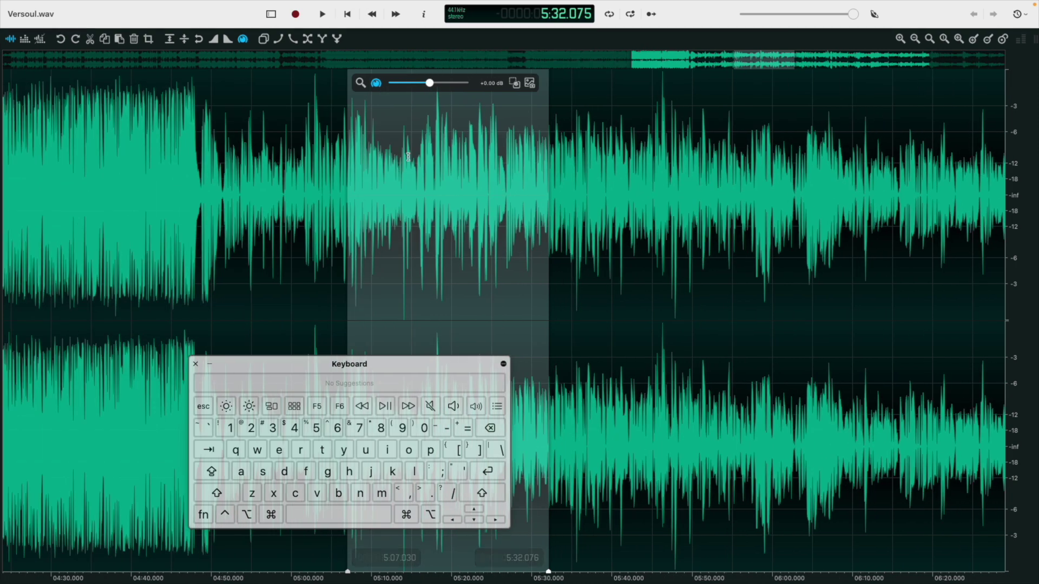
Step: Adjust the selection to span about 4:48.400 to 5:02.718 and raise its gain by about 1 dB
{"action": "left_click_drag", "start_coordinate": [549, 298], "coordinate": [198, 311]}
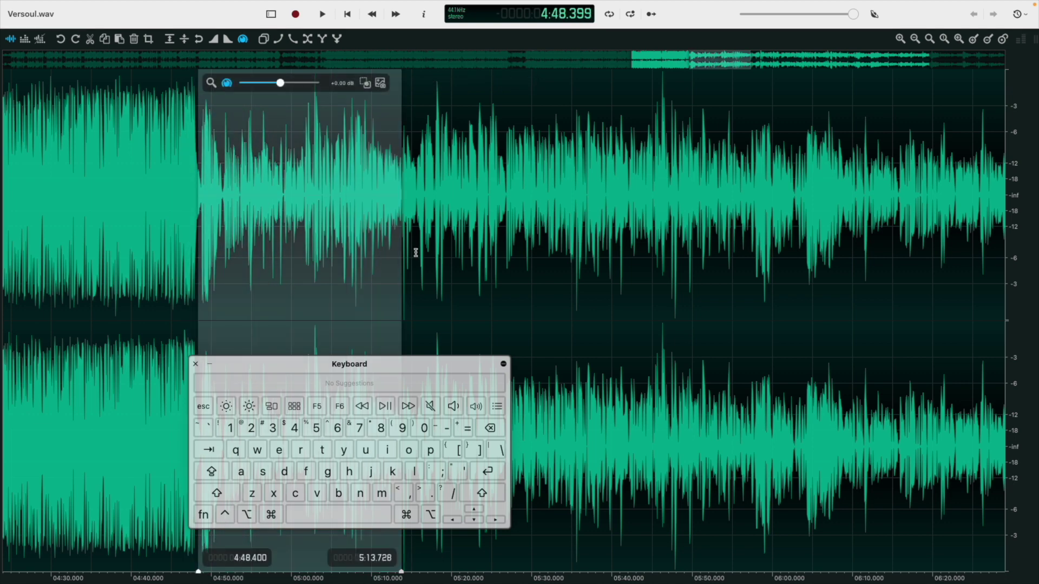
{"action": "left_click_drag", "start_coordinate": [402, 259], "coordinate": [313, 238]}
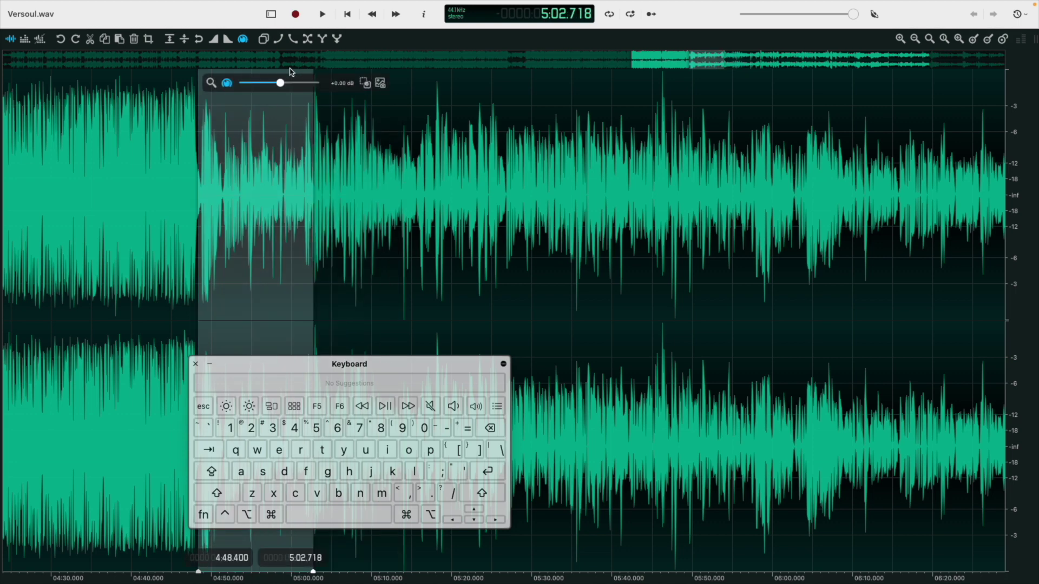
{"action": "mouse_move", "coordinate": [280, 83]}
{"action": "left_mouse_down"}
{"action": "mouse_move", "coordinate": [239, 89]}
{"action": "mouse_move", "coordinate": [285, 92]}
{"action": "left_mouse_up"}
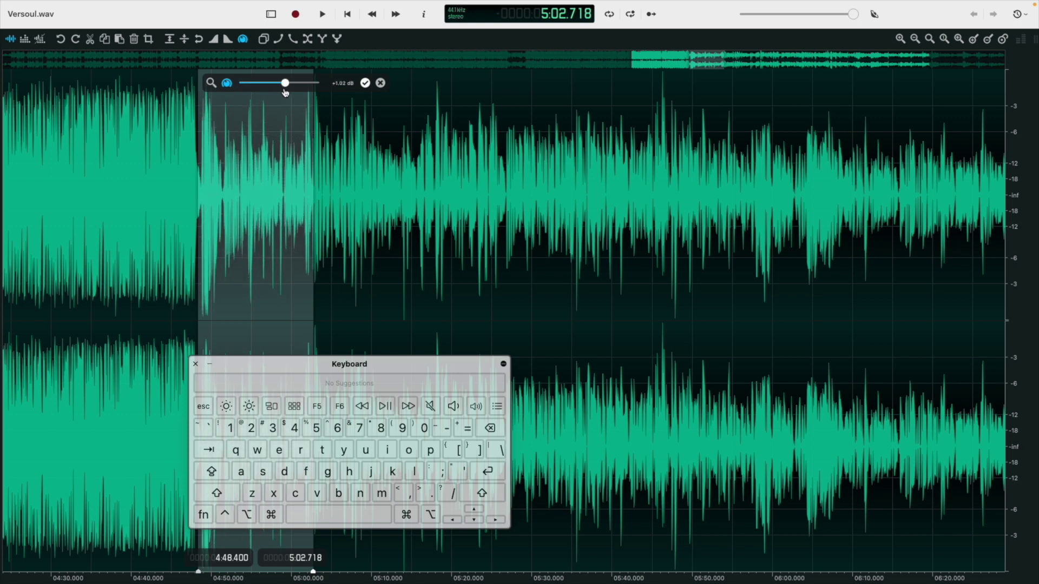
{"action": "left_click", "coordinate": [332, 178]}
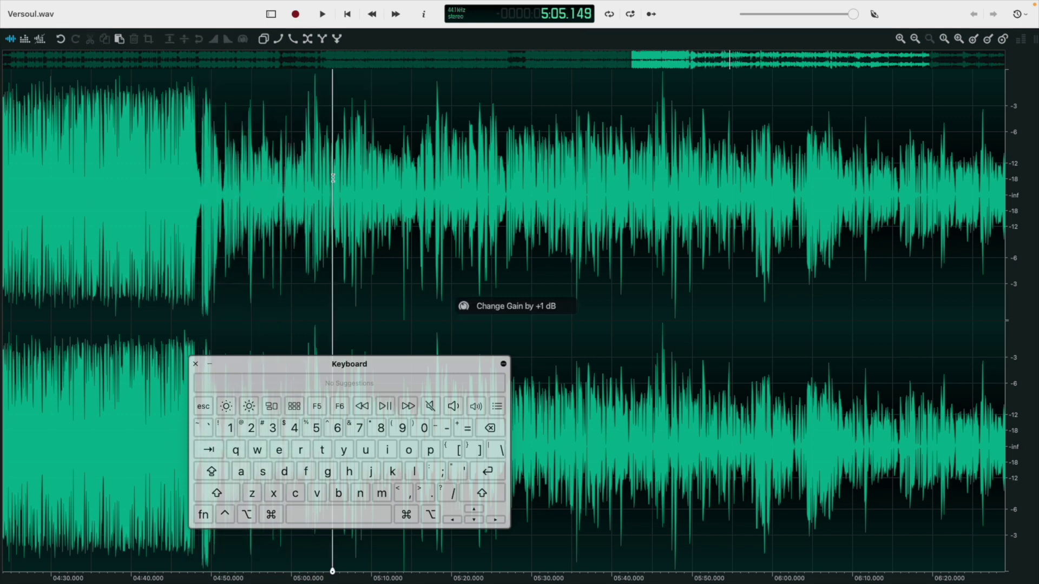
Step: Select the quieter passage from about 5:59.917 to 6:04.298
{"action": "scroll", "coordinate": [233, 180], "scroll_direction": "up", "scroll_amount": 3}
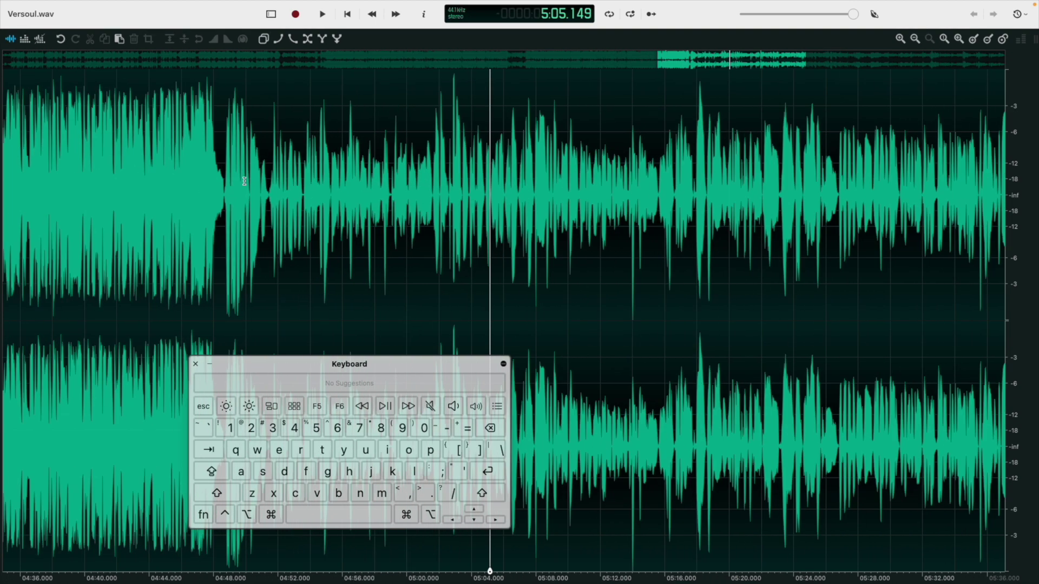
{"action": "scroll", "coordinate": [246, 182], "scroll_direction": "down", "scroll_amount": 4}
{"action": "scroll", "coordinate": [248, 182], "scroll_direction": "down", "scroll_amount": 2}
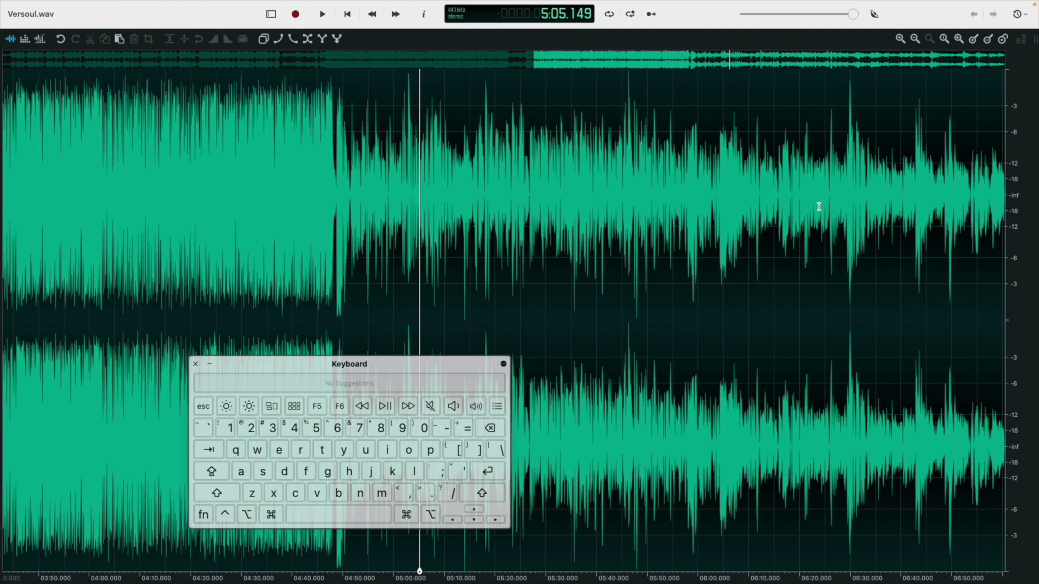
{"action": "scroll", "coordinate": [516, 238], "scroll_direction": "up", "scroll_amount": 6}
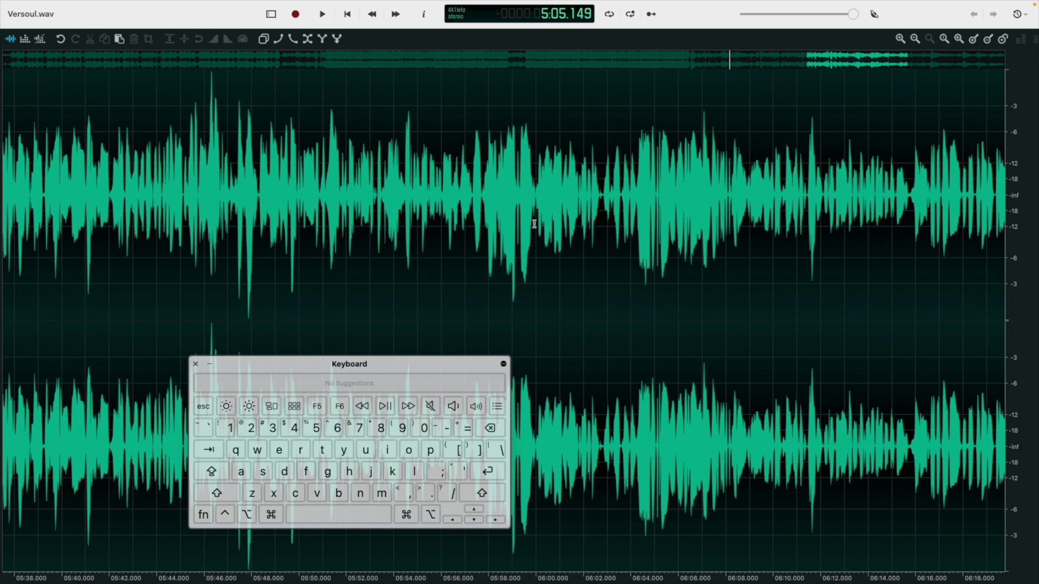
{"action": "left_click_drag", "start_coordinate": [534, 223], "coordinate": [637, 226]}
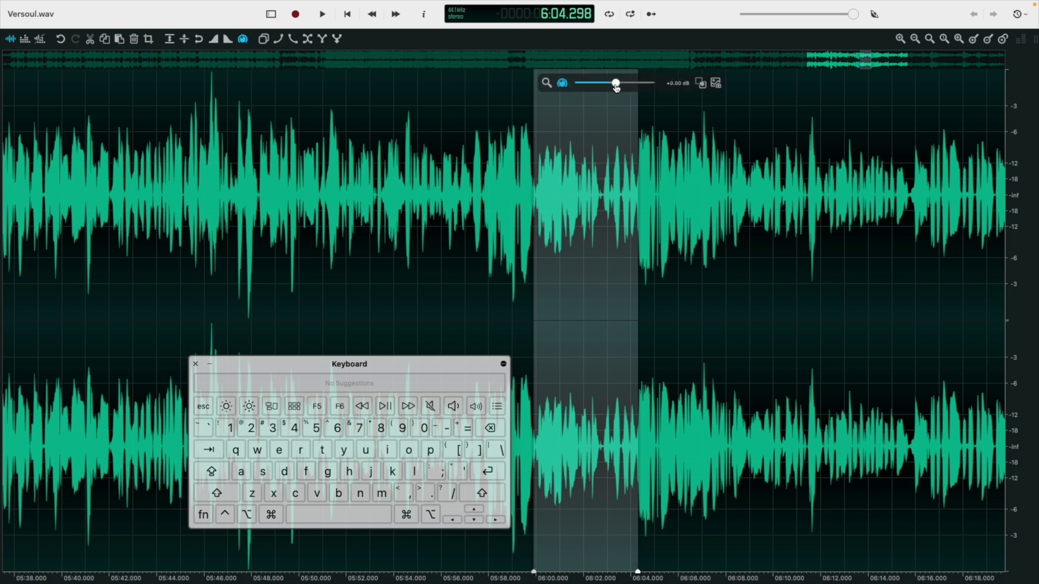
Step: Try the Change Gain effect at 131% on both locked channels of the selected passage, and undo it
{"action": "left_click_drag", "start_coordinate": [616, 88], "coordinate": [634, 100]}
{"action": "mouse_move", "coordinate": [219, 47]}
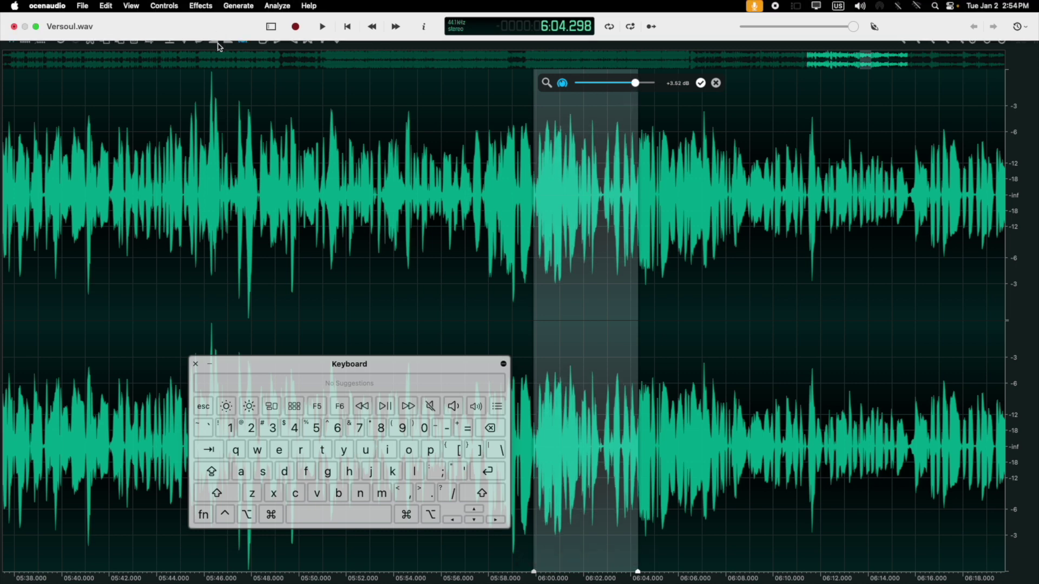
{"action": "left_click", "coordinate": [200, 6]}
{"action": "mouse_move", "coordinate": [237, 120]}
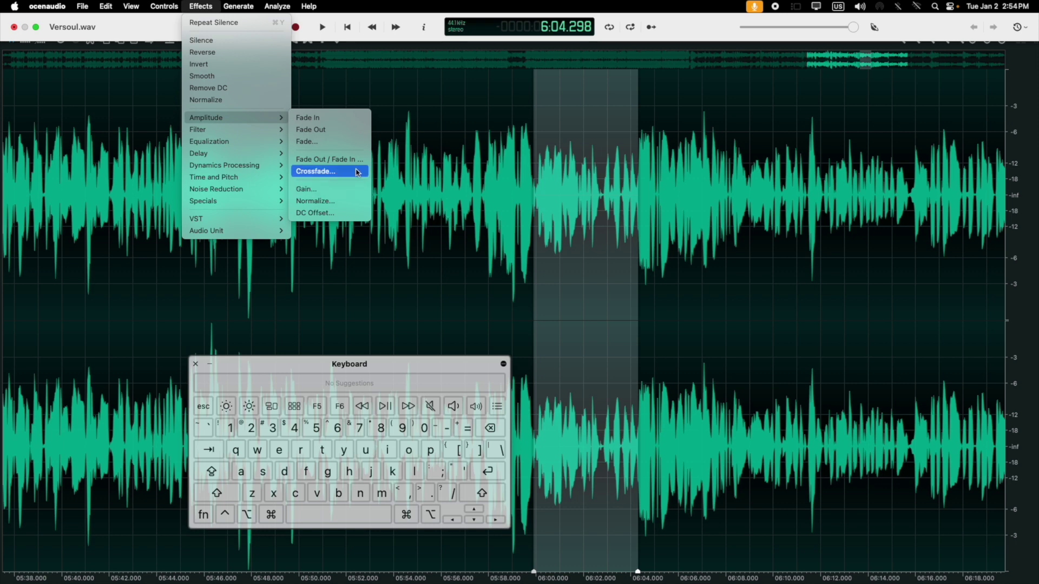
{"action": "left_click", "coordinate": [355, 187]}
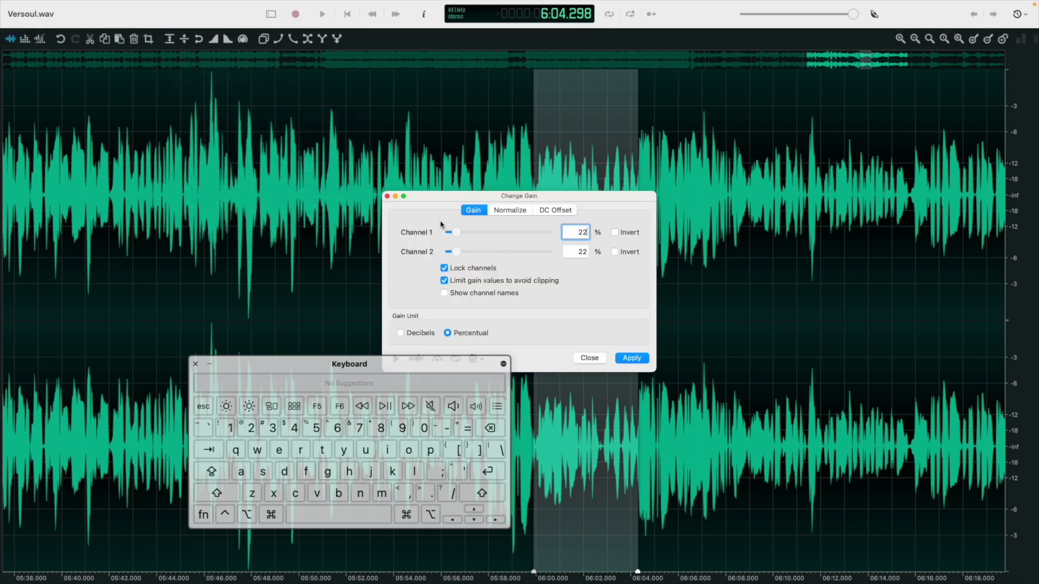
{"action": "left_click_drag", "start_coordinate": [456, 232], "coordinate": [487, 241]}
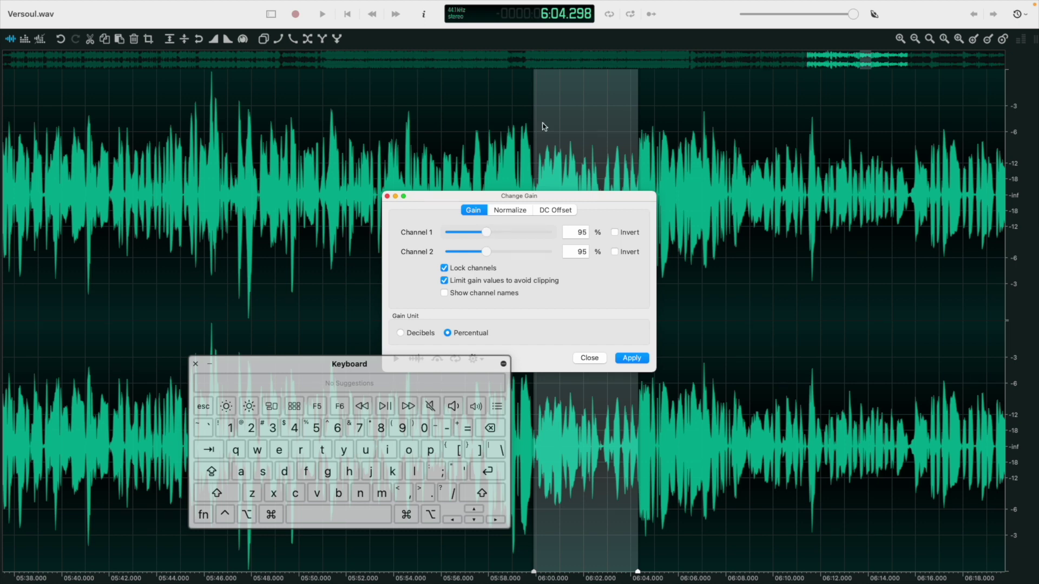
{"action": "left_click_drag", "start_coordinate": [486, 228], "coordinate": [502, 236]}
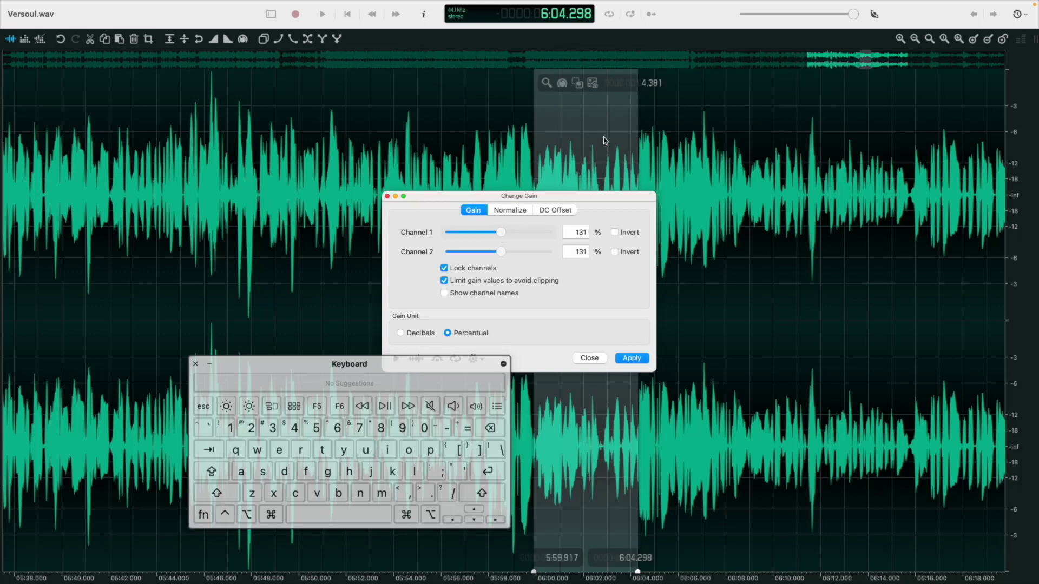
{"action": "left_click", "coordinate": [648, 357]}
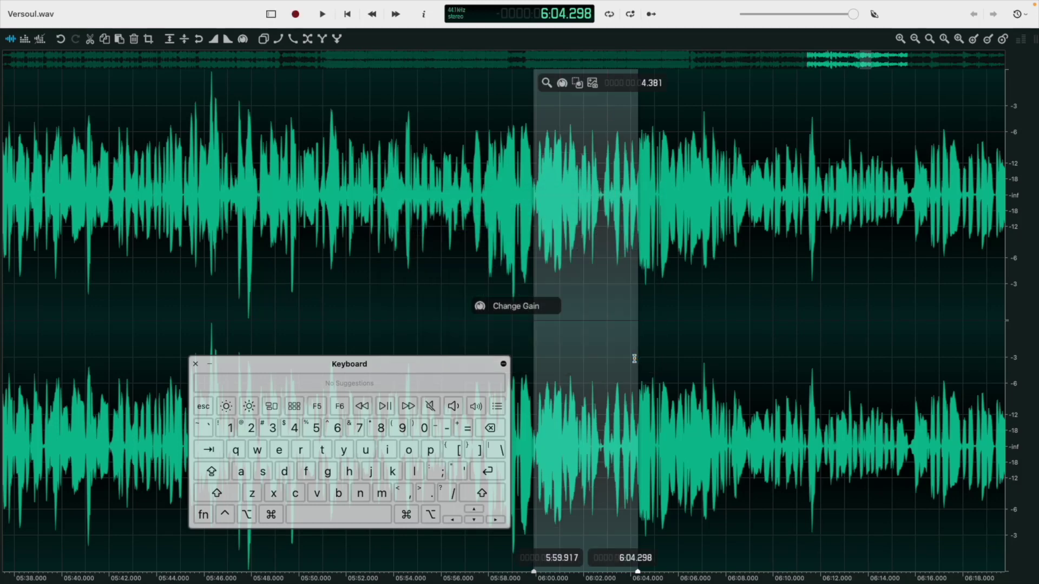
{"action": "left_click", "coordinate": [106, 6]}
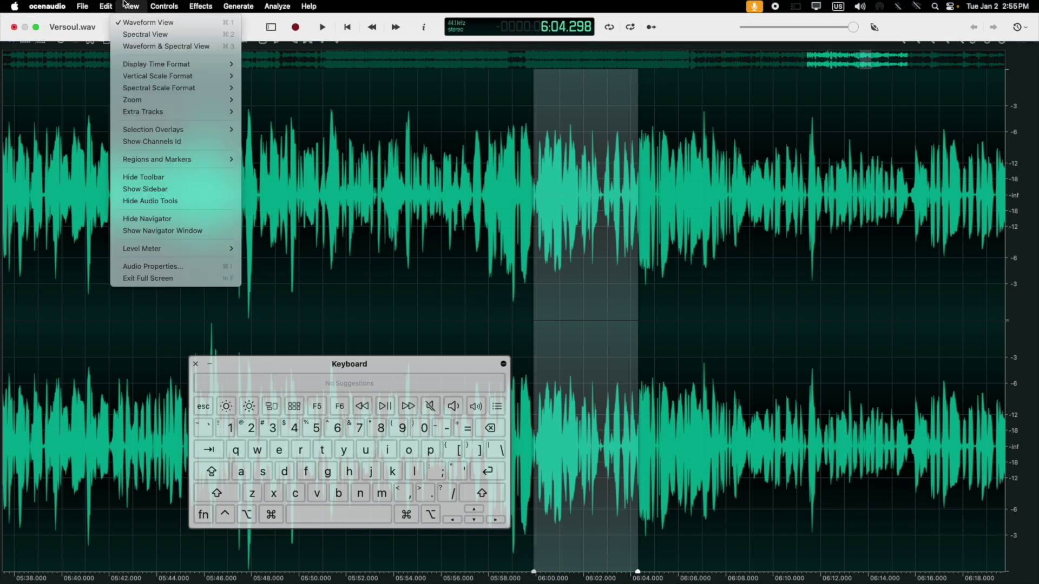
{"action": "left_click", "coordinate": [130, 23]}
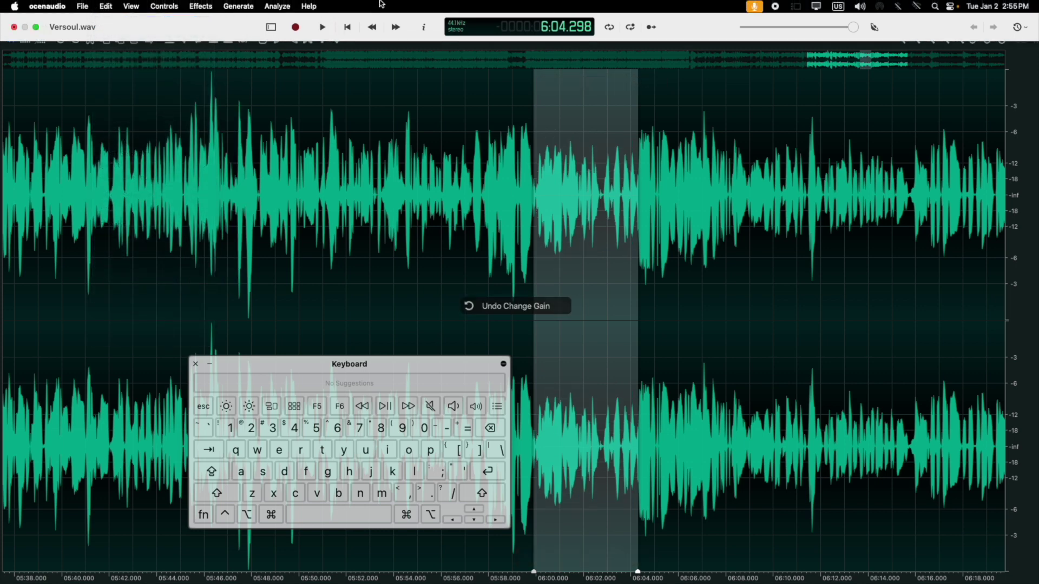
Step: Apply Change Gain to the selected passage with the channels unlocked, setting channel 1 to 196% and channel 2 to 20%
{"action": "left_click", "coordinate": [164, 6]}
{"action": "mouse_move", "coordinate": [200, 6]}
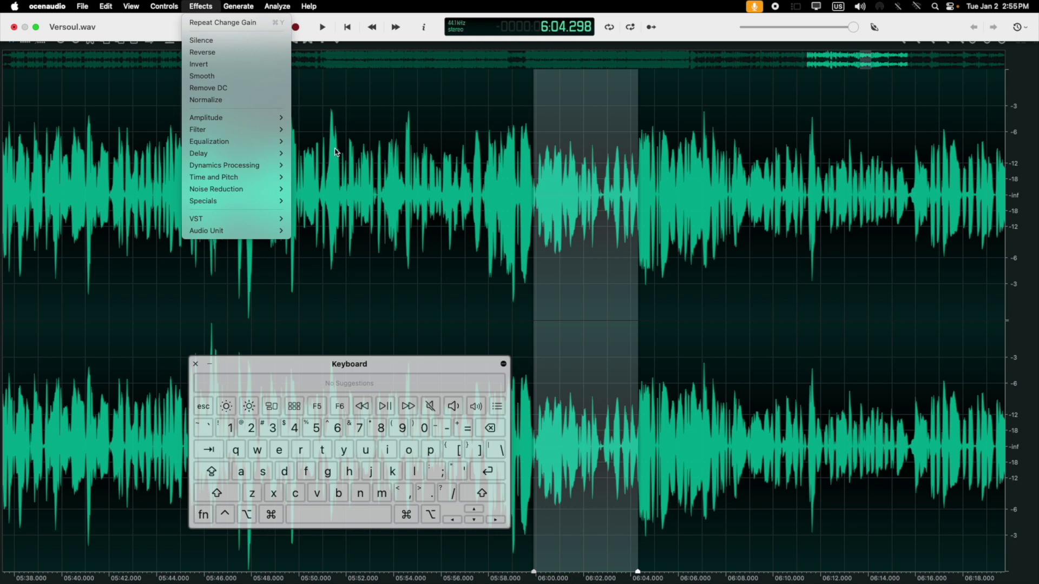
{"action": "mouse_move", "coordinate": [283, 117]}
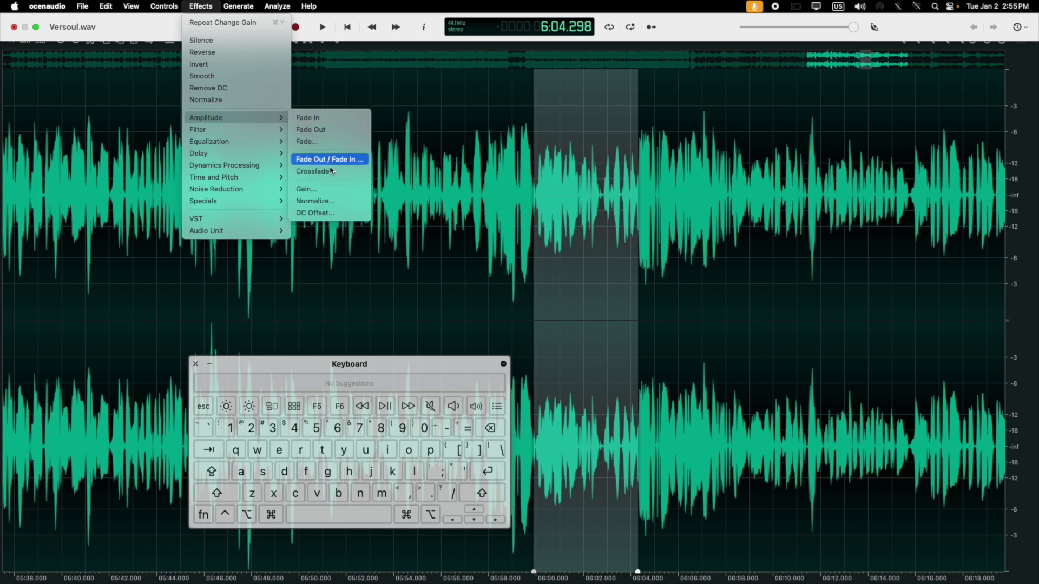
{"action": "left_click", "coordinate": [331, 188]}
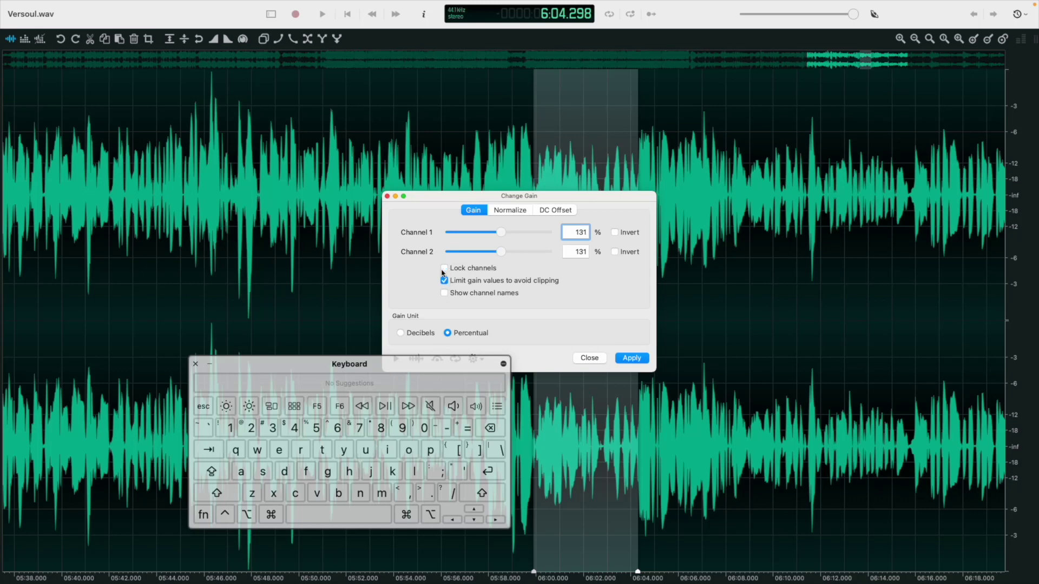
{"action": "left_click_drag", "start_coordinate": [501, 237], "coordinate": [456, 252]}
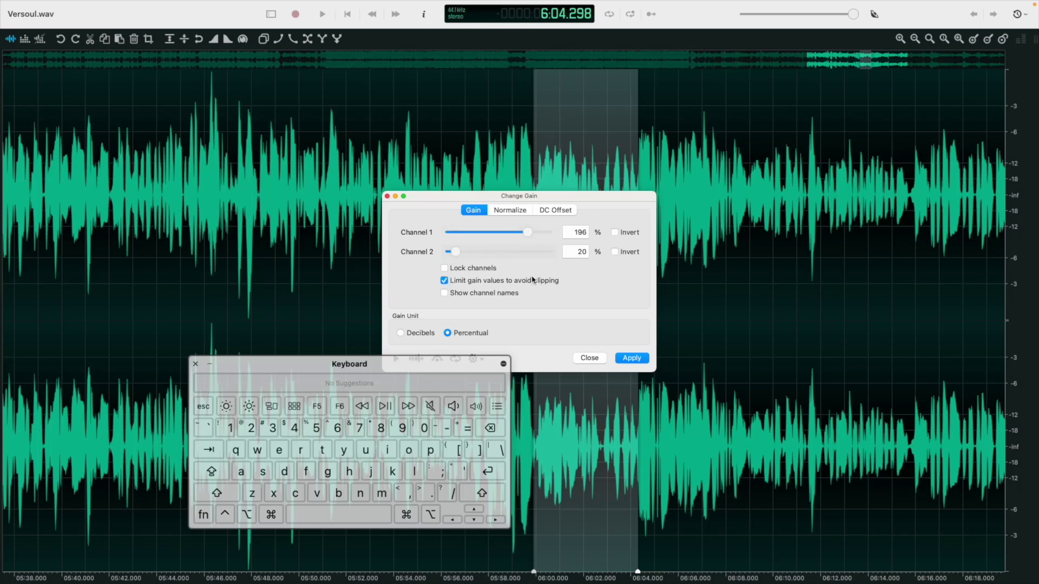
{"action": "left_click", "coordinate": [639, 363]}
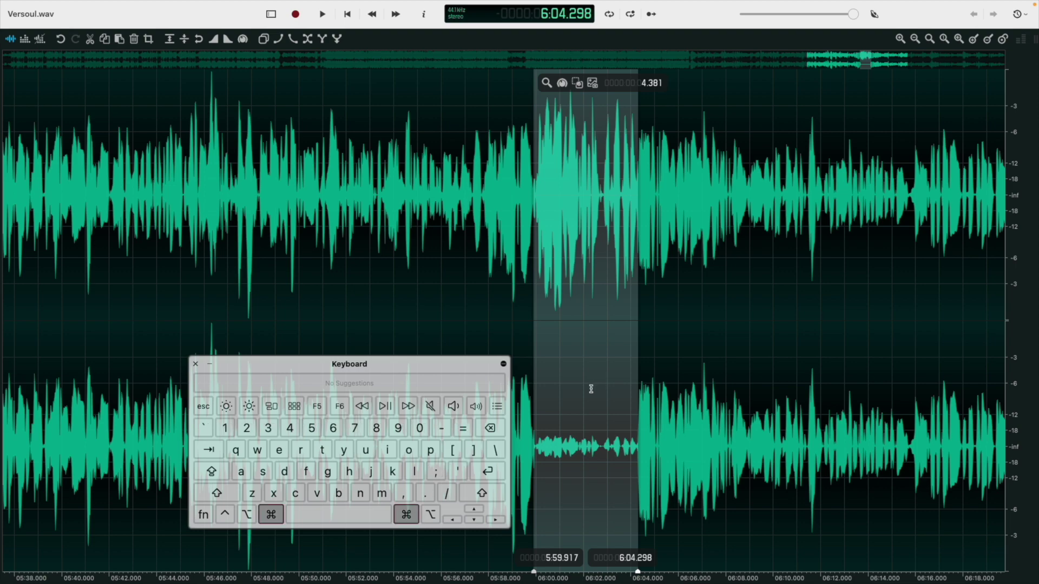
Step: Undo the per-channel gain change and clear the selection by placing the cursor at about 6:00.6
{"action": "key", "text": "super+z"}
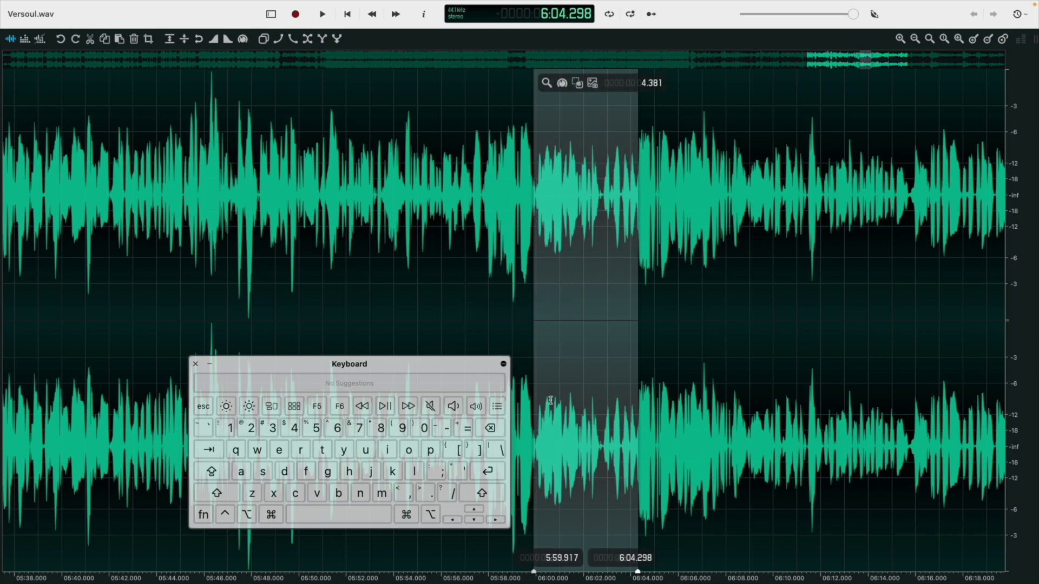
{"action": "left_click", "coordinate": [567, 398]}
{"action": "scroll", "coordinate": [557, 400], "scroll_direction": "down", "scroll_amount": 5}
{"action": "scroll", "coordinate": [550, 401], "scroll_direction": "down", "scroll_amount": 5}
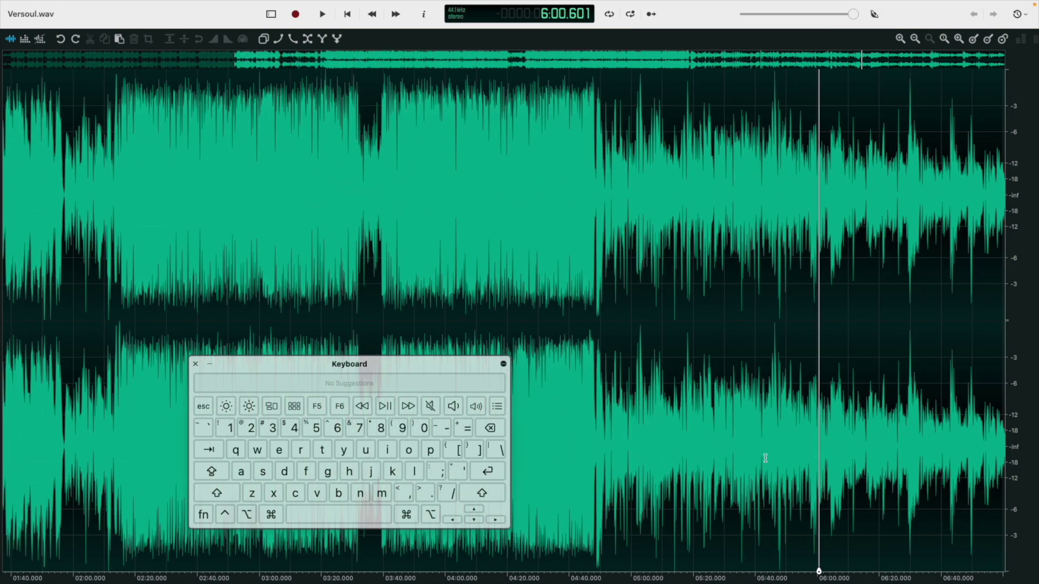
{"action": "scroll", "coordinate": [902, 476], "scroll_direction": "up", "scroll_amount": 5}
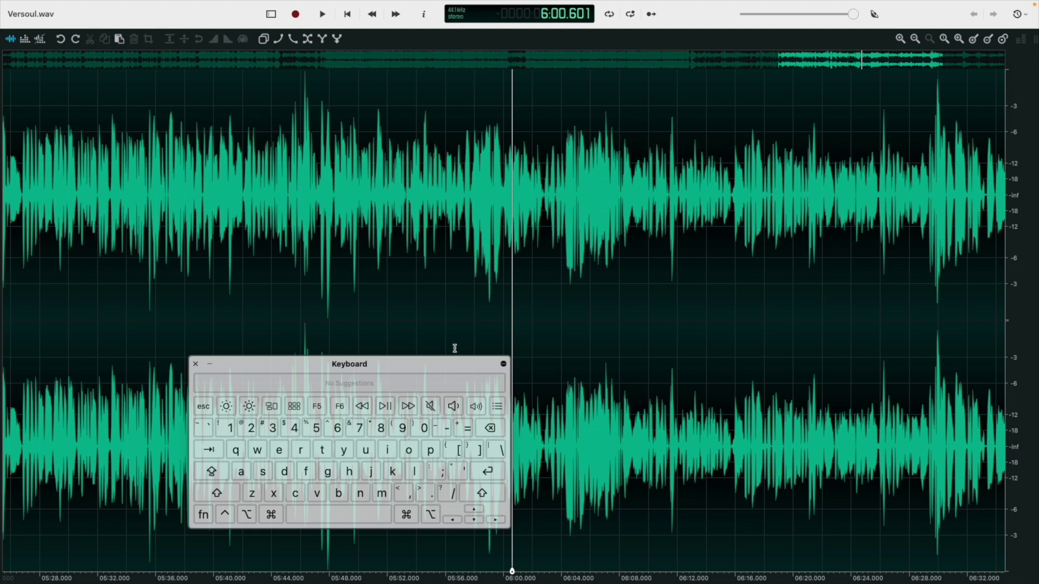
Step: Select the quieter passage from about 6:07.9 to 6:29 and raise its gain by about 2.9 dB
{"action": "scroll", "coordinate": [535, 379], "scroll_direction": "down", "scroll_amount": 5}
{"action": "left_click_drag", "start_coordinate": [750, 401], "coordinate": [579, 415]}
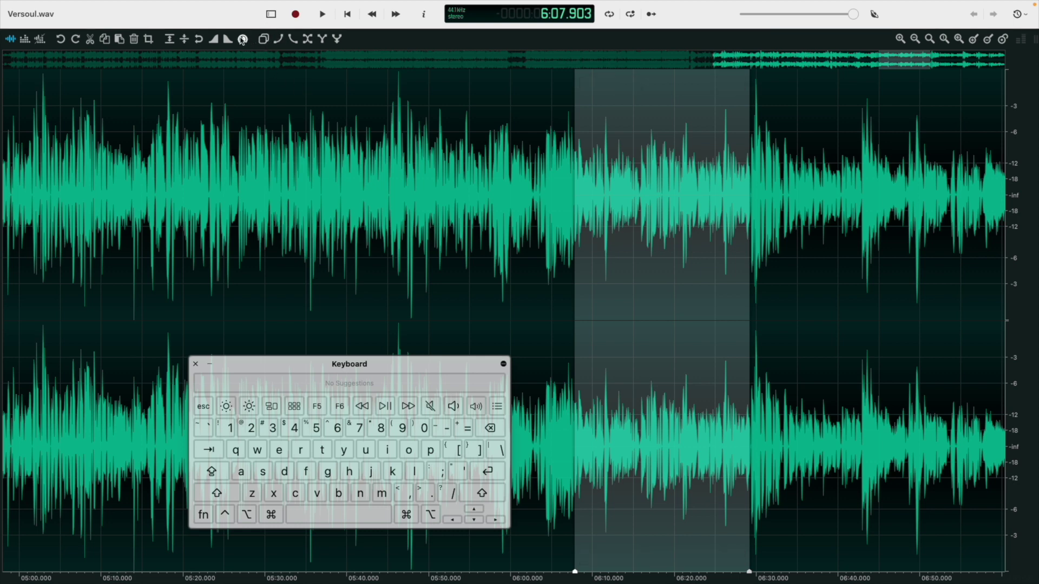
{"action": "left_click", "coordinate": [243, 39]}
{"action": "left_click_drag", "start_coordinate": [657, 82], "coordinate": [671, 84]}
{"action": "key", "text": "Return"}
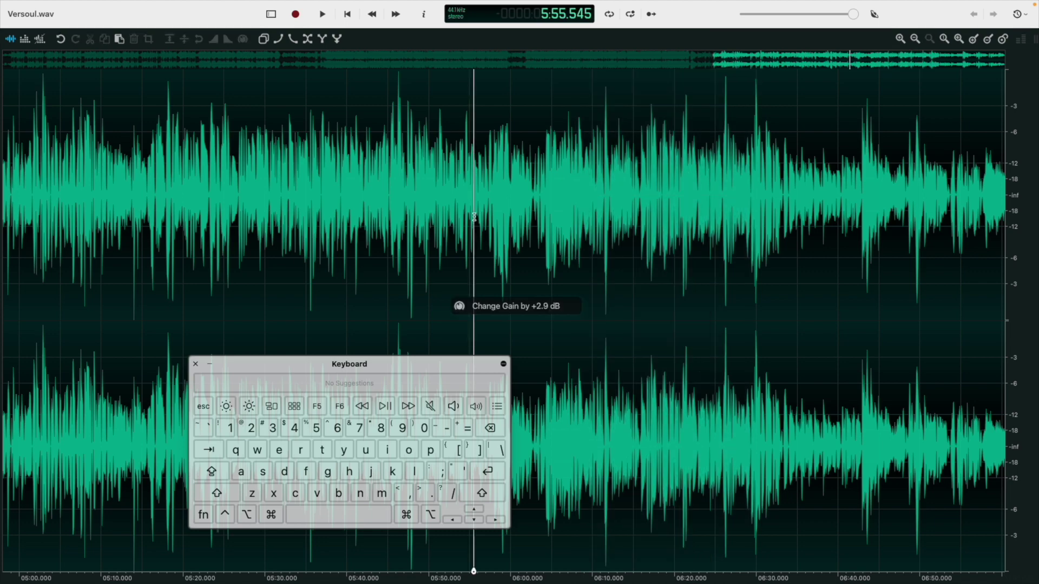
Step: Try a visual fade-in starting at 5:48.172 and adjust its length by moving its end
{"action": "key", "text": "super+0"}
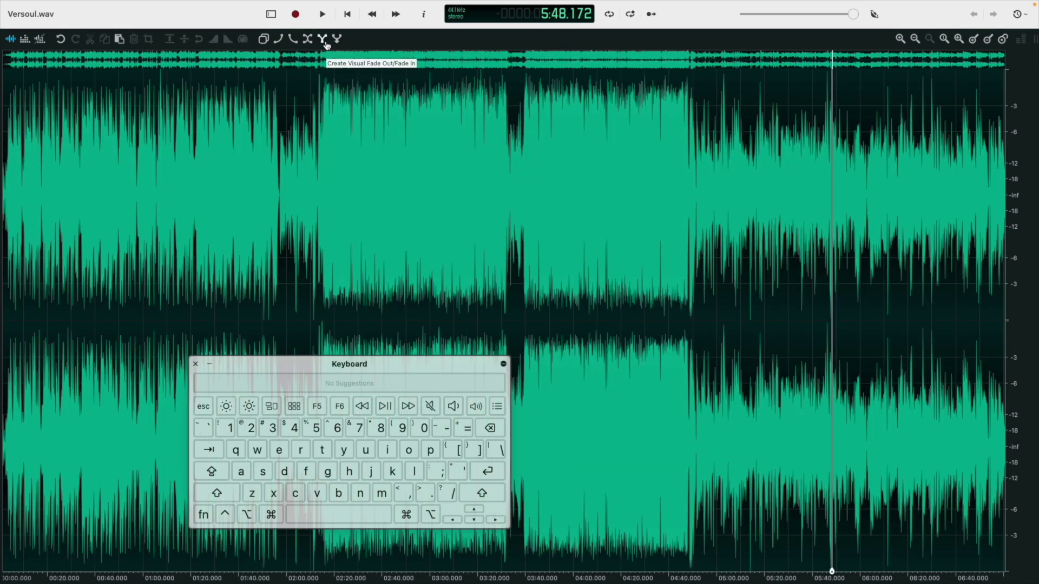
{"action": "left_click", "coordinate": [278, 38]}
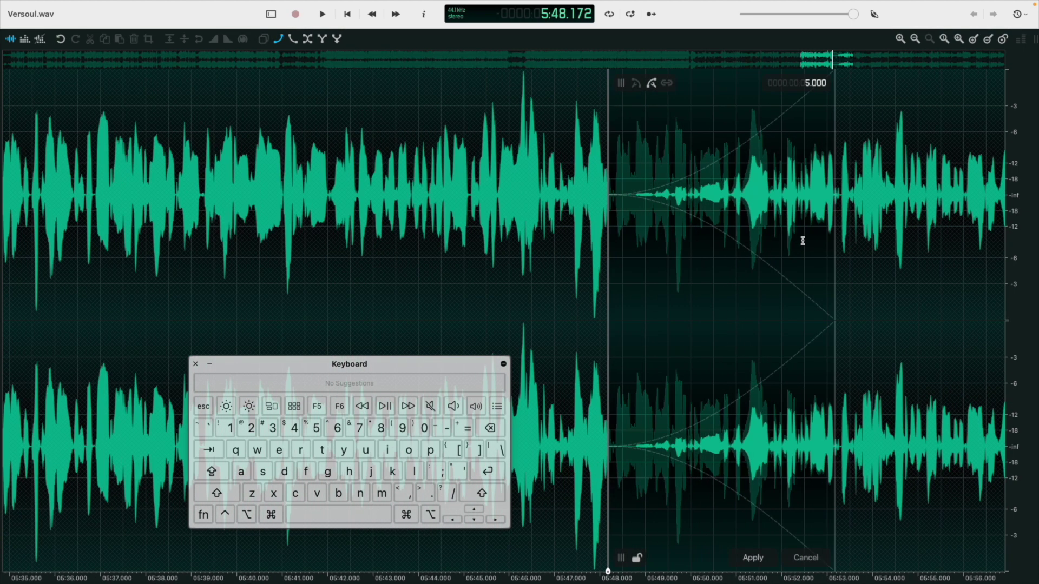
{"action": "left_click_drag", "start_coordinate": [836, 221], "coordinate": [800, 226]}
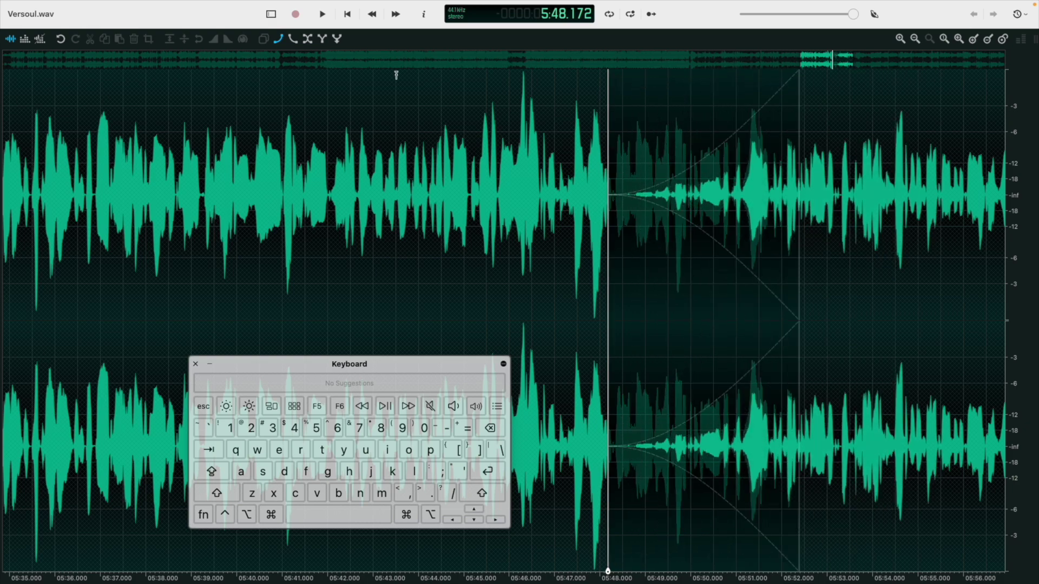
{"action": "mouse_move", "coordinate": [670, 211]}
{"action": "left_click_drag", "start_coordinate": [799, 228], "coordinate": [520, 273]}
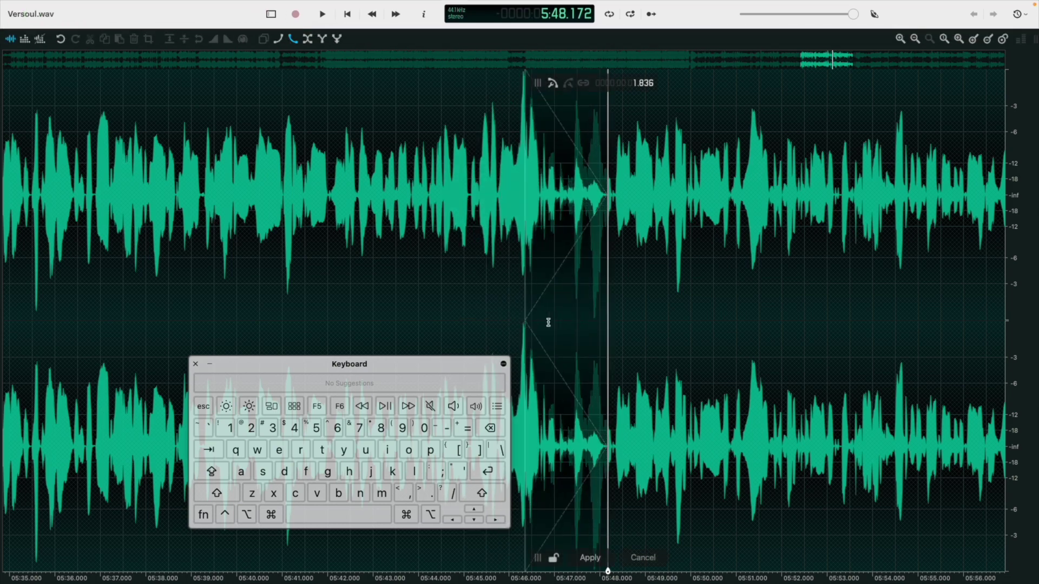
Step: Try a visual fade-out ending at 5:48.172, extend it to 4.206 seconds, and leave the tool without applying it
{"action": "left_click_drag", "start_coordinate": [525, 322], "coordinate": [418, 320]}
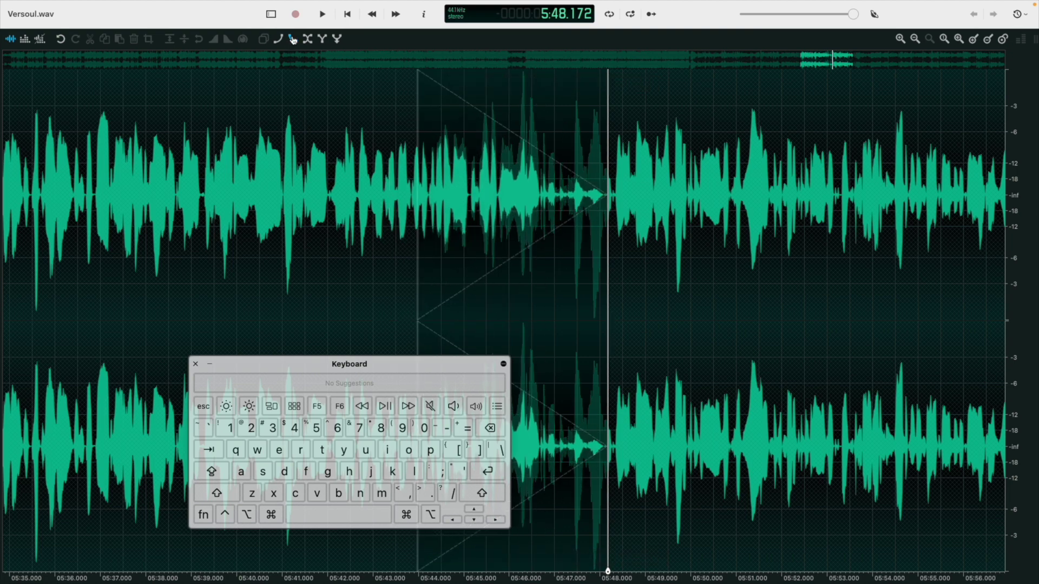
{"action": "mouse_move", "coordinate": [423, 286]}
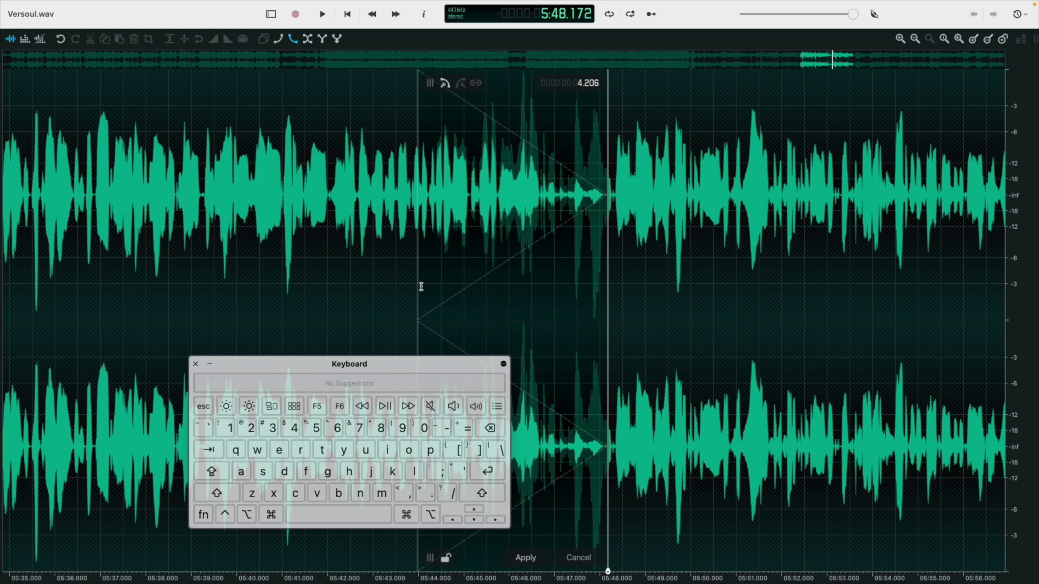
{"action": "left_click_drag", "start_coordinate": [607, 295], "coordinate": [604, 328]}
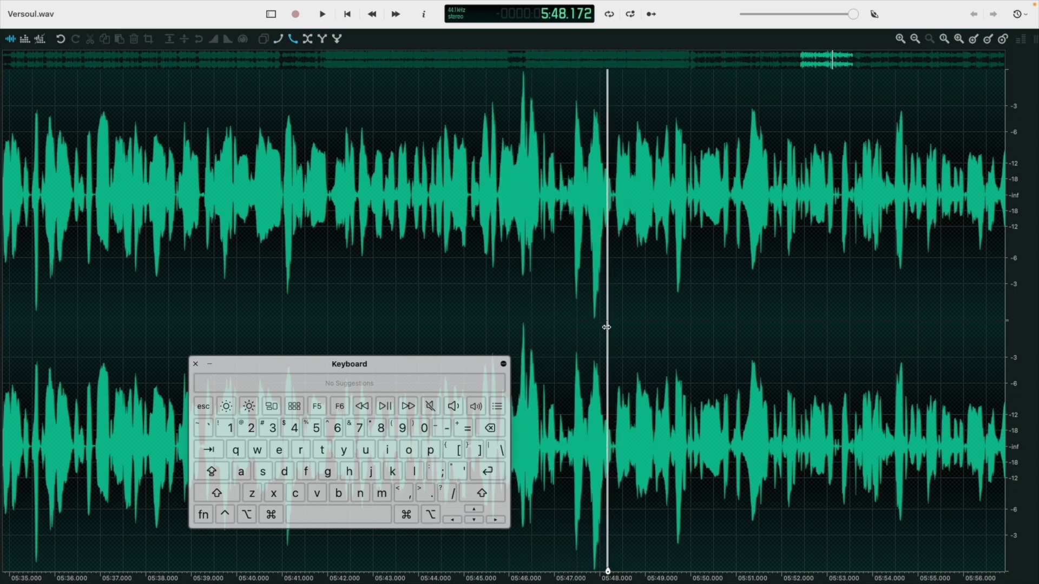
{"action": "left_click", "coordinate": [293, 38]}
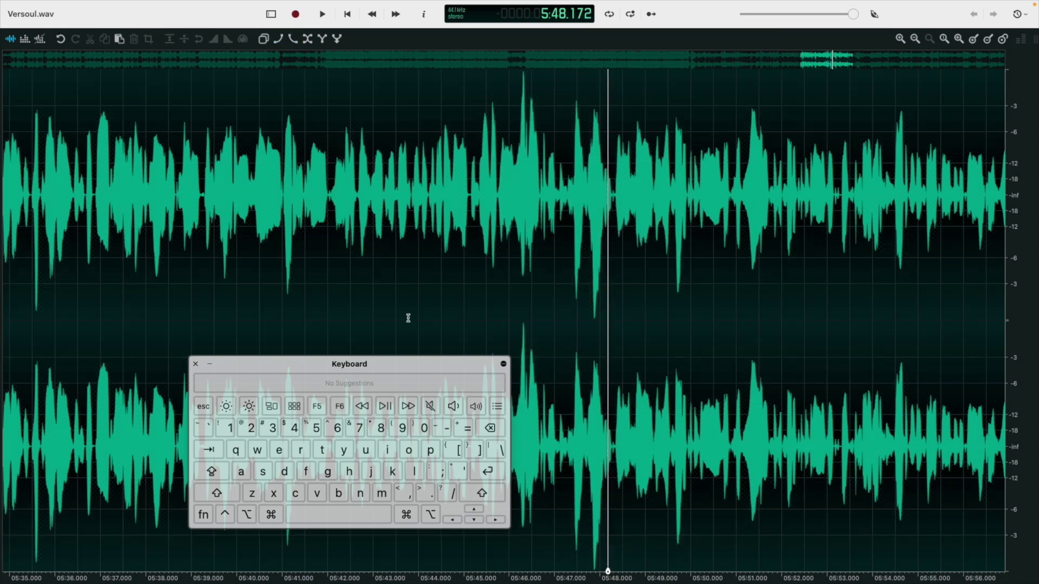
Step: Select the passage from about 5:46.884 to 5:49.188 and try a visual crossfade on it
{"action": "left_click", "coordinate": [567, 278]}
{"action": "scroll", "coordinate": [585, 273], "scroll_direction": "up", "scroll_amount": 5}
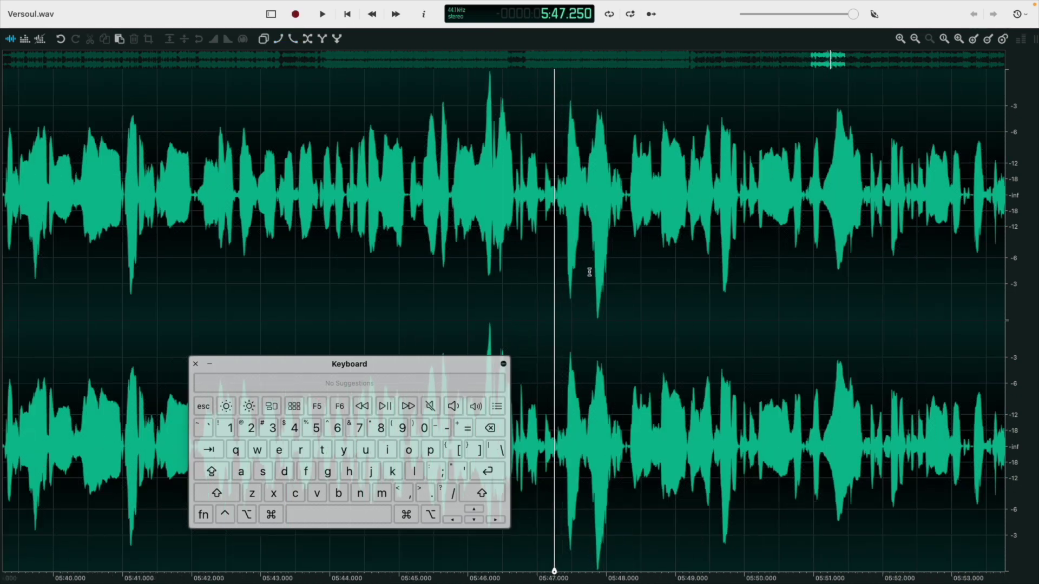
{"action": "scroll", "coordinate": [589, 272], "scroll_direction": "up", "scroll_amount": 3}
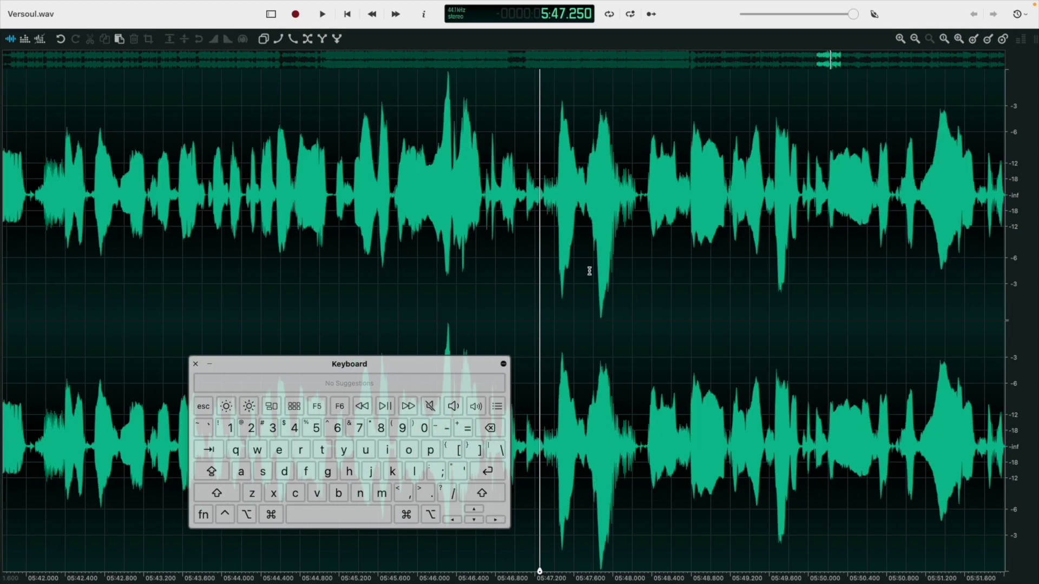
{"action": "left_click", "coordinate": [464, 520]}
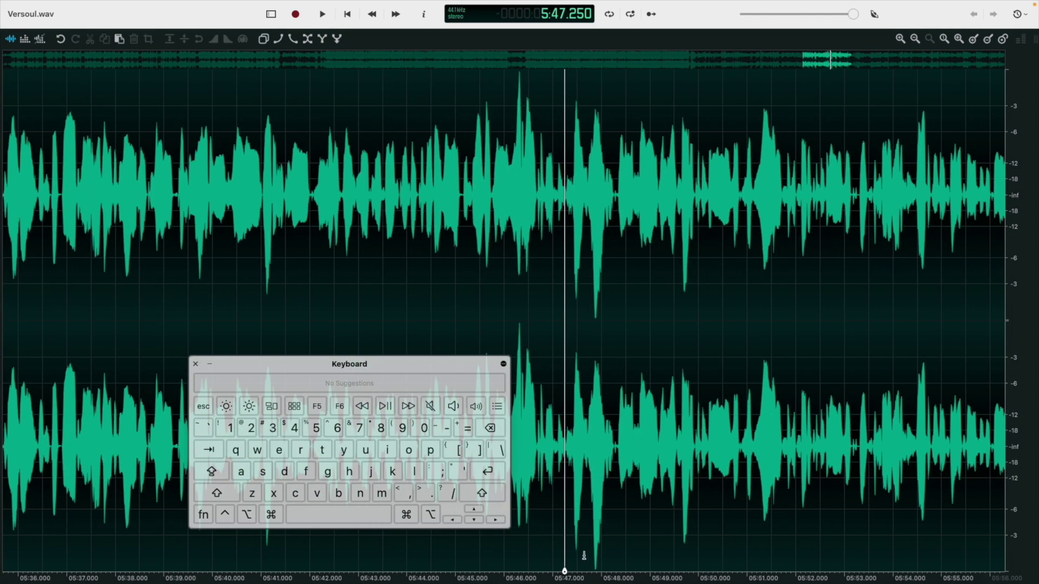
{"action": "left_click_drag", "start_coordinate": [547, 233], "coordinate": [658, 233]}
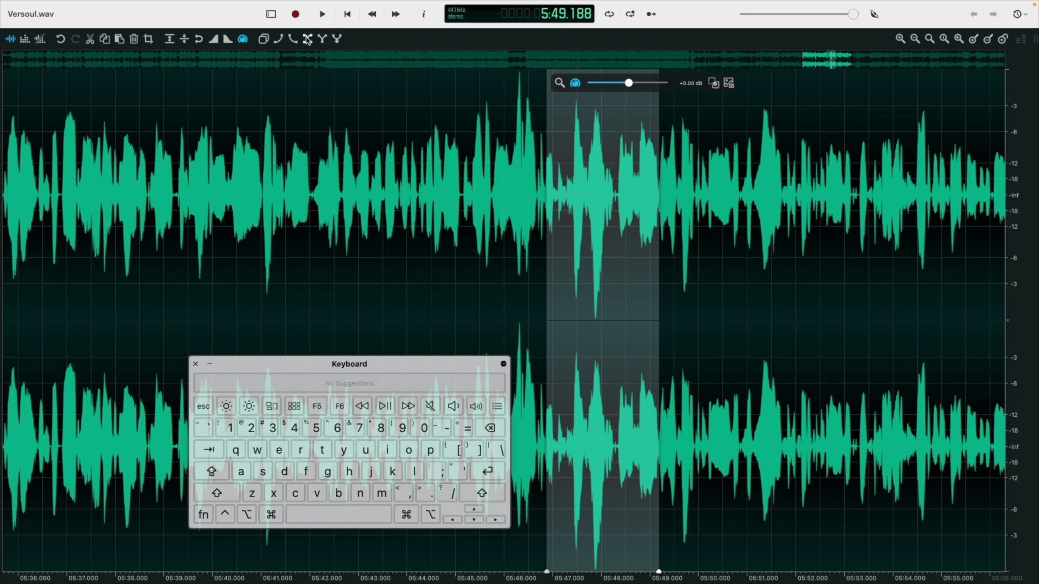
{"action": "left_click", "coordinate": [308, 39]}
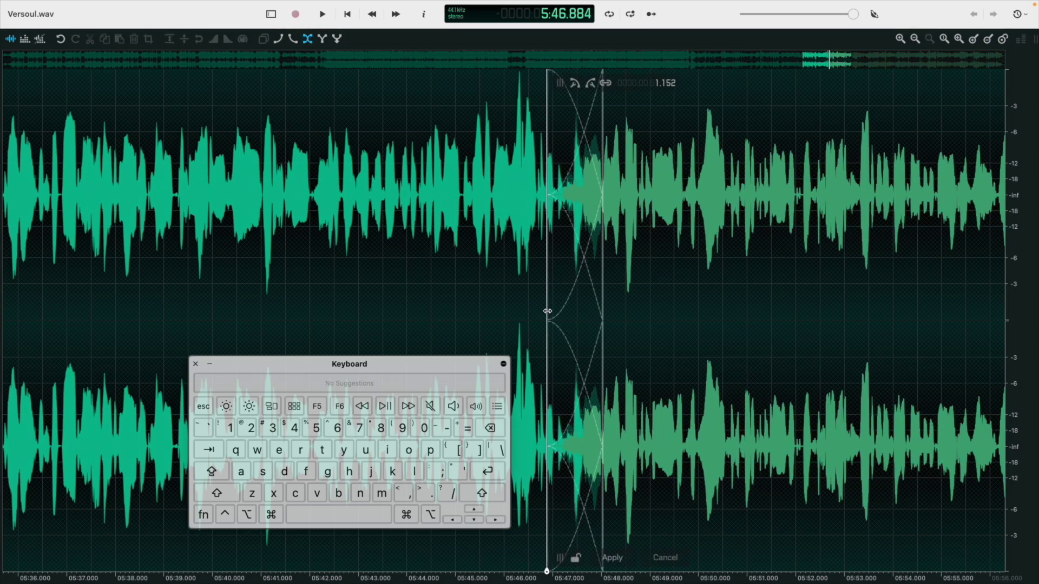
Step: Try a visual fade out/fade in near 5:48, narrow it to 0.011 seconds, and close the tool
{"action": "mouse_move", "coordinate": [543, 311]}
{"action": "left_mouse_down"}
{"action": "mouse_move", "coordinate": [448, 309]}
{"action": "mouse_move", "coordinate": [728, 314]}
{"action": "mouse_move", "coordinate": [642, 292]}
{"action": "mouse_move", "coordinate": [760, 288]}
{"action": "mouse_move", "coordinate": [442, 299]}
{"action": "mouse_move", "coordinate": [501, 301]}
{"action": "mouse_move", "coordinate": [490, 310]}
{"action": "mouse_move", "coordinate": [683, 348]}
{"action": "mouse_move", "coordinate": [604, 323]}
{"action": "left_mouse_up"}
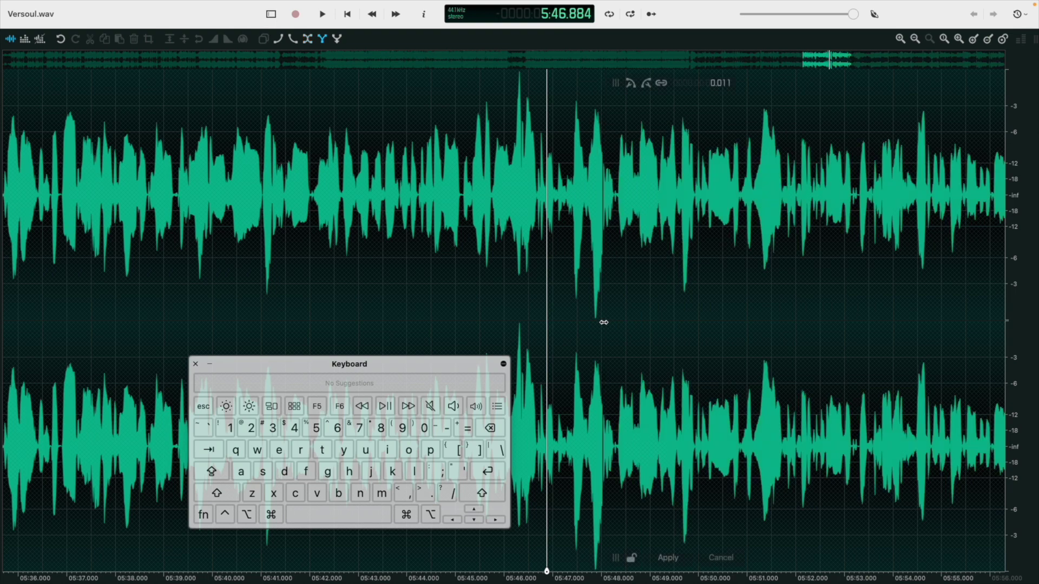
{"action": "left_click", "coordinate": [581, 331]}
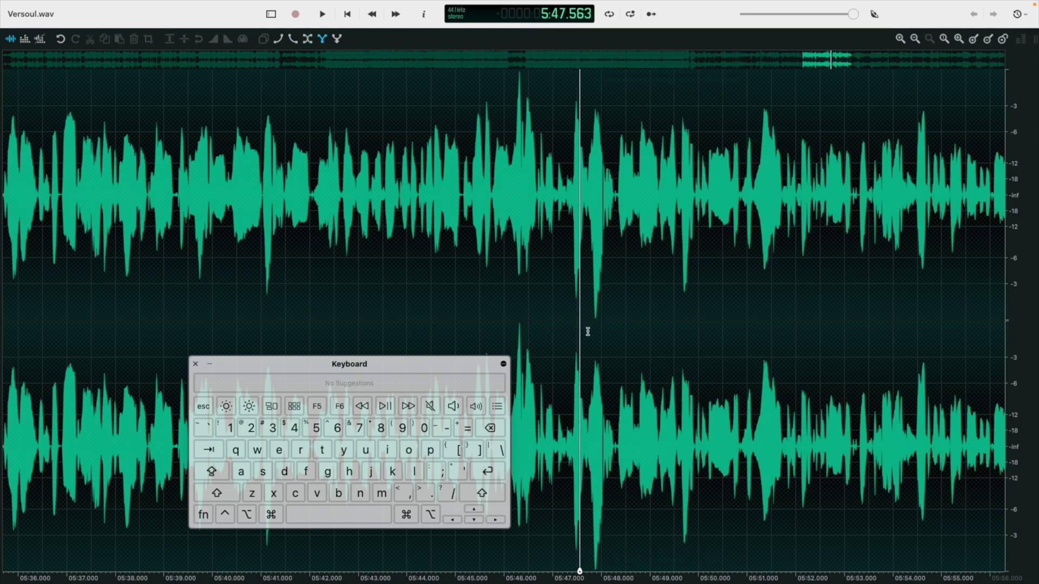
{"action": "scroll", "coordinate": [601, 331], "scroll_direction": "up", "scroll_amount": 5}
{"action": "left_click", "coordinate": [598, 333]}
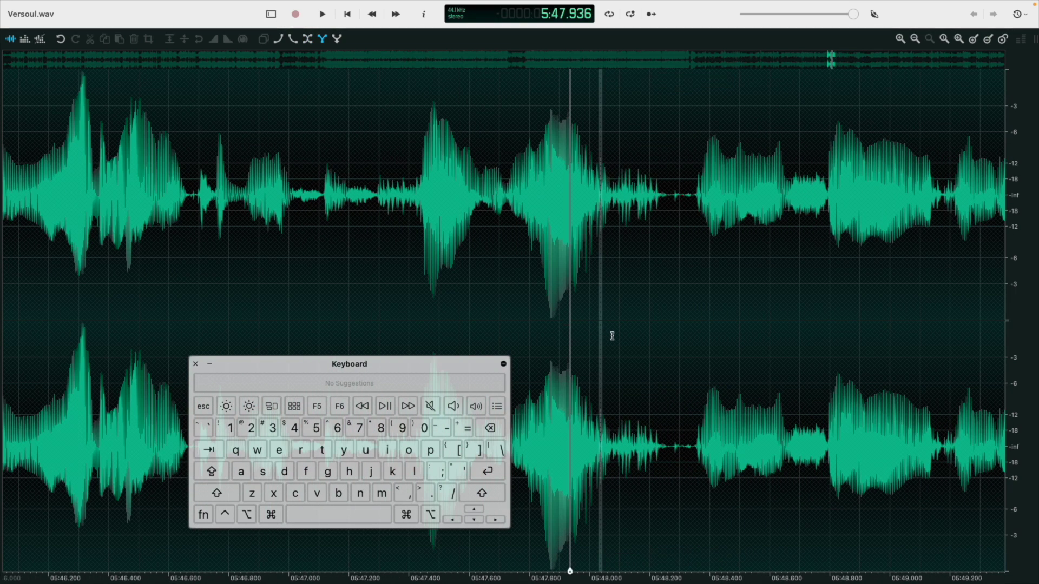
{"action": "left_click", "coordinate": [322, 42]}
Step: Play back the transition from the loud section to the quieter passage around 4:48
{"action": "scroll", "coordinate": [485, 274], "scroll_direction": "down", "scroll_amount": 10}
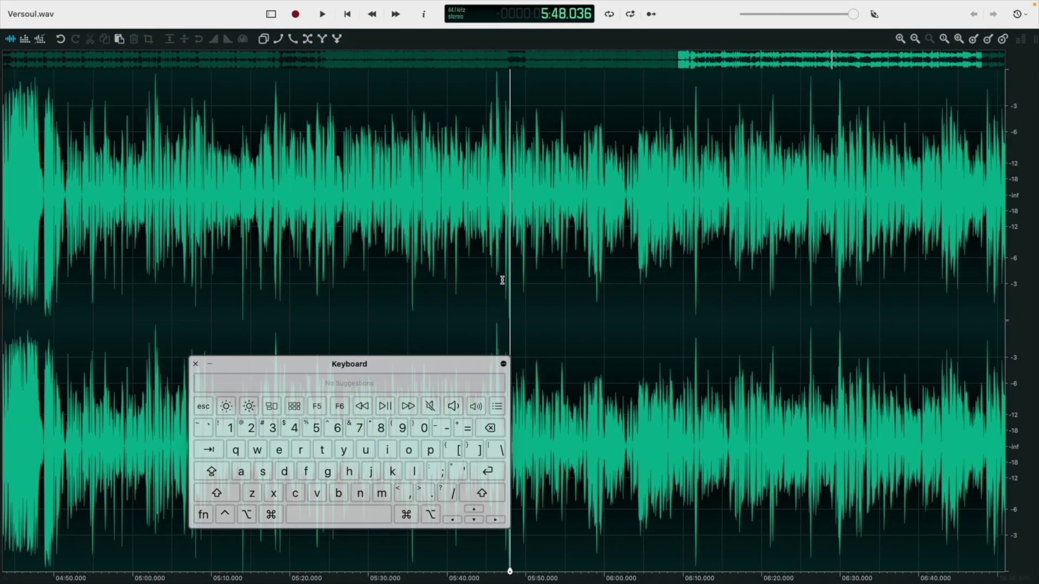
{"action": "scroll", "coordinate": [502, 280], "scroll_direction": "down", "scroll_amount": 3}
{"action": "scroll", "coordinate": [412, 266], "scroll_direction": "up", "scroll_amount": 15}
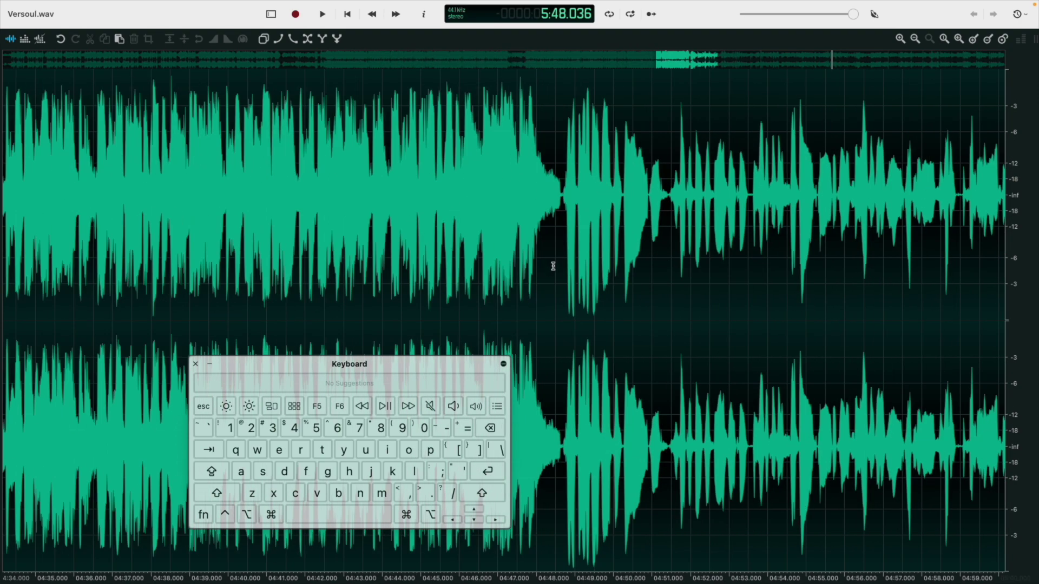
{"action": "key", "text": "space"}
{"action": "left_click", "coordinate": [537, 265]}
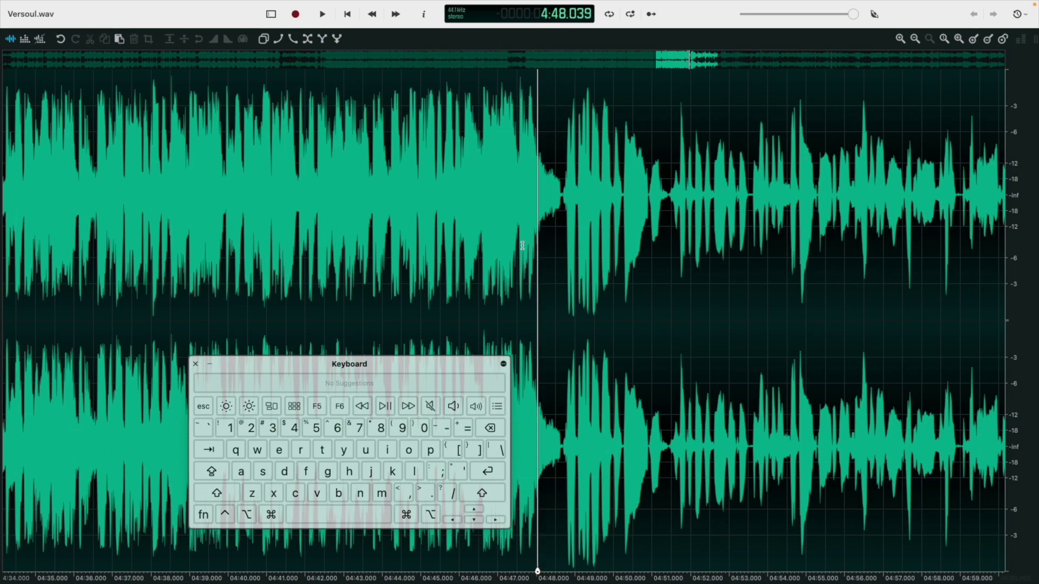
{"action": "left_click", "coordinate": [508, 265]}
{"action": "scroll", "coordinate": [596, 252], "scroll_direction": "up", "scroll_amount": 5}
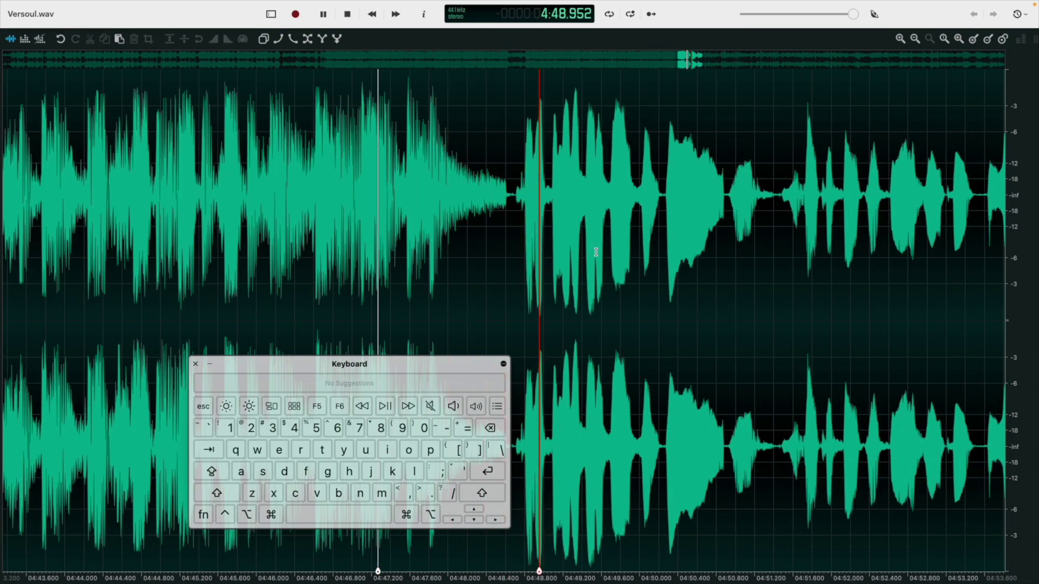
{"action": "scroll", "coordinate": [535, 211], "scroll_direction": "down", "scroll_amount": 2}
{"action": "key", "text": "space"}
Step: Place the cursor at 4:48.699, where the quieter passage begins, and create a visual crossfade there about 4.97 seconds long
{"action": "scroll", "coordinate": [535, 211], "scroll_direction": "up", "scroll_amount": 2}
{"action": "left_click", "coordinate": [536, 211]}
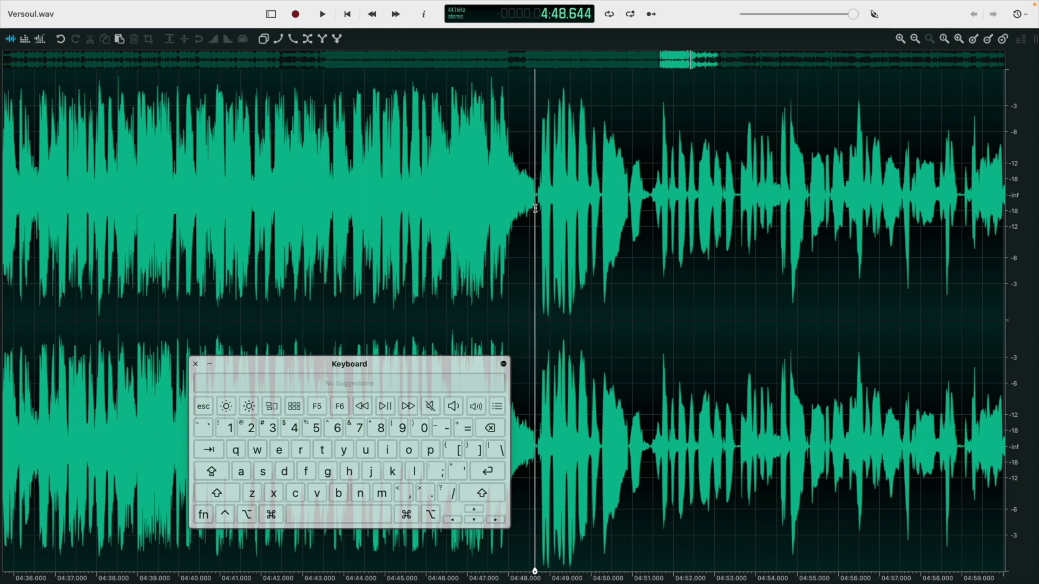
{"action": "scroll", "coordinate": [535, 210], "scroll_direction": "up", "scroll_amount": 2}
{"action": "left_click", "coordinate": [542, 206]}
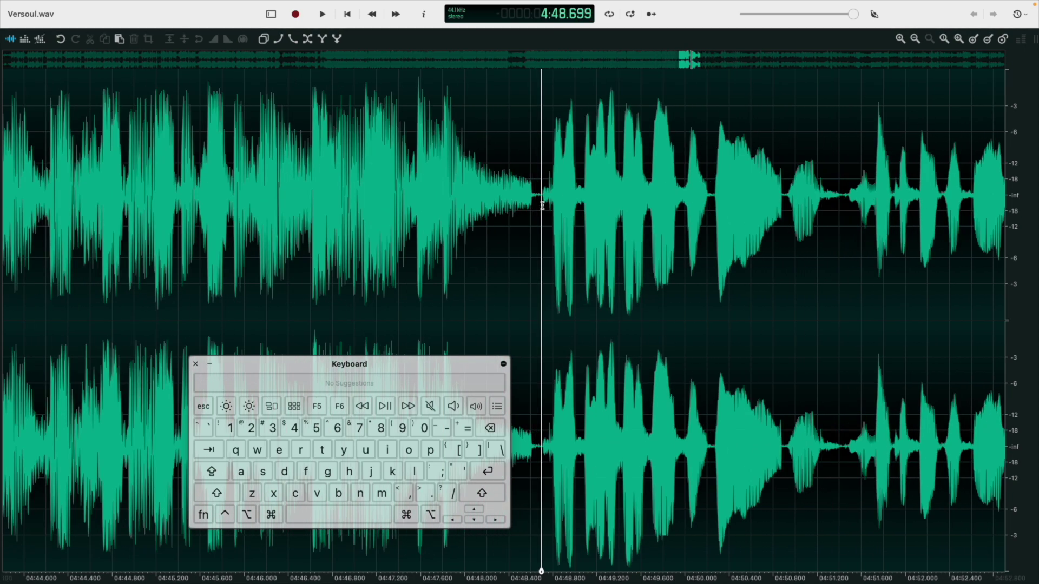
{"action": "scroll", "coordinate": [609, 210], "scroll_direction": "down", "scroll_amount": 4}
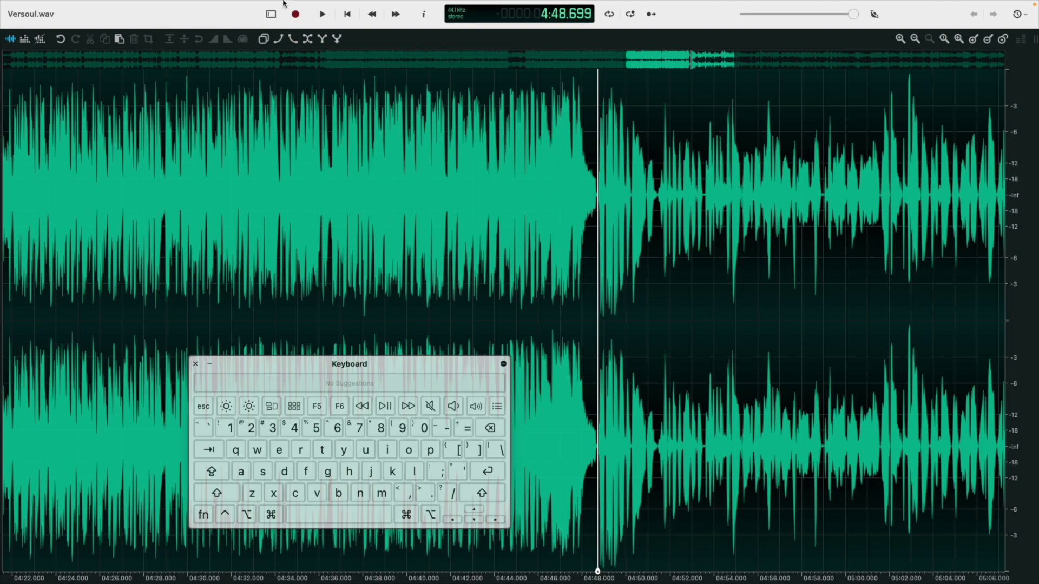
{"action": "left_click", "coordinate": [308, 40]}
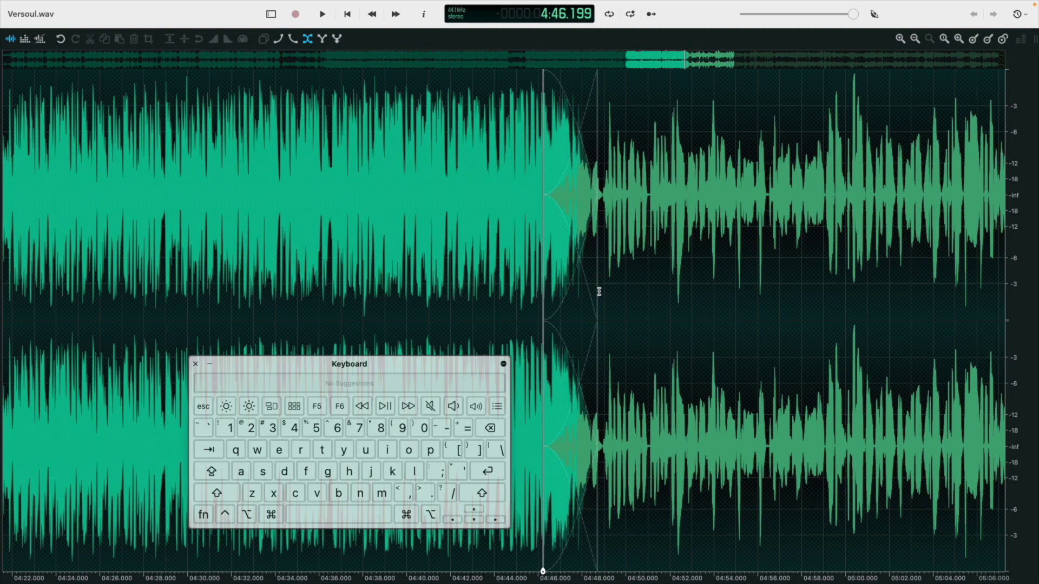
{"action": "left_click_drag", "start_coordinate": [599, 292], "coordinate": [568, 303]}
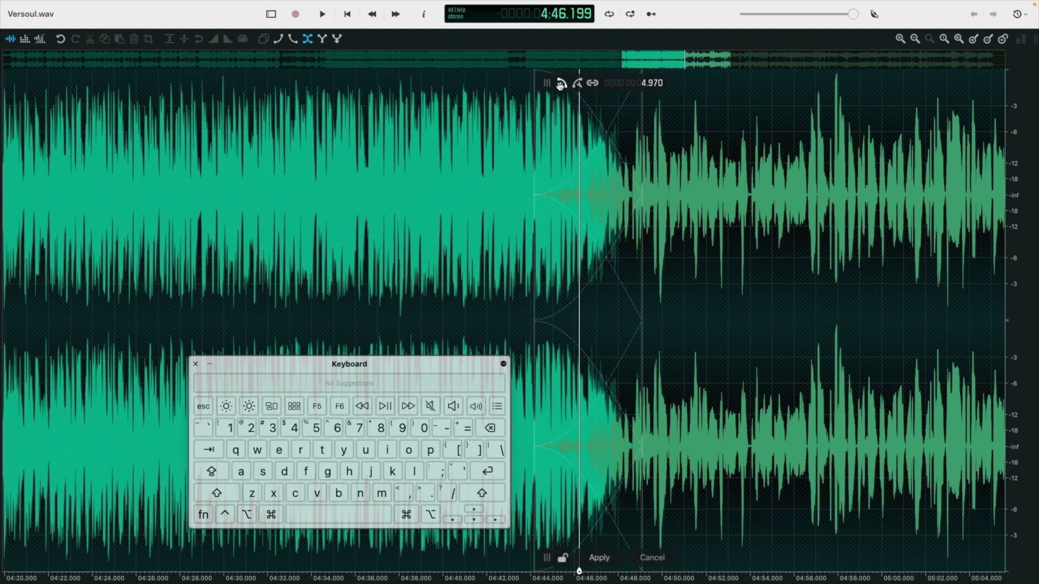
Step: Lengthen the crossfade to about 5.142 seconds, try the Quint fade-out curve, and set the fade-out curve to Linear
{"action": "left_click", "coordinate": [561, 84]}
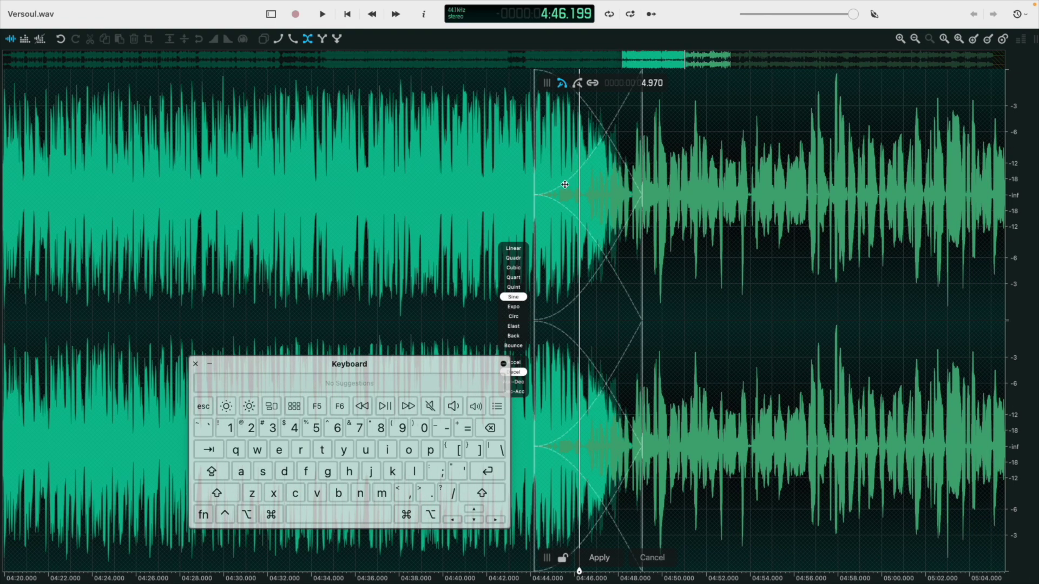
{"action": "left_click_drag", "start_coordinate": [565, 184], "coordinate": [559, 169]}
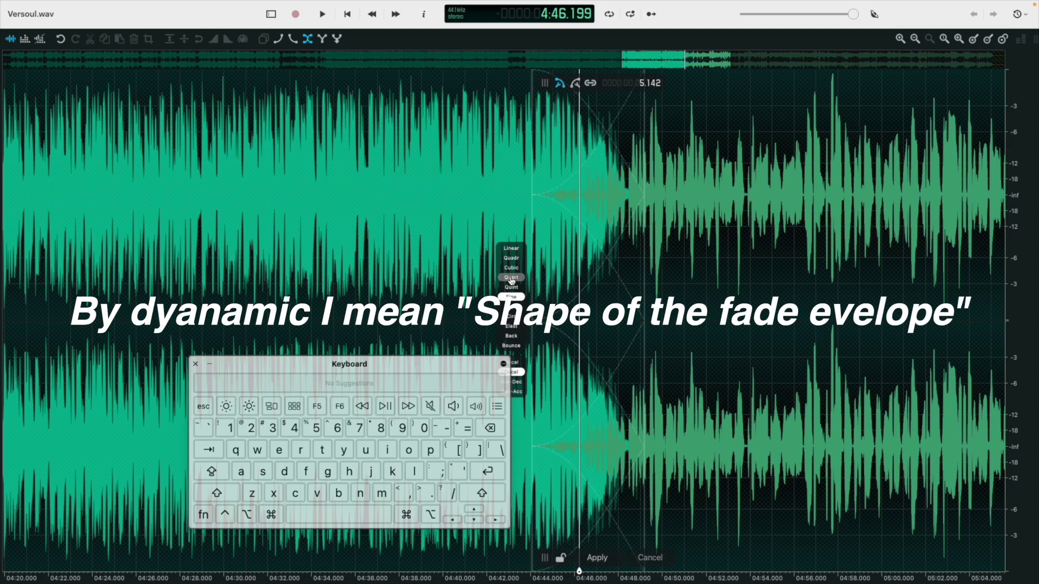
{"action": "left_click", "coordinate": [512, 278]}
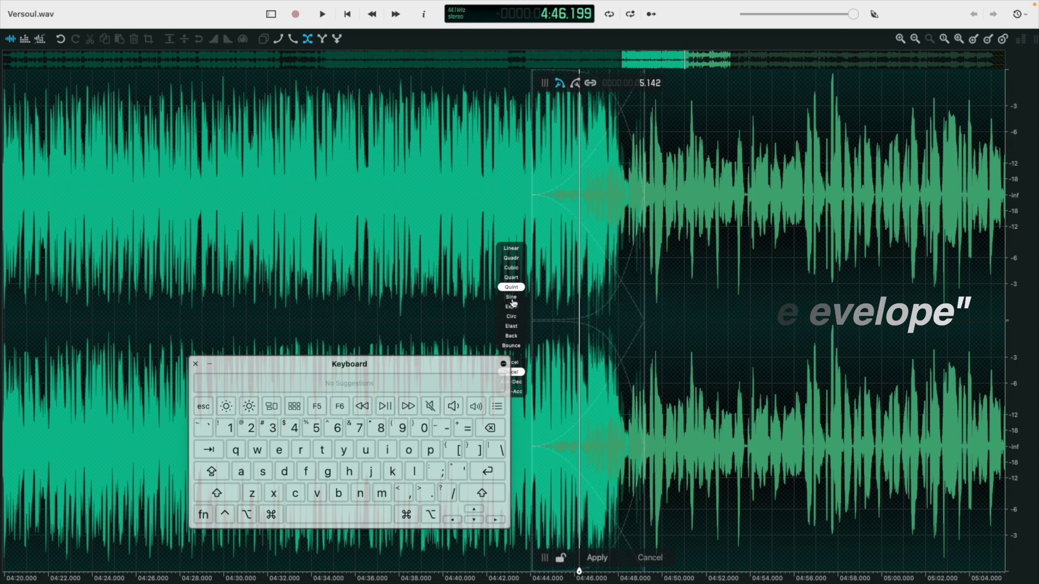
{"action": "scroll", "coordinate": [519, 301], "scroll_direction": "up", "scroll_amount": 3}
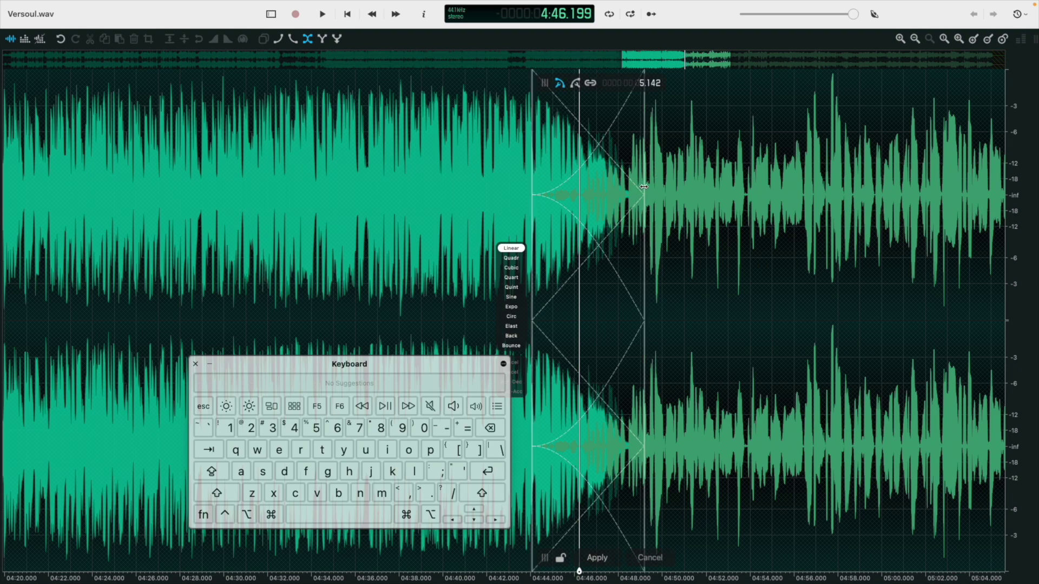
Step: Try the Cubic, Quadr, Back, Bounce, Circ, Elast, Expo and Sine curves on the crossfade's fade-in side
{"action": "mouse_move", "coordinate": [574, 85]}
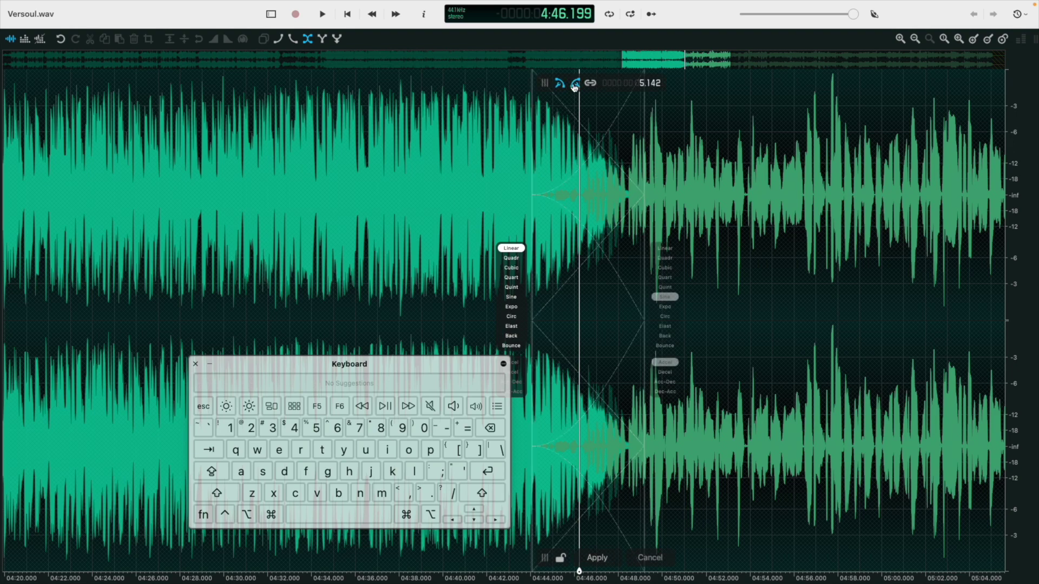
{"action": "left_click", "coordinate": [671, 268]}
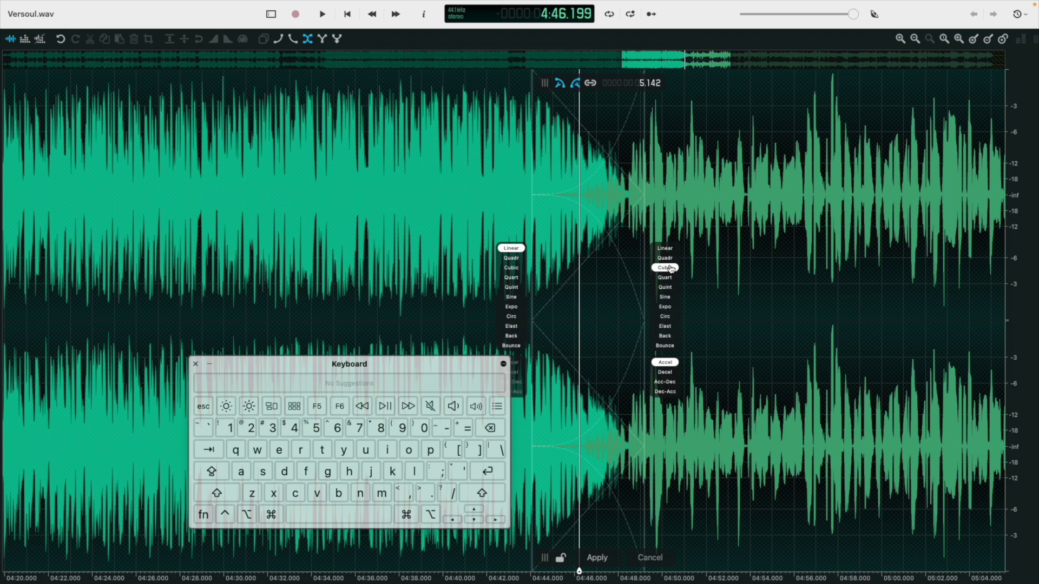
{"action": "left_click", "coordinate": [668, 259]}
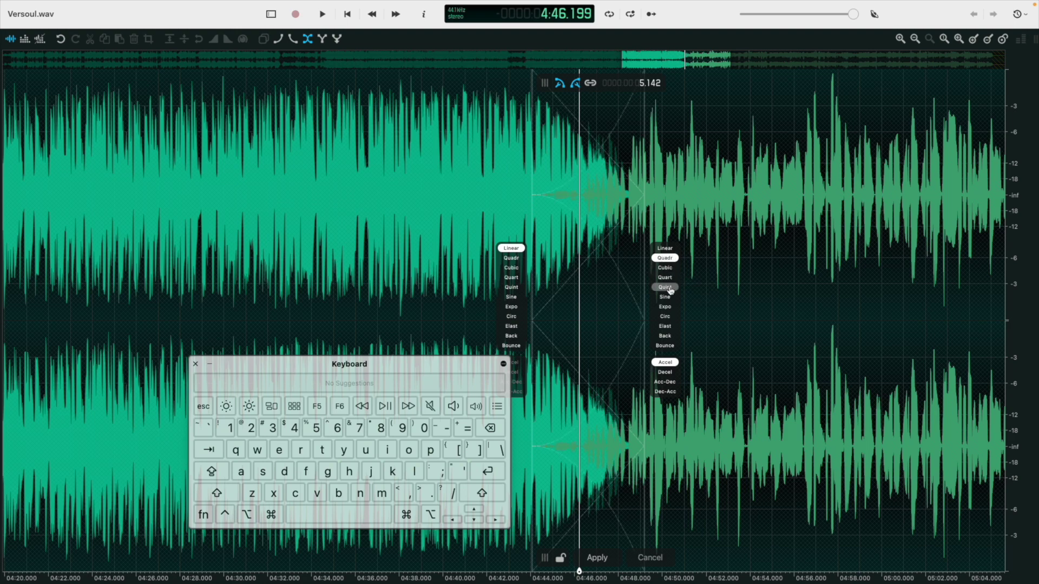
{"action": "left_click", "coordinate": [668, 337]}
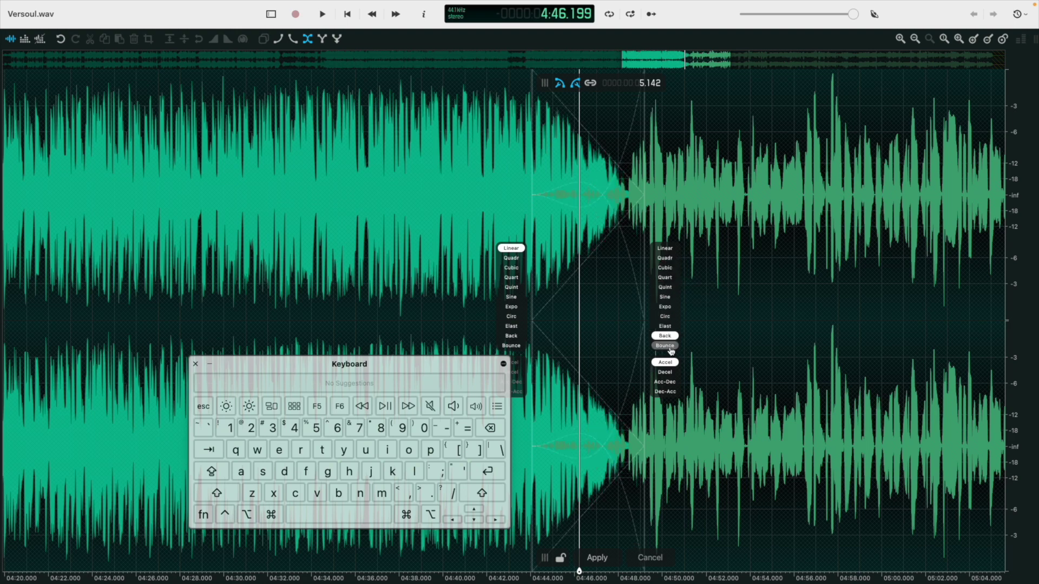
{"action": "left_click", "coordinate": [670, 348]}
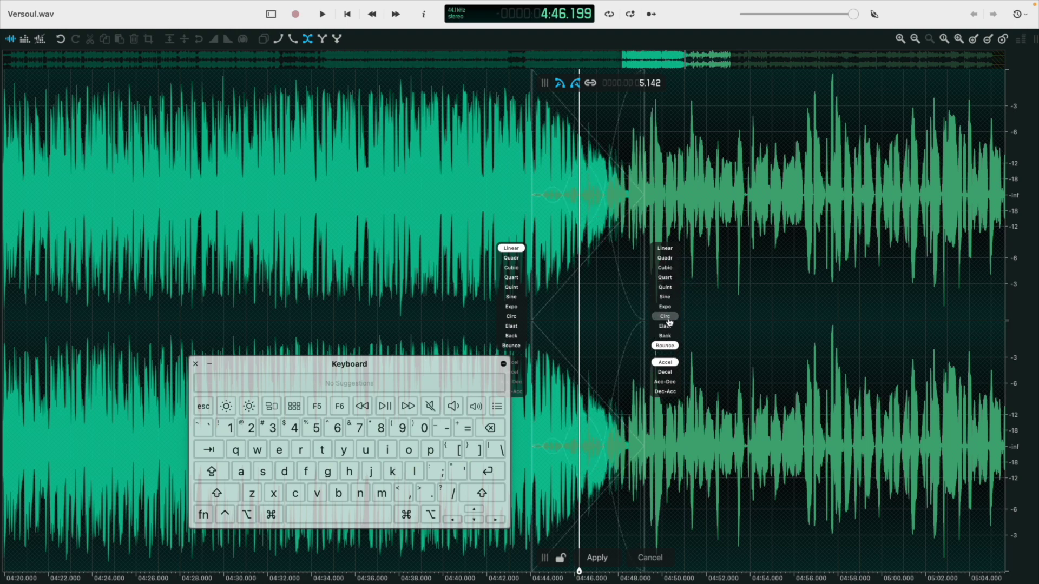
{"action": "left_click", "coordinate": [669, 318]}
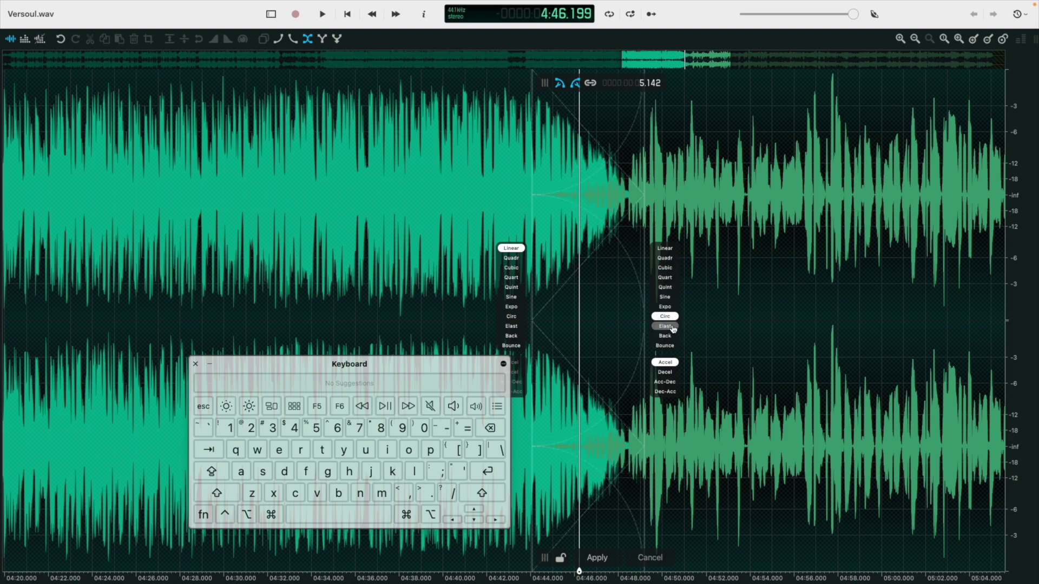
{"action": "left_click", "coordinate": [673, 328]}
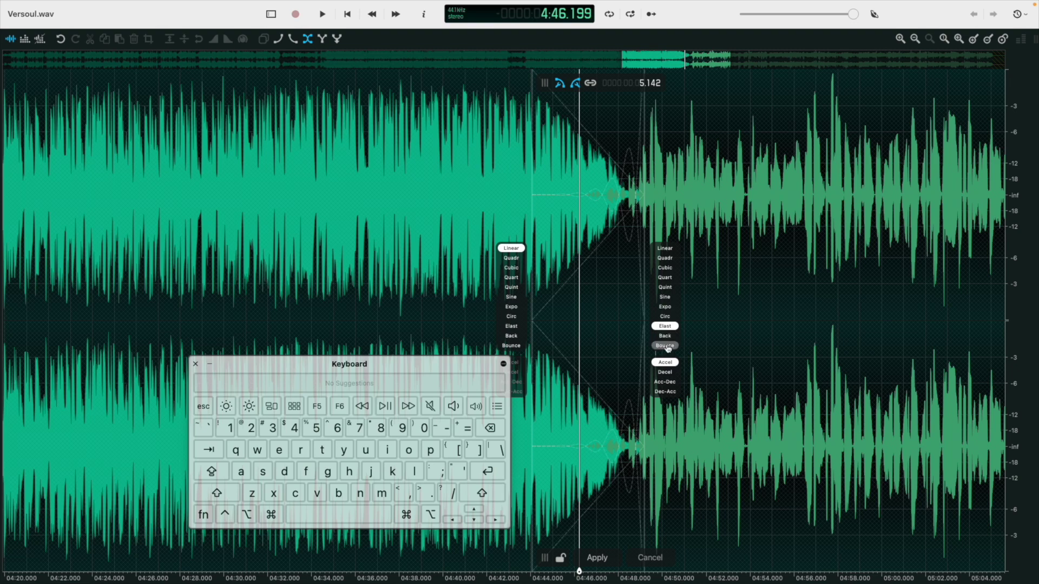
{"action": "left_click", "coordinate": [668, 347]}
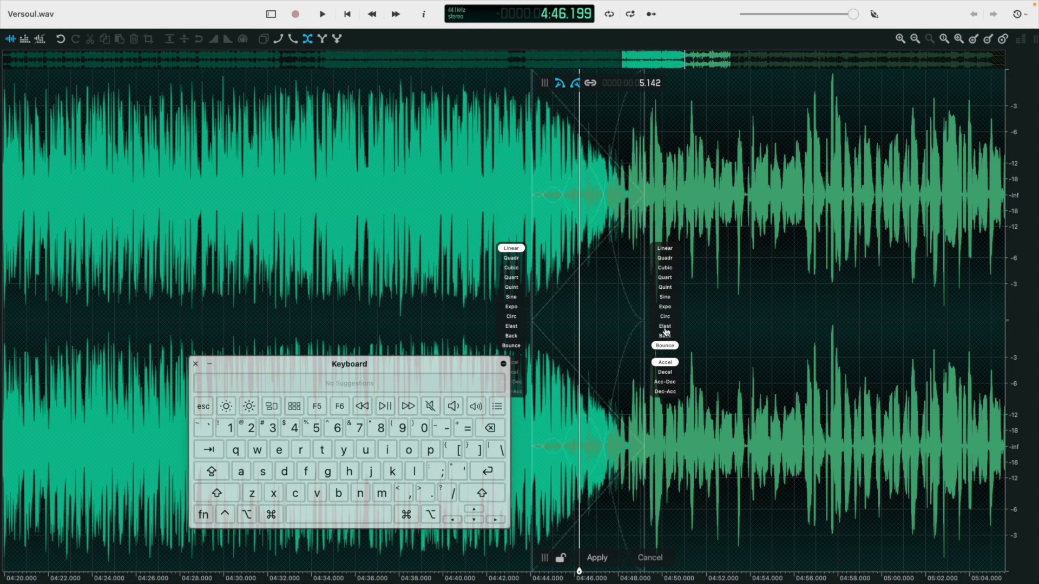
{"action": "left_click", "coordinate": [666, 308]}
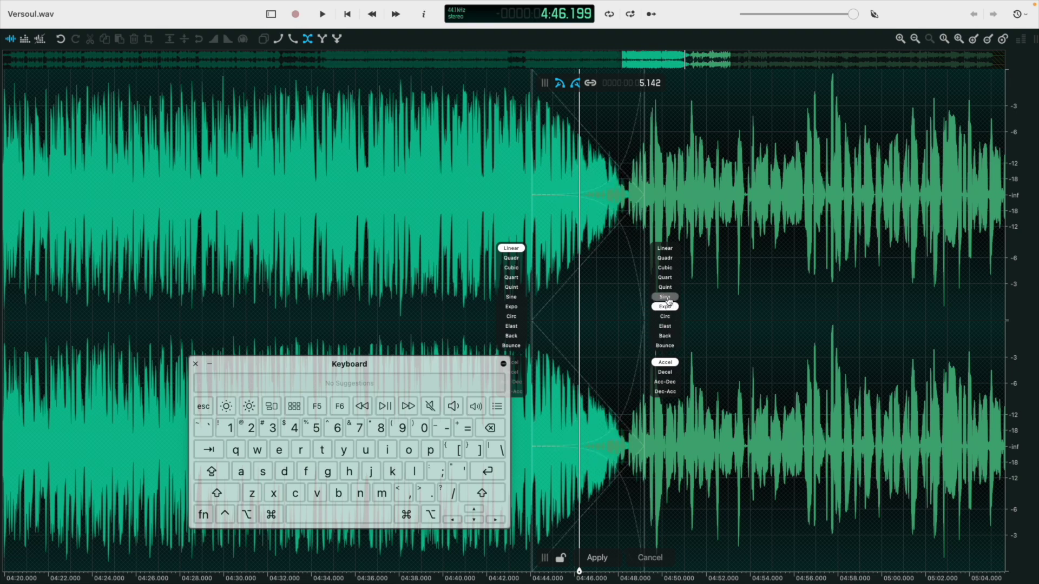
{"action": "left_click", "coordinate": [668, 298]}
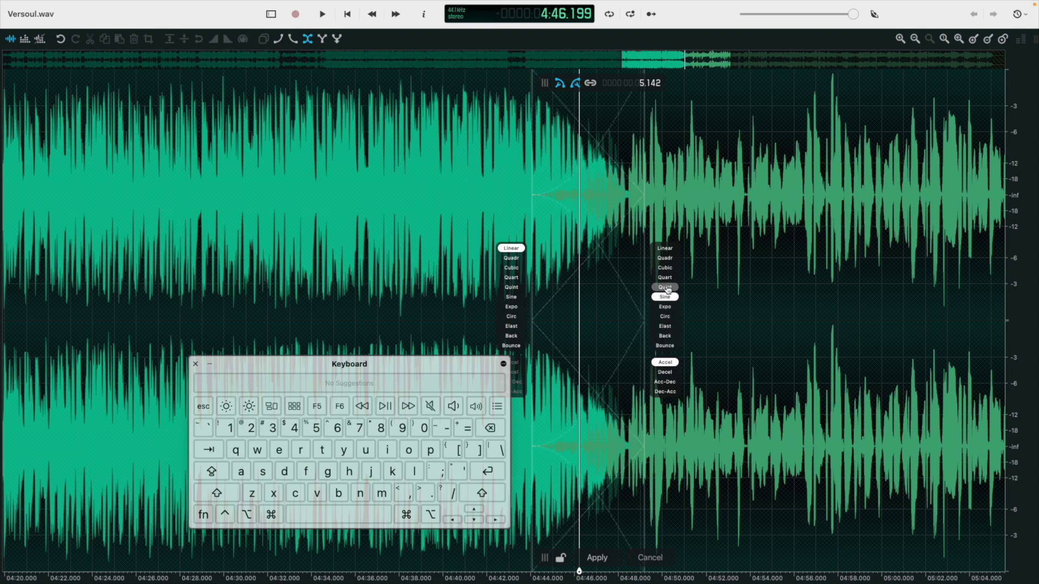
Step: Try the fade-in curves again from Linear through Back, set the curve to Linear, and apply the visual crossfade
{"action": "left_click", "coordinate": [669, 248]}
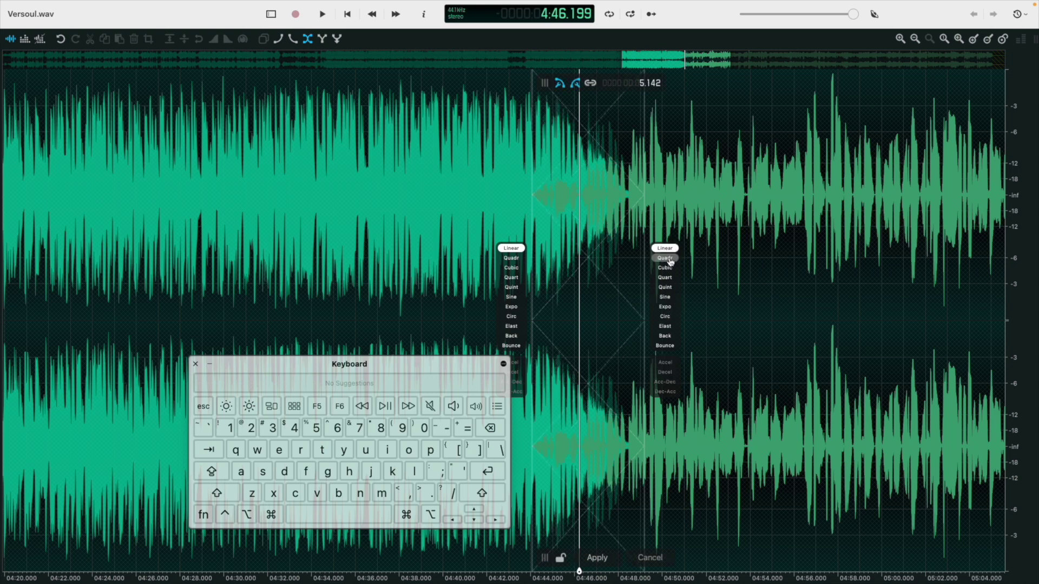
{"action": "left_click", "coordinate": [666, 259]}
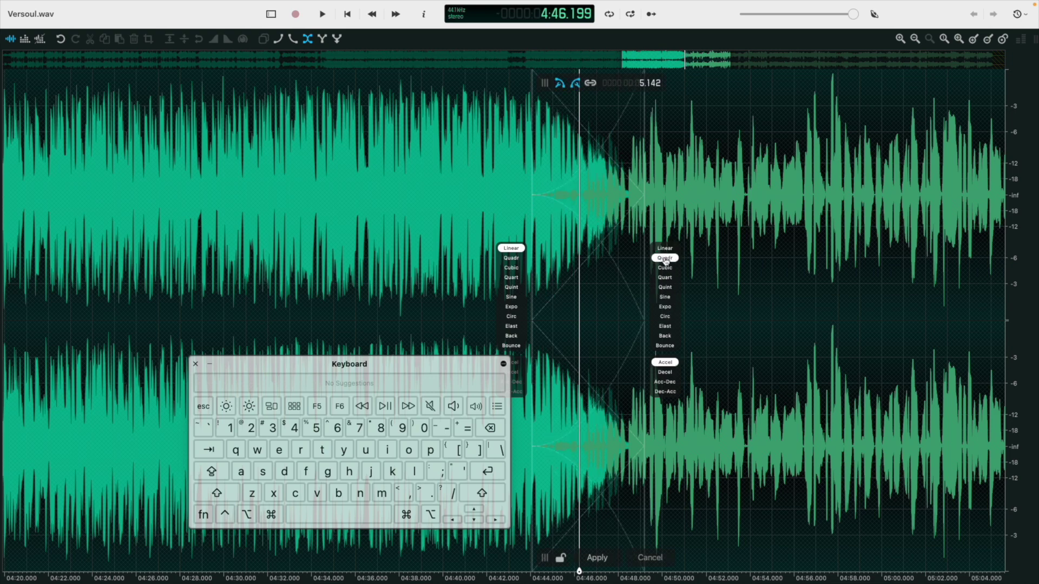
{"action": "left_click", "coordinate": [667, 268]}
{"action": "left_click", "coordinate": [668, 277]}
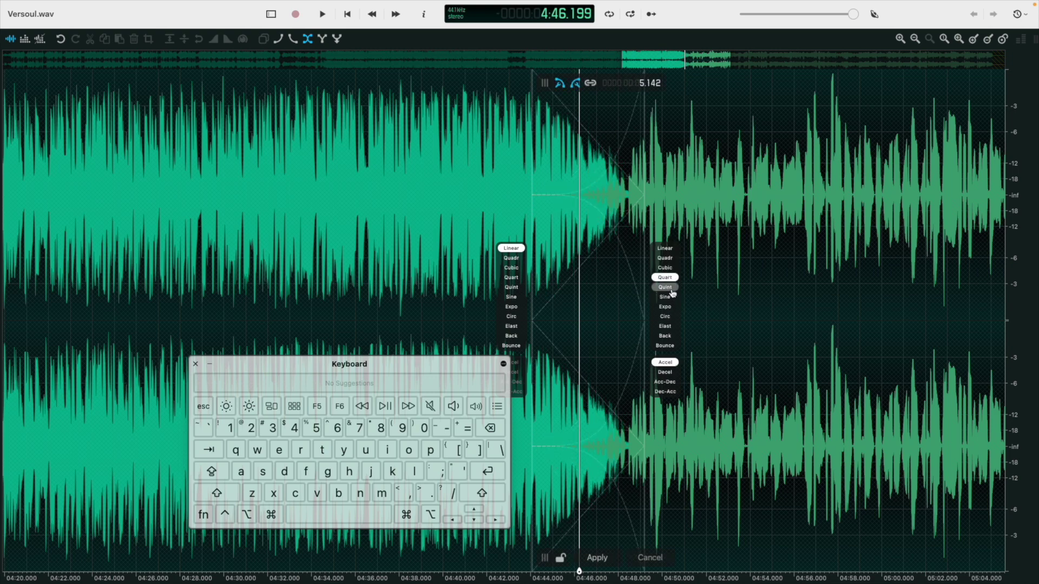
{"action": "left_click", "coordinate": [671, 289]}
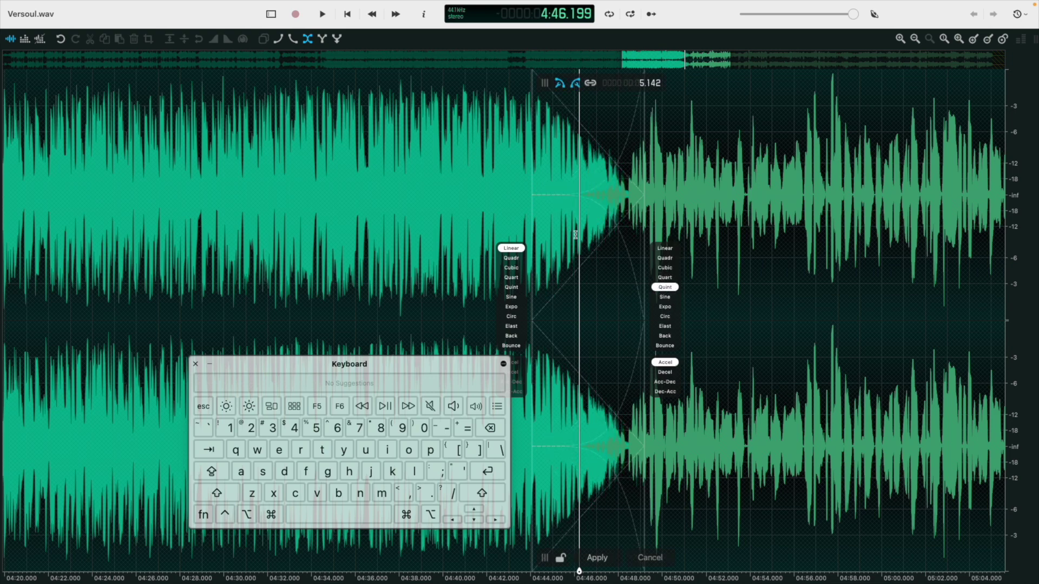
{"action": "left_click", "coordinate": [666, 299]}
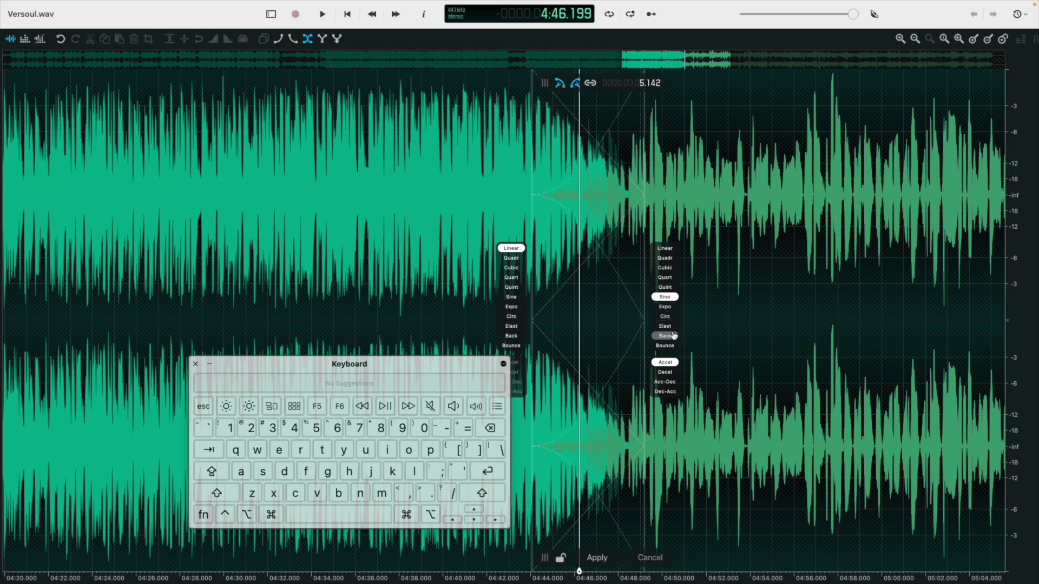
{"action": "left_click", "coordinate": [666, 307]}
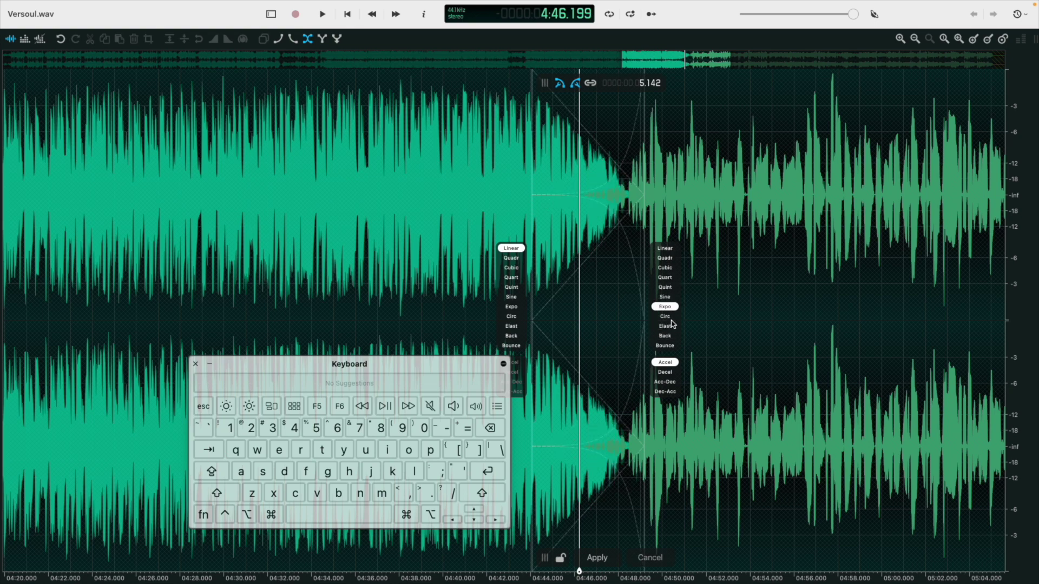
{"action": "left_click", "coordinate": [672, 325]}
{"action": "left_click", "coordinate": [670, 337]}
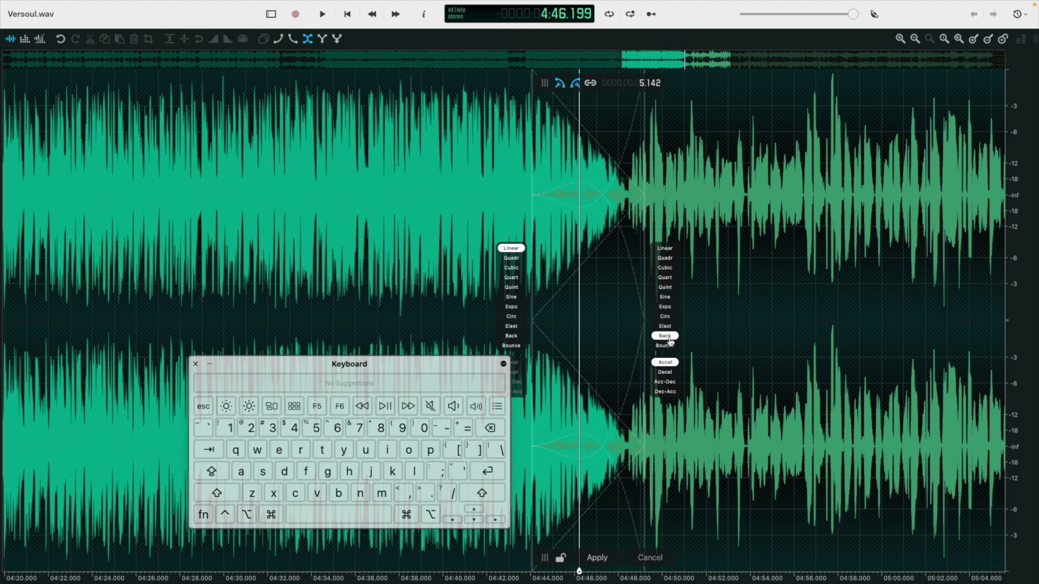
{"action": "left_click", "coordinate": [665, 250]}
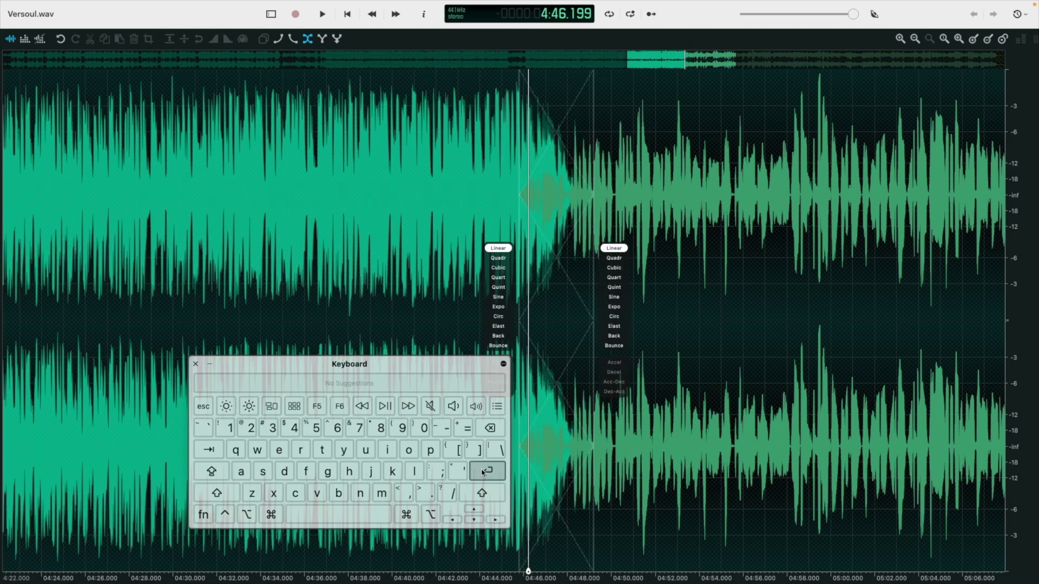
{"action": "left_click", "coordinate": [485, 472]}
Step: Play back the crossfaded transition from about 4:43.557 and again from about 4:47
{"action": "left_click", "coordinate": [470, 194]}
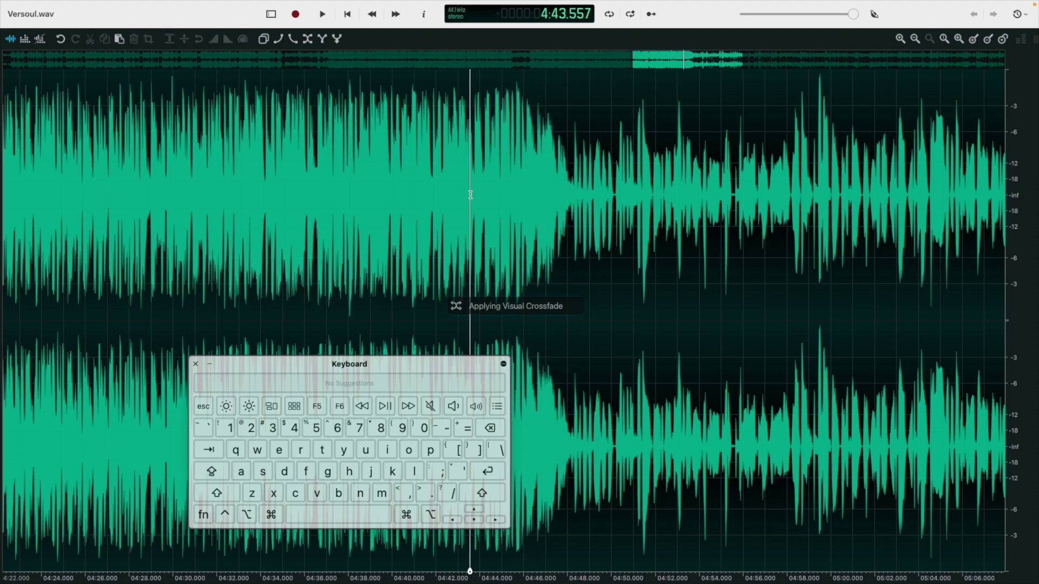
{"action": "key", "text": "space"}
{"action": "left_click", "coordinate": [549, 219]}
{"action": "key", "text": "space"}
{"action": "scroll", "coordinate": [556, 222], "scroll_direction": "up", "scroll_amount": 1}
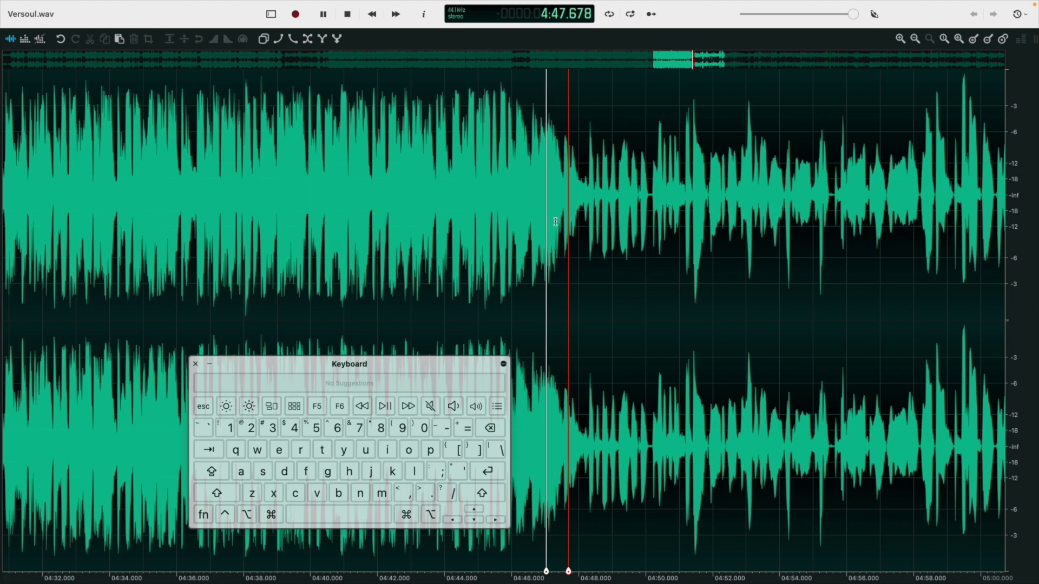
{"action": "scroll", "coordinate": [552, 221], "scroll_direction": "up", "scroll_amount": 1}
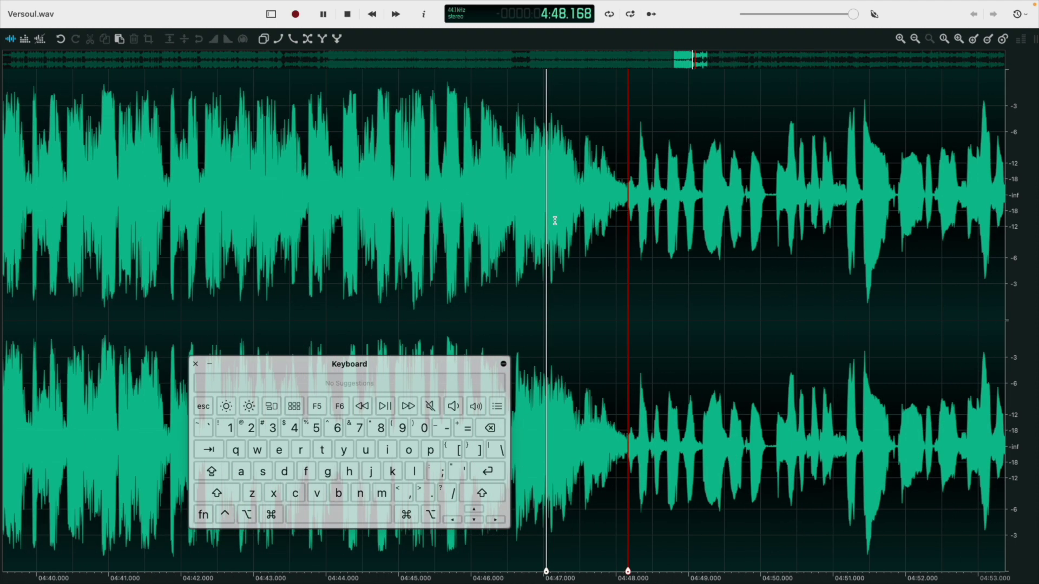
{"action": "key", "text": "space"}
{"action": "scroll", "coordinate": [604, 271], "scroll_direction": "up", "scroll_amount": 1}
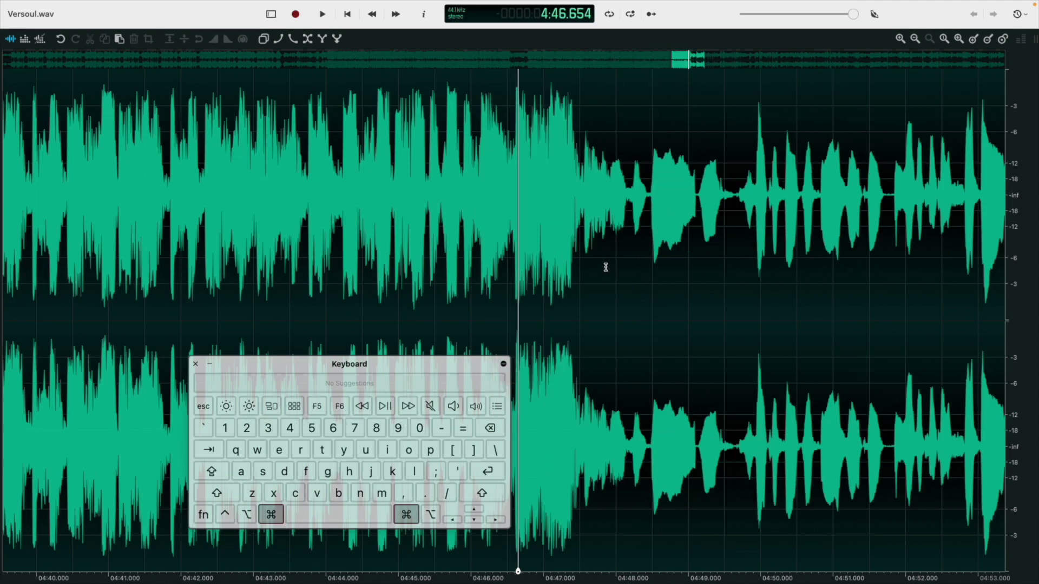
Step: Undo the long crossfade and apply a short visual crossfade of about 0.188 seconds ending at 4:48.663
{"action": "key", "text": "super+z"}
{"action": "key", "text": "super+z"}
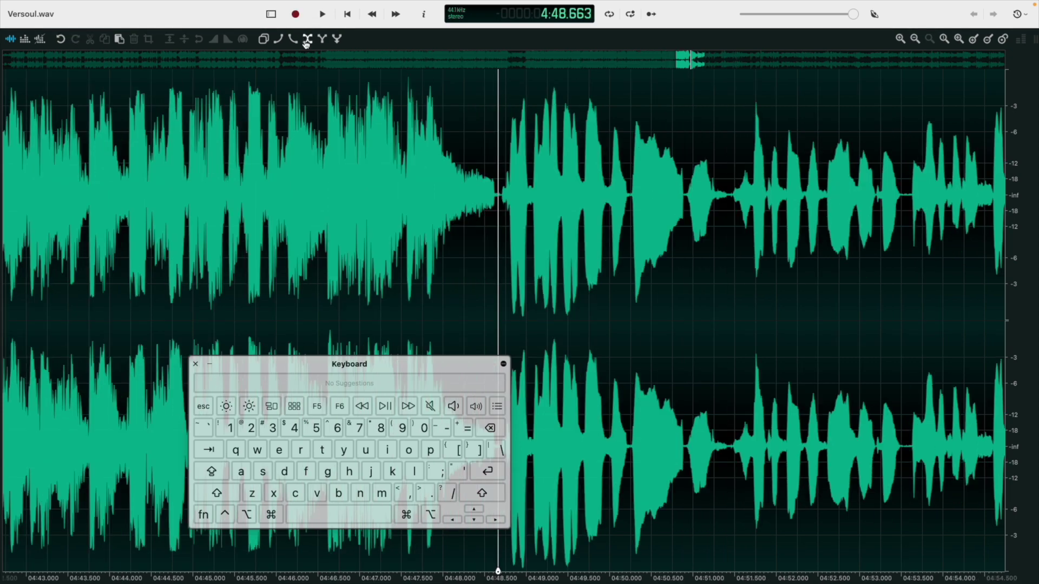
{"action": "left_click", "coordinate": [308, 38]}
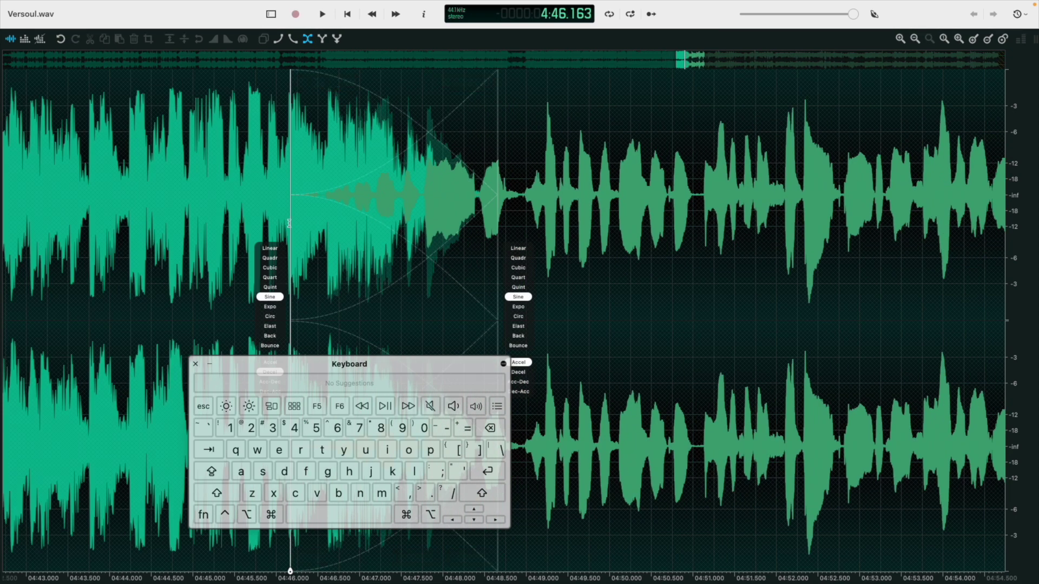
{"action": "left_click_drag", "start_coordinate": [291, 225], "coordinate": [484, 224]}
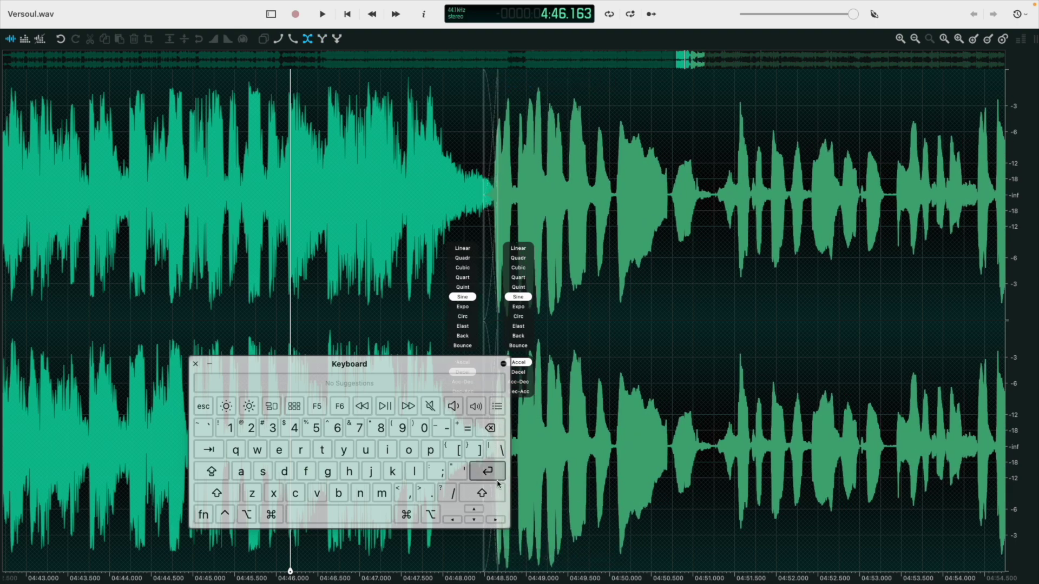
{"action": "left_click", "coordinate": [497, 479]}
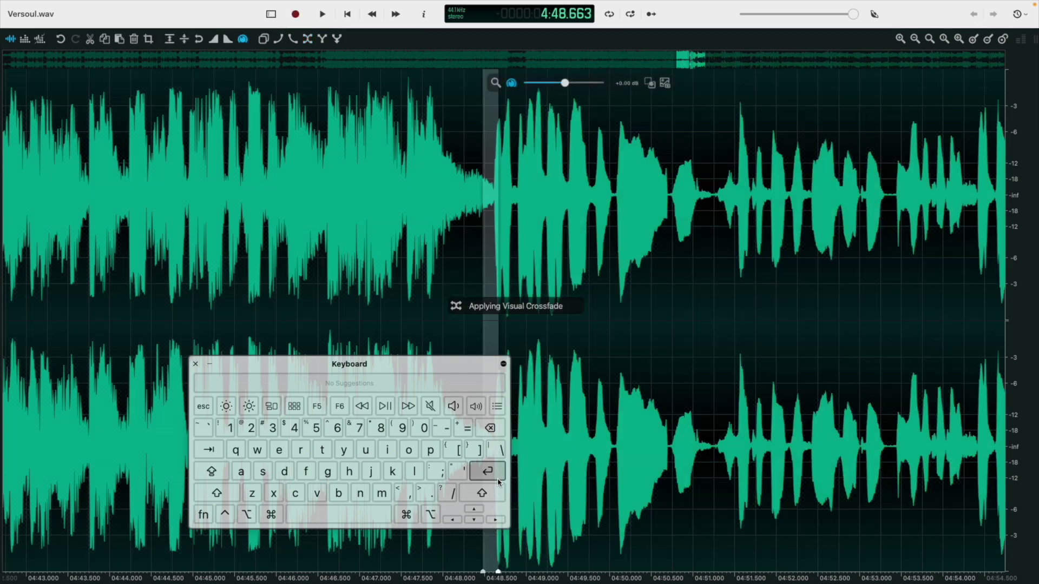
Step: Play back the short crossfade from about 4:47.5
{"action": "left_click", "coordinate": [409, 206]}
{"action": "key", "text": "space"}
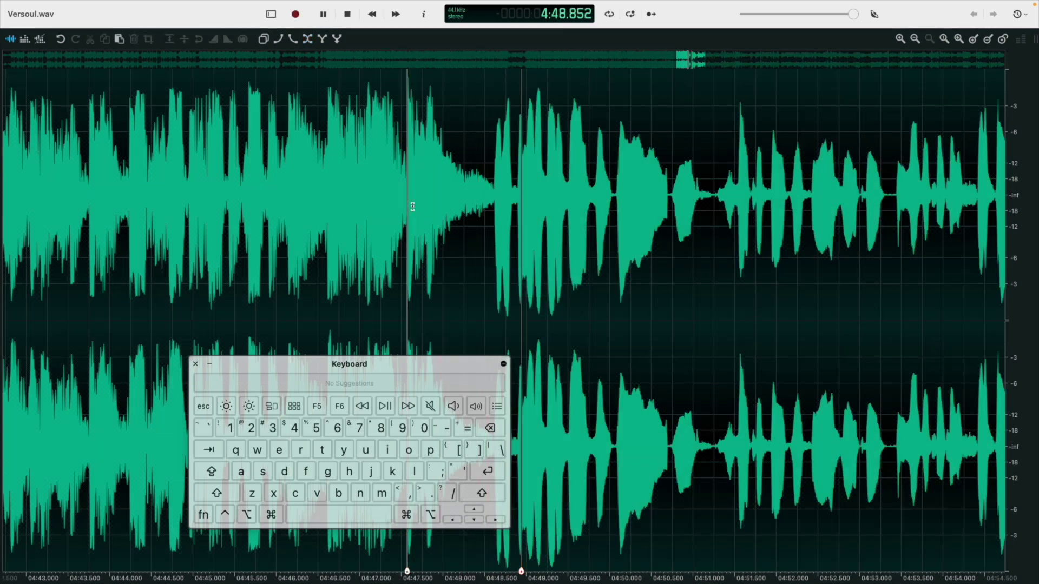
{"action": "key", "text": "space"}
Step: Undo the 0.188-second crossfade, extend its start slightly earlier to lengthen it, and apply it
{"action": "key", "text": "super+z"}
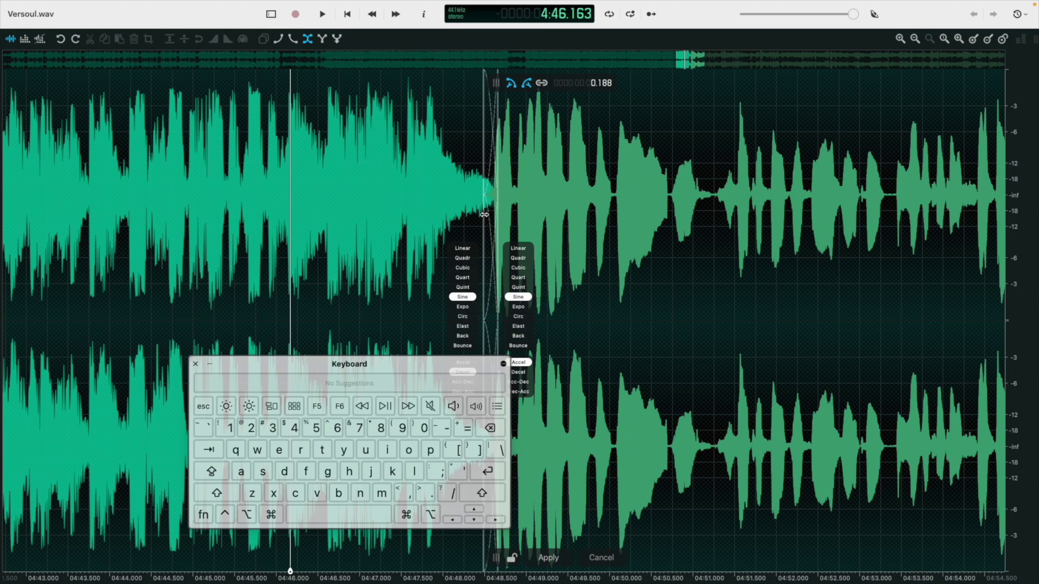
{"action": "left_click_drag", "start_coordinate": [485, 215], "coordinate": [476, 215]}
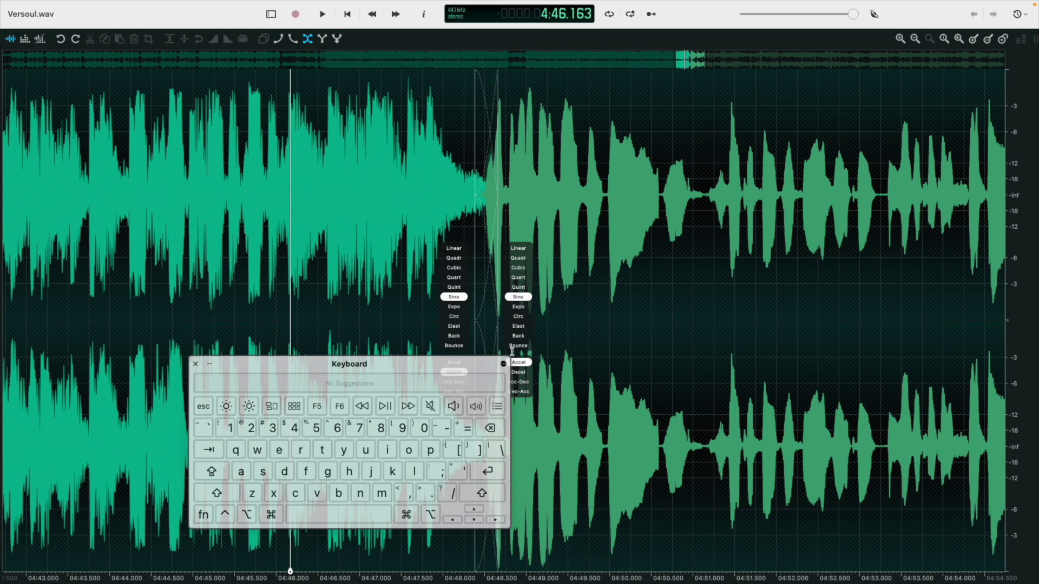
Step: Play back the lengthened crossfade from just before the transition, starting twice at around 4:47.5
{"action": "left_click", "coordinate": [415, 238]}
{"action": "key", "text": "space"}
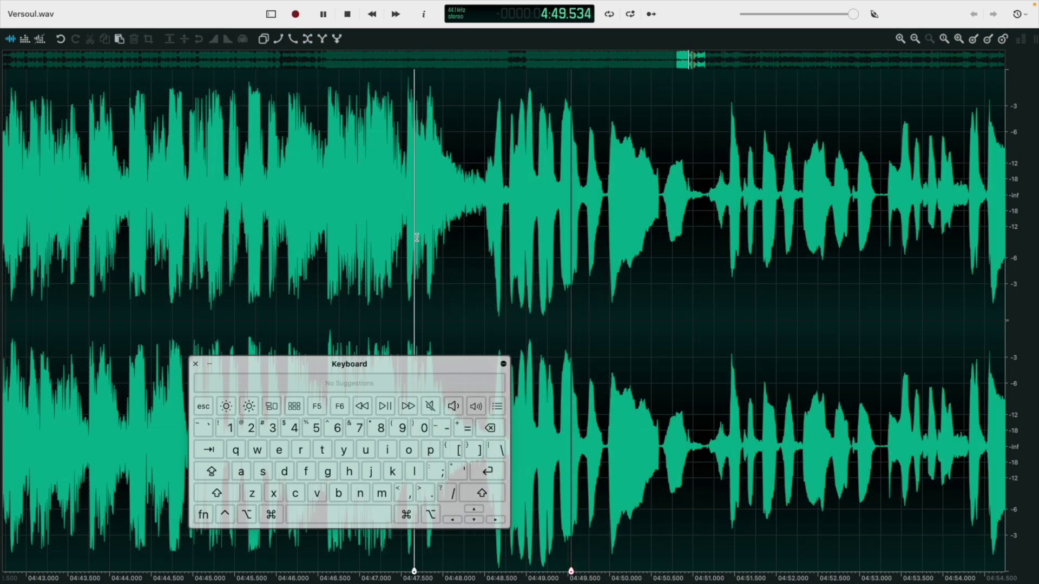
{"action": "left_click", "coordinate": [425, 236]}
{"action": "key", "text": "space"}
{"action": "key", "text": "space"}
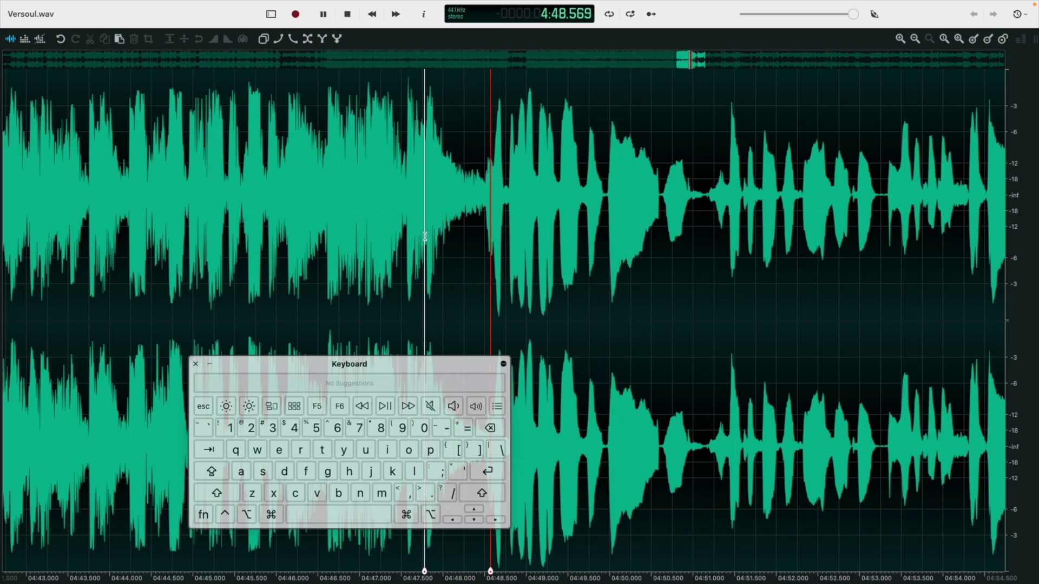
Step: Stop playback, select the entire file, and view the DC Offset effect's settings without applying them
{"action": "key", "text": "space"}
{"action": "scroll", "coordinate": [514, 264], "scroll_direction": "down", "scroll_amount": 10}
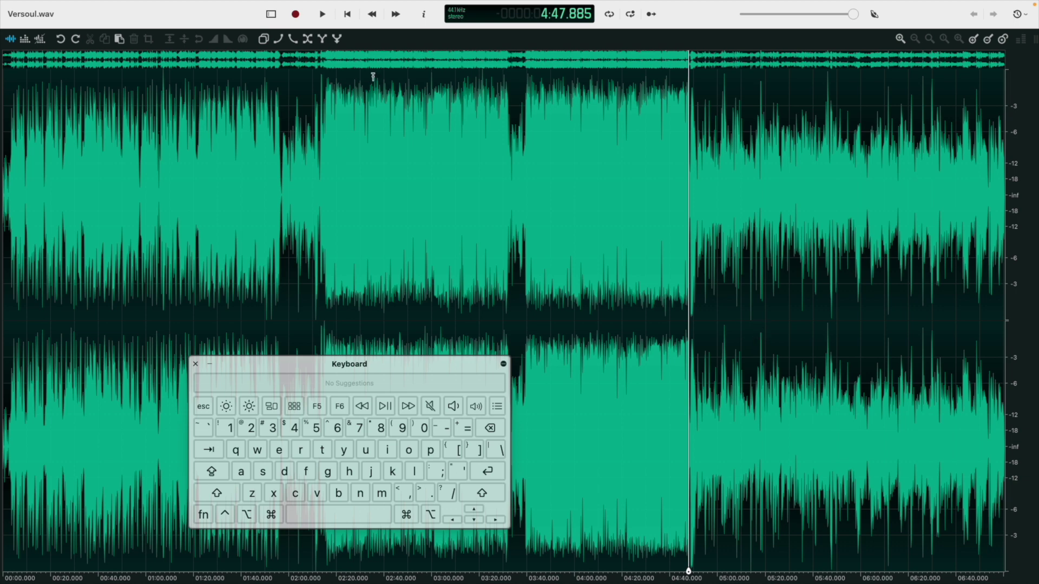
{"action": "key", "text": "super+a"}
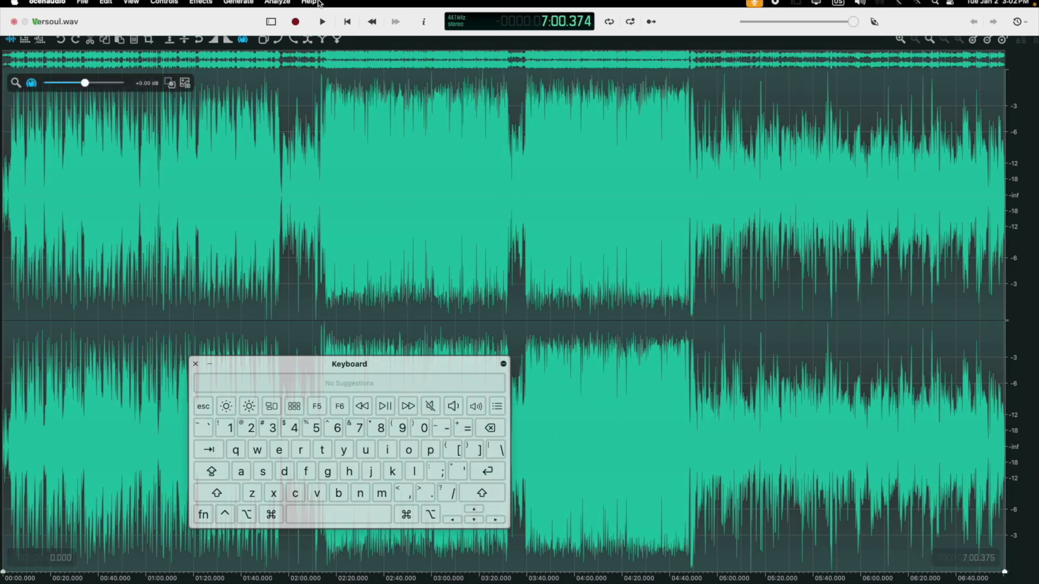
{"action": "left_click", "coordinate": [209, 4]}
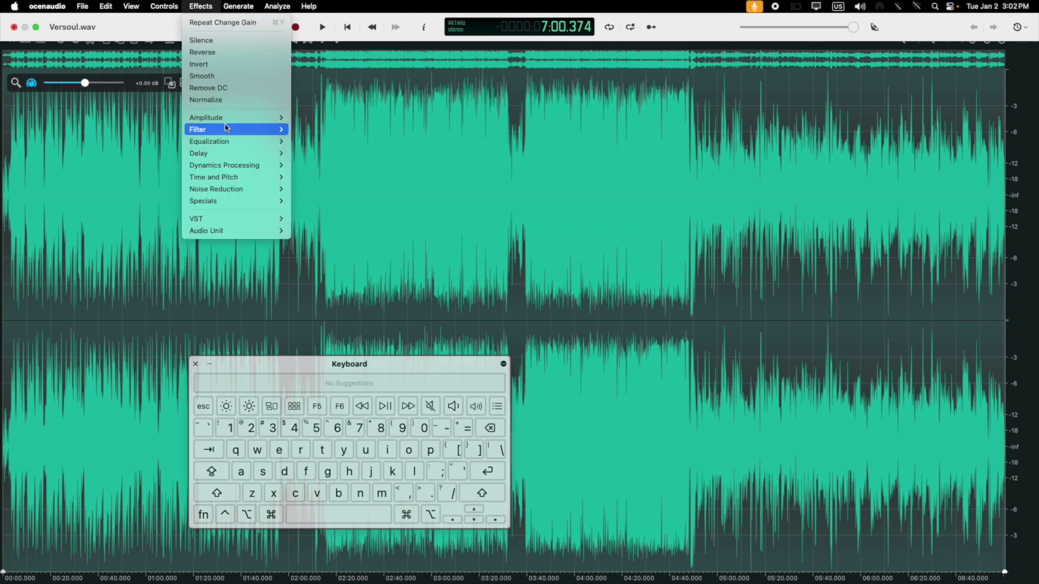
{"action": "mouse_move", "coordinate": [228, 121]}
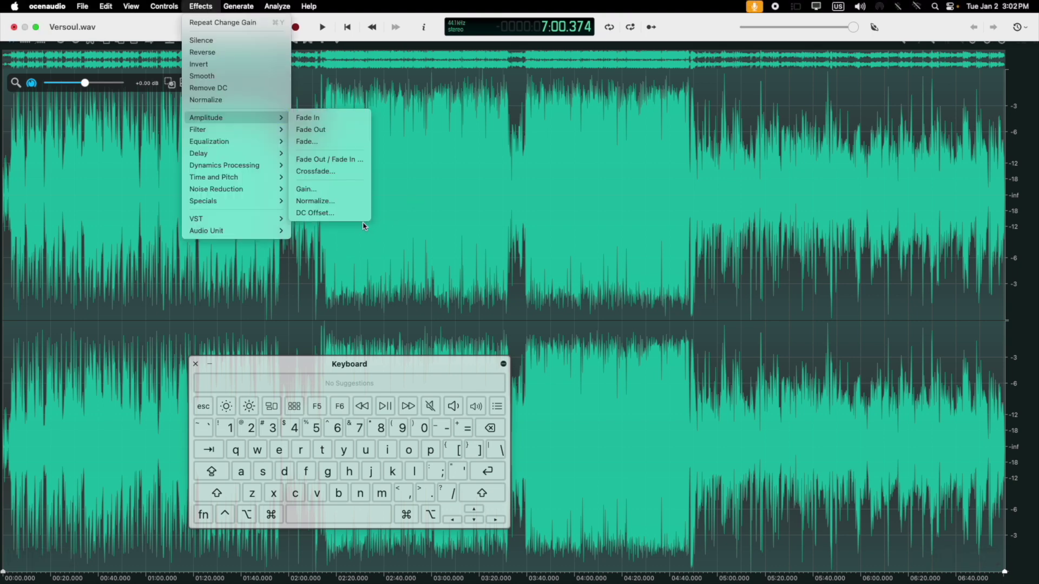
{"action": "left_click", "coordinate": [333, 213]}
{"action": "left_click", "coordinate": [590, 358]}
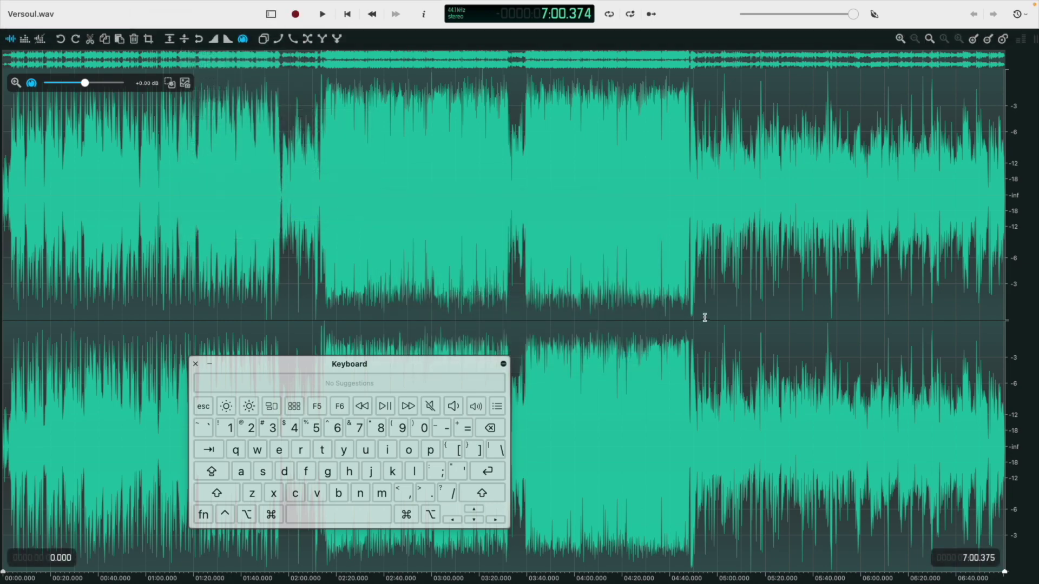
Step: Examine the waveform against its zero line around 2:41, moving the on-screen keyboard clear of the waveform
{"action": "scroll", "coordinate": [704, 314], "scroll_direction": "up", "scroll_amount": 10}
{"action": "scroll", "coordinate": [640, 323], "scroll_direction": "up", "scroll_amount": 8}
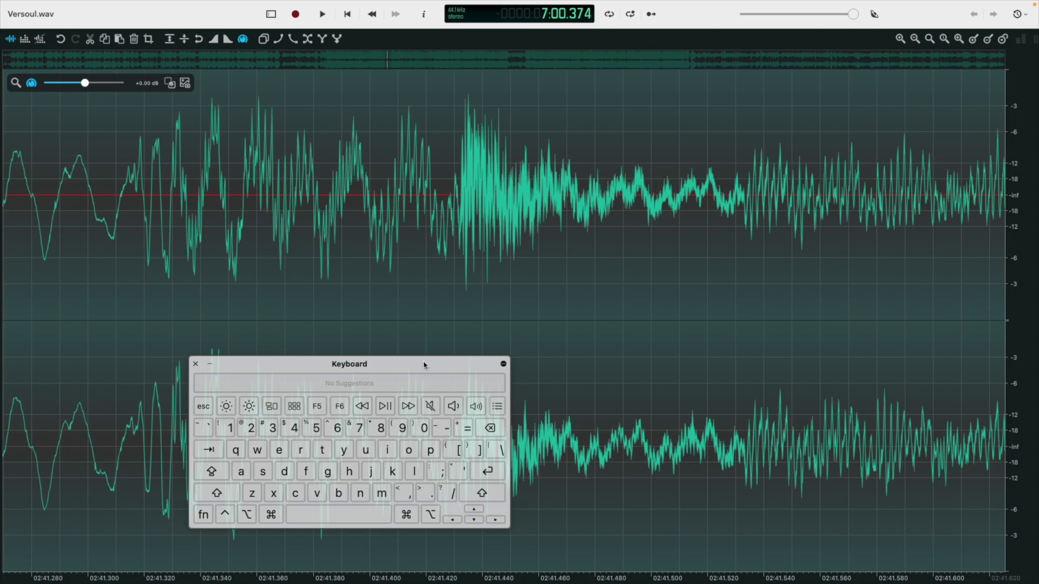
{"action": "left_click_drag", "start_coordinate": [423, 366], "coordinate": [296, 543]}
{"action": "scroll", "coordinate": [343, 327], "scroll_direction": "down", "scroll_amount": 5}
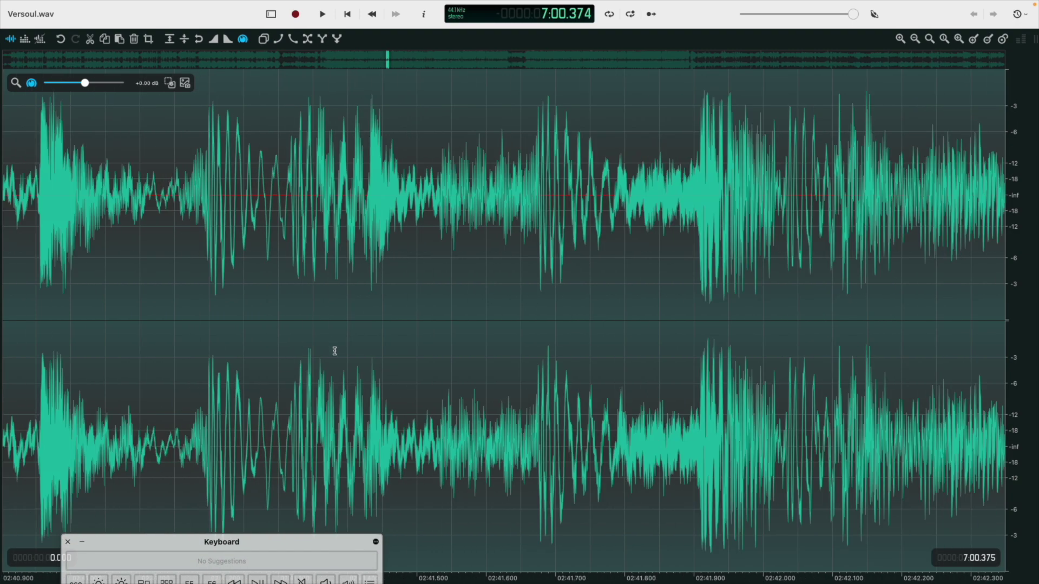
{"action": "scroll", "coordinate": [335, 351], "scroll_direction": "down", "scroll_amount": 15}
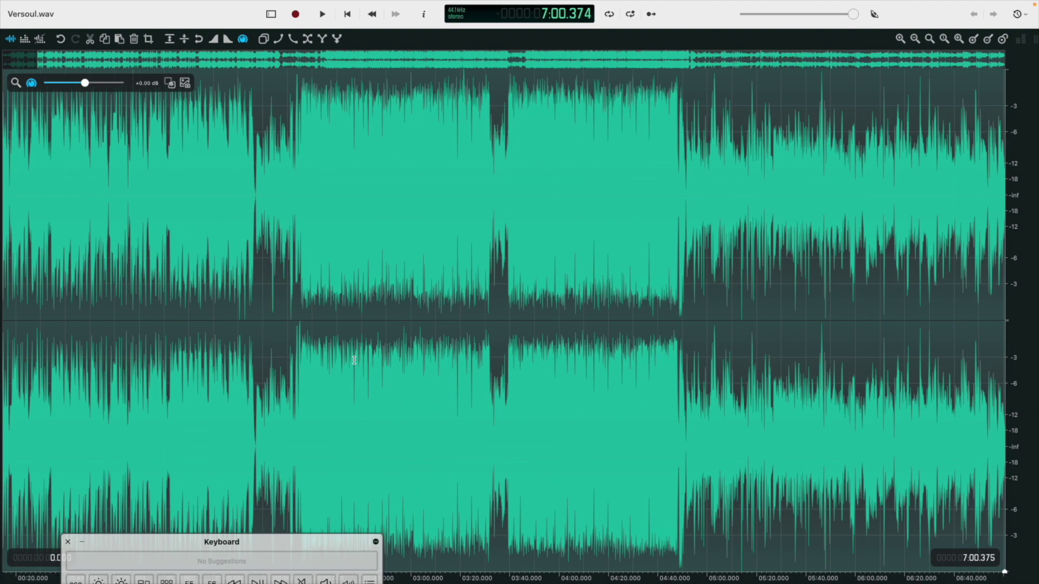
{"action": "scroll", "coordinate": [355, 360], "scroll_direction": "down", "scroll_amount": 3}
{"action": "left_click_drag", "start_coordinate": [194, 544], "coordinate": [825, 106]}
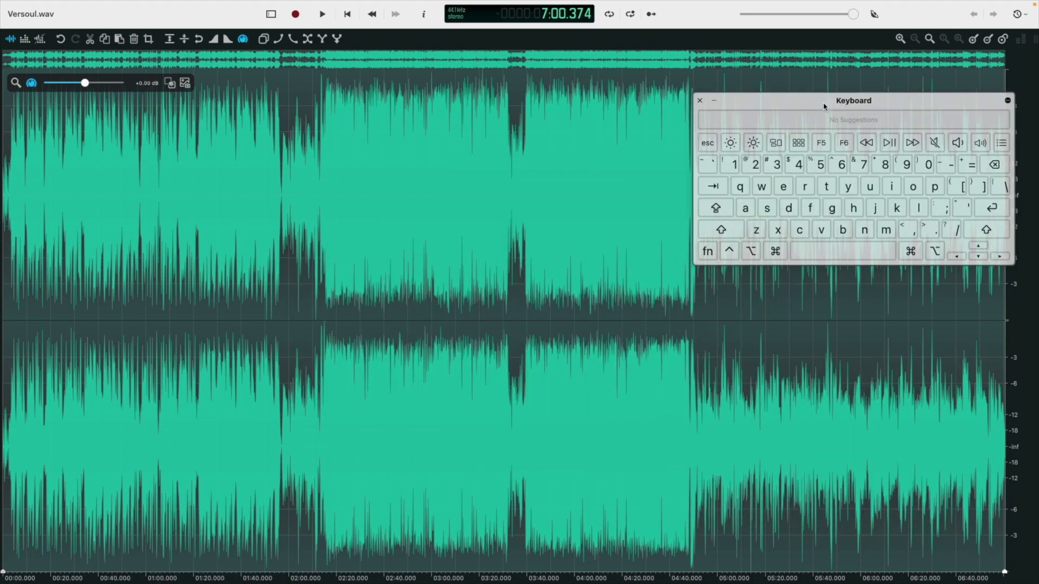
Step: Apply a DC offset of -19% to both channels of the entire file and inspect the shifted waveform around 1:57
{"action": "left_click", "coordinate": [200, 6]}
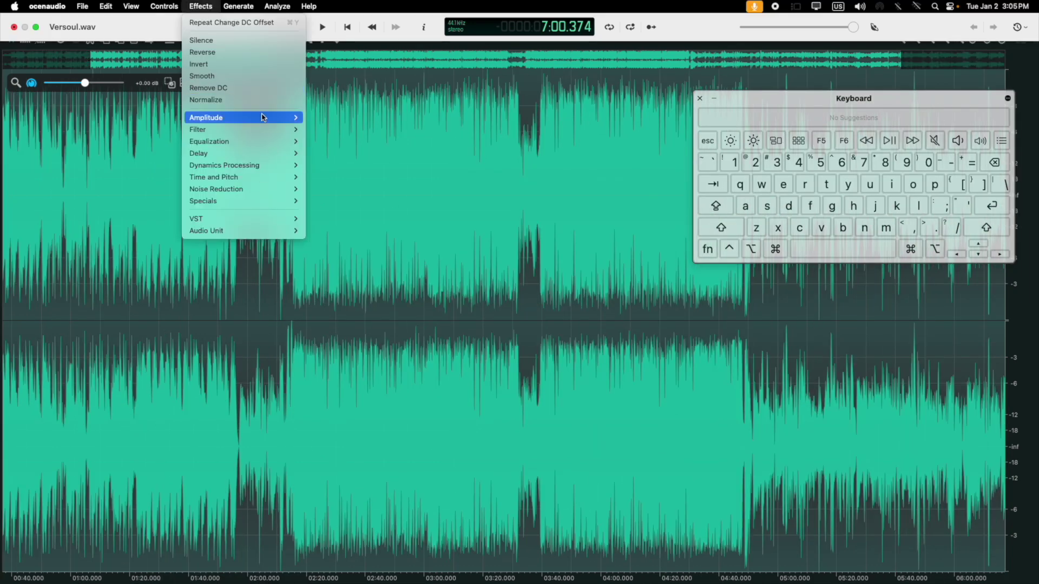
{"action": "left_click", "coordinate": [361, 213]}
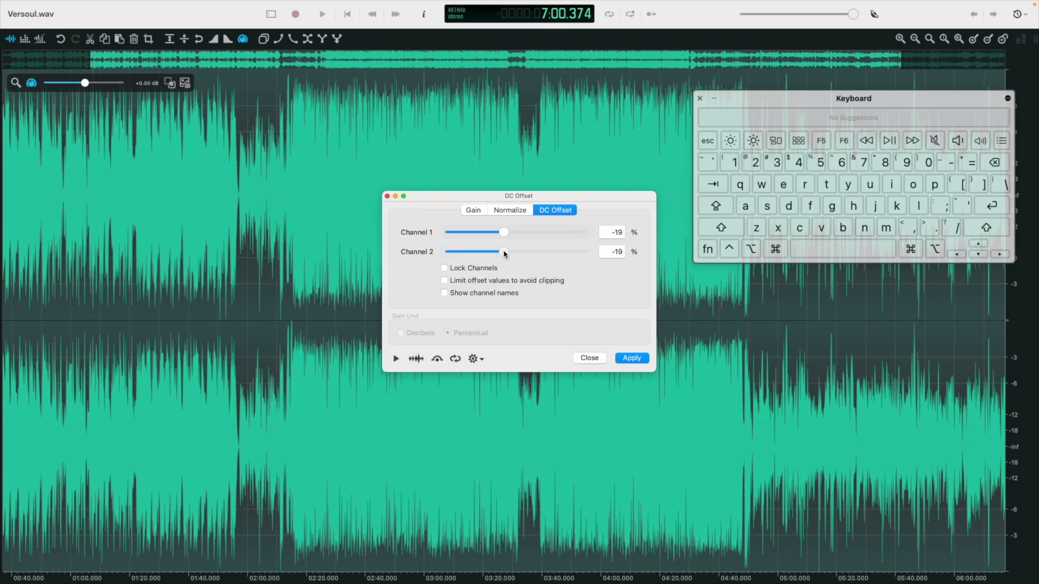
{"action": "left_click", "coordinate": [631, 359]}
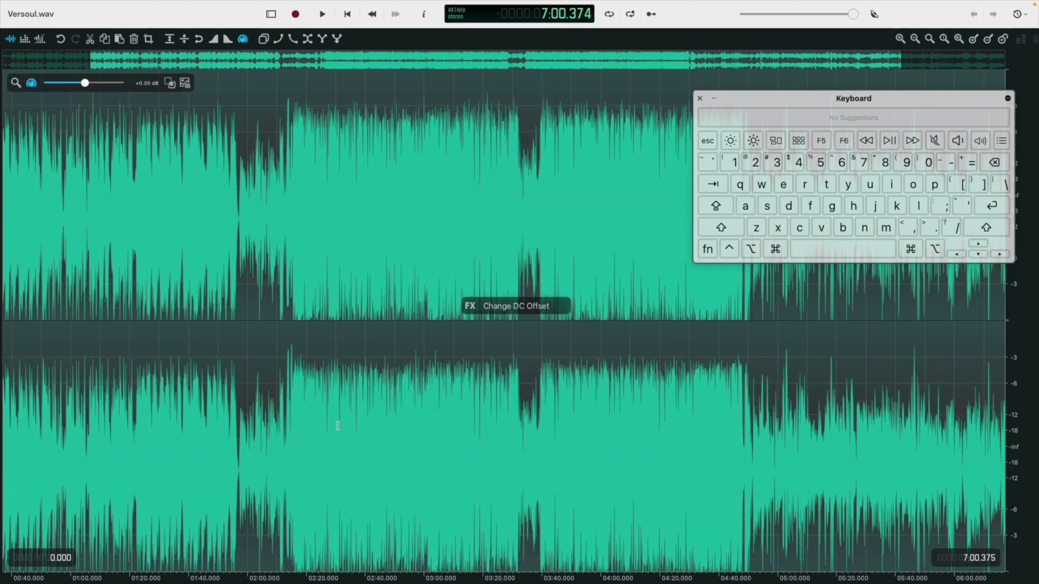
{"action": "scroll", "coordinate": [274, 202], "scroll_direction": "up", "scroll_amount": 10}
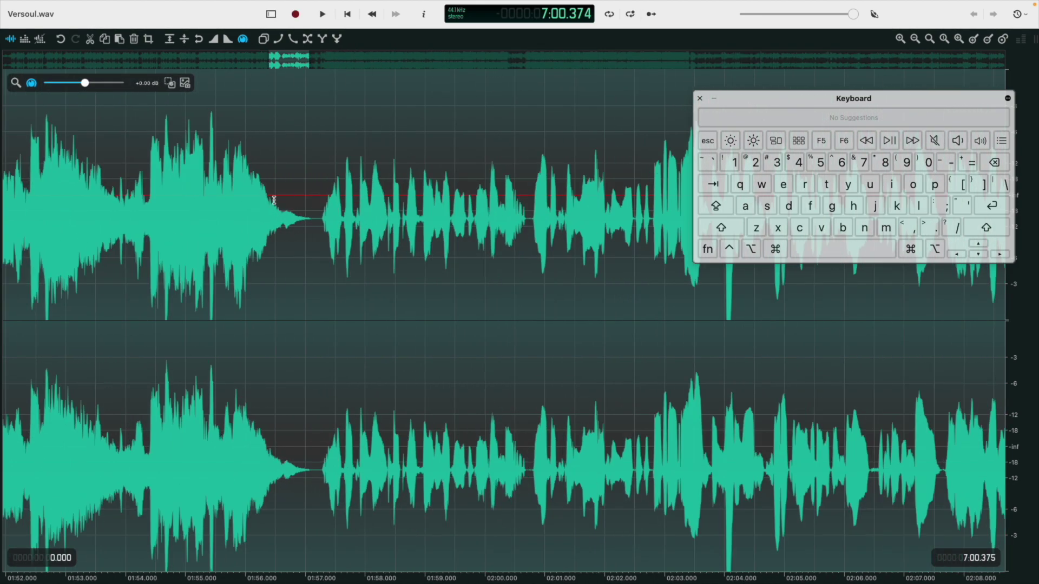
{"action": "scroll", "coordinate": [276, 199], "scroll_direction": "up", "scroll_amount": 4}
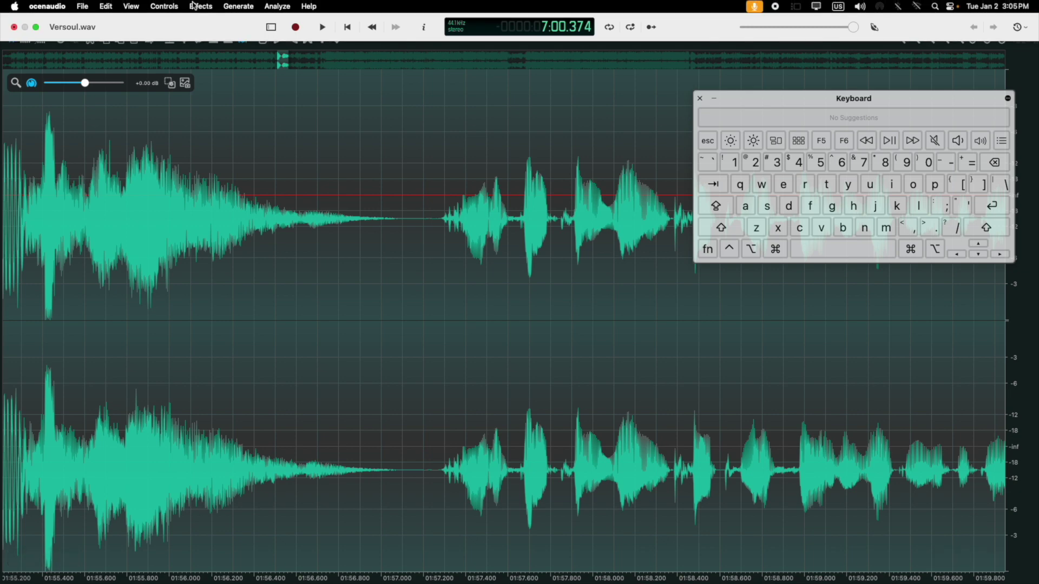
Step: Remove the DC offset from the entire file with the Remove DC effect
{"action": "left_click", "coordinate": [164, 6]}
{"action": "left_click", "coordinate": [200, 6]}
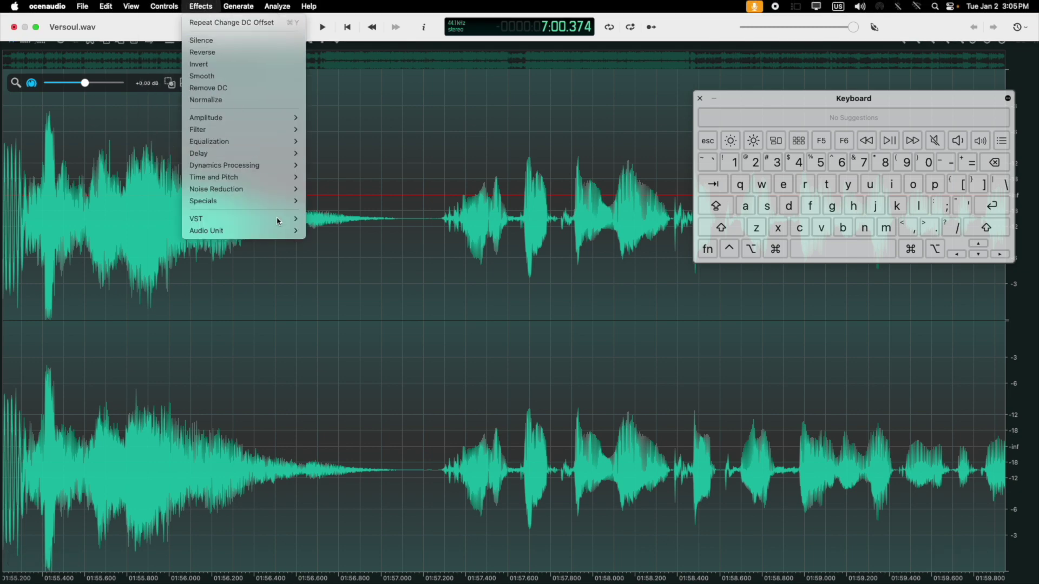
{"action": "left_click", "coordinate": [225, 88]}
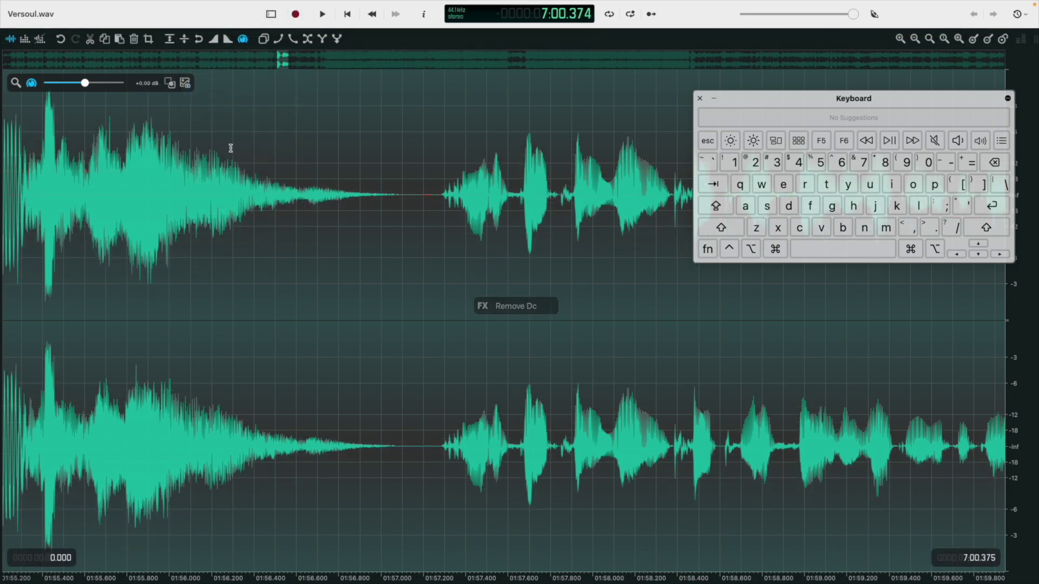
Step: Select the range from 1:55.215 to 1:59.946 and review the waveform around it
{"action": "left_click", "coordinate": [294, 234]}
{"action": "double_click", "coordinate": [295, 234]}
{"action": "scroll", "coordinate": [296, 244], "scroll_direction": "down", "scroll_amount": 7}
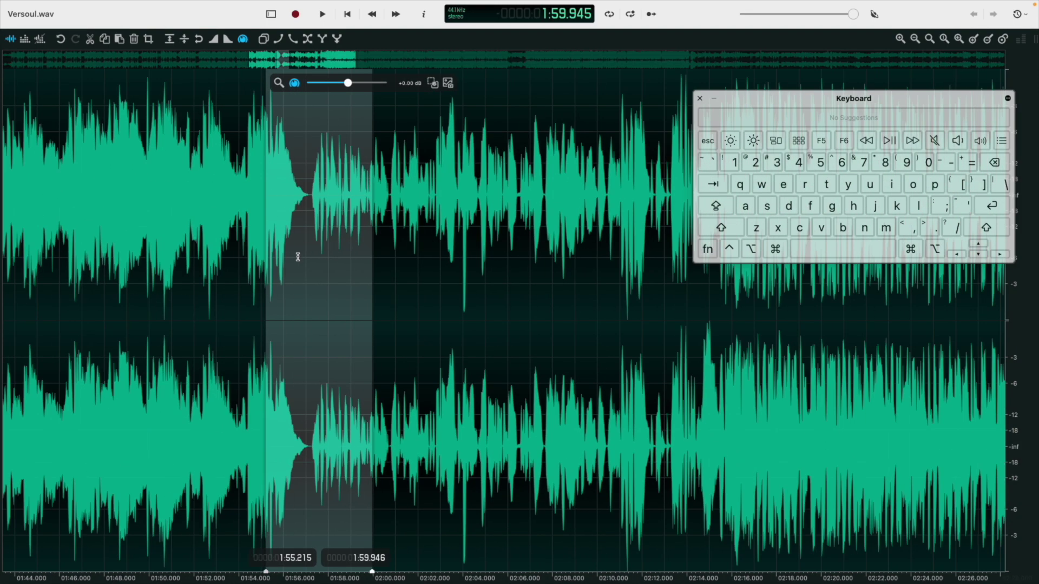
{"action": "scroll", "coordinate": [298, 257], "scroll_direction": "down", "scroll_amount": 8}
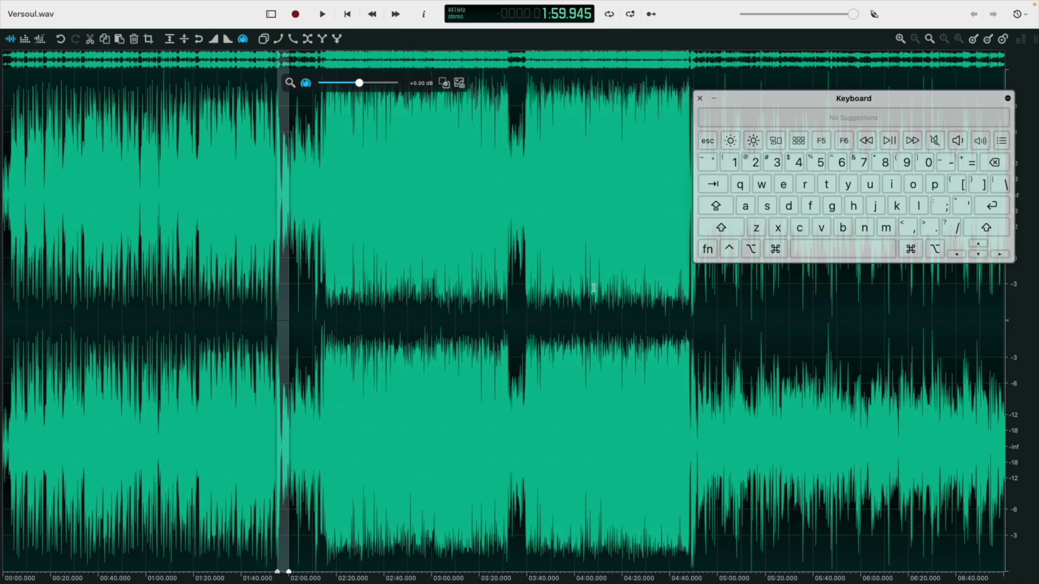
{"action": "scroll", "coordinate": [252, 418], "scroll_direction": "up", "scroll_amount": 12}
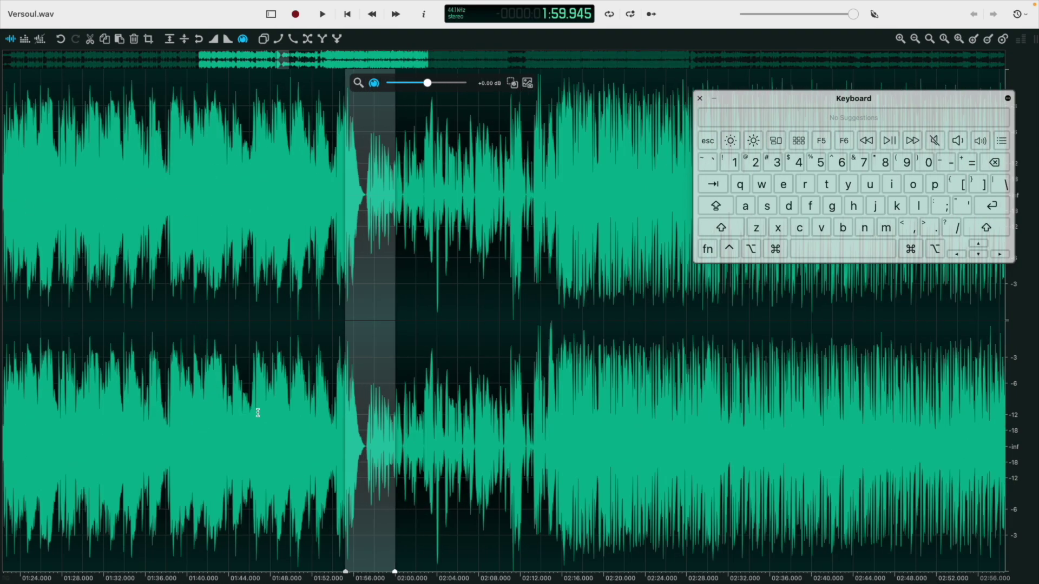
{"action": "scroll", "coordinate": [260, 409], "scroll_direction": "down", "scroll_amount": 10}
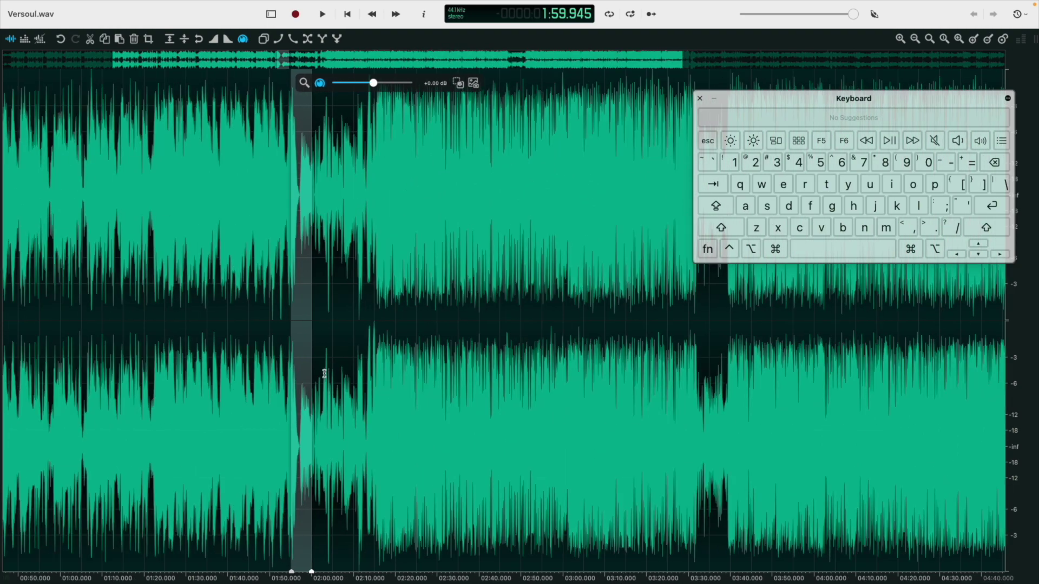
Step: Select the range from 0:46.282 to 4:45.463 and apply a 28% DC offset with both channels locked
{"action": "double_click", "coordinate": [325, 374]}
{"action": "scroll", "coordinate": [324, 373], "scroll_direction": "up", "scroll_amount": 6}
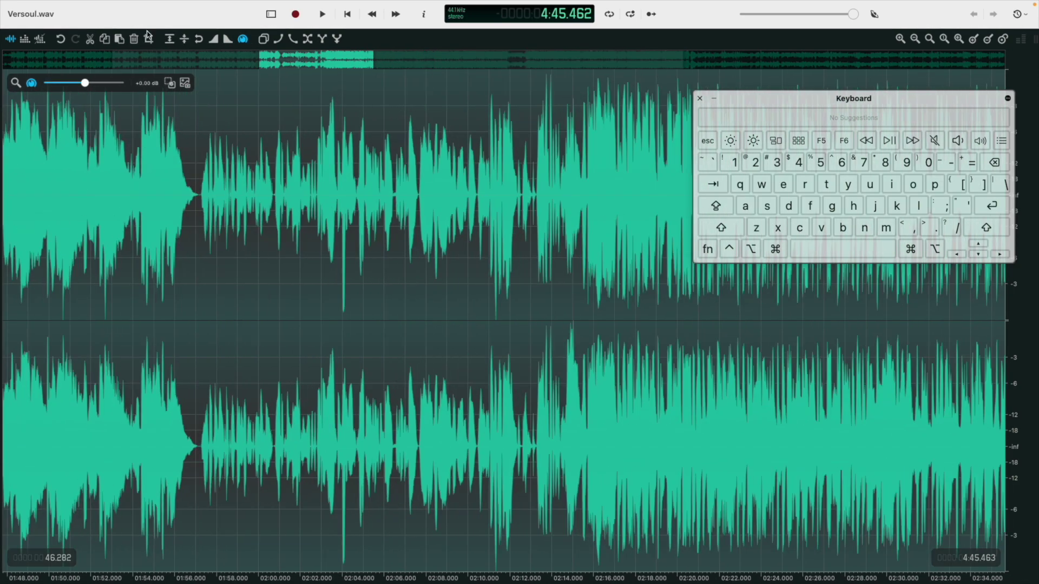
{"action": "left_click", "coordinate": [201, 6]}
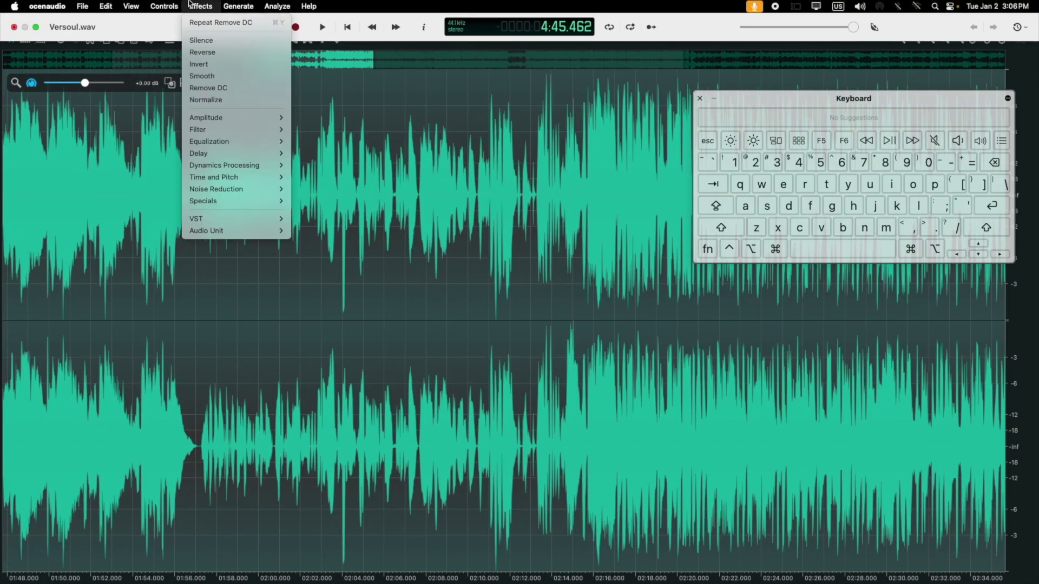
{"action": "mouse_move", "coordinate": [291, 155]}
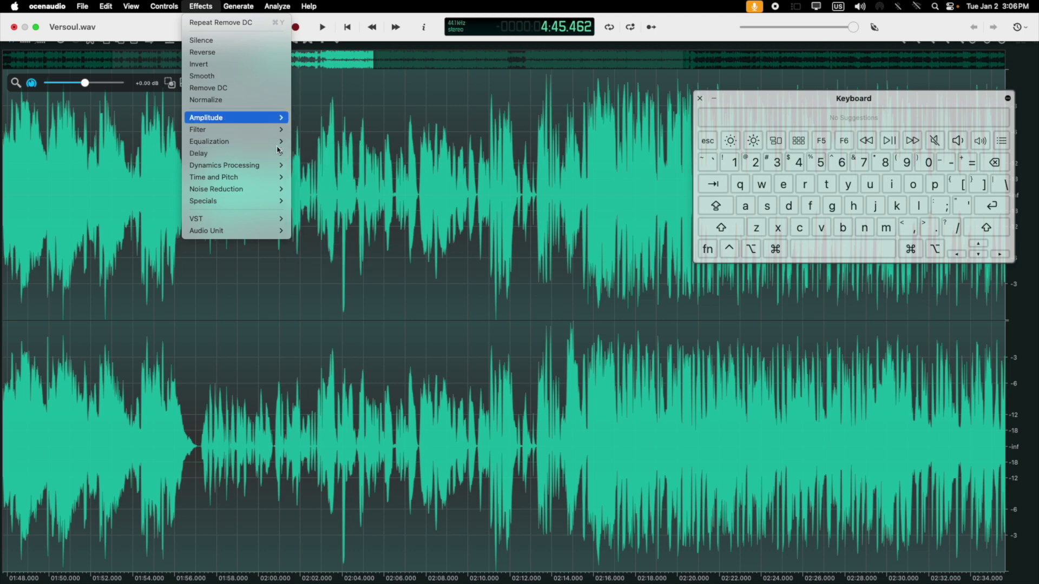
{"action": "mouse_move", "coordinate": [275, 122]}
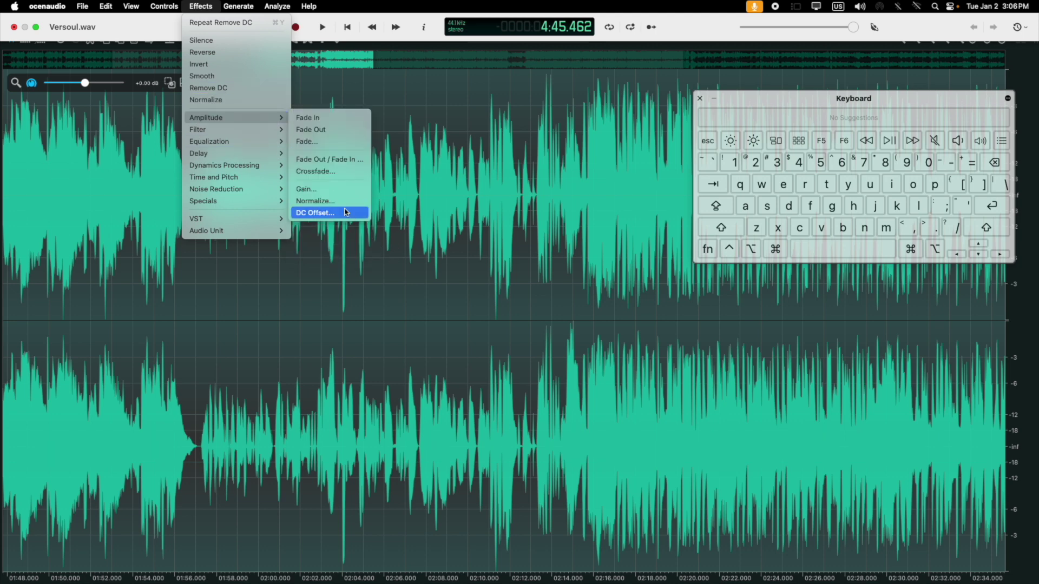
{"action": "left_click", "coordinate": [315, 212]}
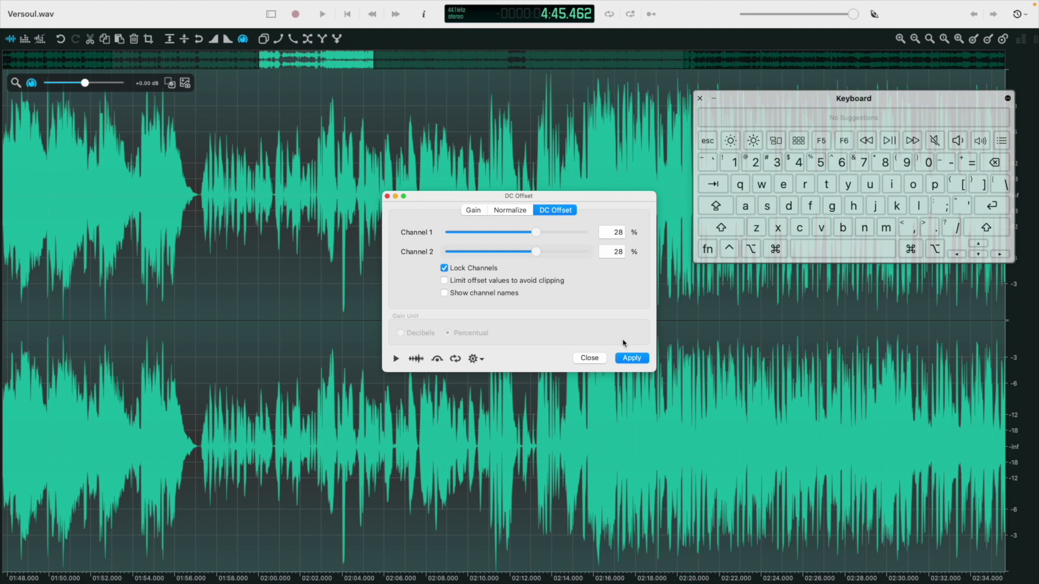
{"action": "left_click", "coordinate": [632, 358]}
Step: Inspect the offset waveform around 1:57 and run Remove DC on the selected range
{"action": "scroll", "coordinate": [182, 228], "scroll_direction": "up", "scroll_amount": 5}
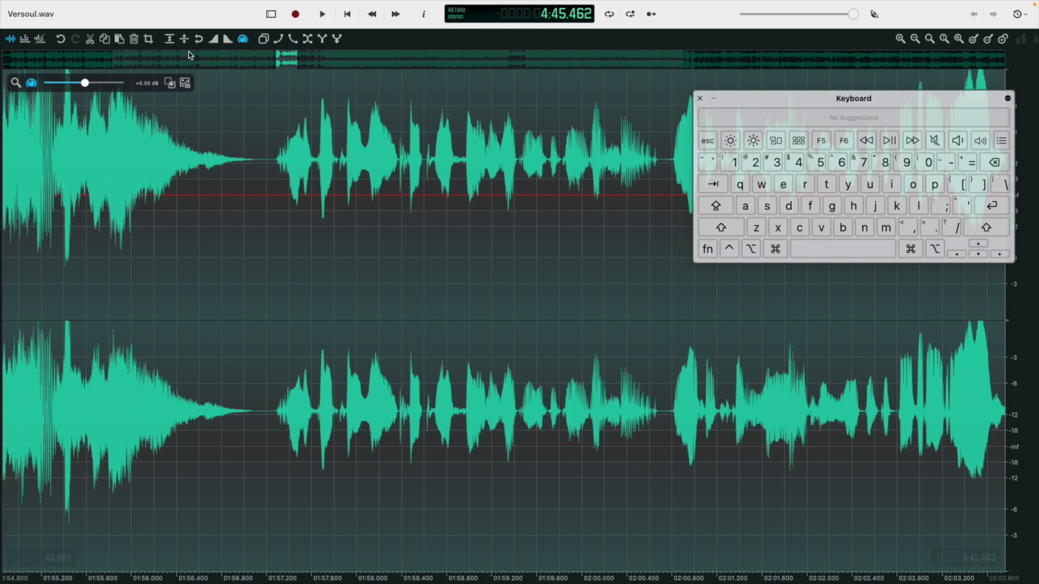
{"action": "left_click", "coordinate": [164, 6]}
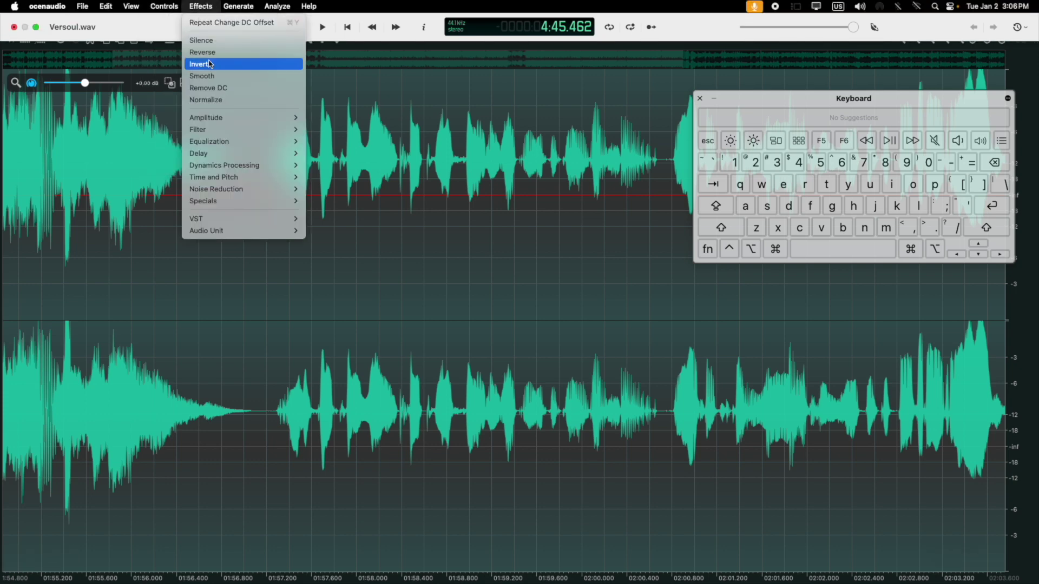
{"action": "left_click", "coordinate": [204, 86]}
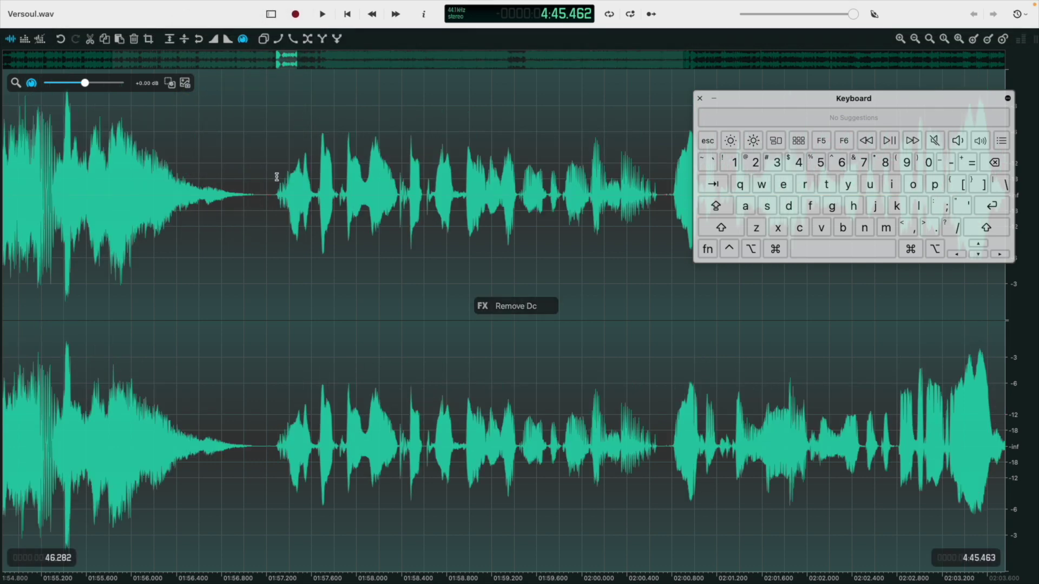
Step: Set the DC offset to 0% on both locked channels, enable limiting offset values to avoid clipping, and confirm
{"action": "left_click", "coordinate": [195, 4]}
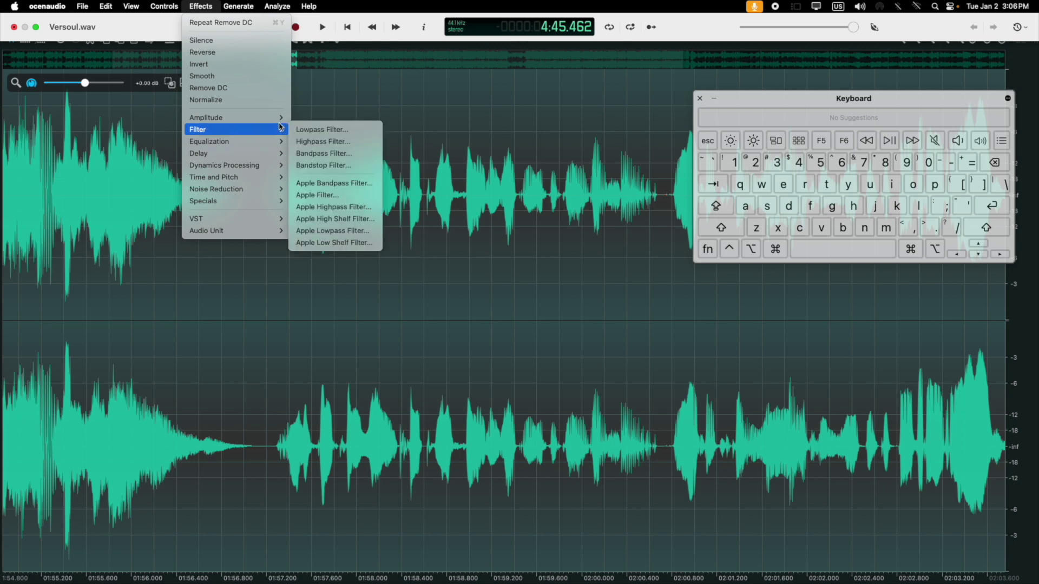
{"action": "mouse_move", "coordinate": [233, 117]}
{"action": "left_click", "coordinate": [342, 213]}
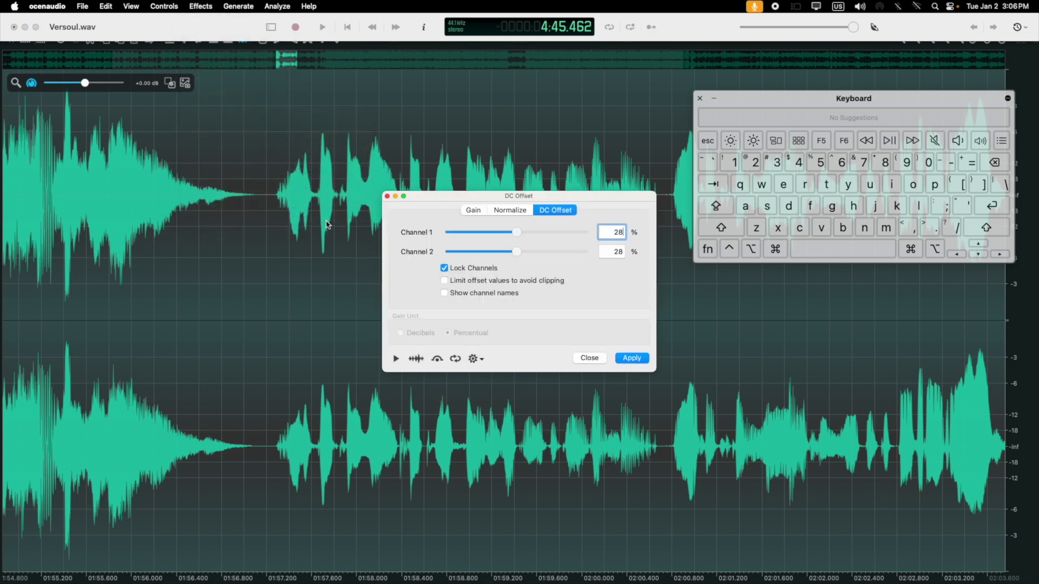
{"action": "left_click_drag", "start_coordinate": [536, 240], "coordinate": [519, 241]}
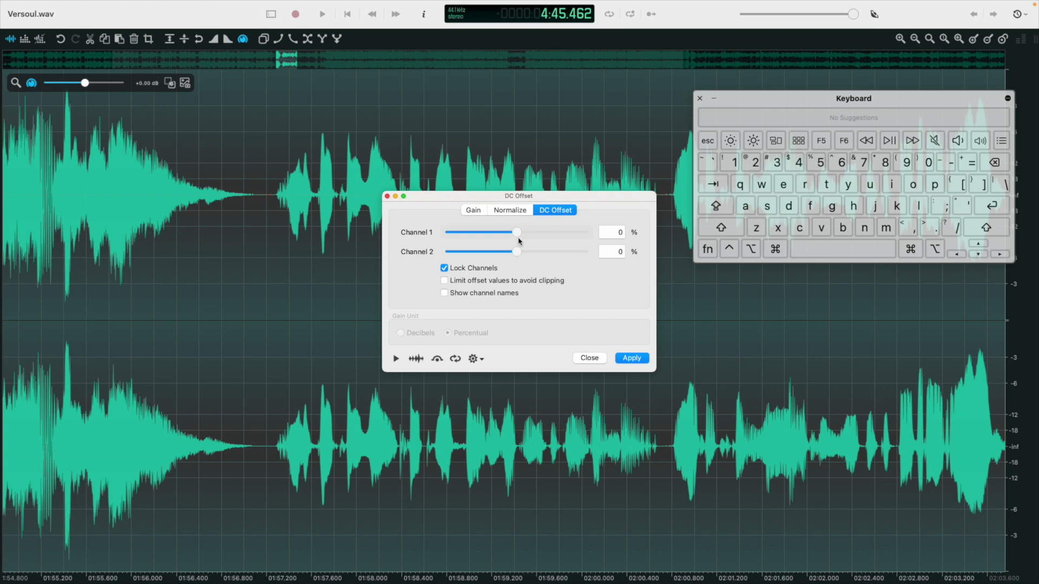
{"action": "left_click", "coordinate": [444, 281]}
{"action": "key", "text": "Return"}
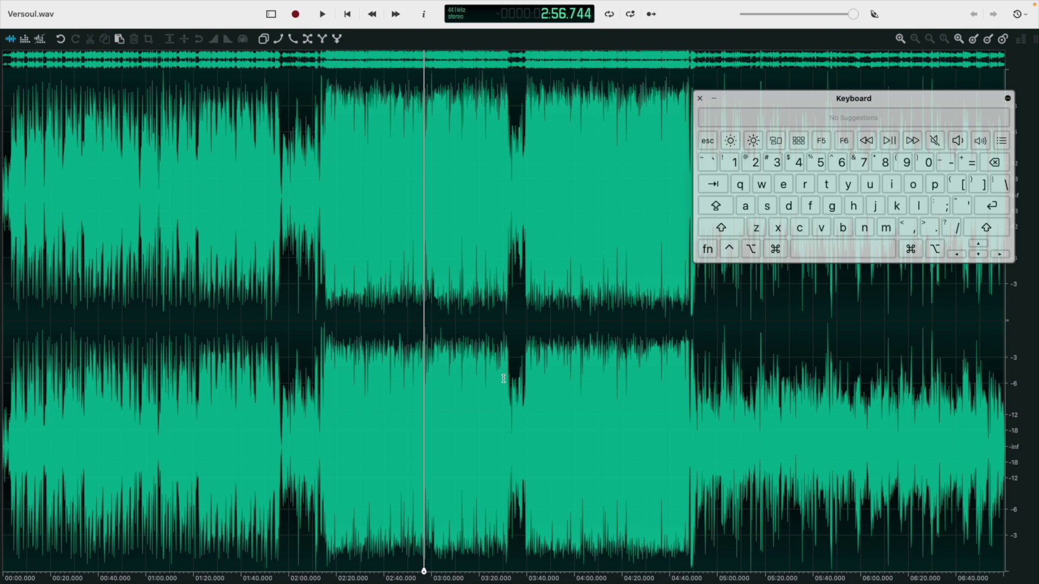
Step: Place the playback cursor at 3:31.243 and examine the waveform there in close detail
{"action": "scroll", "coordinate": [503, 379], "scroll_direction": "up", "scroll_amount": 10}
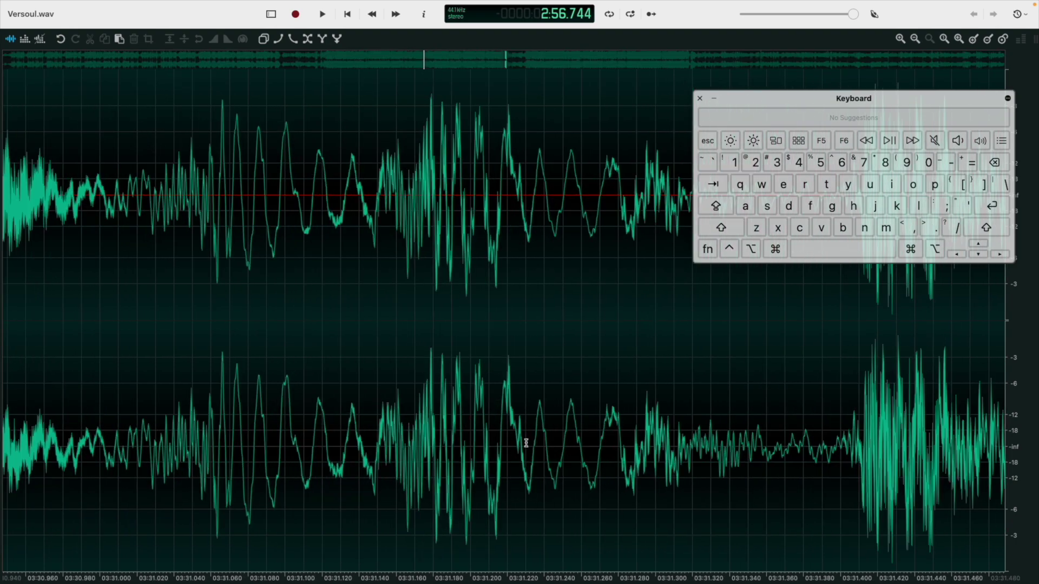
{"action": "left_click_drag", "start_coordinate": [489, 390], "coordinate": [521, 391]}
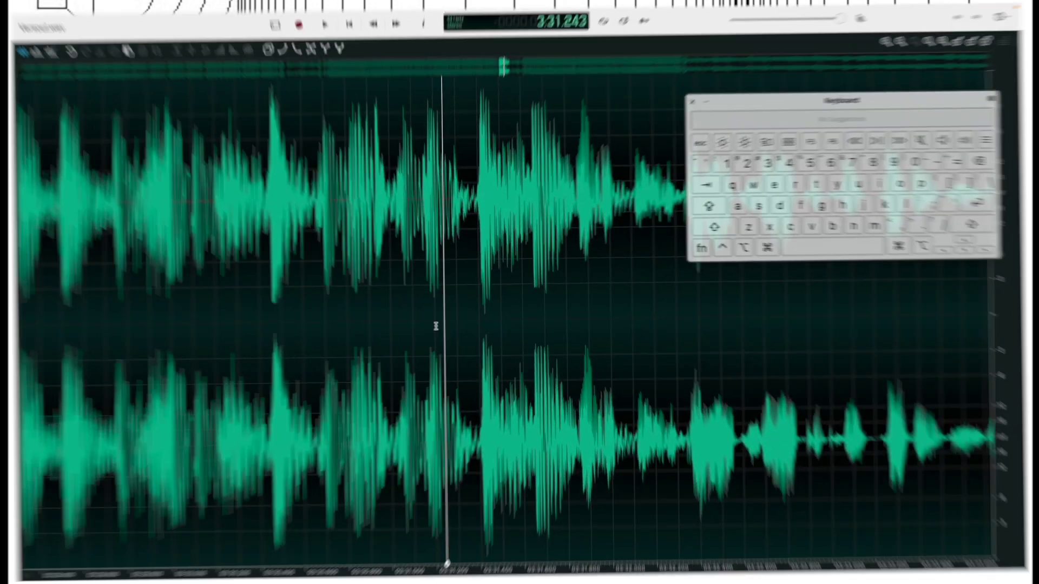
{"action": "scroll", "coordinate": [433, 327], "scroll_direction": "up", "scroll_amount": 3}
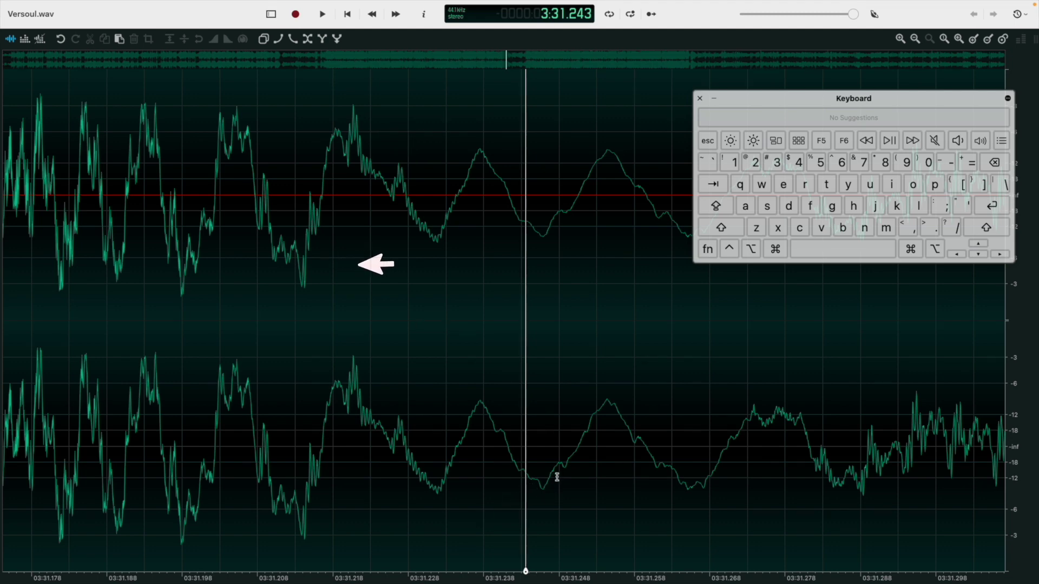
Step: Place the playback cursor at 3:31.239, examine the waveform there closely, and return to the full-file overview
{"action": "scroll", "coordinate": [550, 547], "scroll_direction": "up", "scroll_amount": 3}
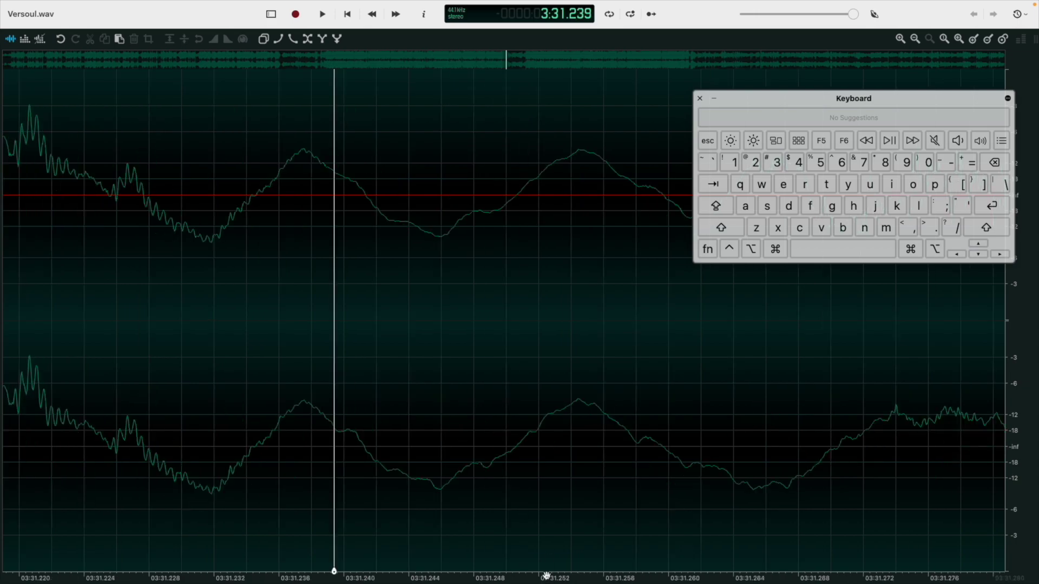
{"action": "scroll", "coordinate": [436, 473], "scroll_direction": "down", "scroll_amount": 6}
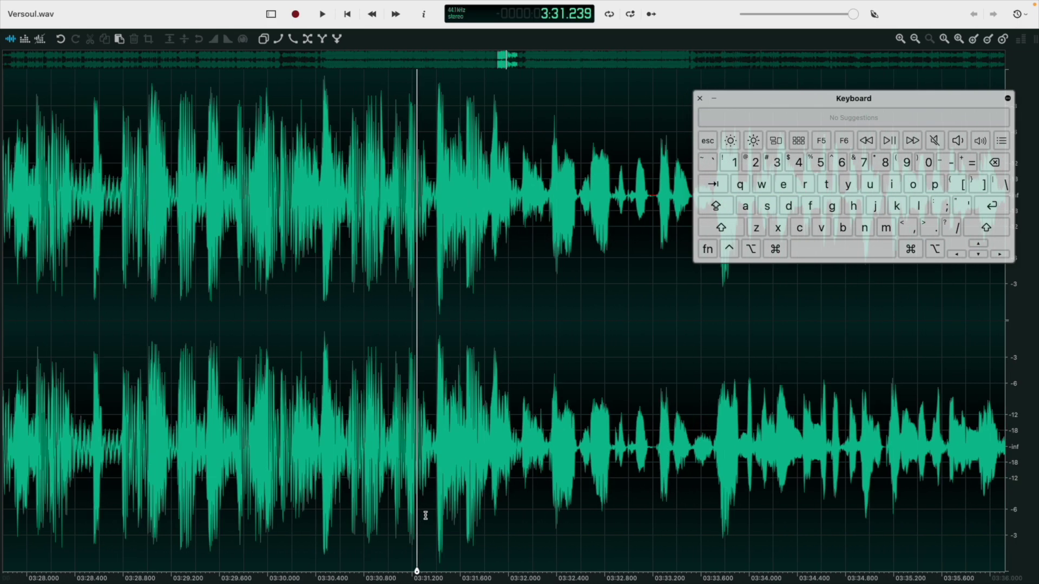
{"action": "scroll", "coordinate": [425, 515], "scroll_direction": "down", "scroll_amount": 8}
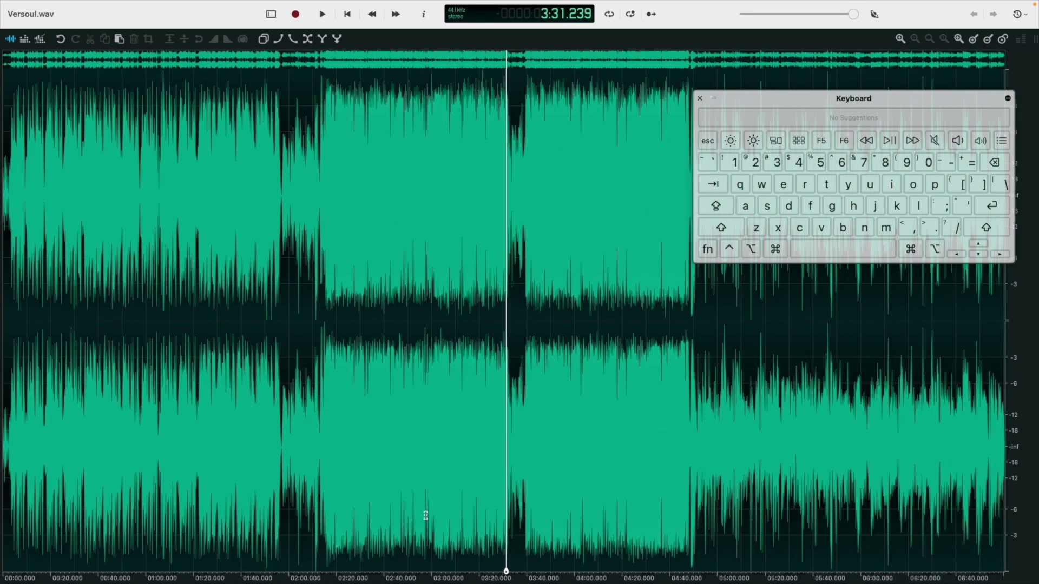
Step: Examine the waveform around 3:29.3 at several magnifications, from a span of several seconds down to individual samples
{"action": "scroll", "coordinate": [589, 487], "scroll_direction": "up", "scroll_amount": 10}
{"action": "scroll", "coordinate": [589, 493], "scroll_direction": "down", "scroll_amount": 5}
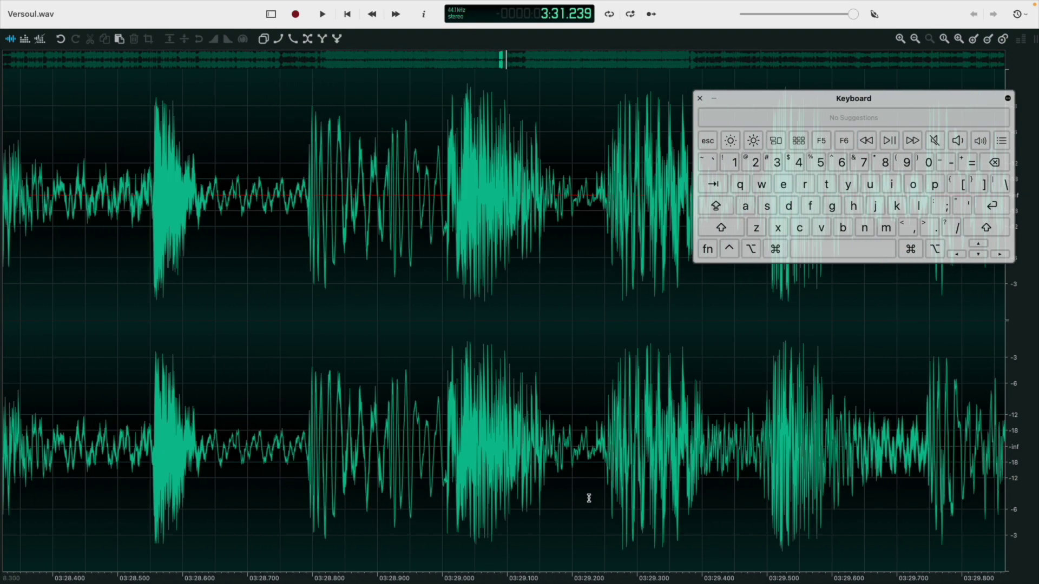
{"action": "scroll", "coordinate": [589, 498], "scroll_direction": "down", "scroll_amount": 3}
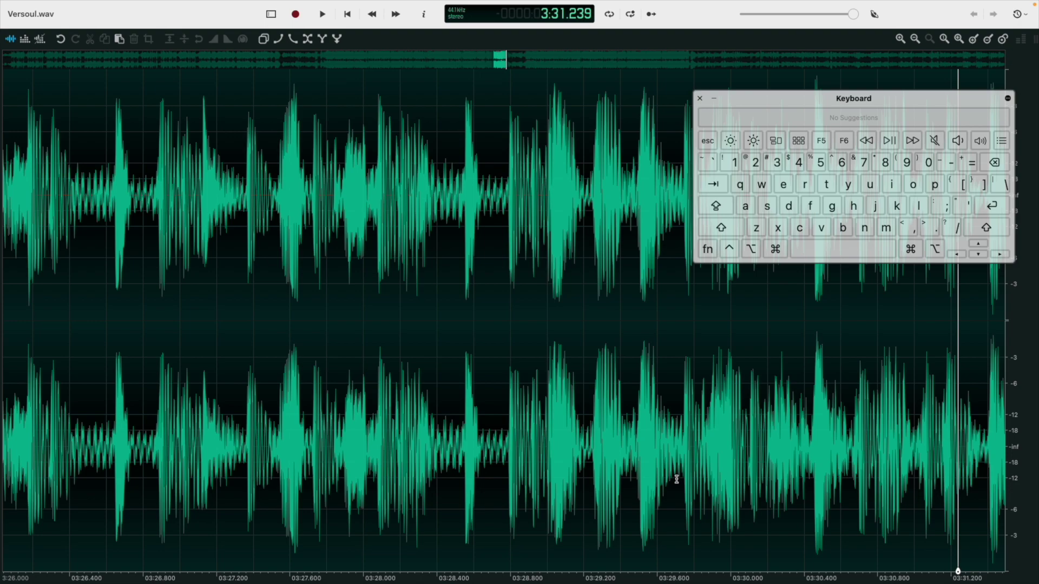
{"action": "scroll", "coordinate": [609, 393], "scroll_direction": "up", "scroll_amount": 10}
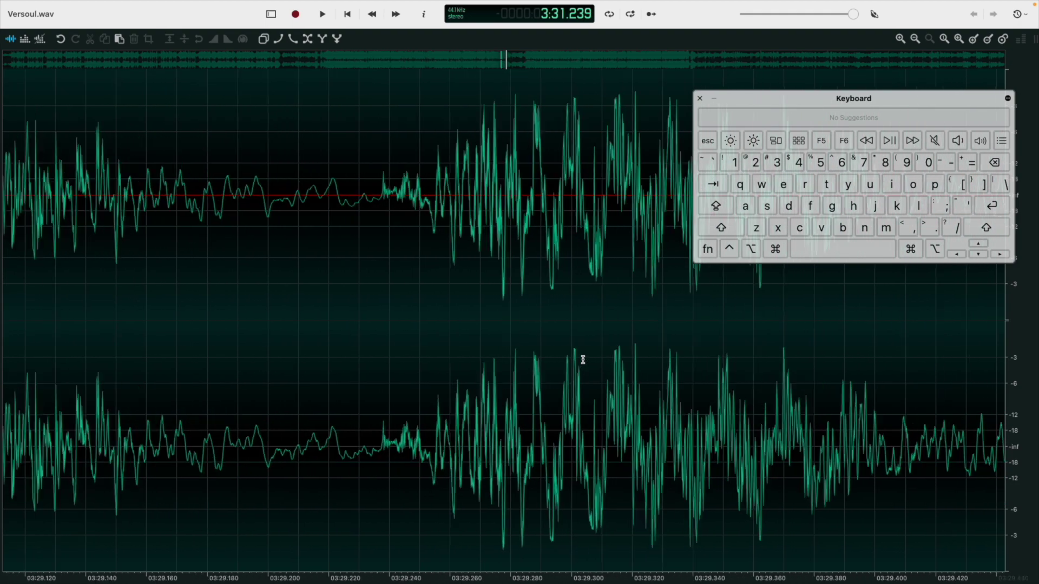
{"action": "scroll", "coordinate": [552, 438], "scroll_direction": "up", "scroll_amount": 3}
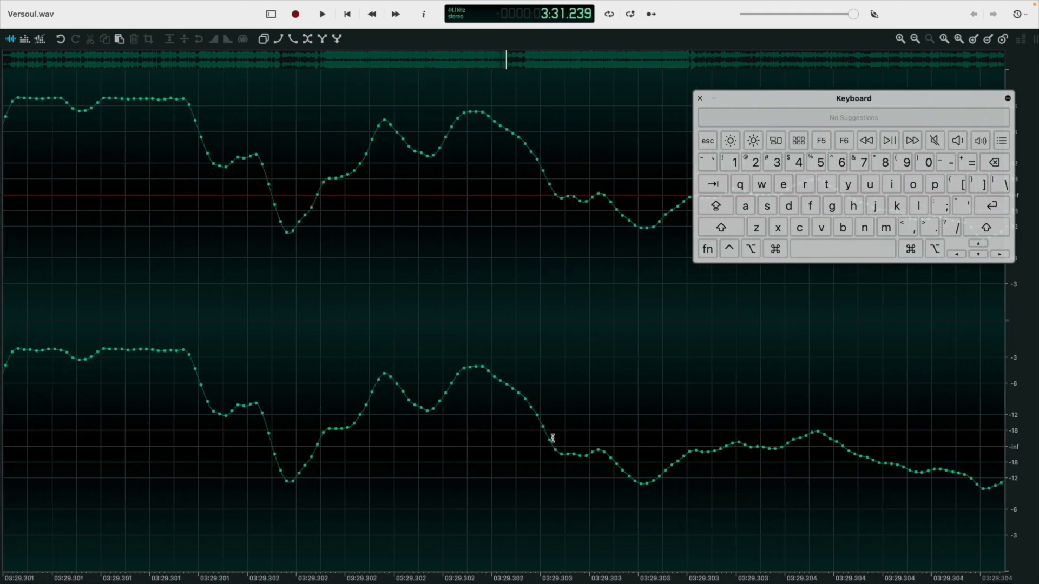
{"action": "scroll", "coordinate": [552, 439], "scroll_direction": "down", "scroll_amount": 7}
{"action": "scroll", "coordinate": [553, 438], "scroll_direction": "down", "scroll_amount": 2}
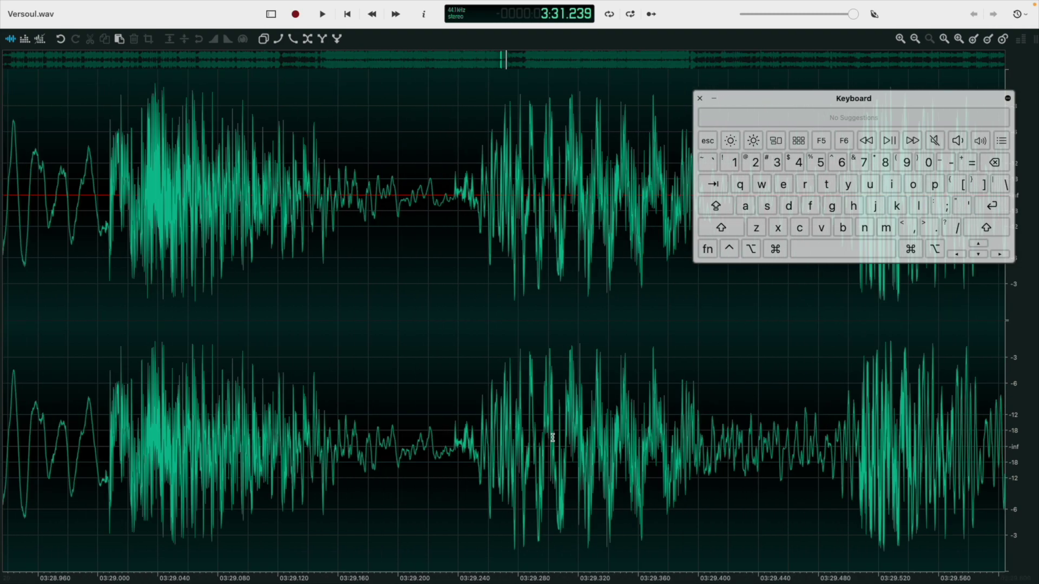
{"action": "scroll", "coordinate": [521, 359], "scroll_direction": "down", "scroll_amount": 2}
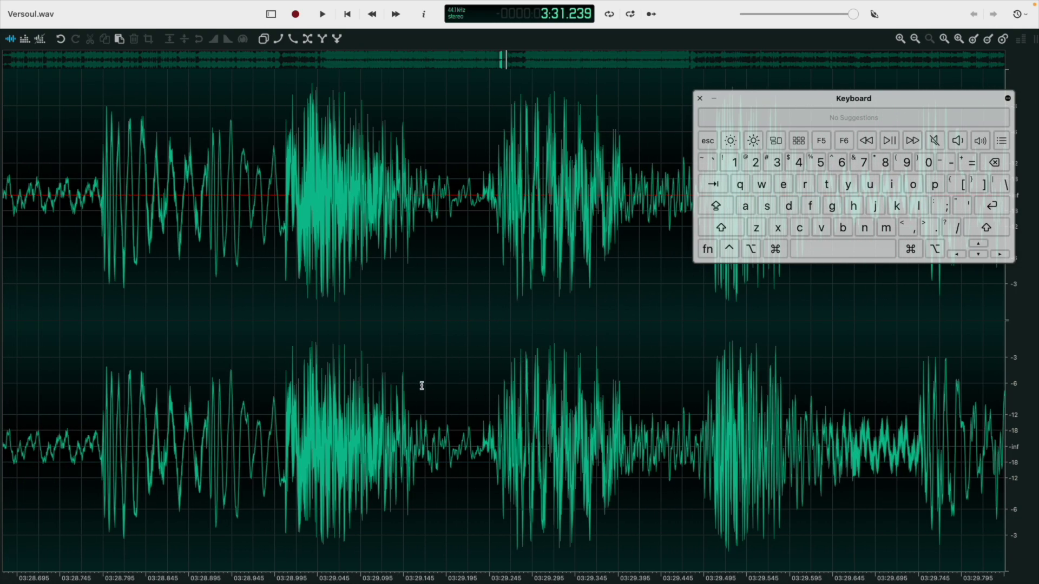
{"action": "scroll", "coordinate": [420, 385], "scroll_direction": "down", "scroll_amount": 2}
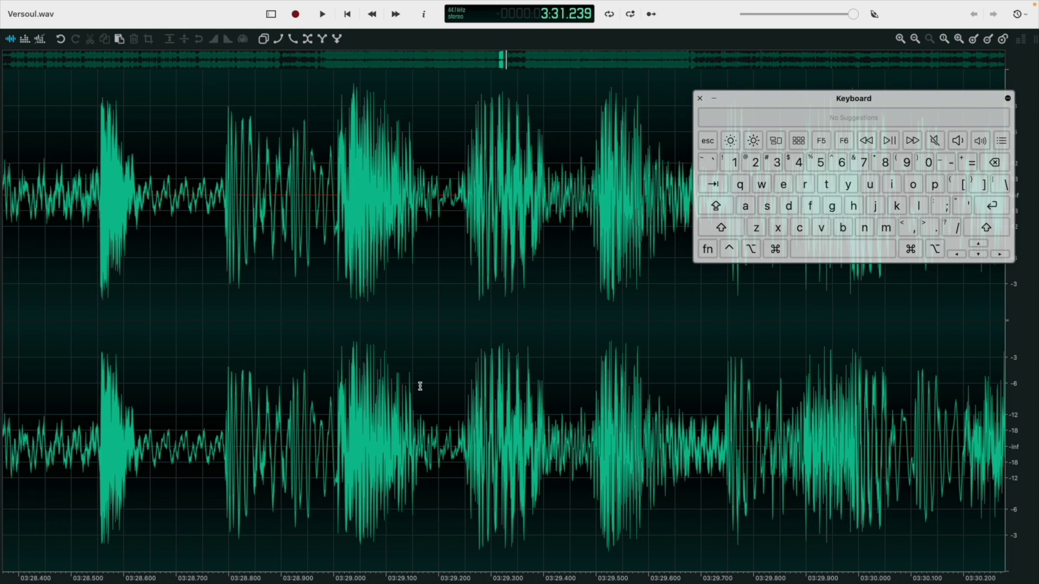
Step: Place the playback cursor at 3:29.327 and return to the overview of the whole file
{"action": "left_click", "coordinate": [504, 352]}
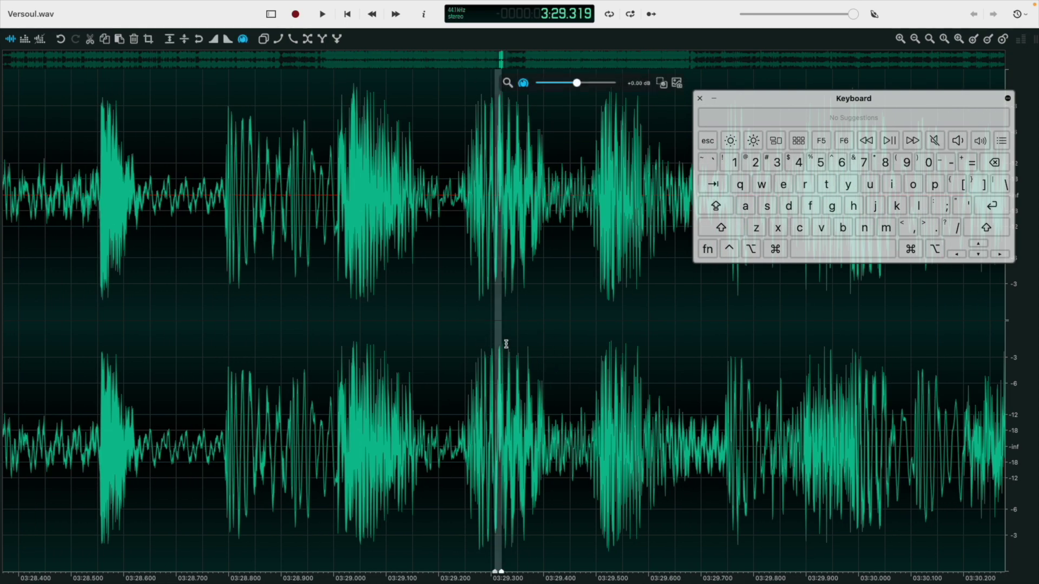
{"action": "scroll", "coordinate": [532, 371], "scroll_direction": "down", "scroll_amount": 2}
{"action": "scroll", "coordinate": [532, 371], "scroll_direction": "down", "scroll_amount": 10}
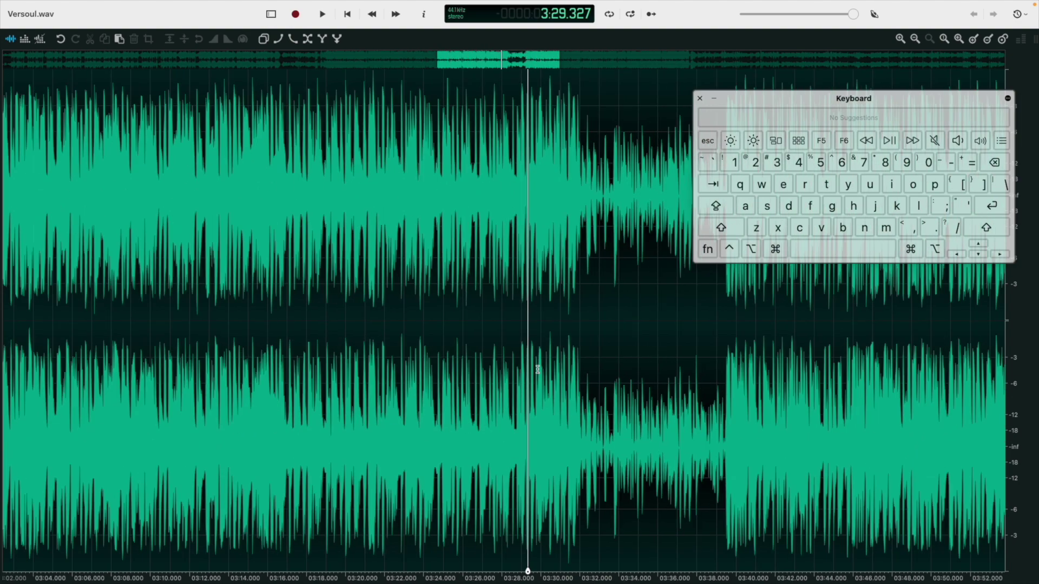
{"action": "scroll", "coordinate": [538, 369], "scroll_direction": "down", "scroll_amount": 2}
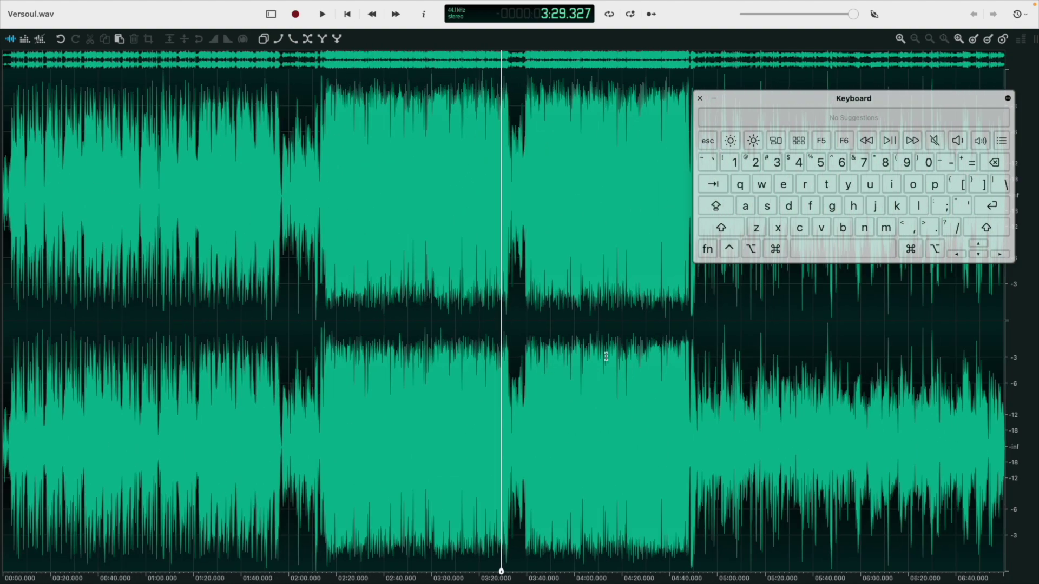
Step: Move the on-screen keyboard off the end of the track and examine the waveform from about 4:30 to 5:30
{"action": "left_click_drag", "start_coordinate": [978, 94], "coordinate": [305, 367]}
{"action": "scroll", "coordinate": [758, 288], "scroll_direction": "up", "scroll_amount": 10}
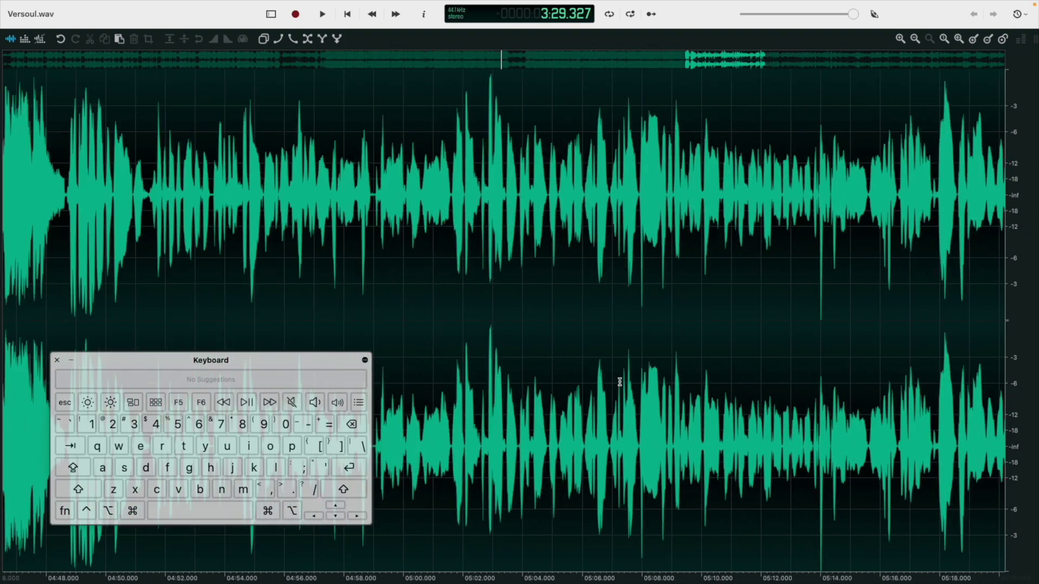
{"action": "scroll", "coordinate": [620, 382], "scroll_direction": "down", "scroll_amount": 10}
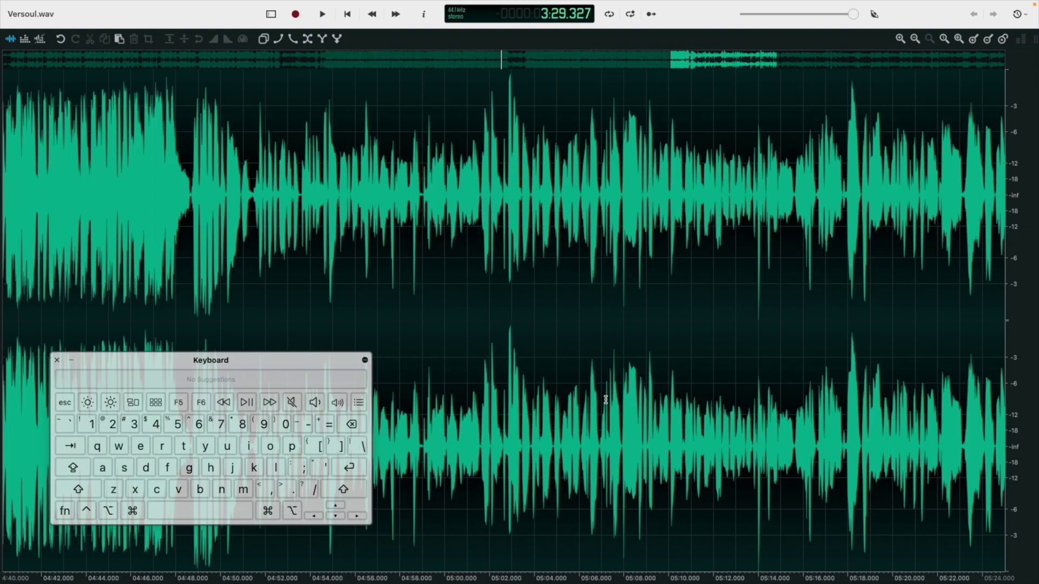
{"action": "scroll", "coordinate": [608, 399], "scroll_direction": "down", "scroll_amount": 1}
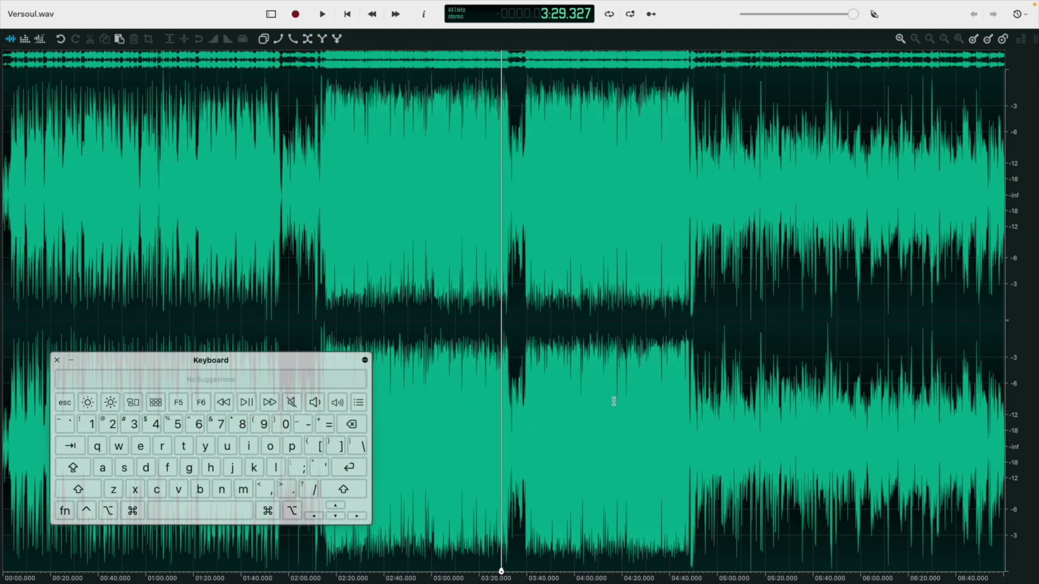
{"action": "scroll", "coordinate": [747, 409], "scroll_direction": "up", "scroll_amount": 5}
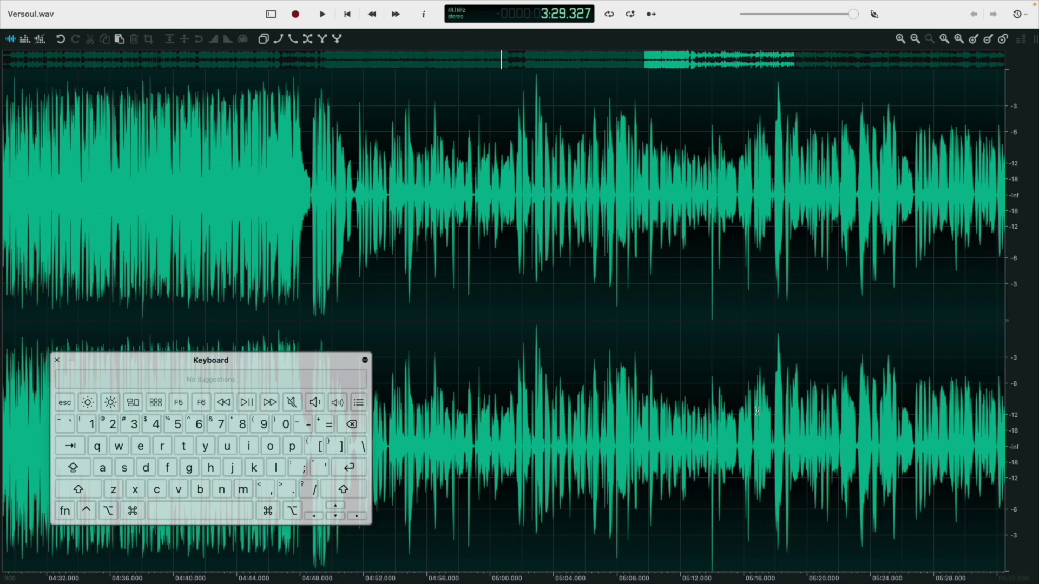